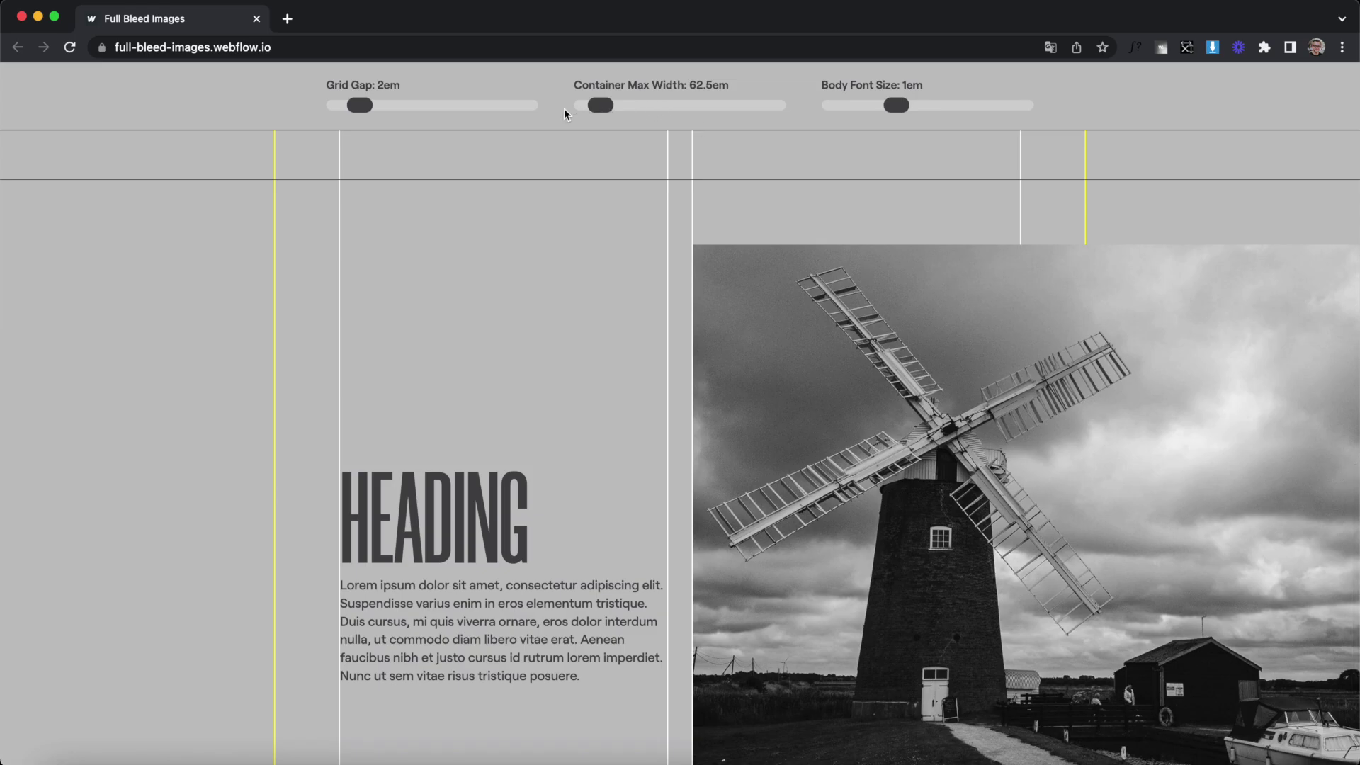
Step: On the full-bleed demo page, set the grid gap to 5.9em, container max width to 71em and body font size to 0.62em
drag(363, 105, 442, 108)
scroll(746, 352, down, 10)
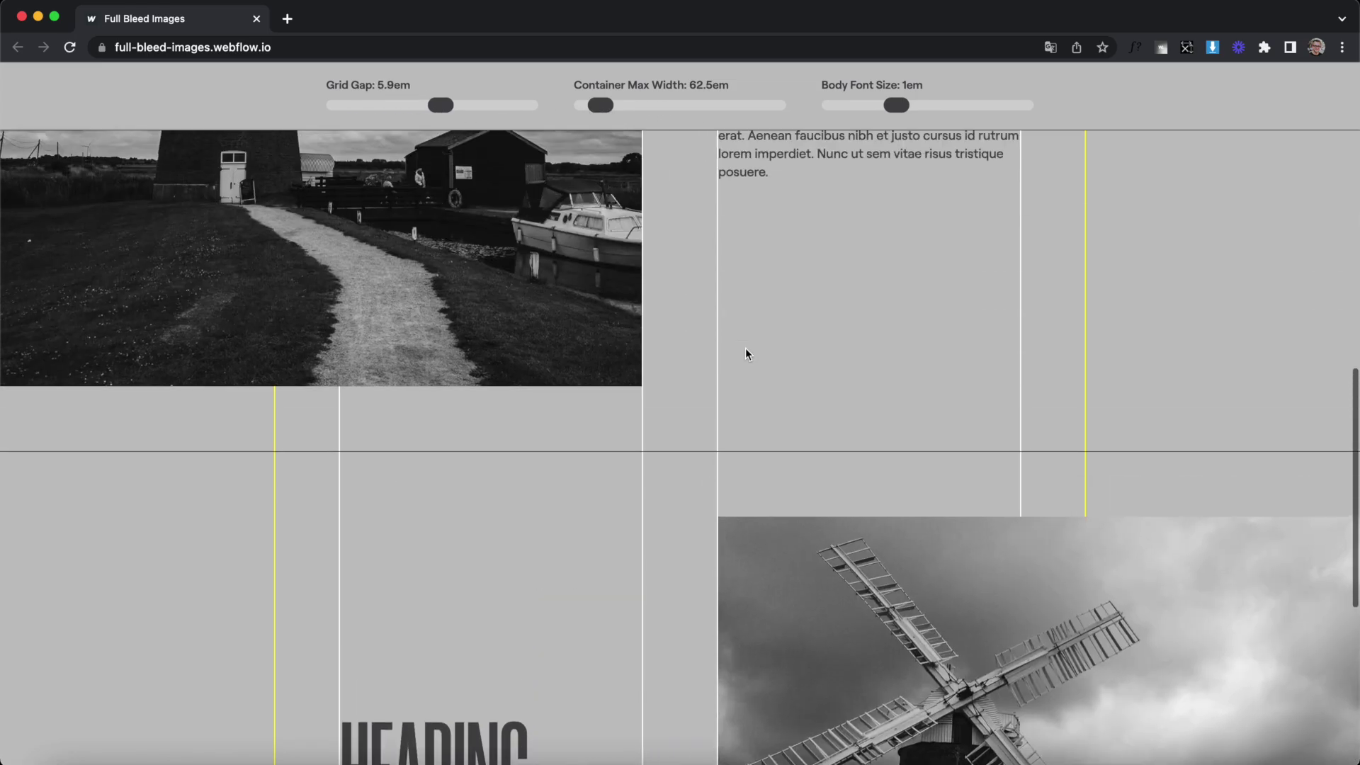
drag(608, 108, 639, 118)
drag(894, 110, 851, 106)
scroll(822, 311, down, 15)
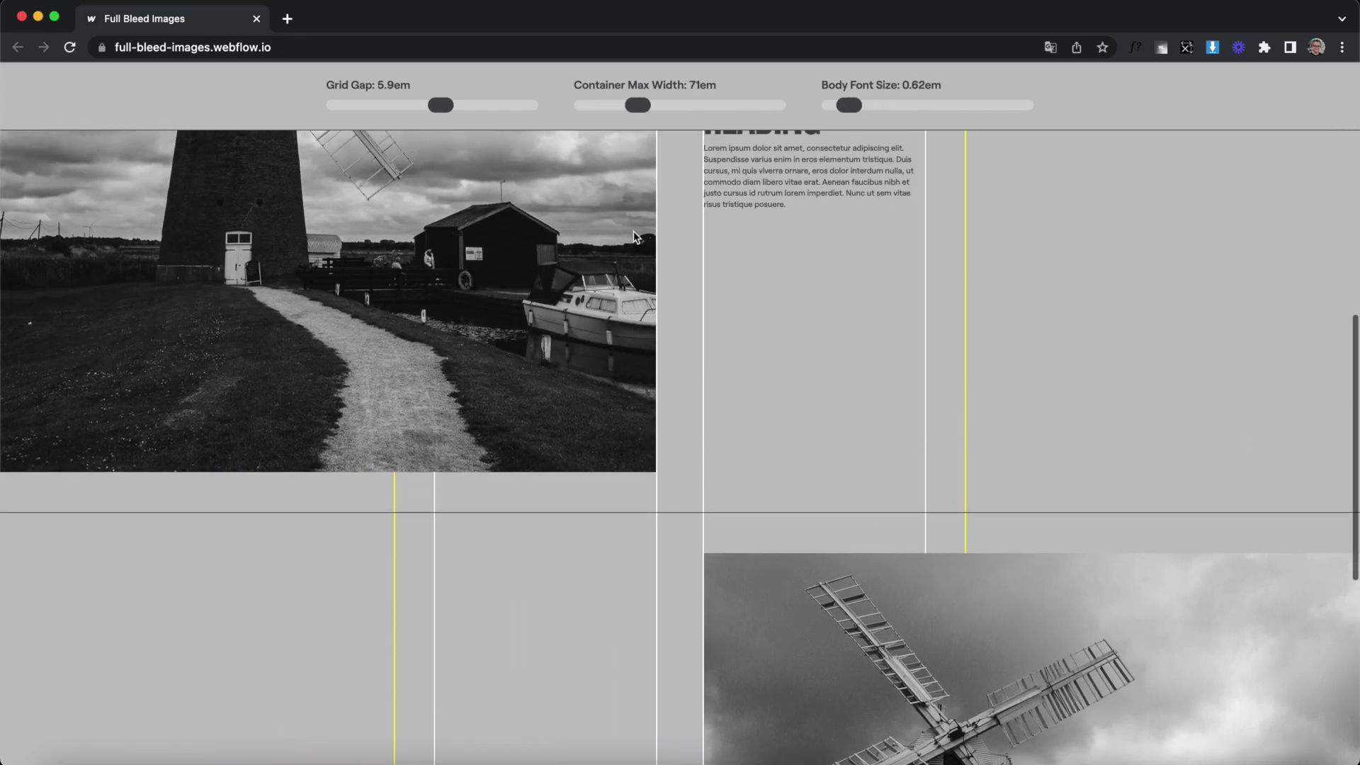
scroll(666, 270, up, 5)
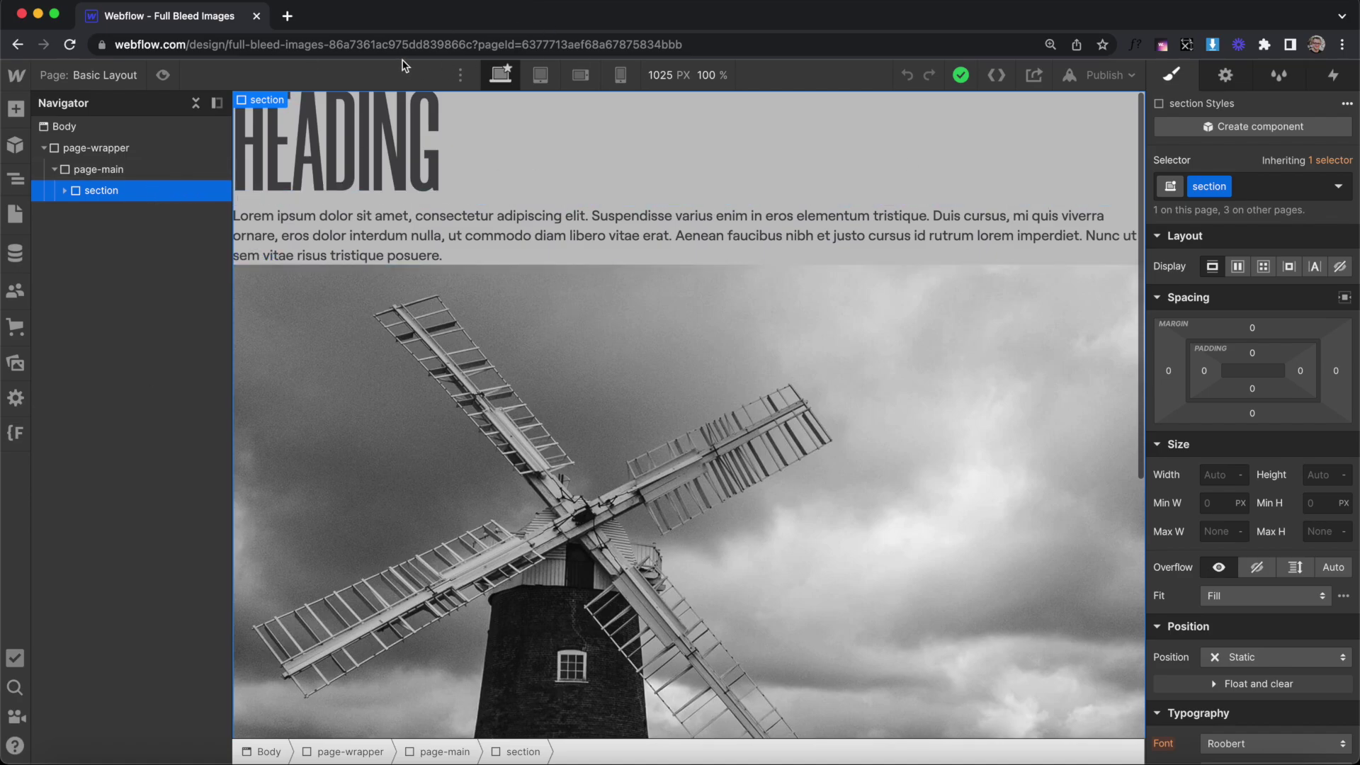
Step: Give the section element 5em of top padding and 5em of bottom padding
click(1253, 350)
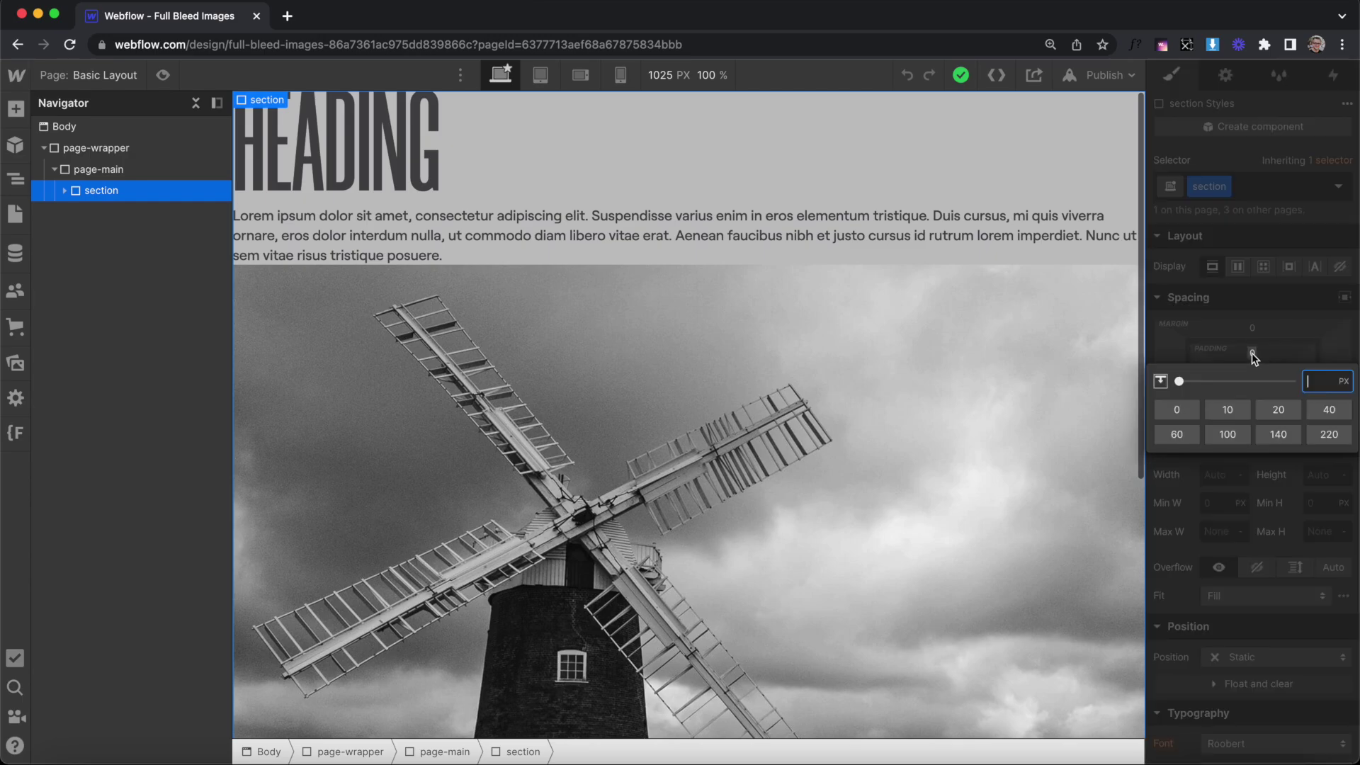
text(5em)
key(Return)
click(1252, 388)
text(5em)
key(Return)
Step: Set the section's width to 100% and its overflow to hidden
click(1219, 471)
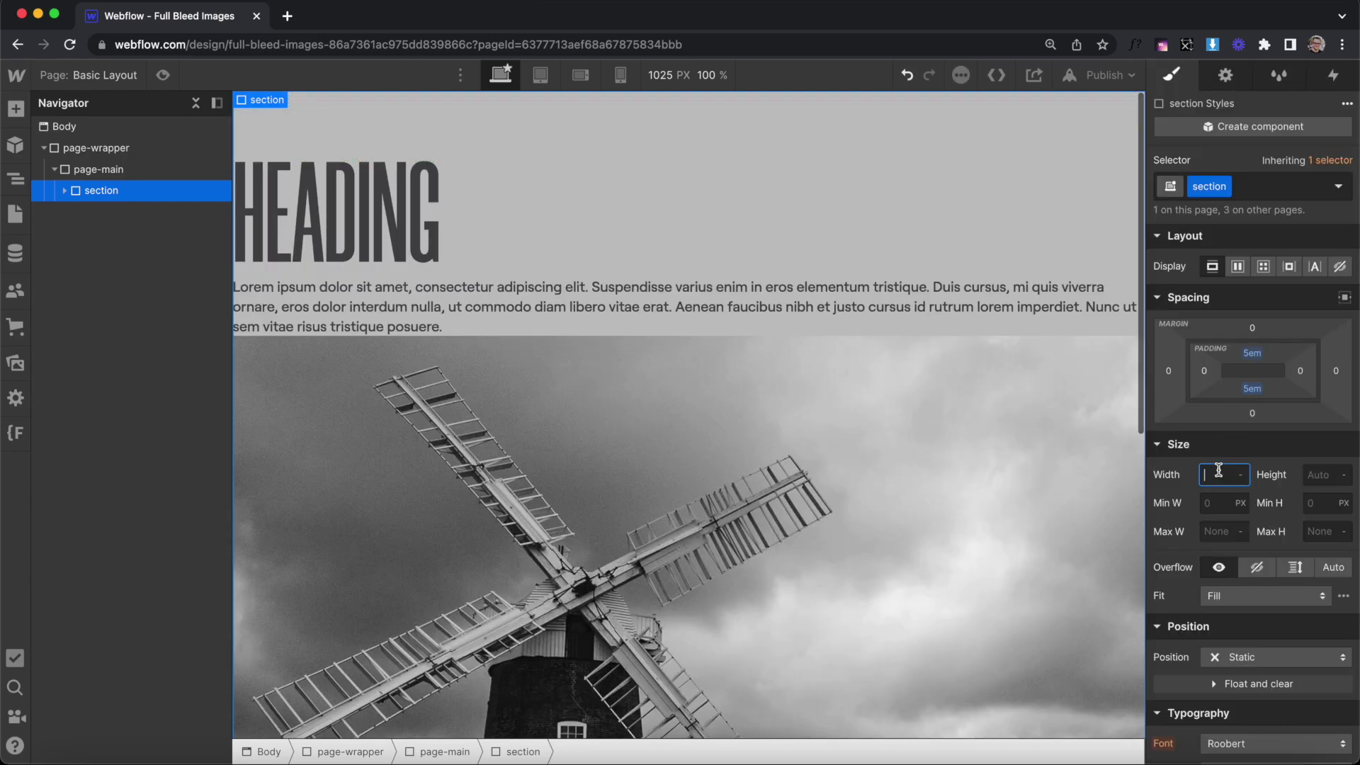
text(100)
click(1256, 566)
Step: Add a solid black 1 px border along the bottom edge of the section
scroll(1256, 566, down, 15)
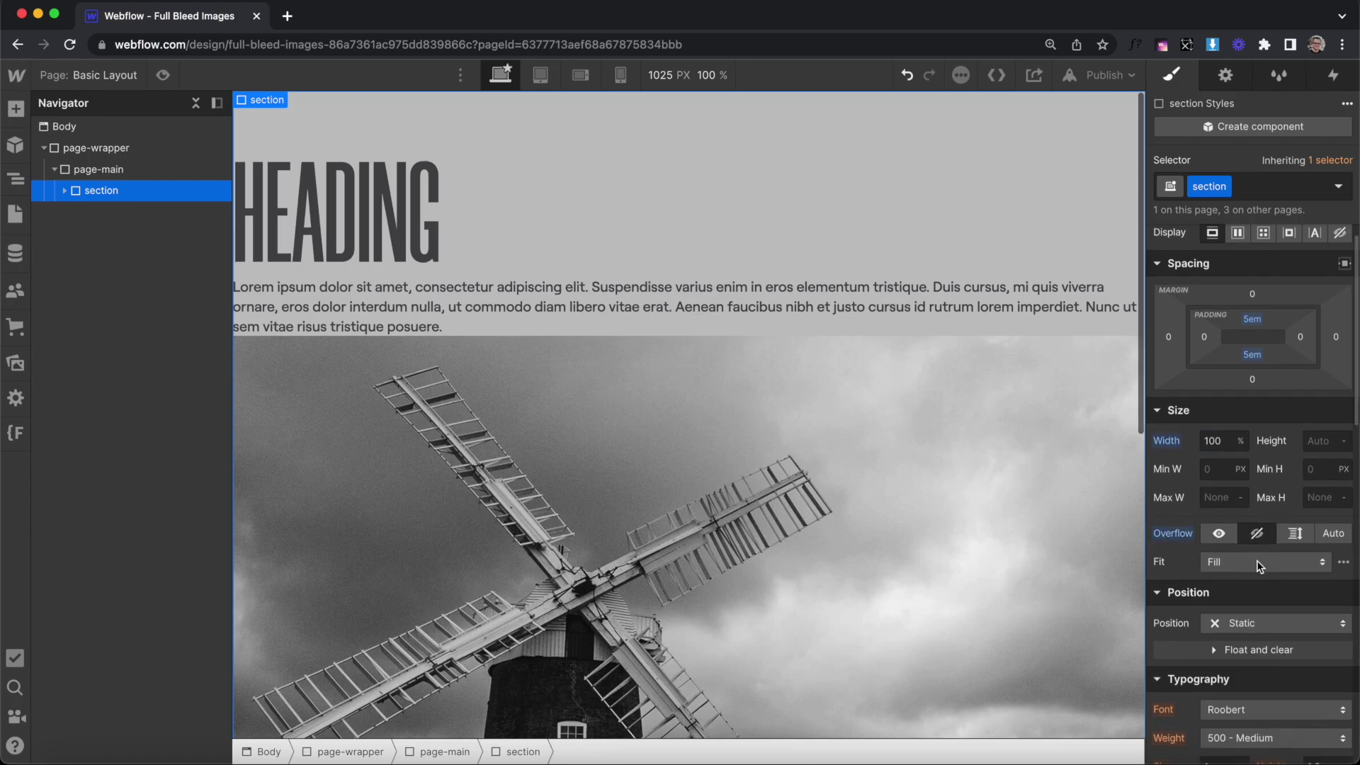
click(1184, 381)
click(1318, 354)
text(1)
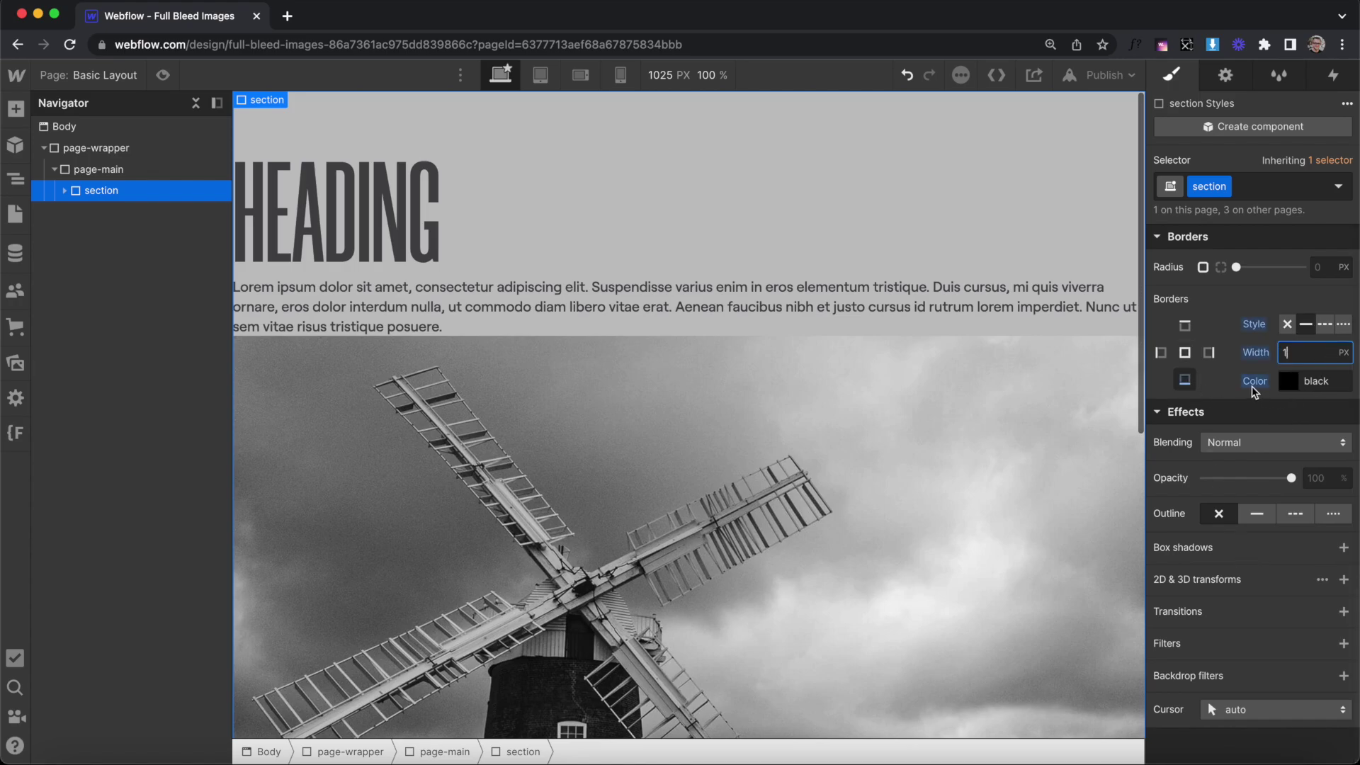
click(1261, 386)
Step: Expand the section and set the width of the c-container inside it to 100%
click(65, 190)
click(114, 212)
scroll(1214, 349, up, 10)
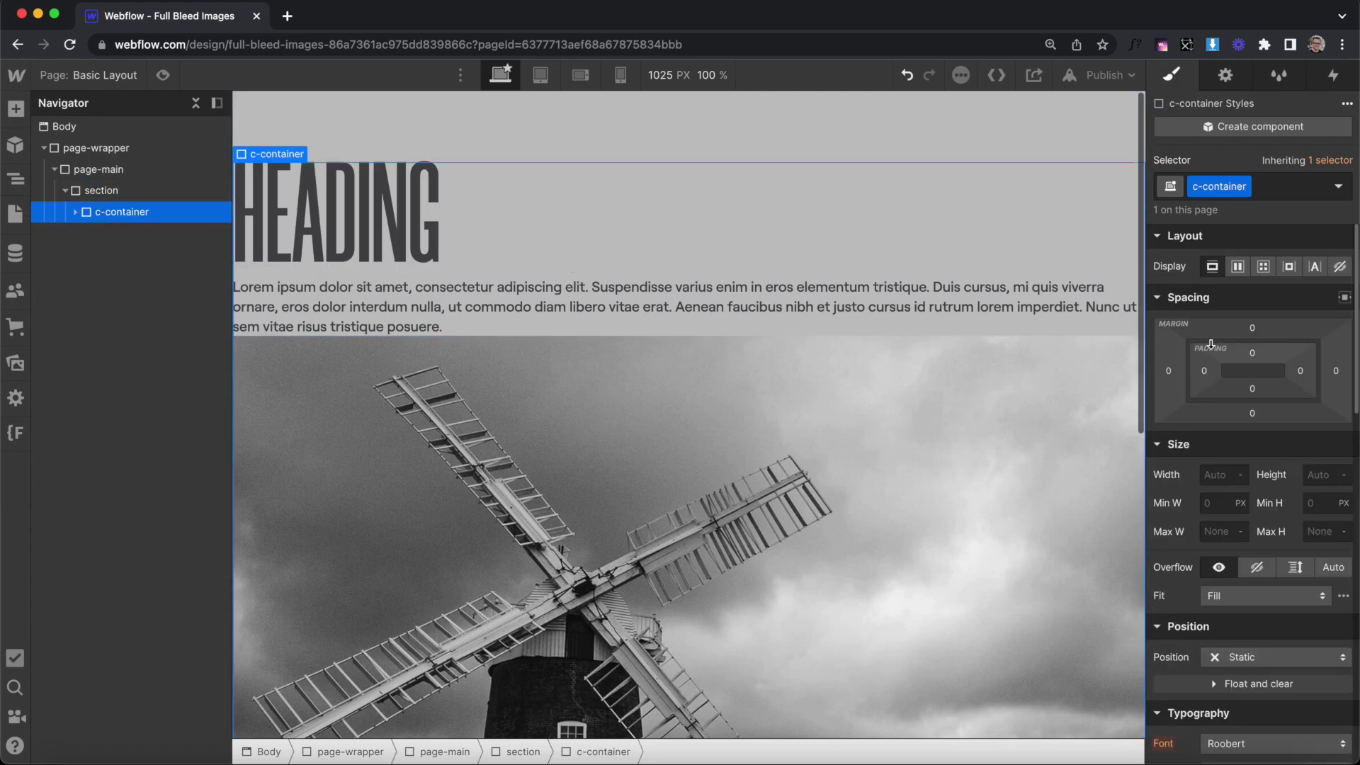
click(1208, 476)
text(100%)
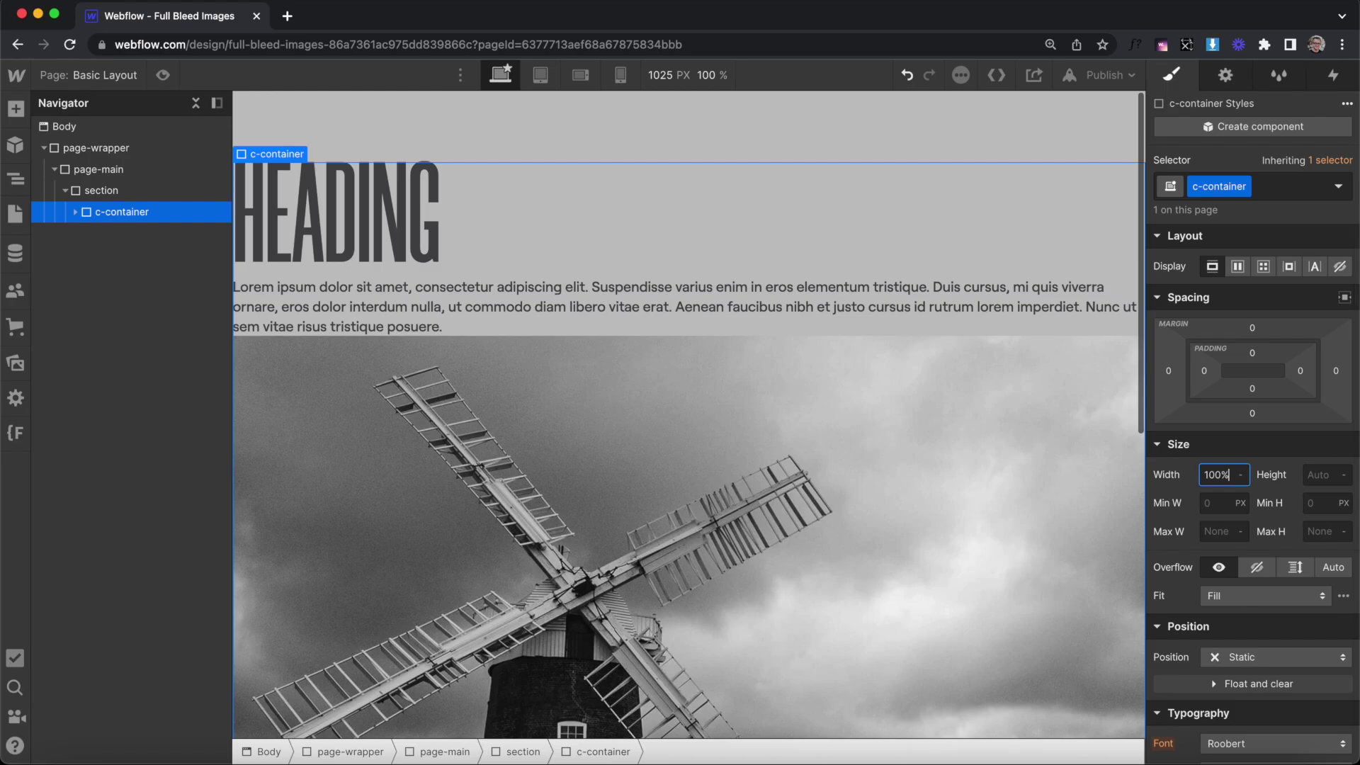
Step: Set the design canvas width to 1500 px
click(685, 74)
text(1500)
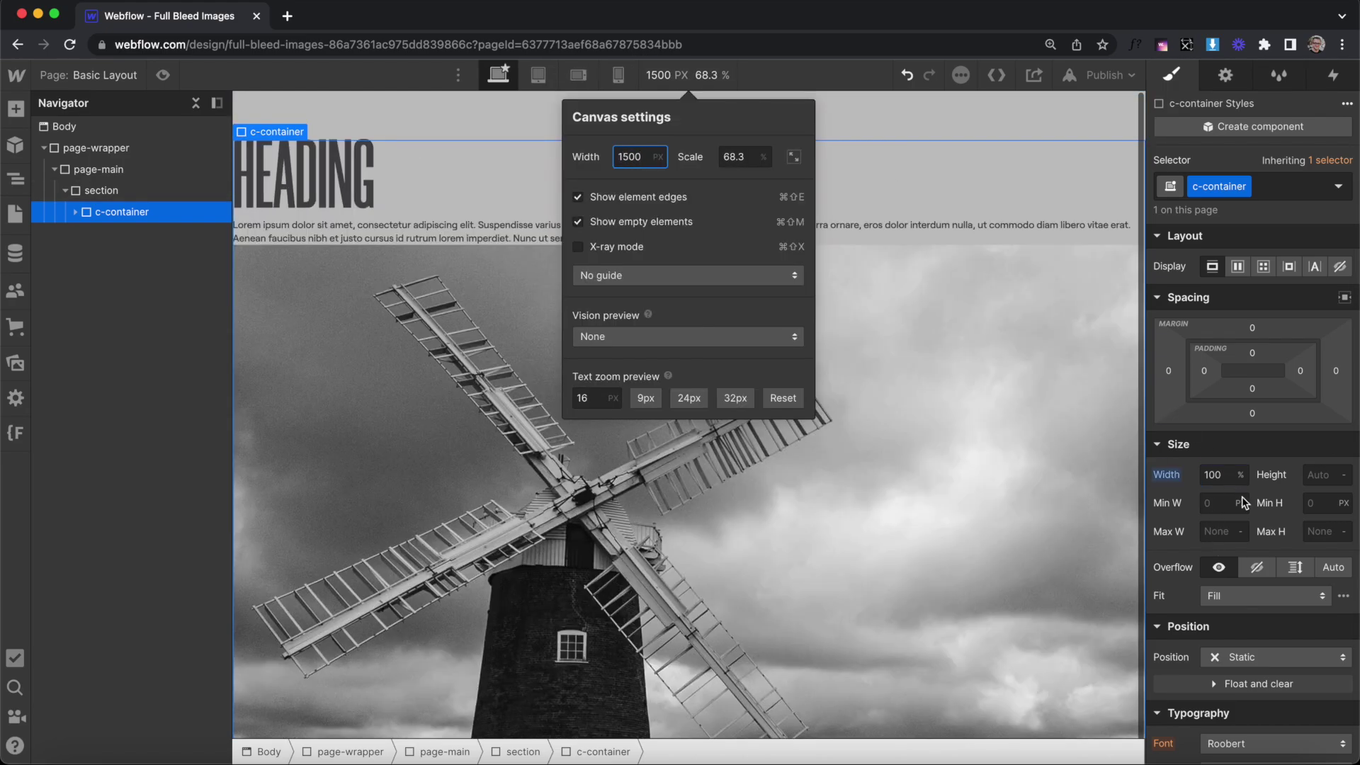
key(Escape)
Step: Limit the c-container's max width to 1280/16em (80em) and centre it with automatic side margins
click(1206, 533)
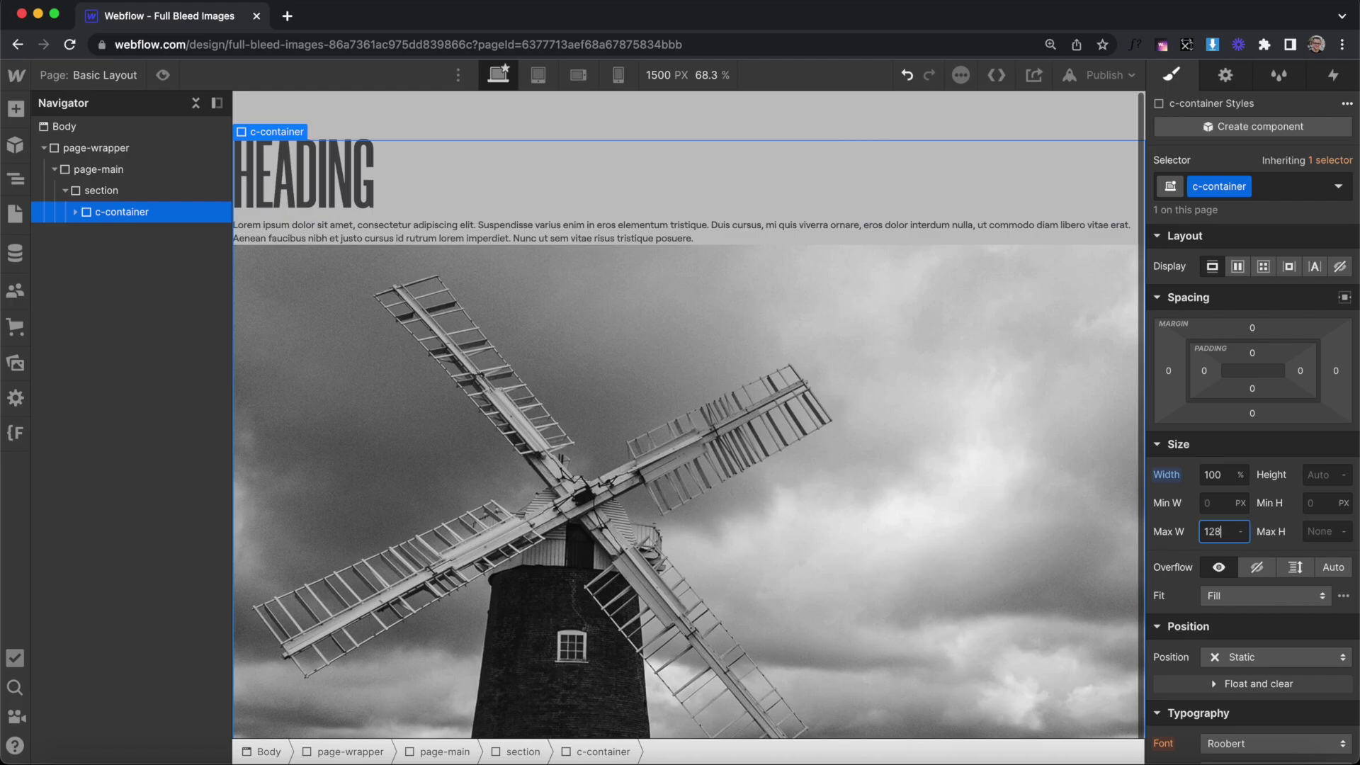
text(1280/16em)
key(Return)
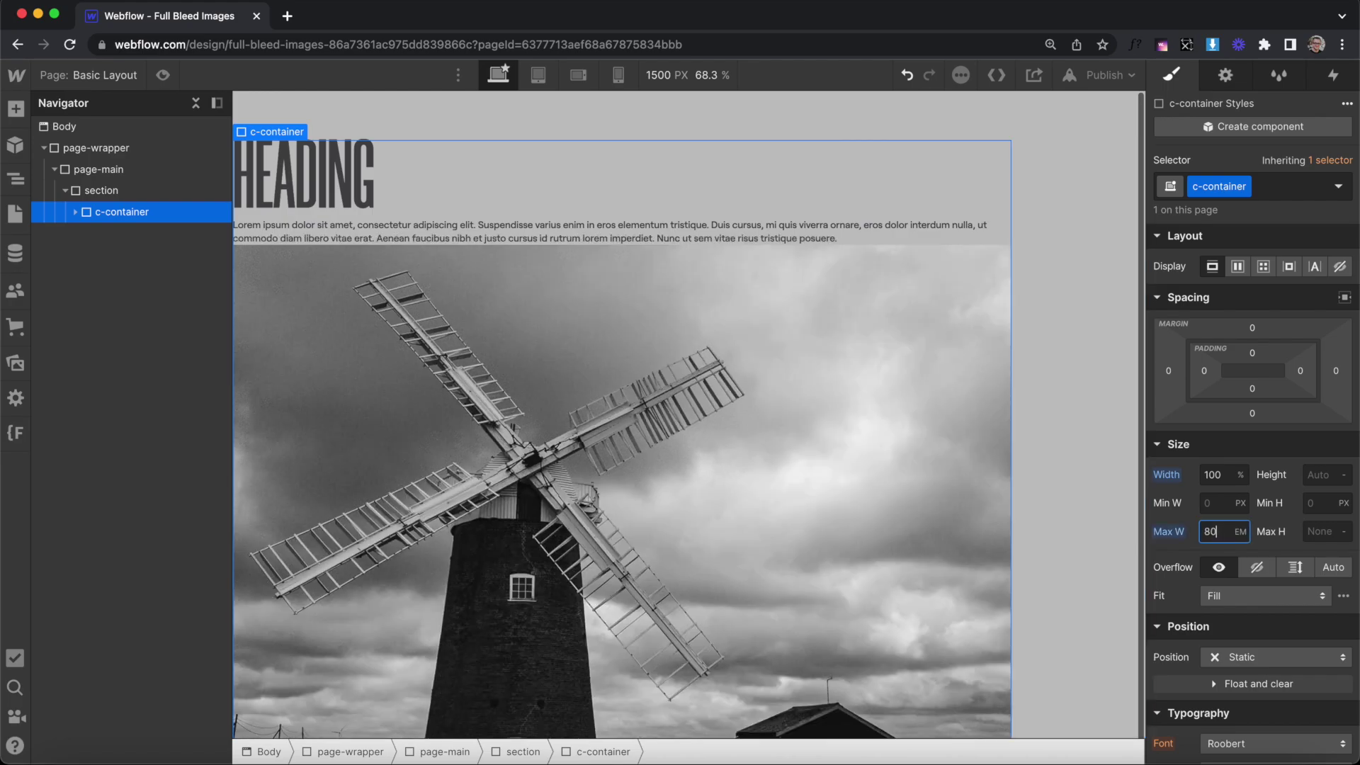
click(1343, 300)
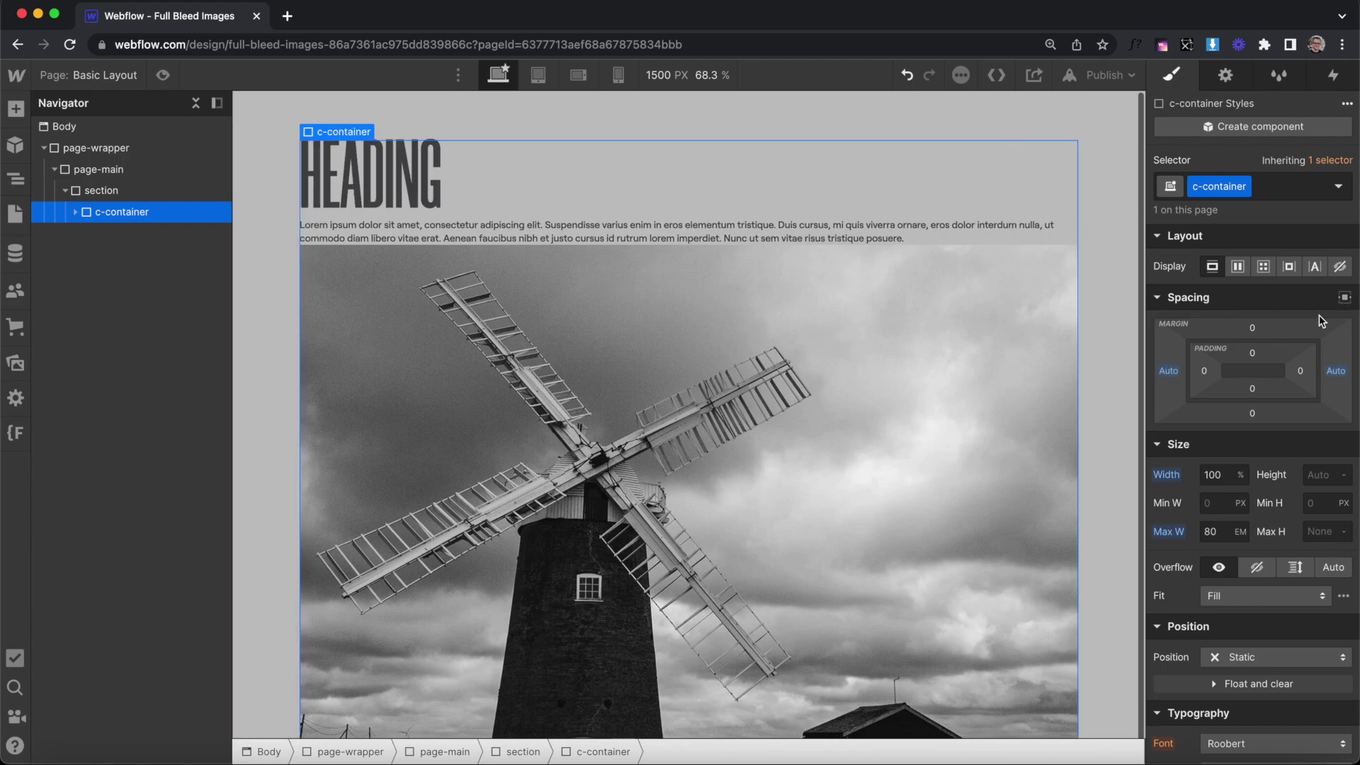
Step: Give the c-container 5em of padding on both its left and right sides
click(1204, 371)
text(5em)
key(Return)
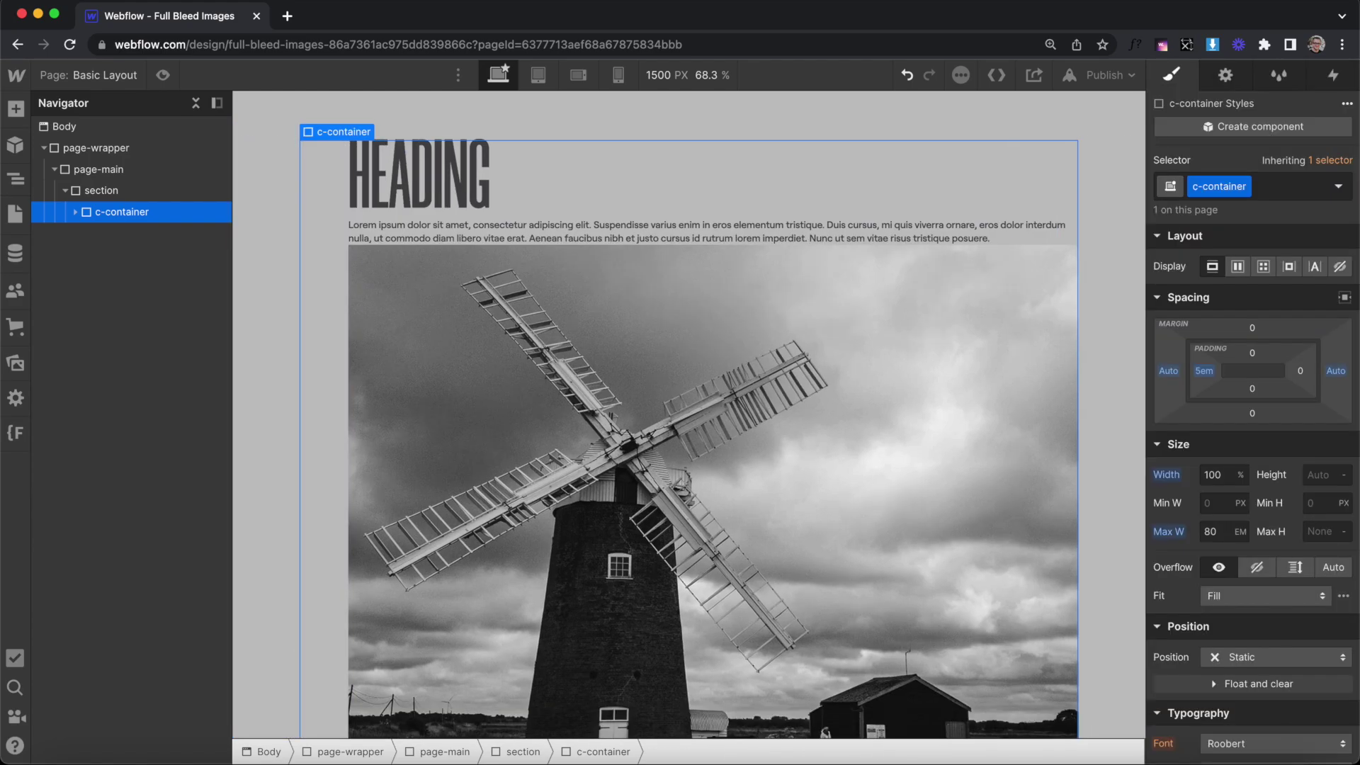
click(1299, 372)
text(5em)
key(Return)
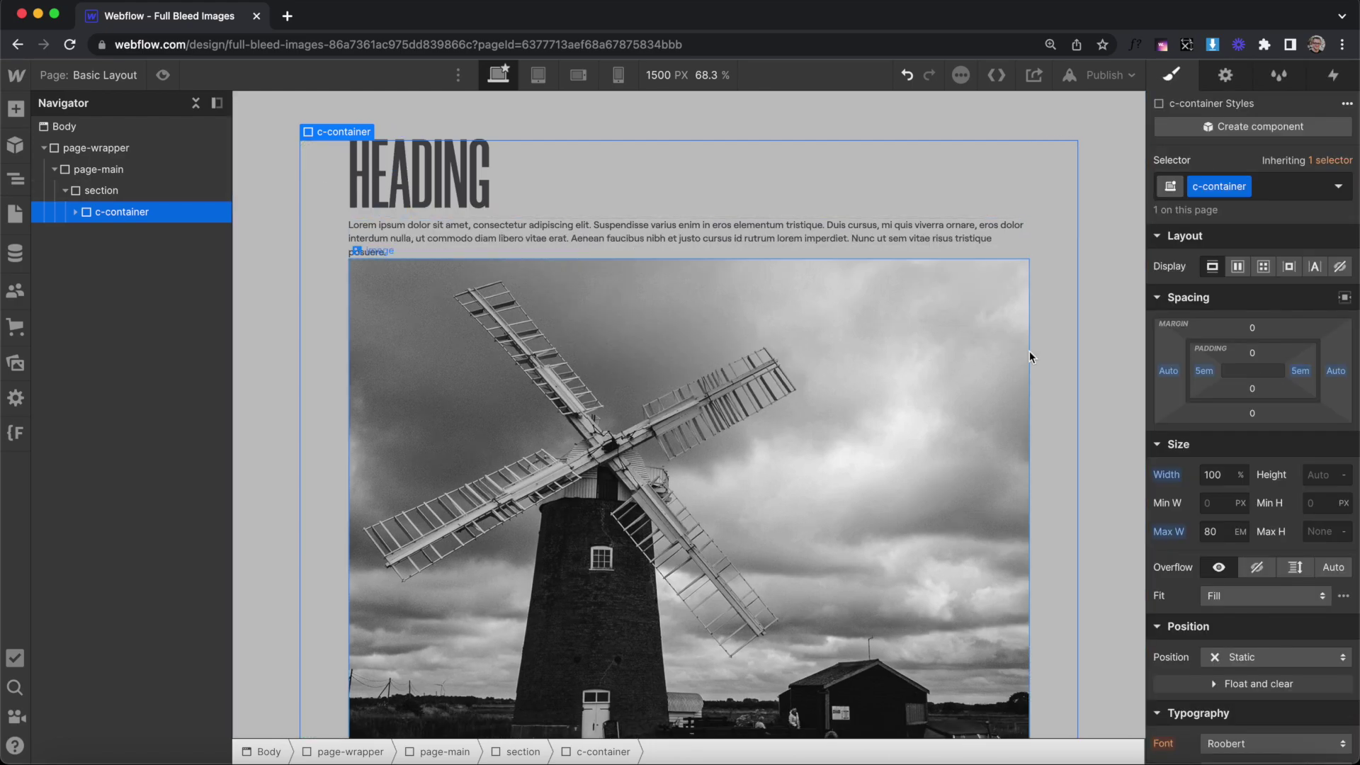
Step: Expand the c-container and set the width of the c-layout inside it to 100%
click(74, 212)
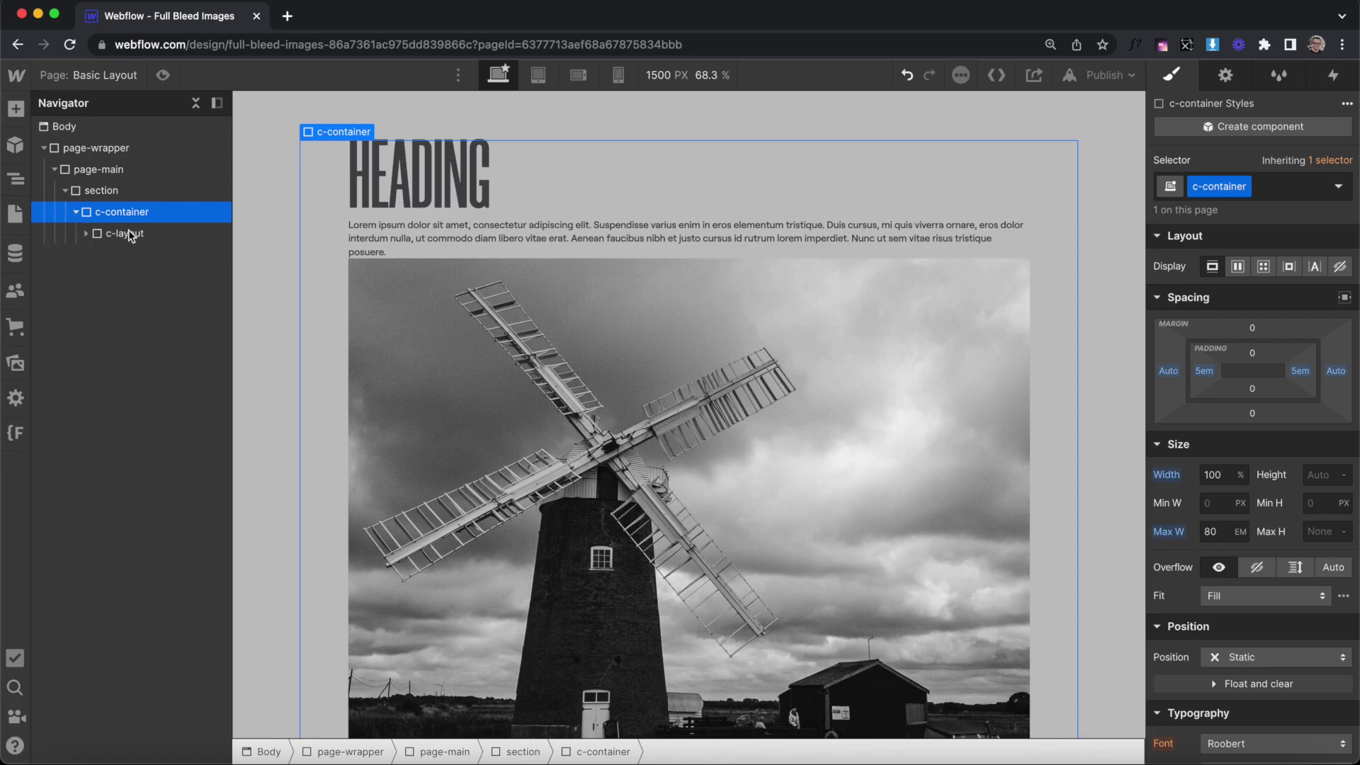
click(128, 233)
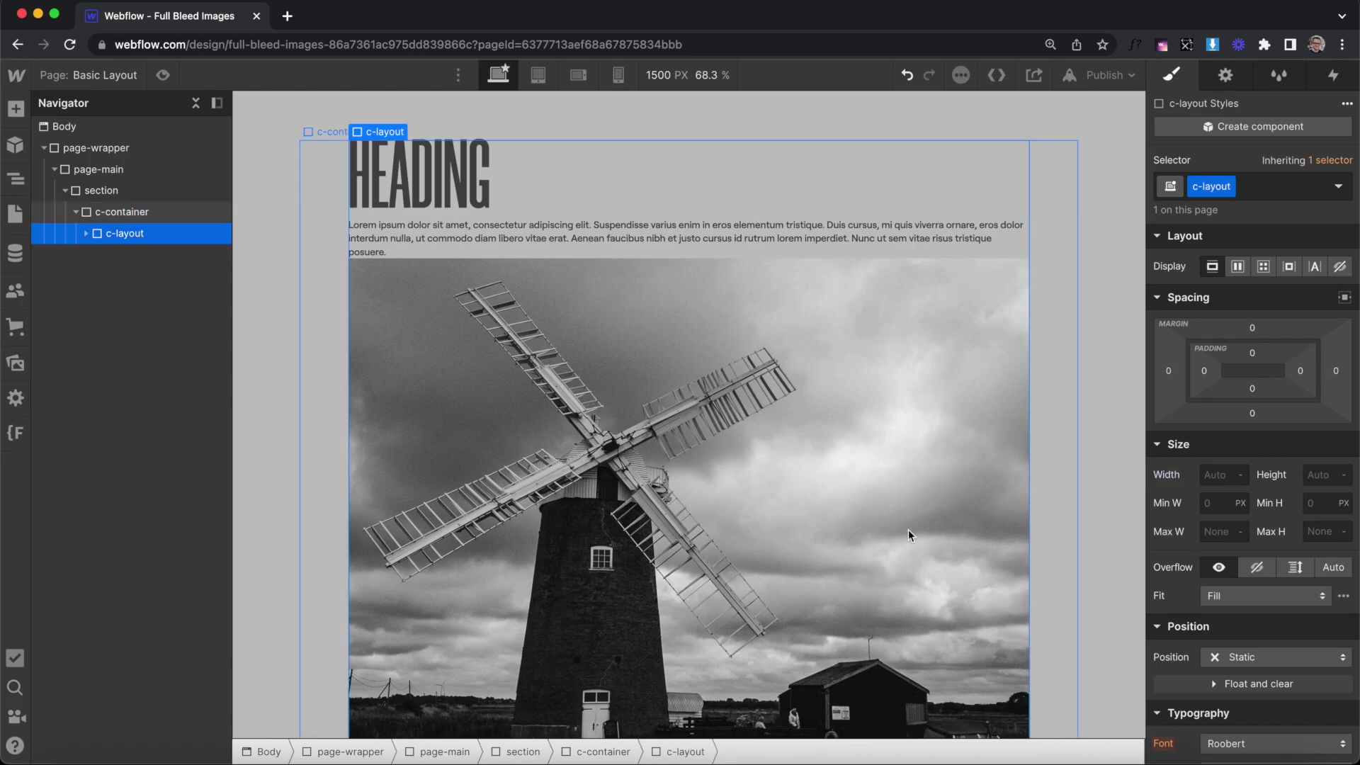
click(1207, 473)
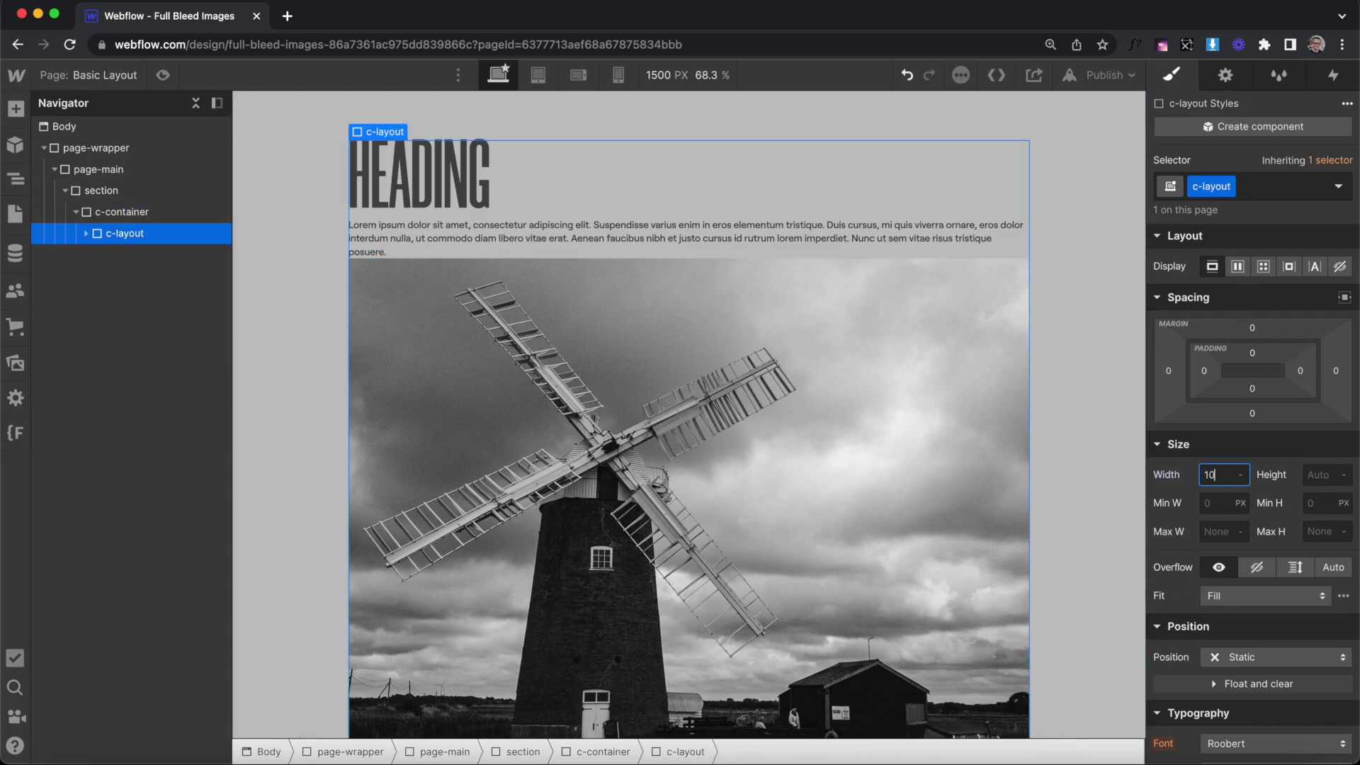
Step: Make c-layout a horizontal flexbox with centred alignment, space-between justification and wrapping children
click(1237, 266)
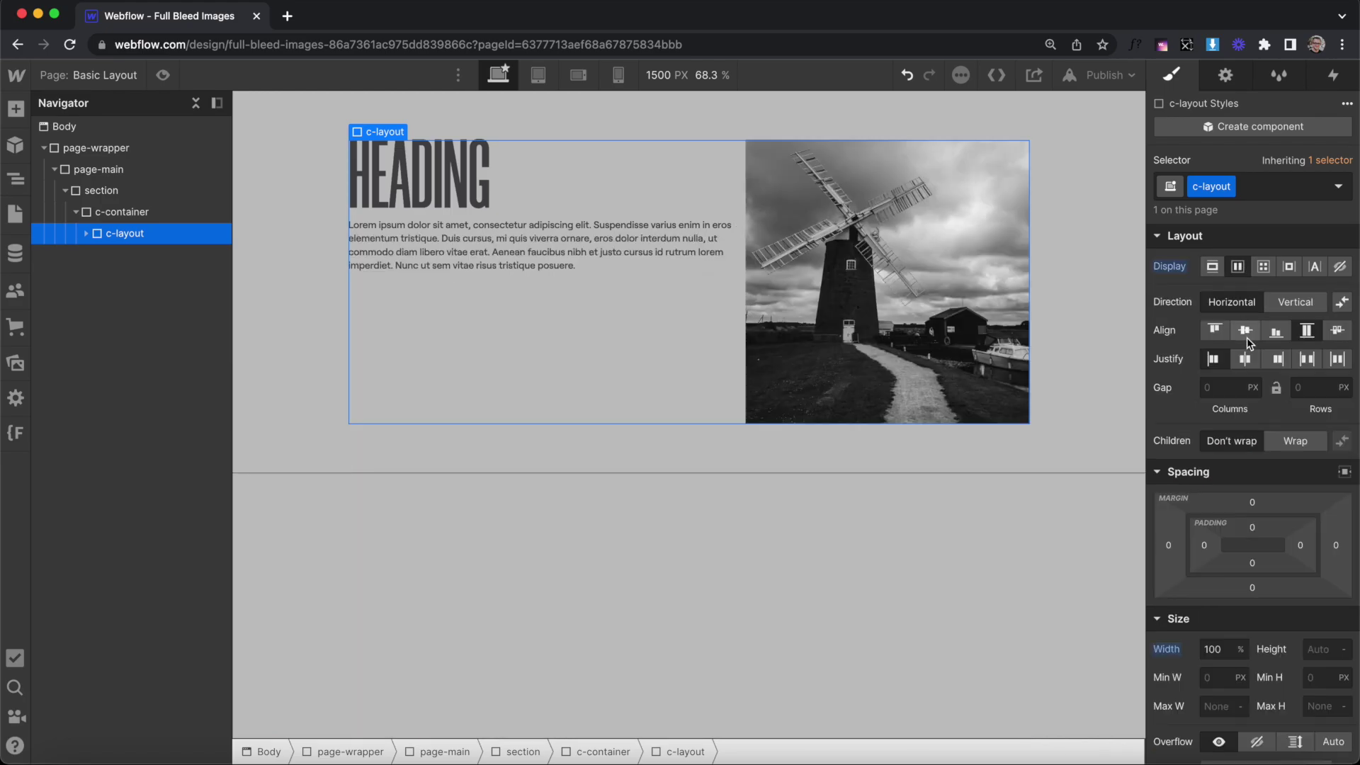
click(1245, 330)
click(1309, 361)
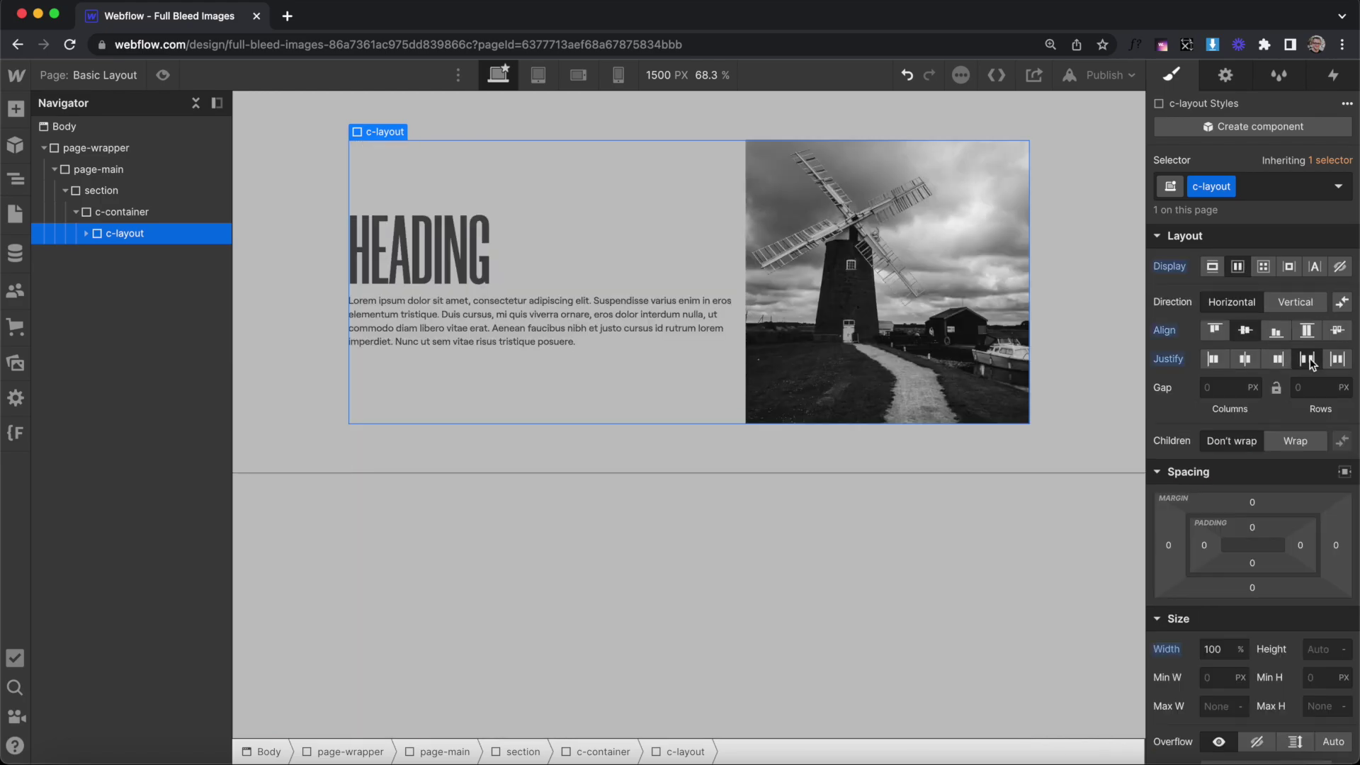
click(1303, 439)
Step: Expand c-layout and set the shared c-column class to a width of 50%
click(86, 235)
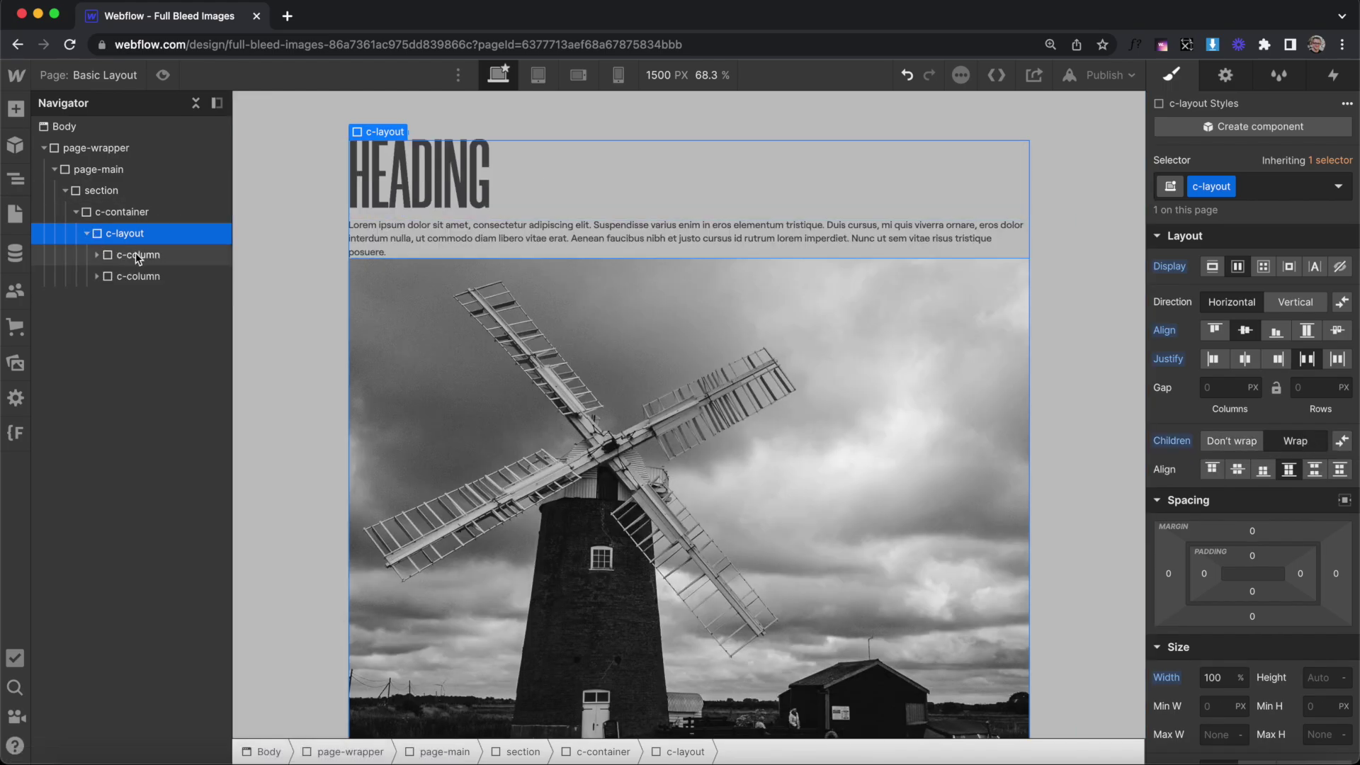
click(138, 255)
click(1221, 556)
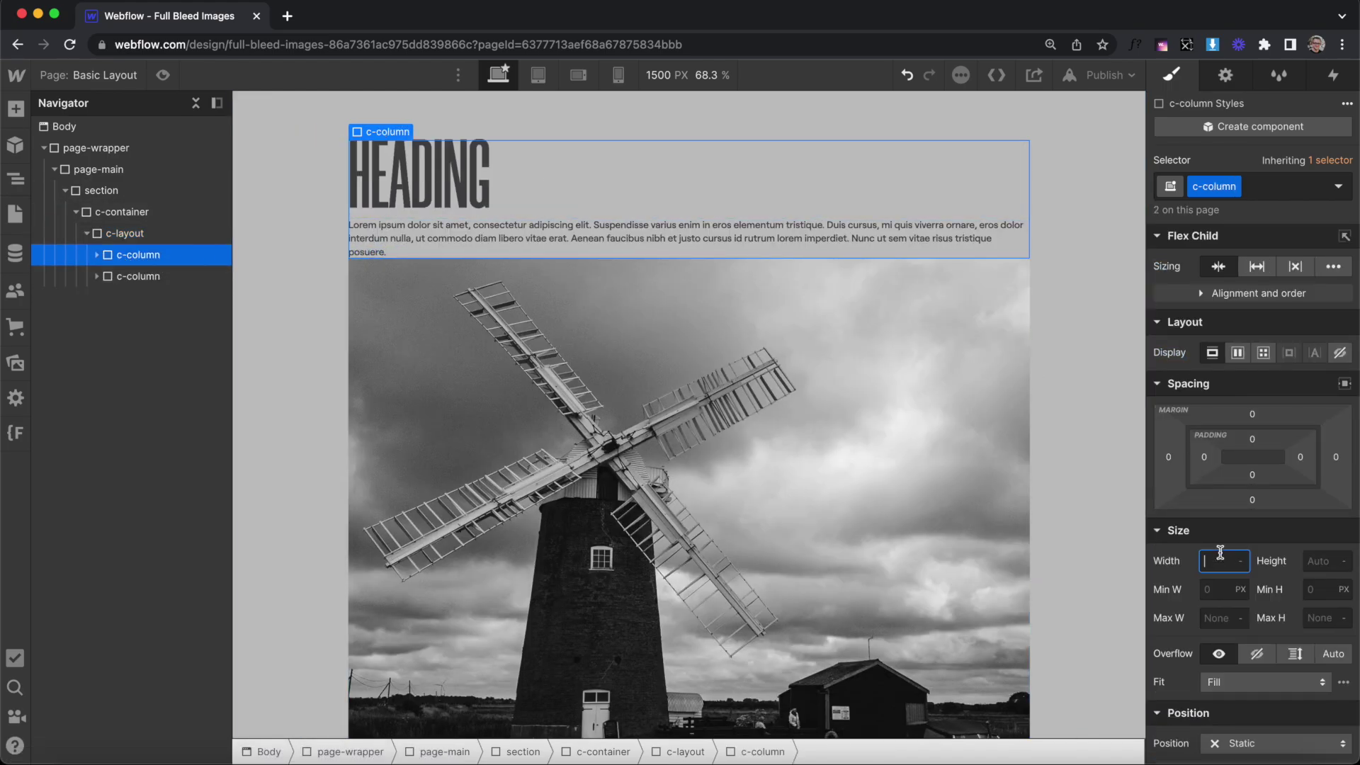
text(50%)
key(Return)
Step: Give the c-text-wrapper in the first column 2em of right padding
click(97, 254)
click(163, 276)
click(108, 276)
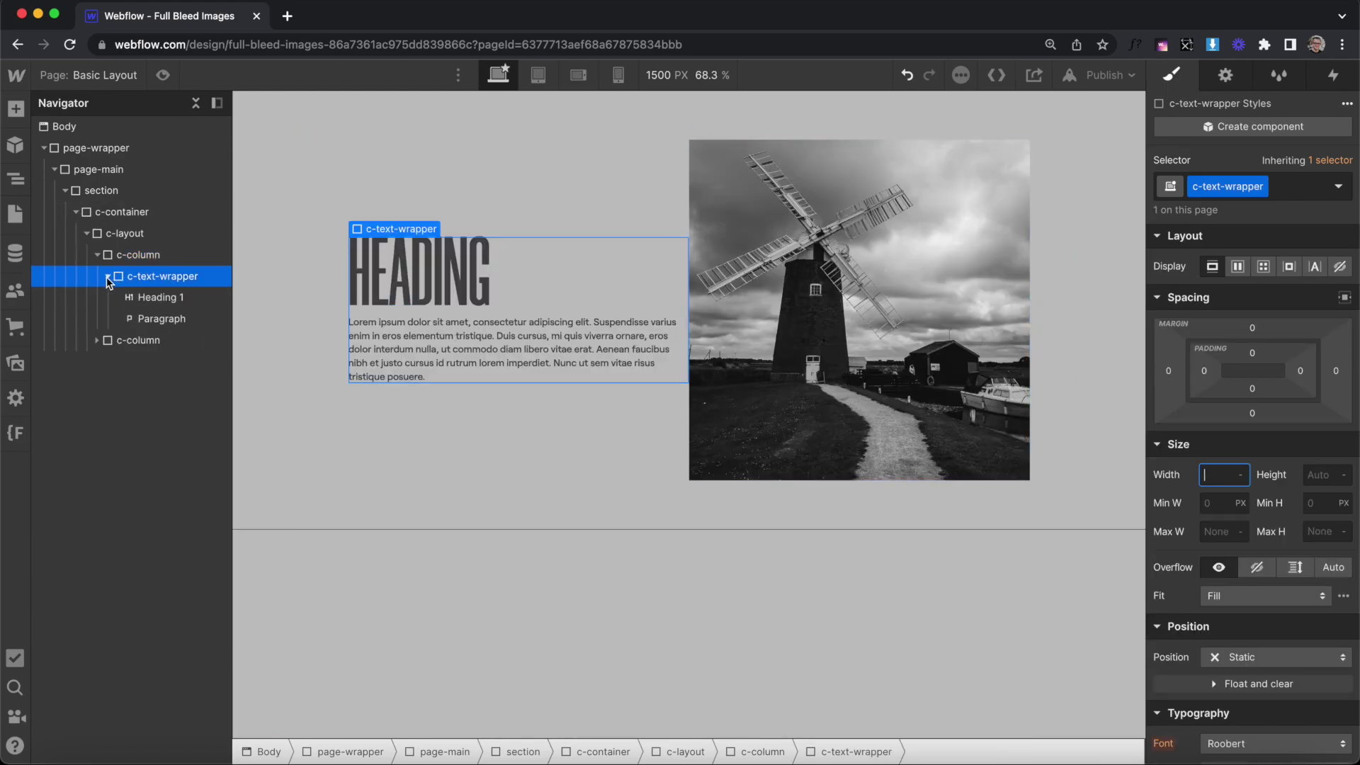
click(1303, 371)
text(2em)
key(Return)
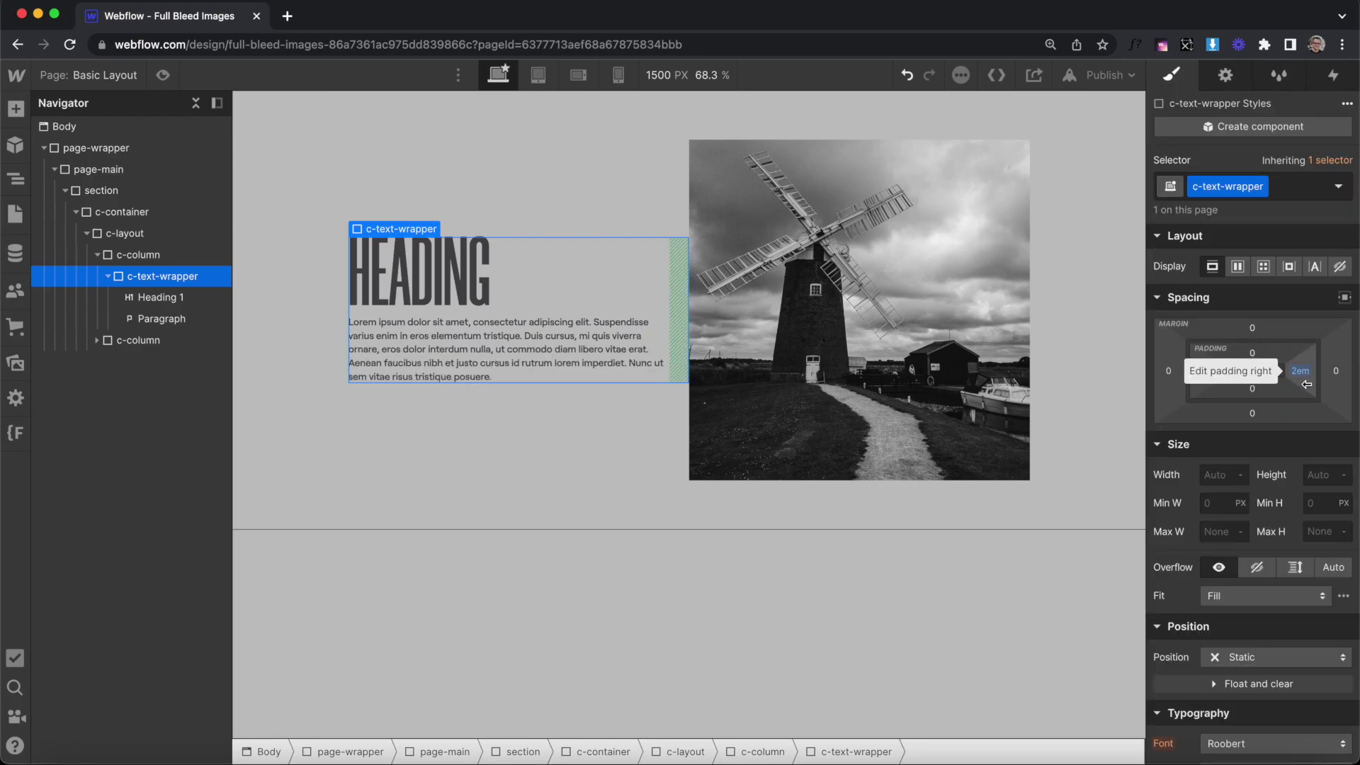
Step: Set the image in the second c-column to a width of 100% and a max width of None
click(109, 340)
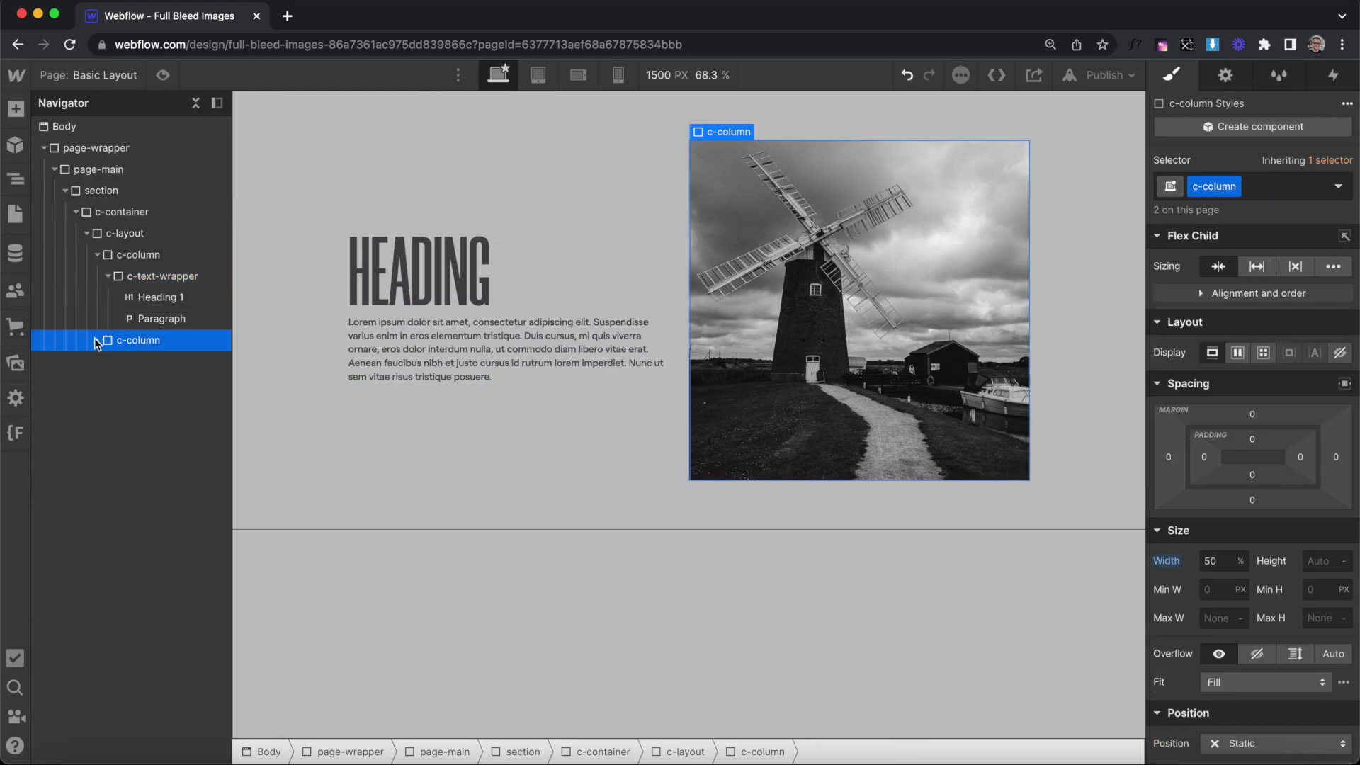
click(144, 363)
click(1215, 475)
text(100)
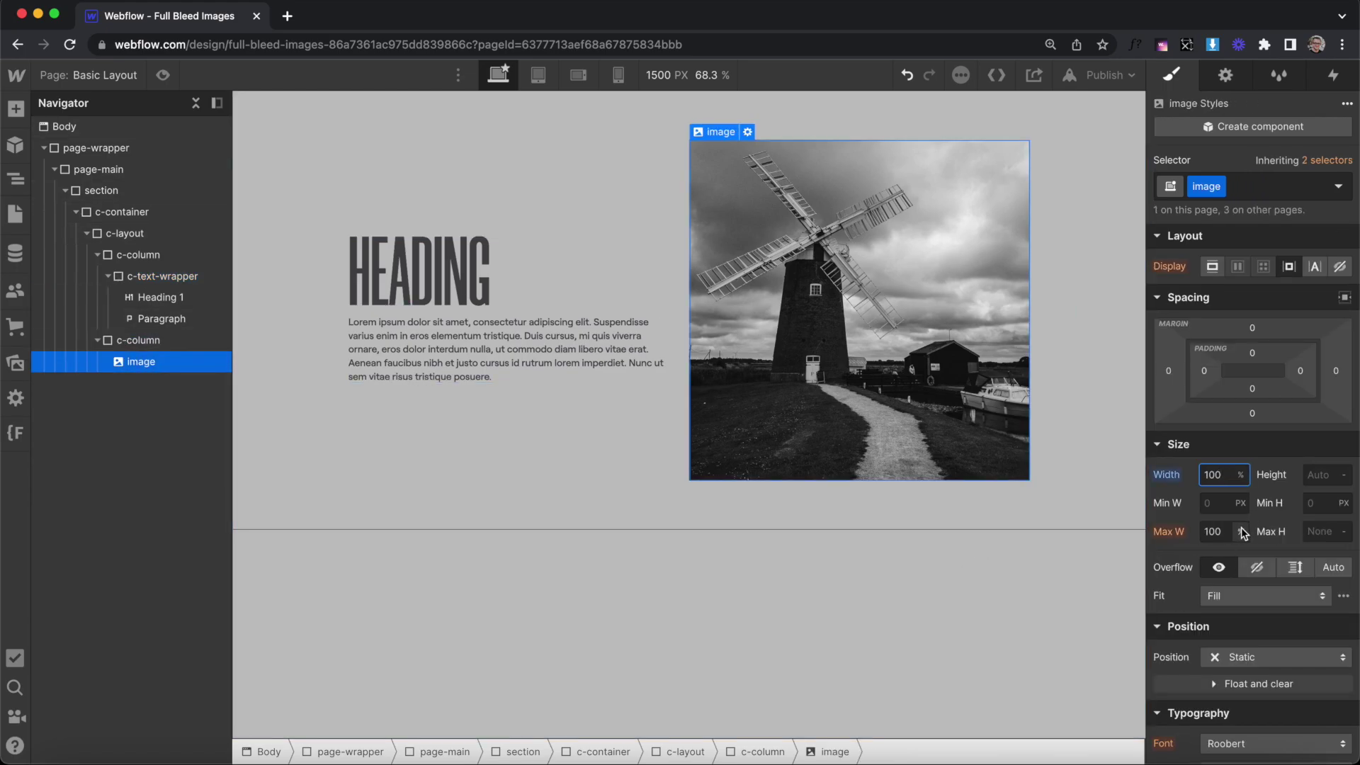
click(1240, 532)
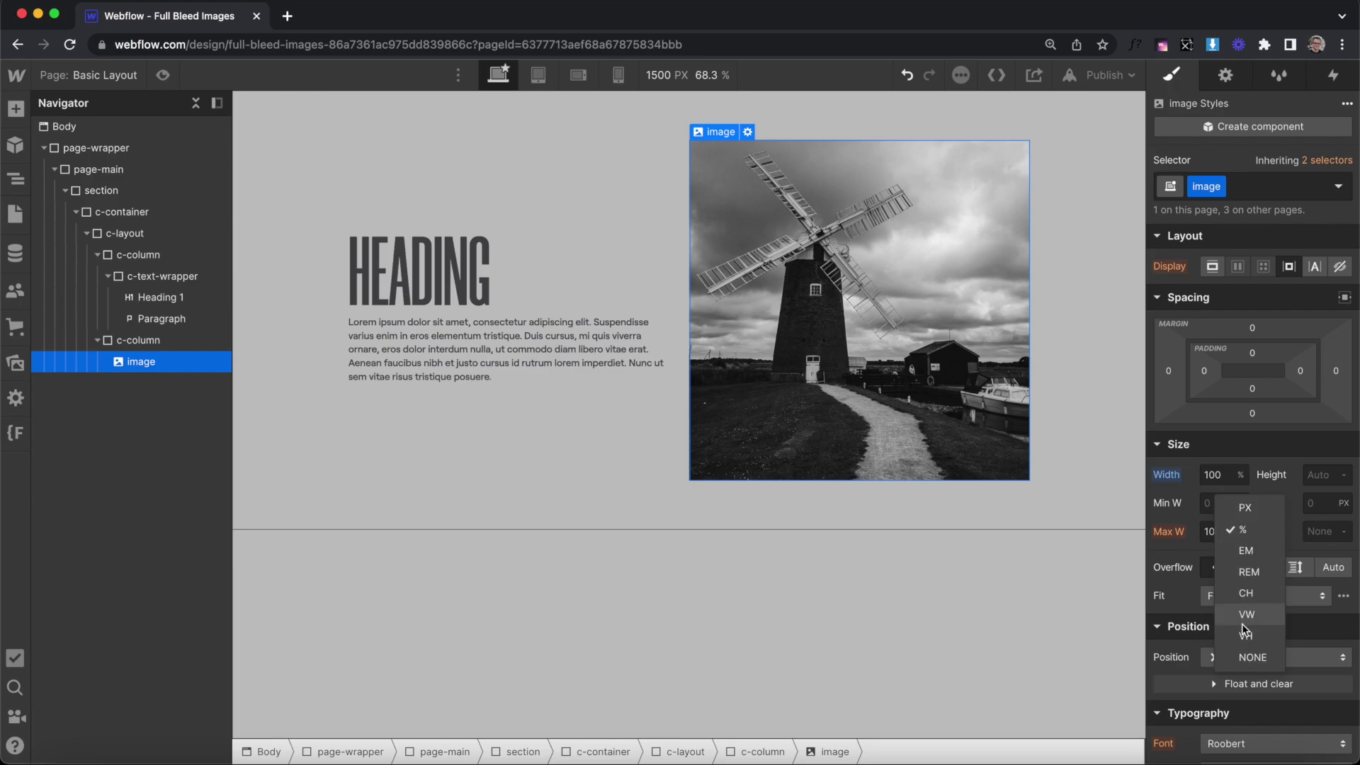
click(1233, 652)
click(1219, 482)
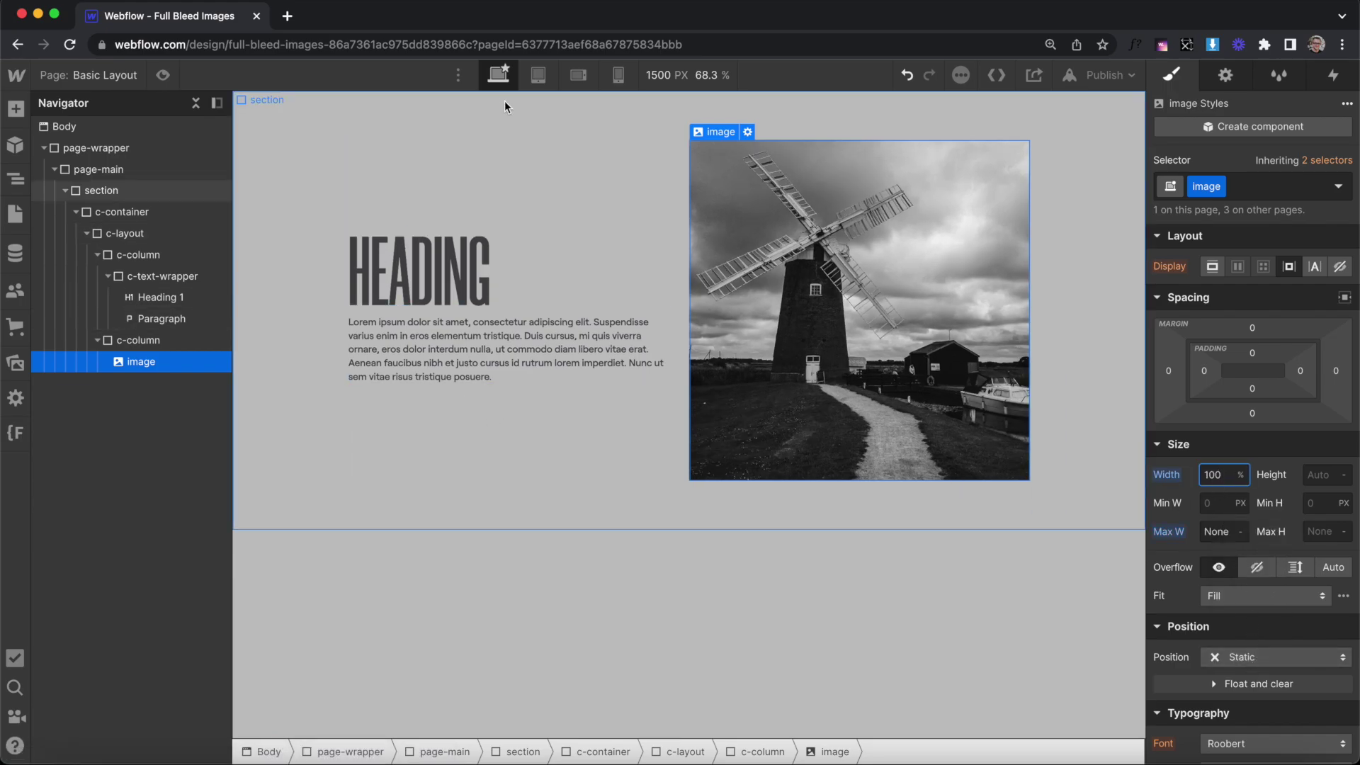
Step: At the tablet breakpoint, reduce the c-container's left and right padding to 1.5em
click(538, 76)
click(381, 238)
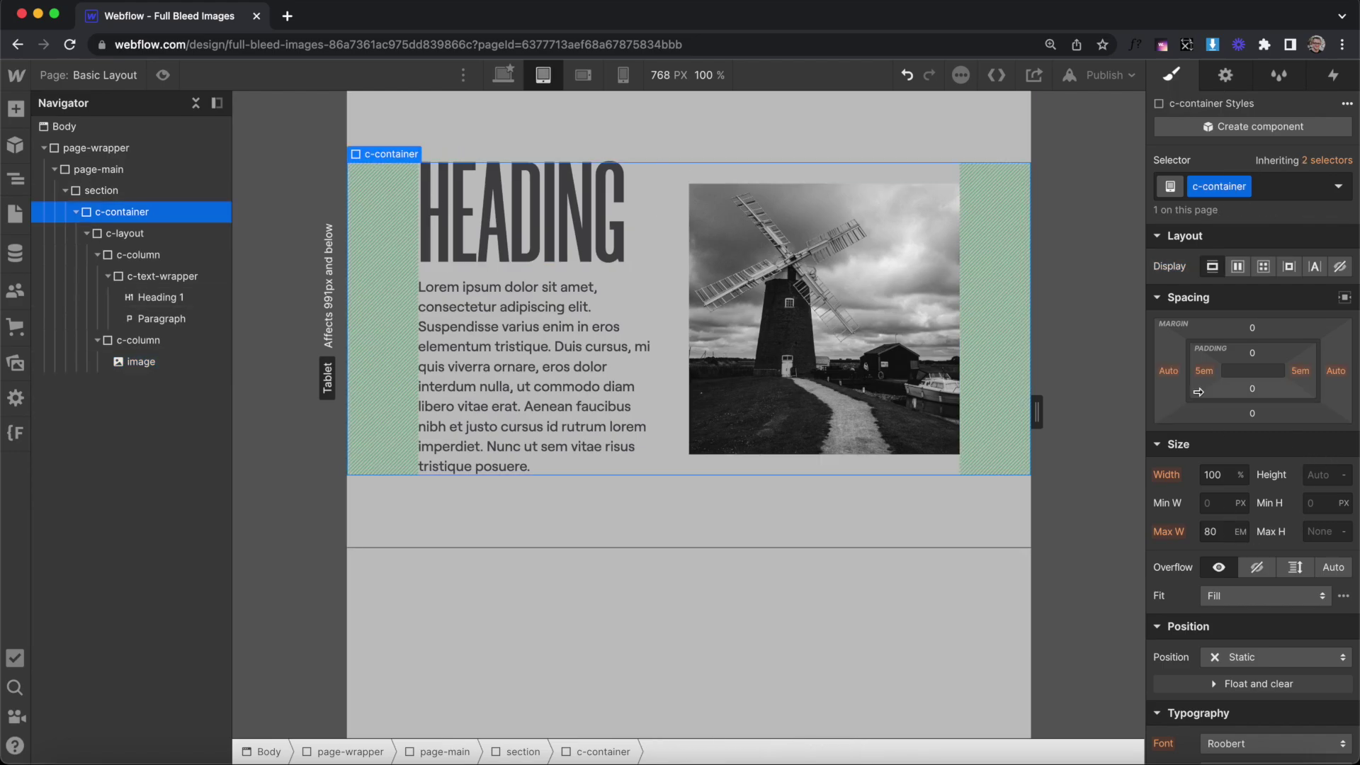
click(1203, 370)
text(1.5)
key(Return)
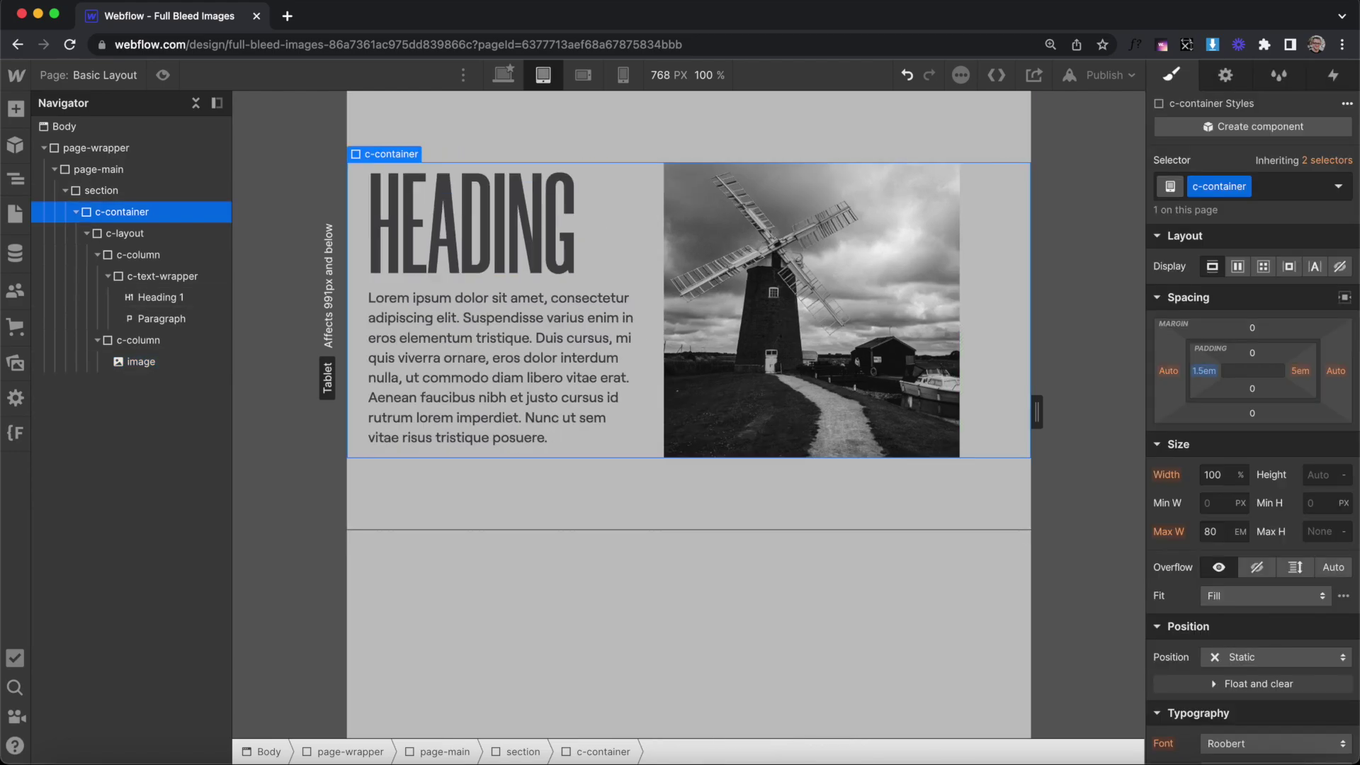
click(1299, 370)
text(1.5)
key(Return)
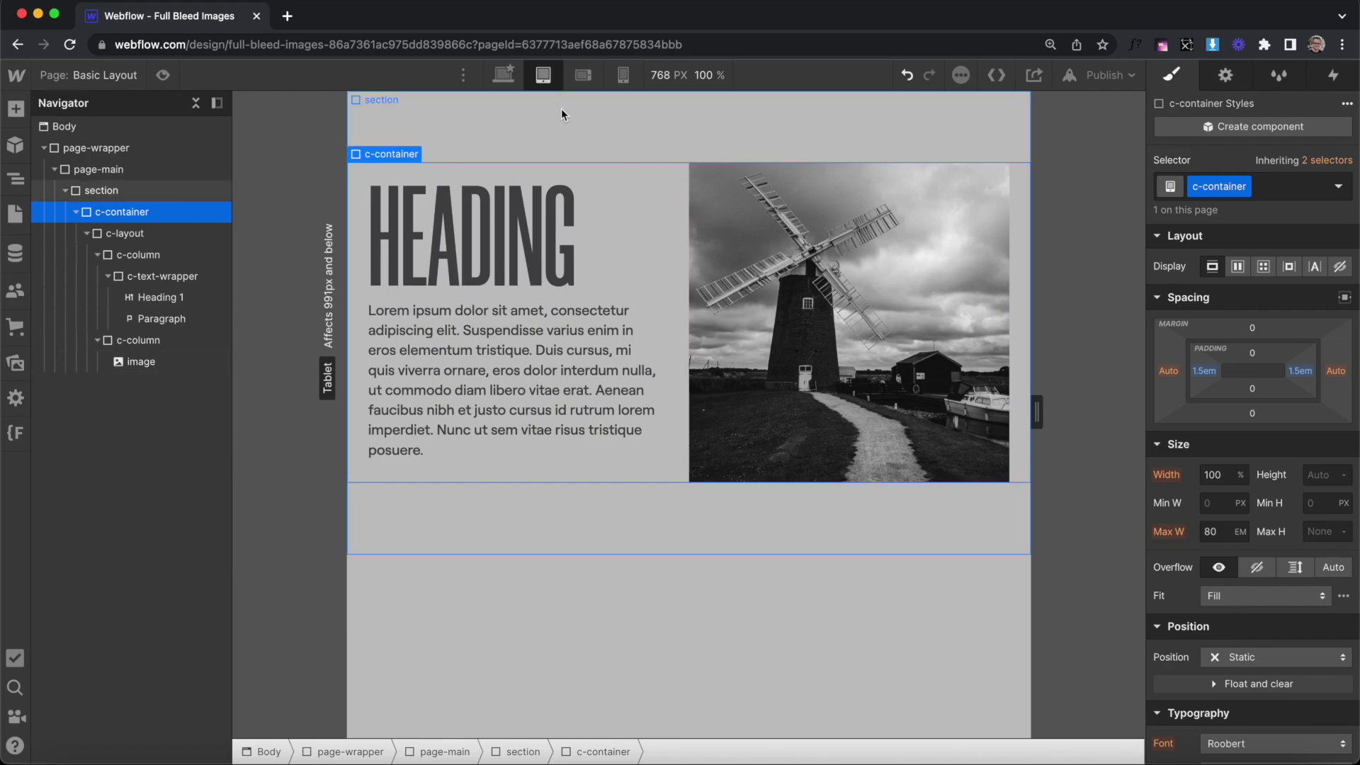
Step: At the mobile landscape breakpoint, set the c-column width to 100% and check the stacked layout
click(590, 75)
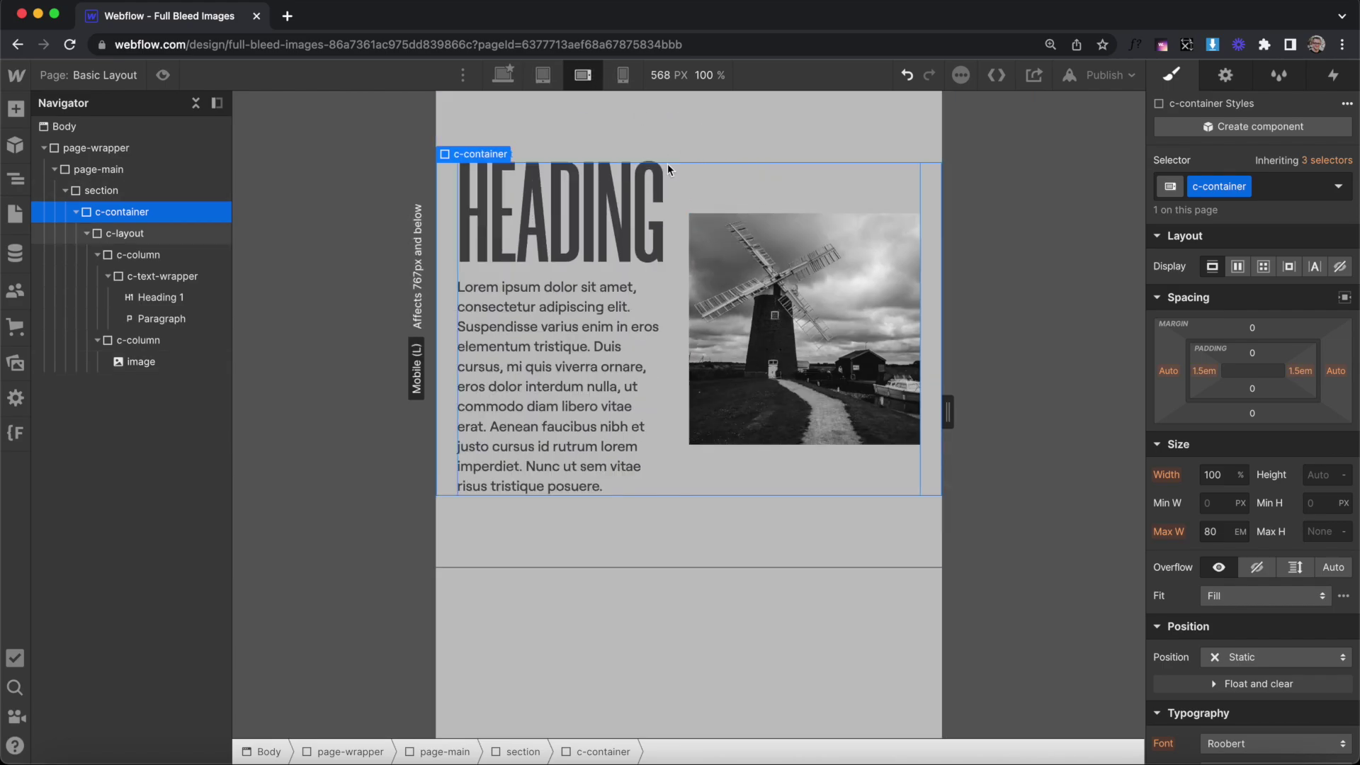
click(146, 257)
click(1227, 559)
text(100)
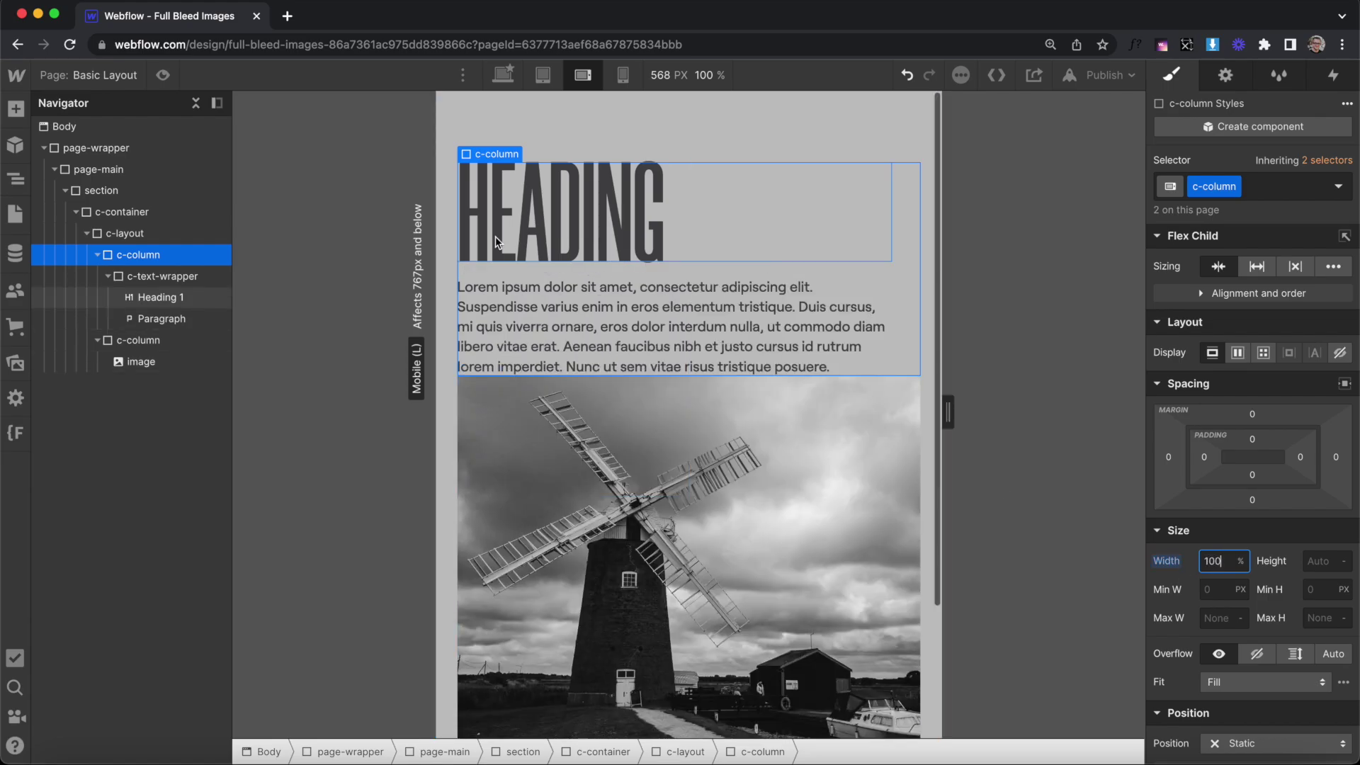
scroll(692, 526, down, 2)
scroll(690, 521, down, 2)
scroll(690, 521, up, 3)
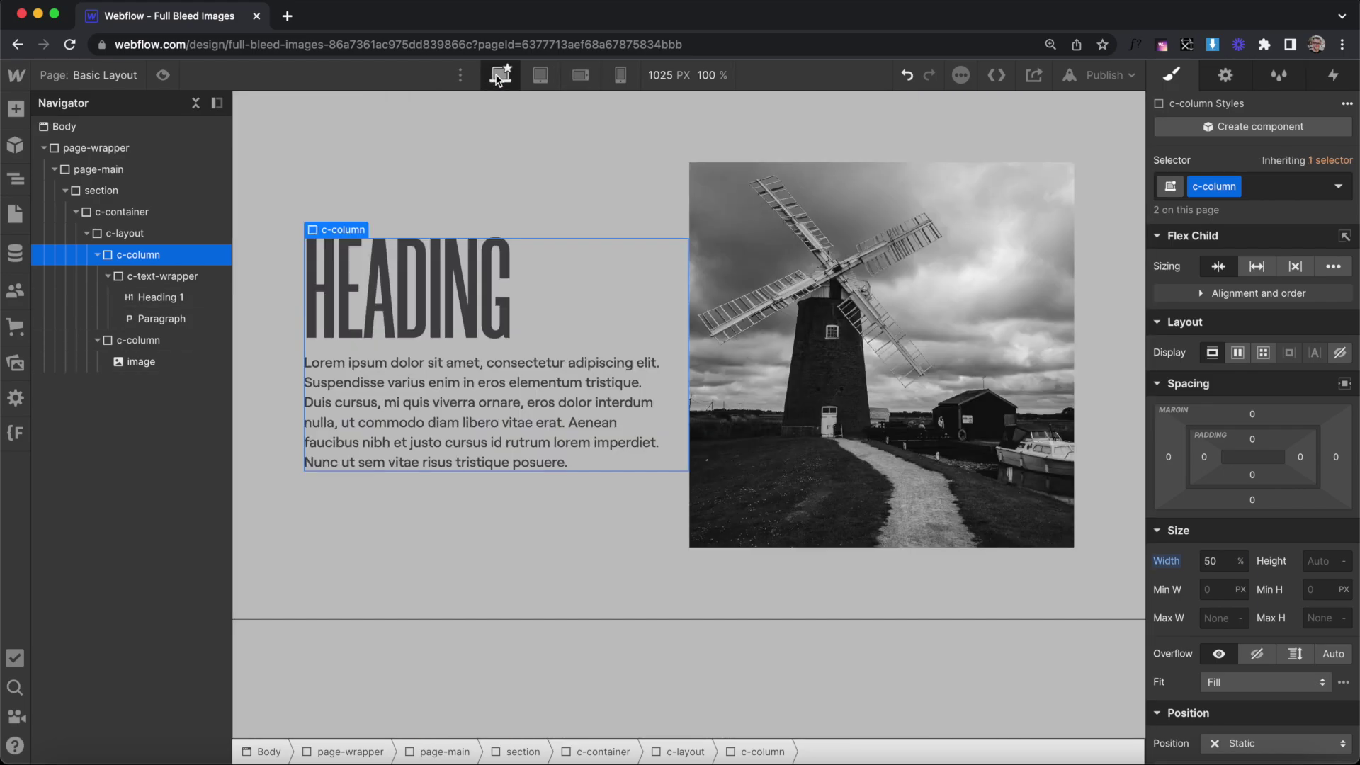
Step: At the desktop breakpoint, give c-layout a 2em row gap and check the stacked layout at mobile landscape
key(shift+1)
click(145, 234)
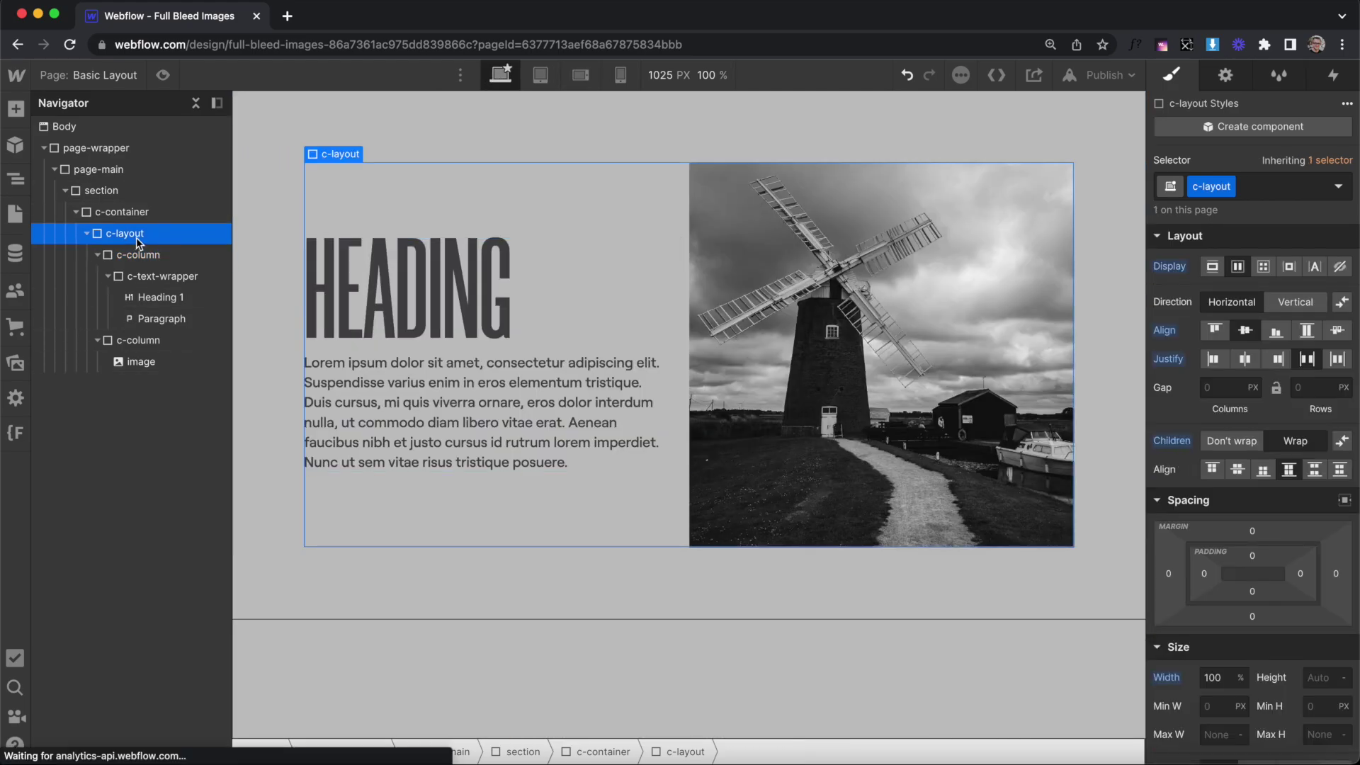
click(1308, 390)
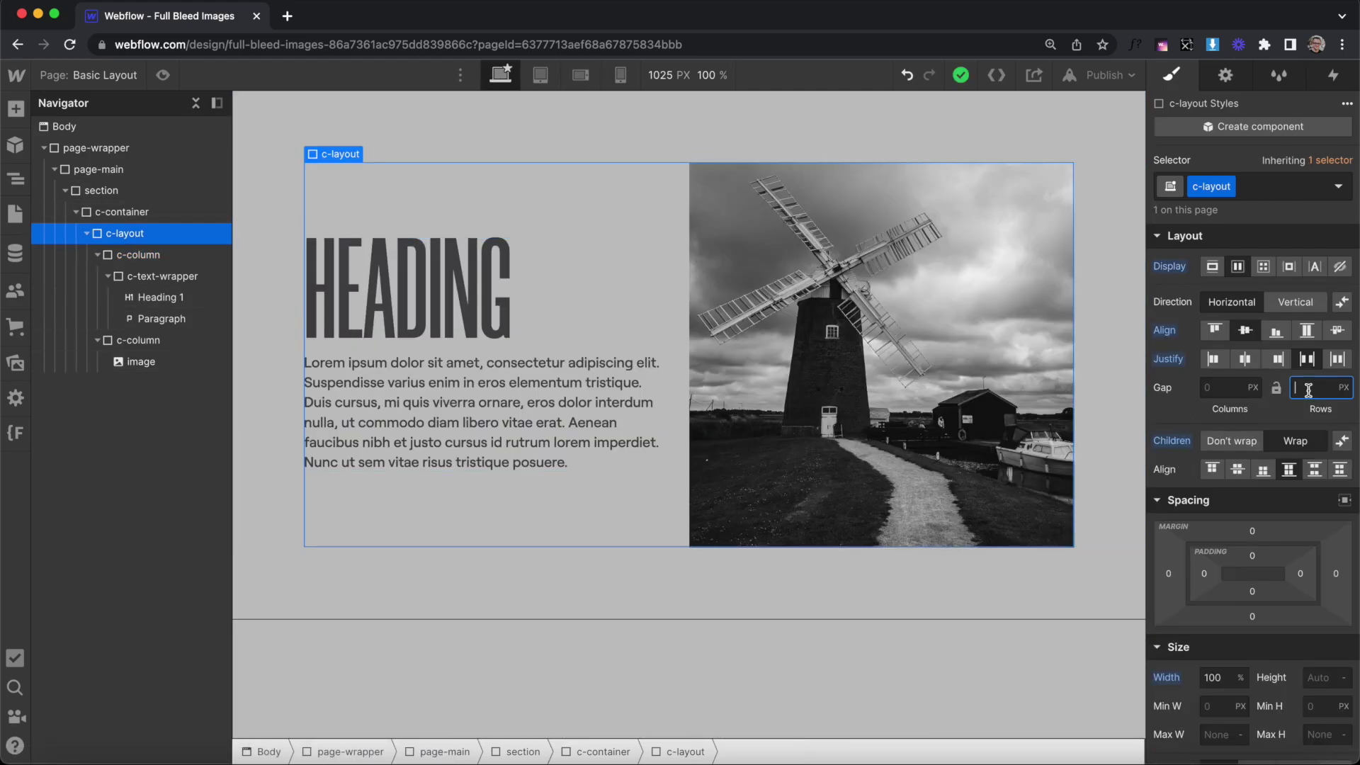
key(Return)
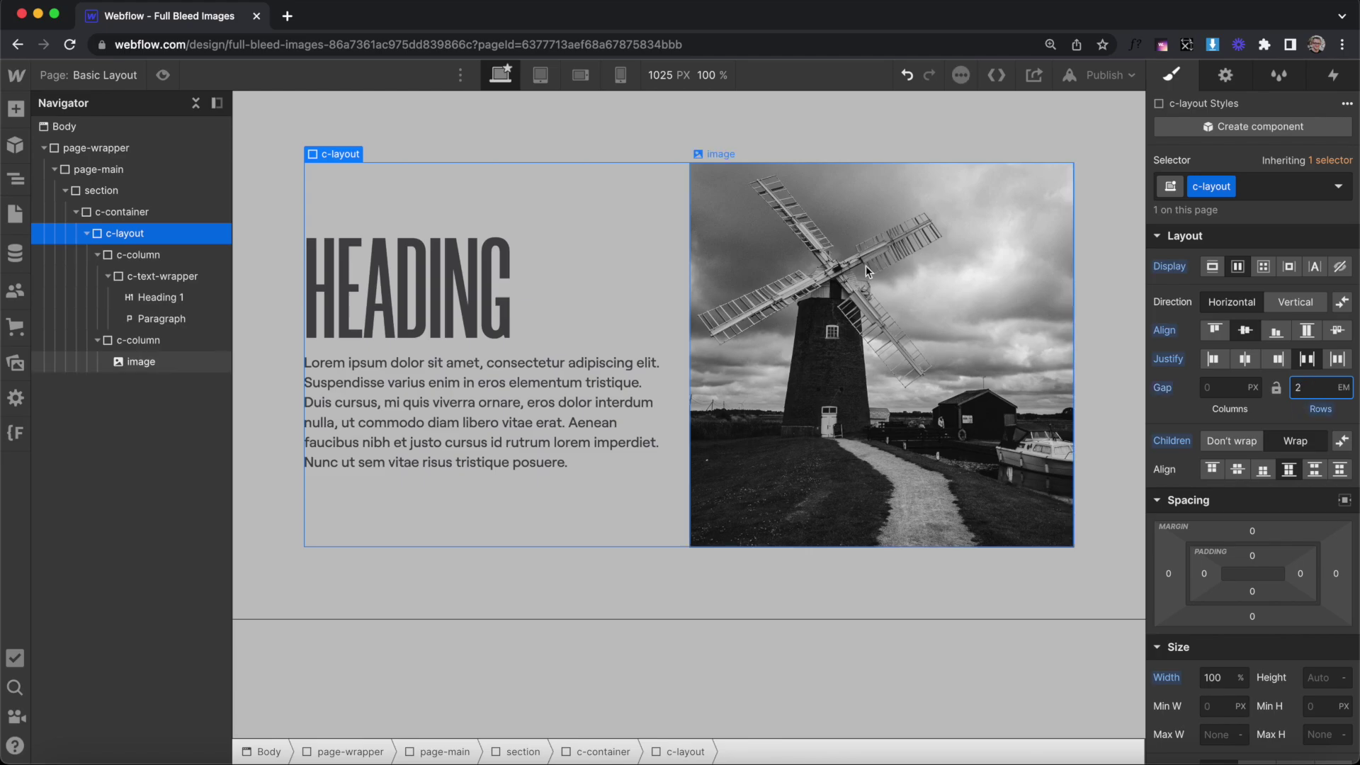
click(581, 77)
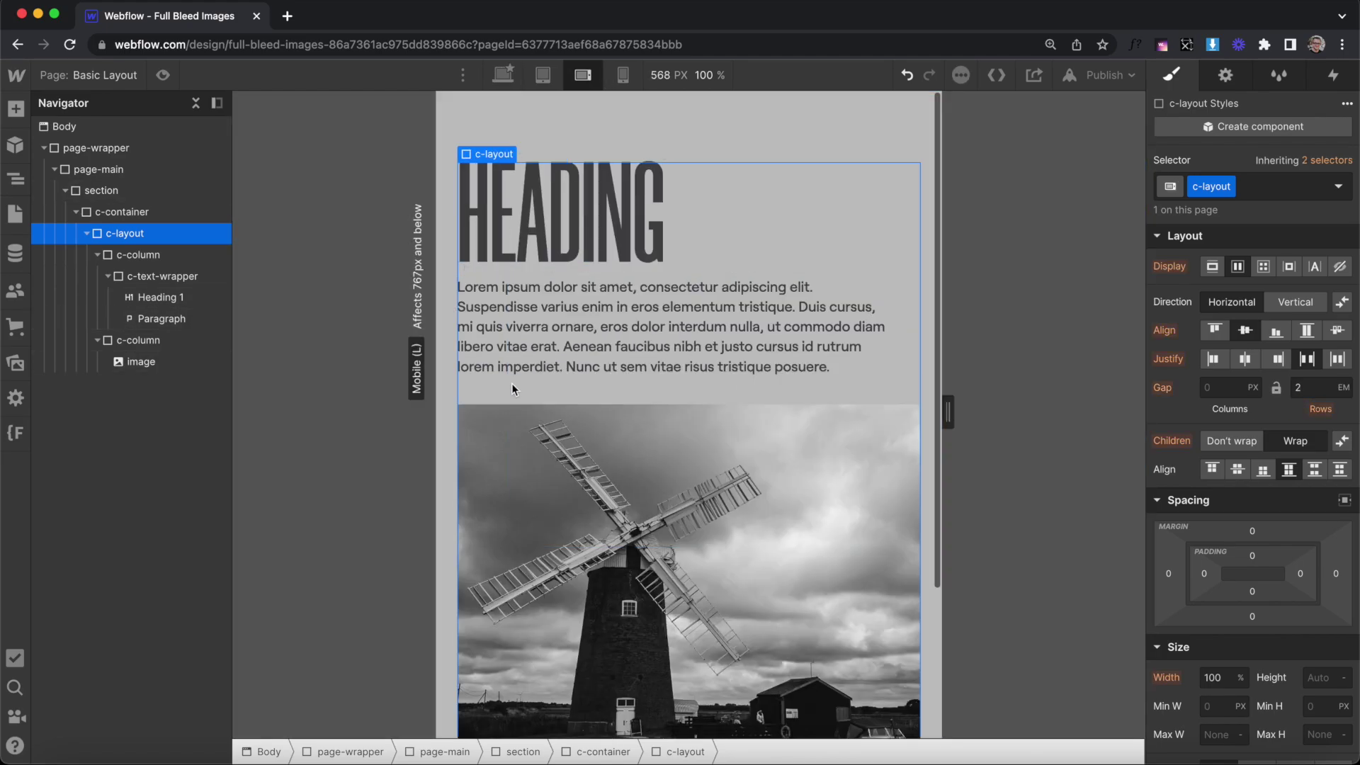
scroll(616, 396, down, 5)
scroll(839, 244, up, 4)
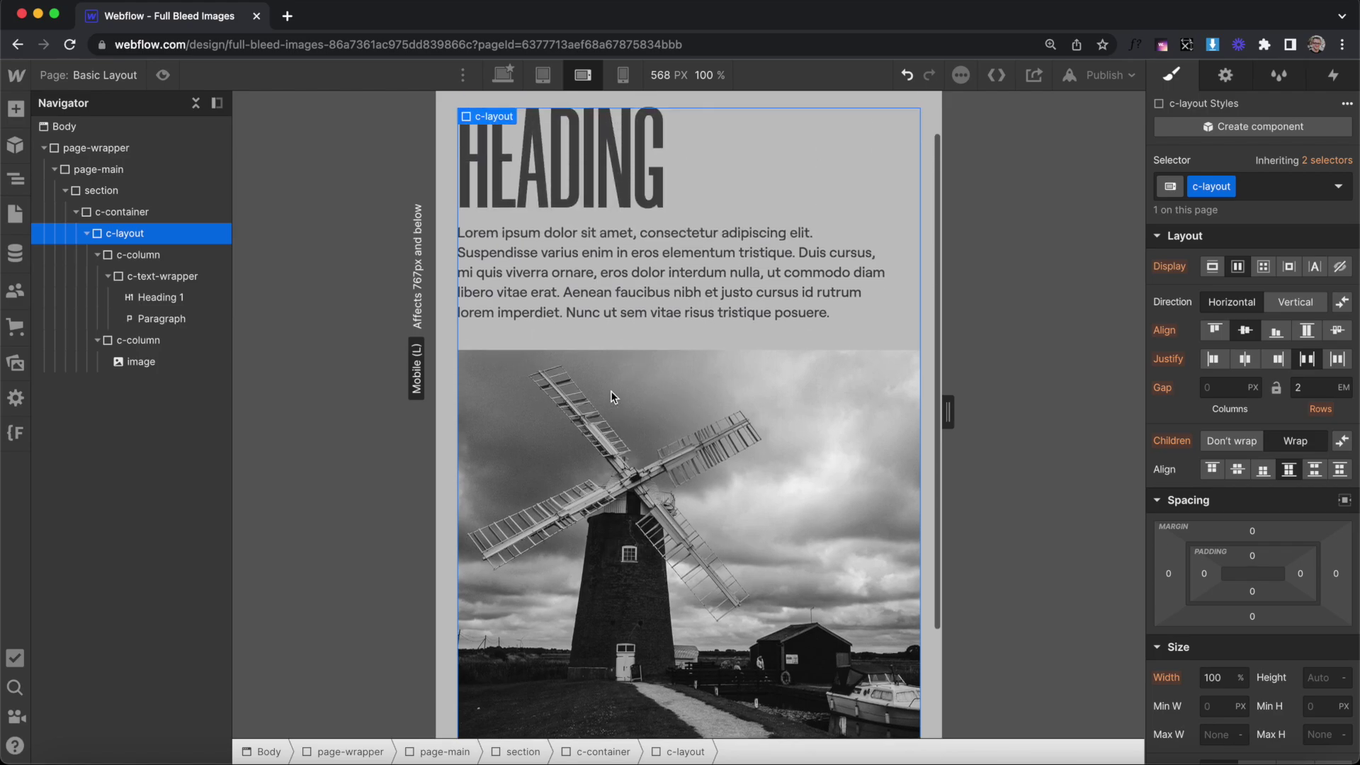
Step: At the mobile landscape breakpoint, set the c-text-wrapper's right padding to 0 and check the mobile portrait layout
click(901, 205)
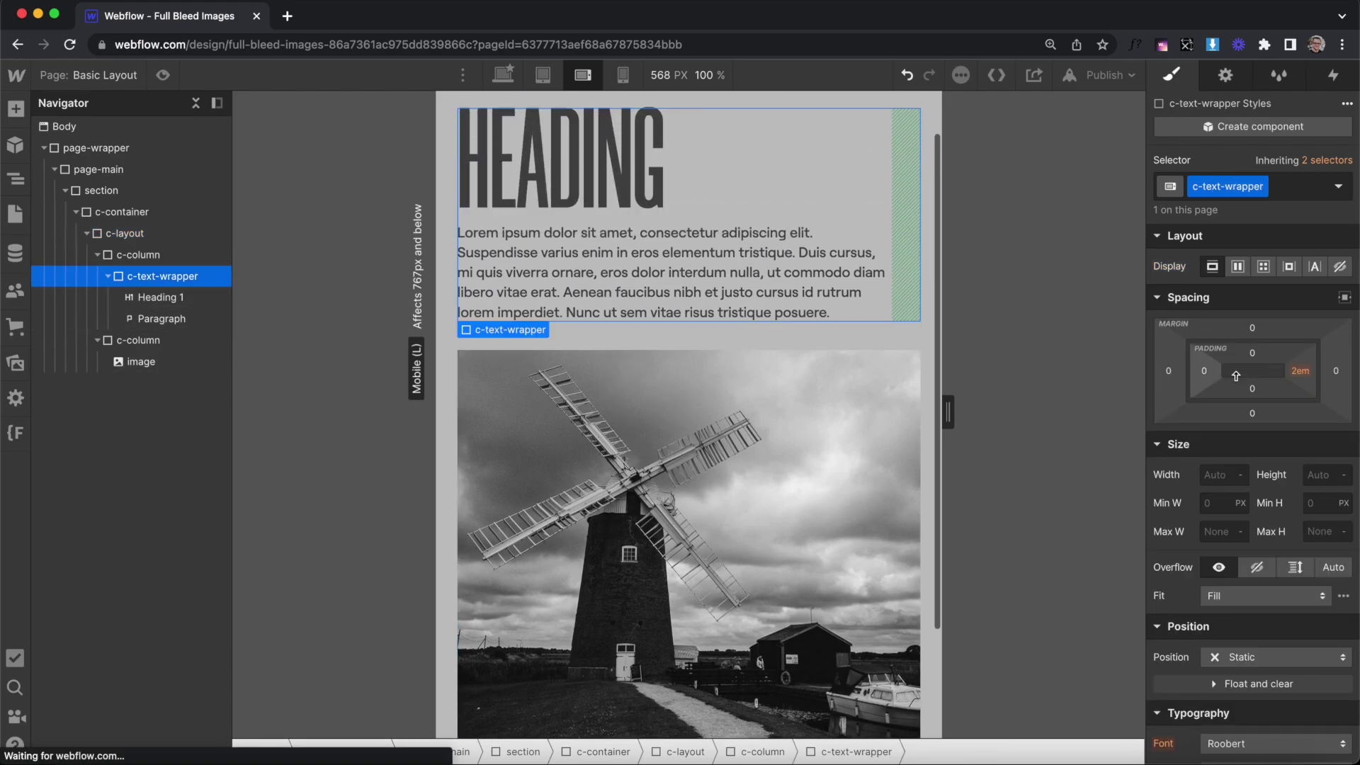
click(1301, 370)
text(0)
key(Return)
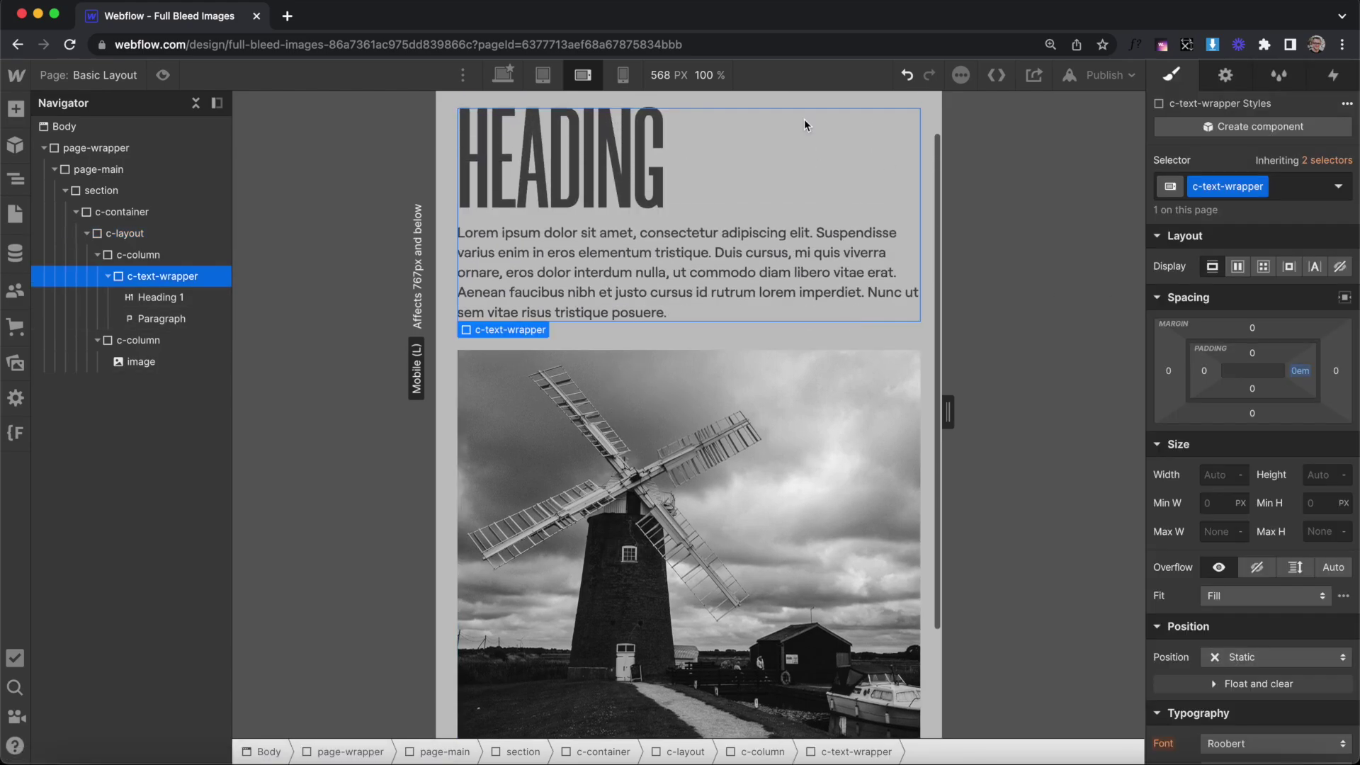
click(623, 76)
mouse_move(858, 435)
mouse_down()
mouse_move(841, 412)
mouse_move(871, 413)
mouse_move(859, 413)
mouse_up()
Step: At the desktop breakpoint, duplicate the section and replace the upper copy's class with a new class named guides
click(499, 76)
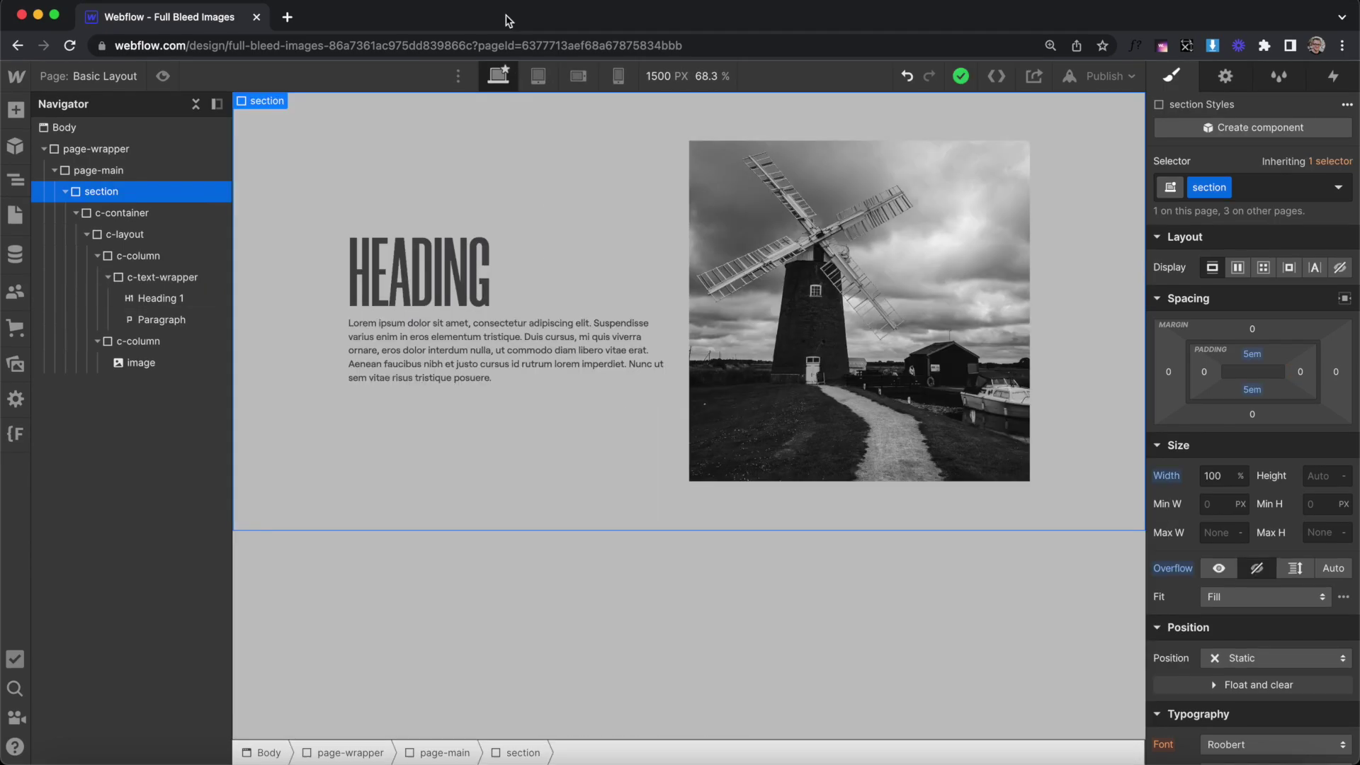
right_click(278, 104)
click(291, 273)
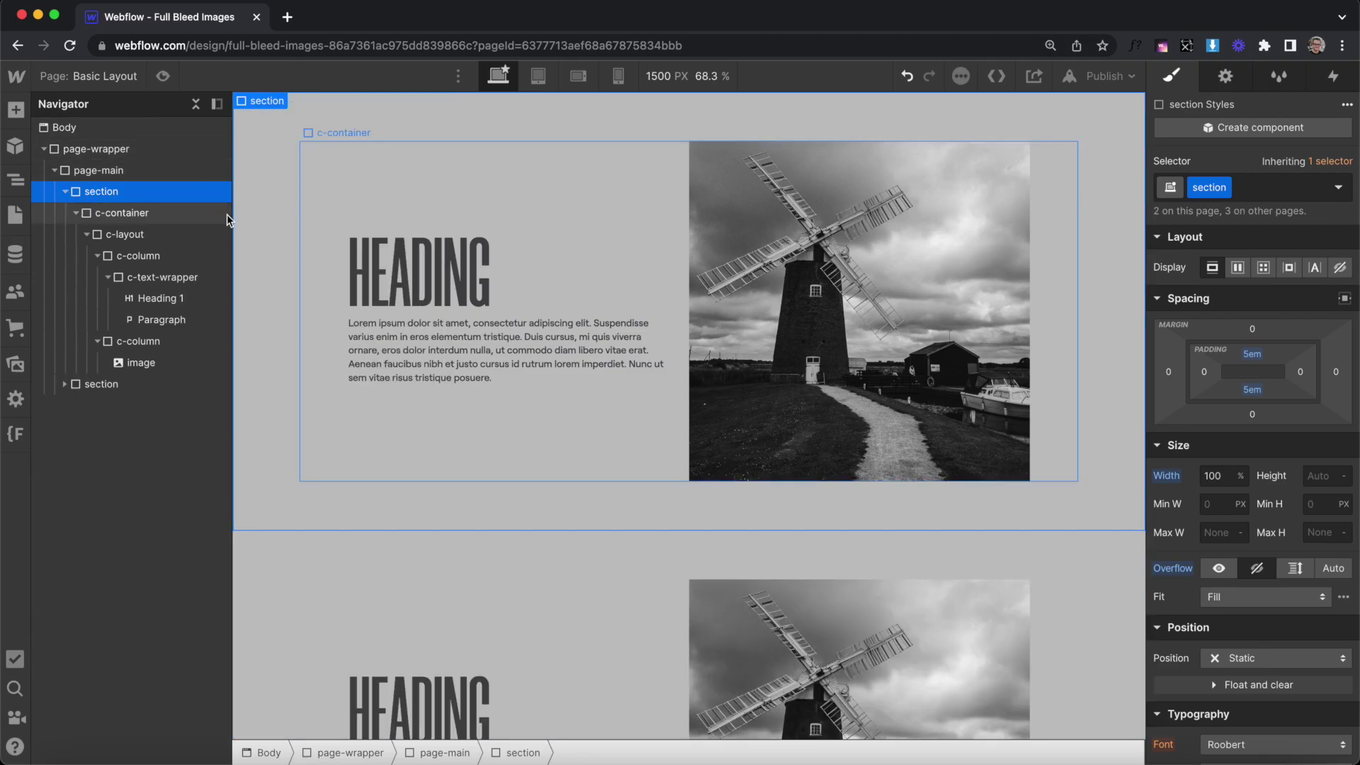
click(1267, 187)
key(BackSpace)
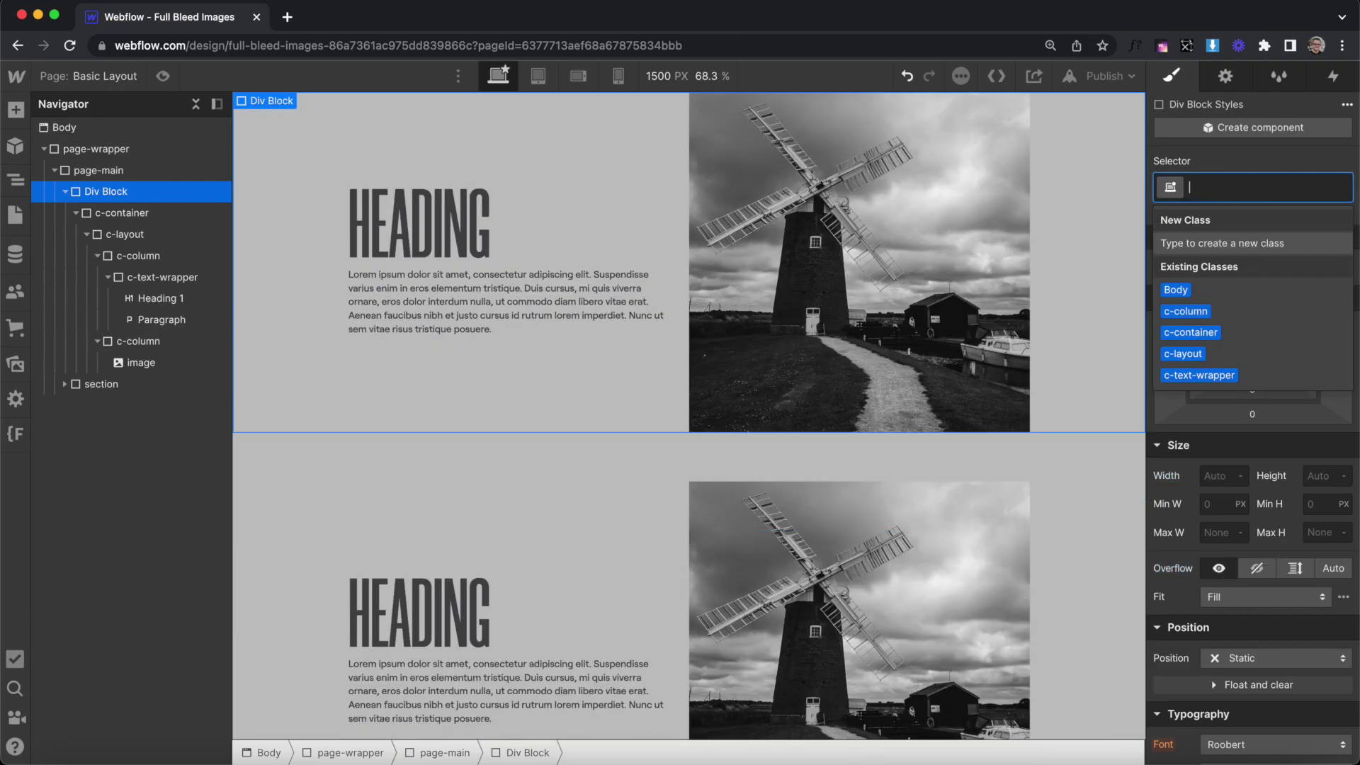
text(guides)
key(Return)
Step: Give the guides block a width of 100%, a fixed position pinned to the top, and a height of 100vh
click(1212, 484)
text(100)
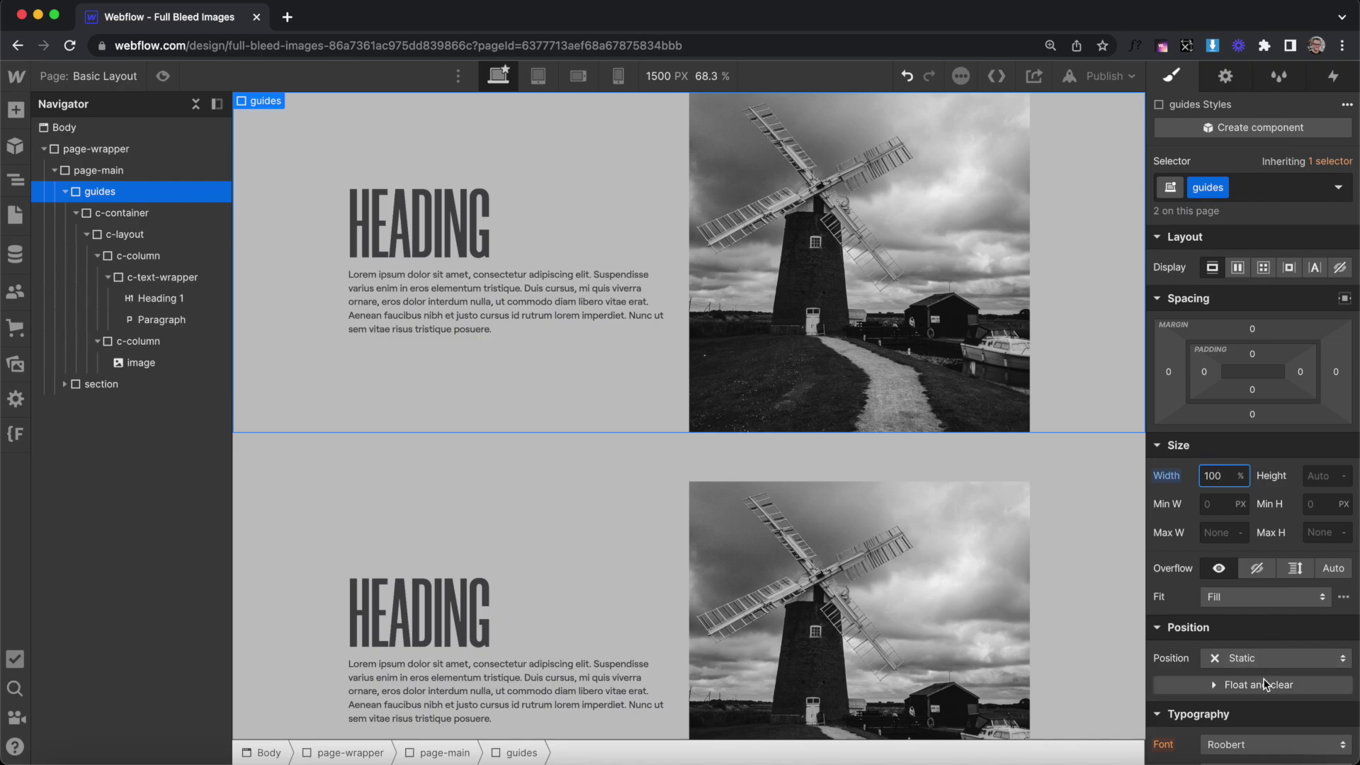
click(1275, 658)
click(1197, 651)
click(1326, 684)
click(1321, 476)
text(100vh)
key(Return)
Step: Set the z-index of the guides block to -1 and change its display to flex
scroll(1289, 549, down, 5)
click(1323, 576)
text(-1)
scroll(1261, 425, up, 5)
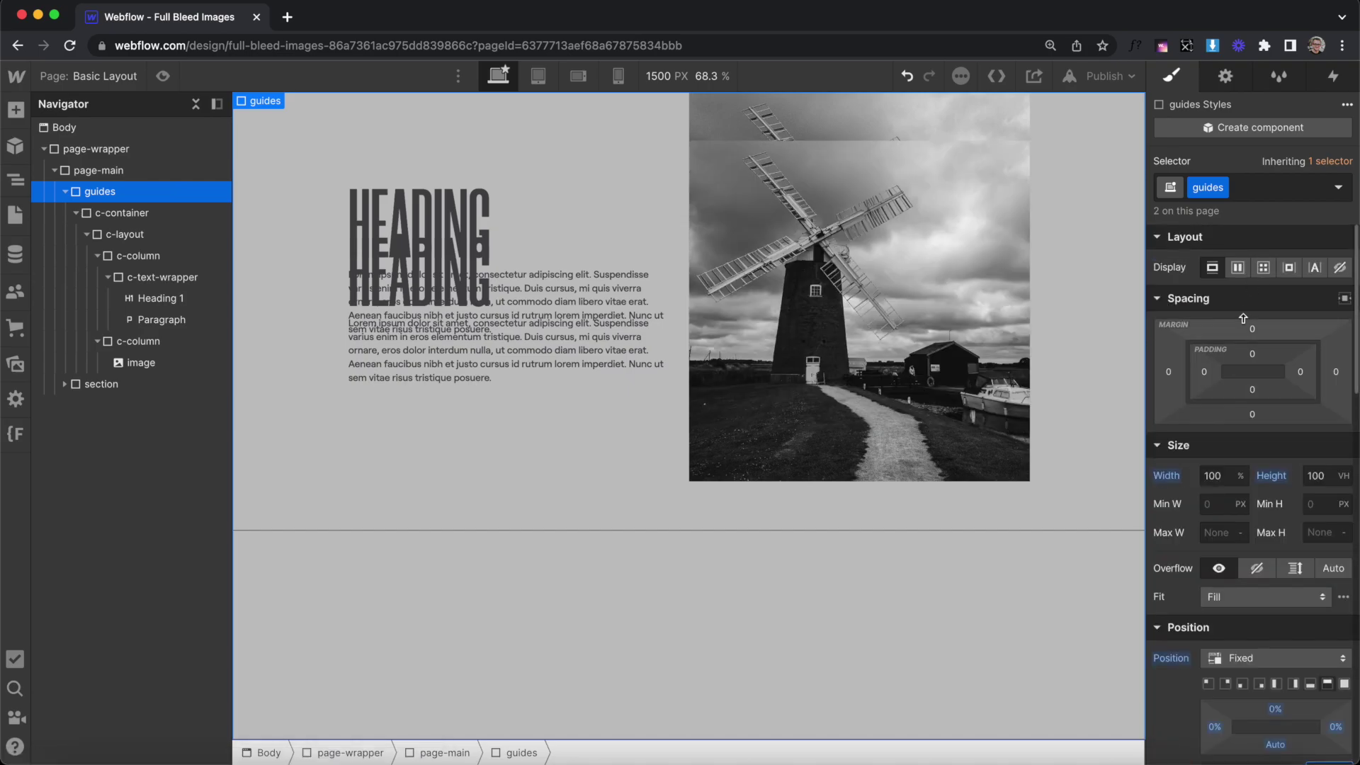
click(155, 214)
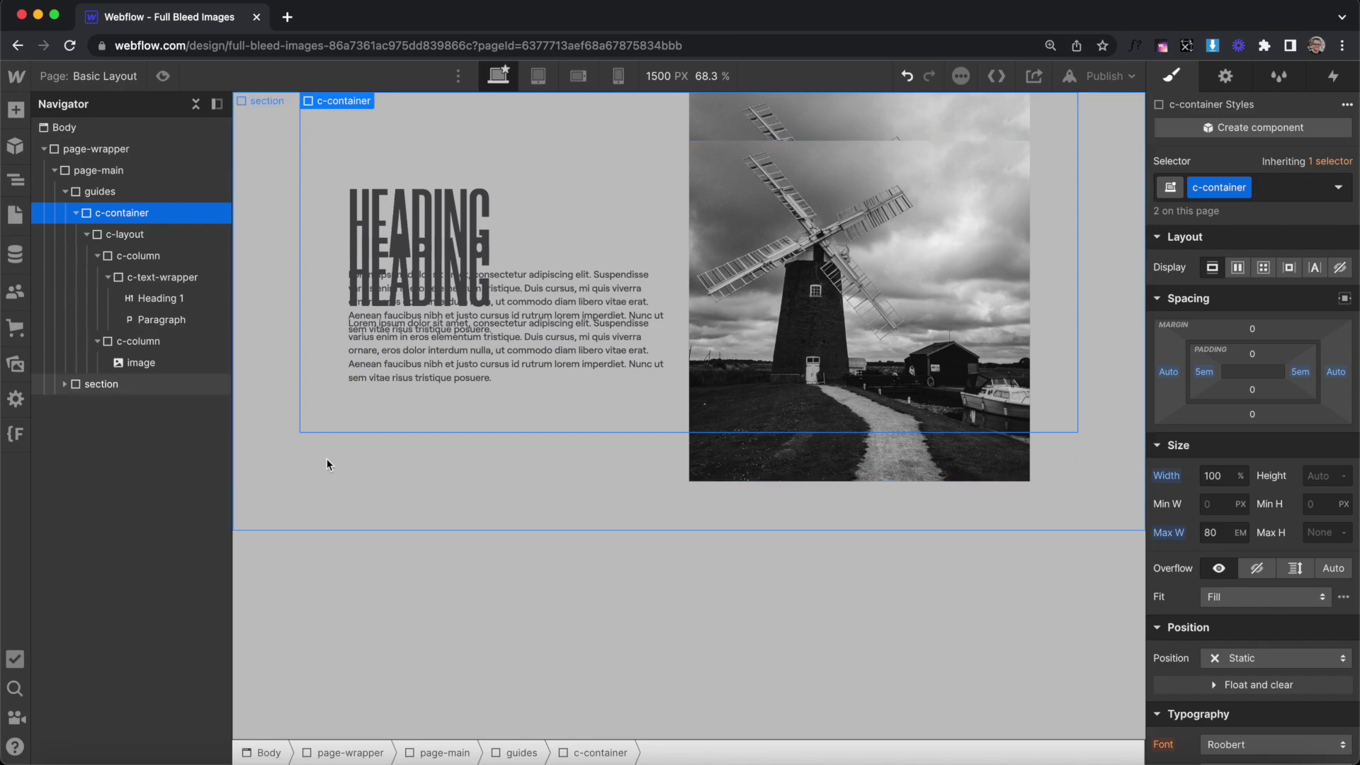
click(165, 191)
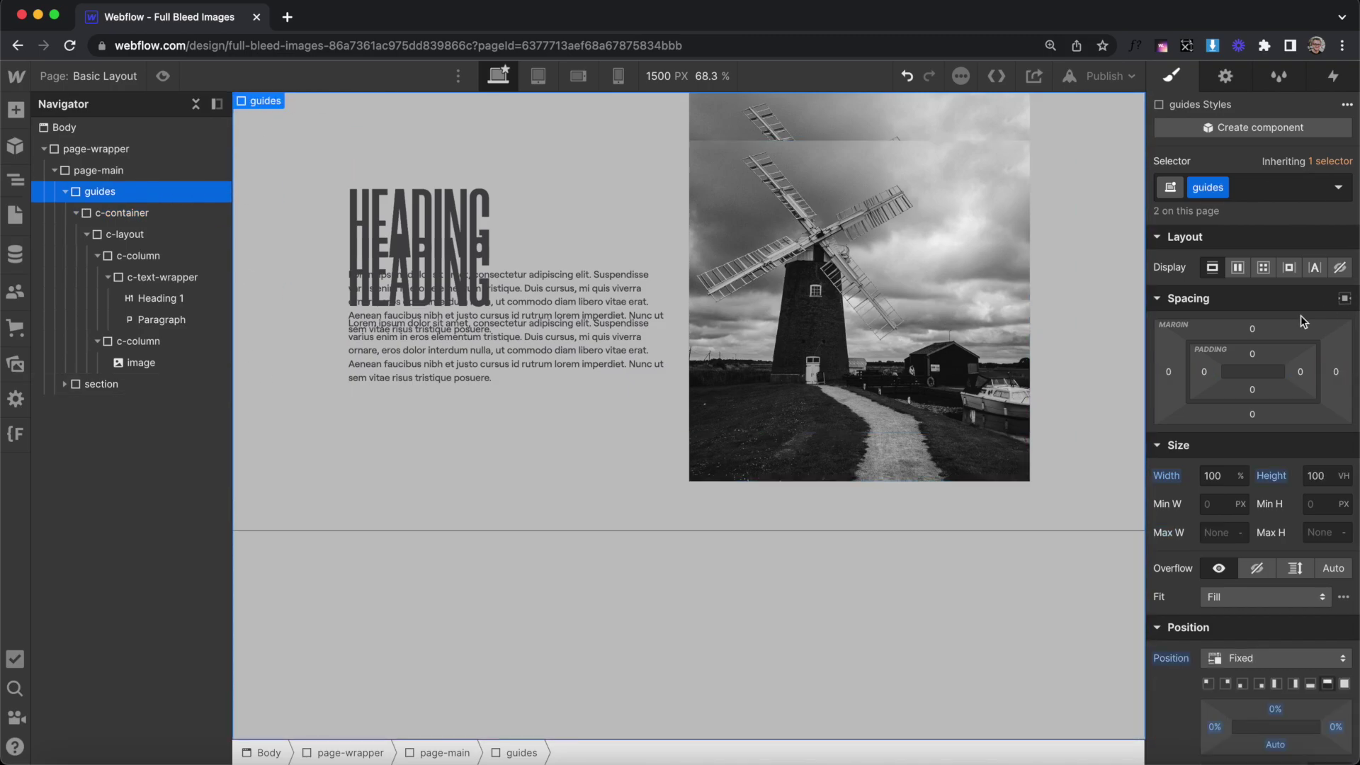
click(1236, 267)
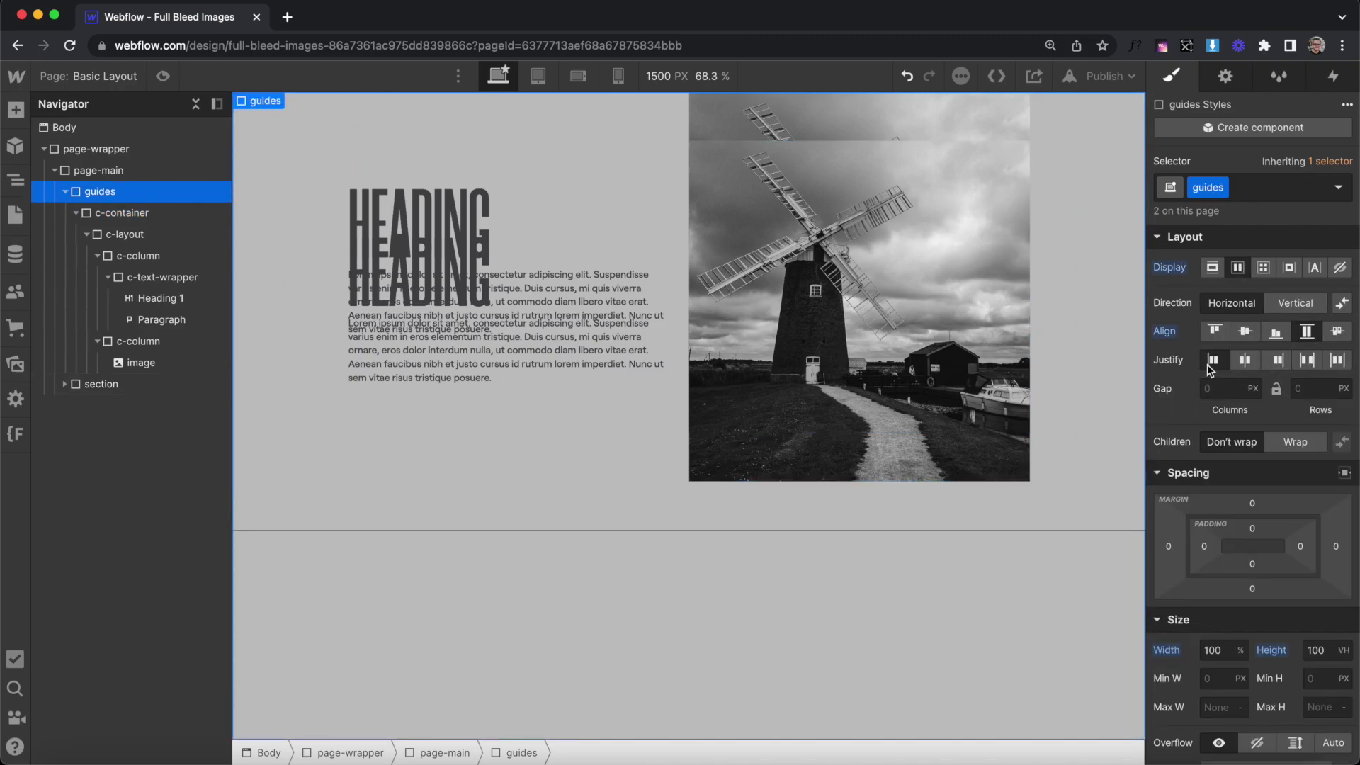
Step: Add the combo class is-guides to the c-container inside guides and make it a flex layout with stretched alignment
click(184, 208)
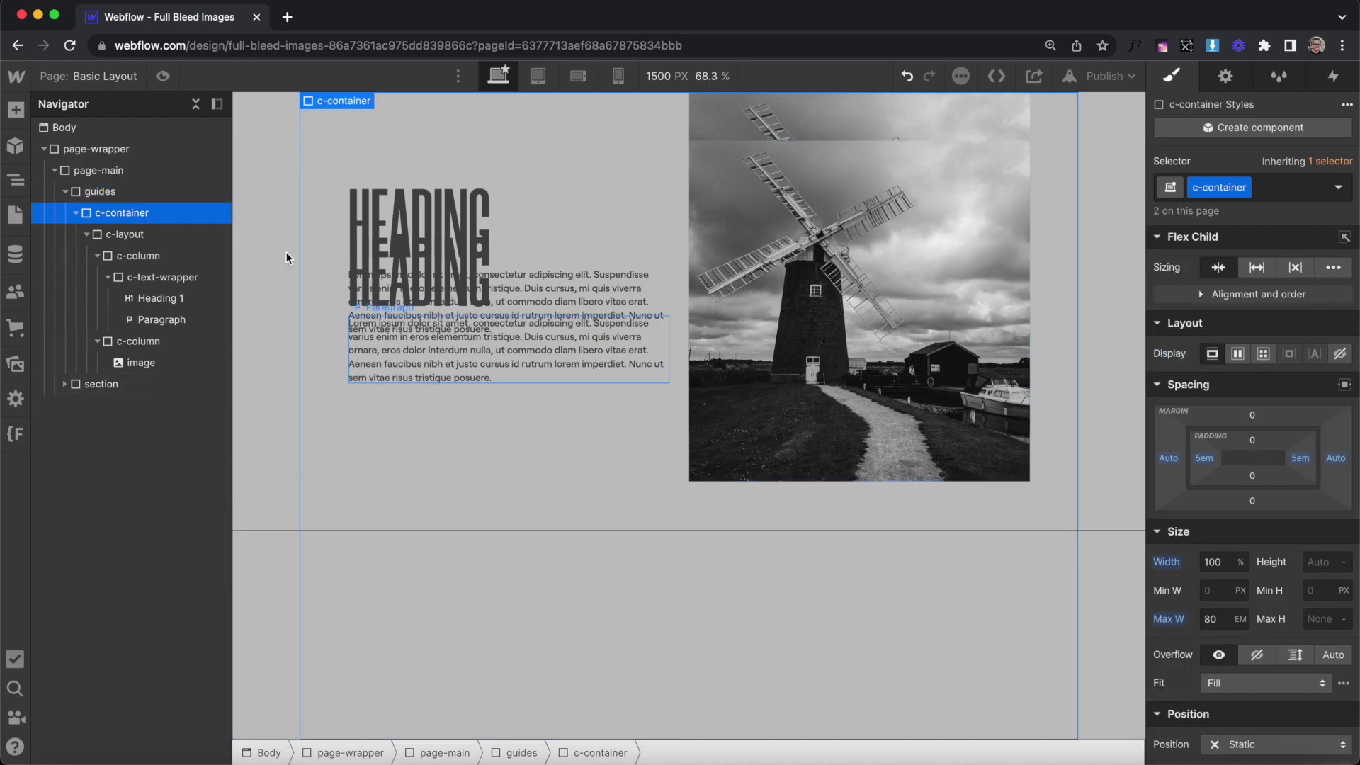
click(124, 233)
click(167, 213)
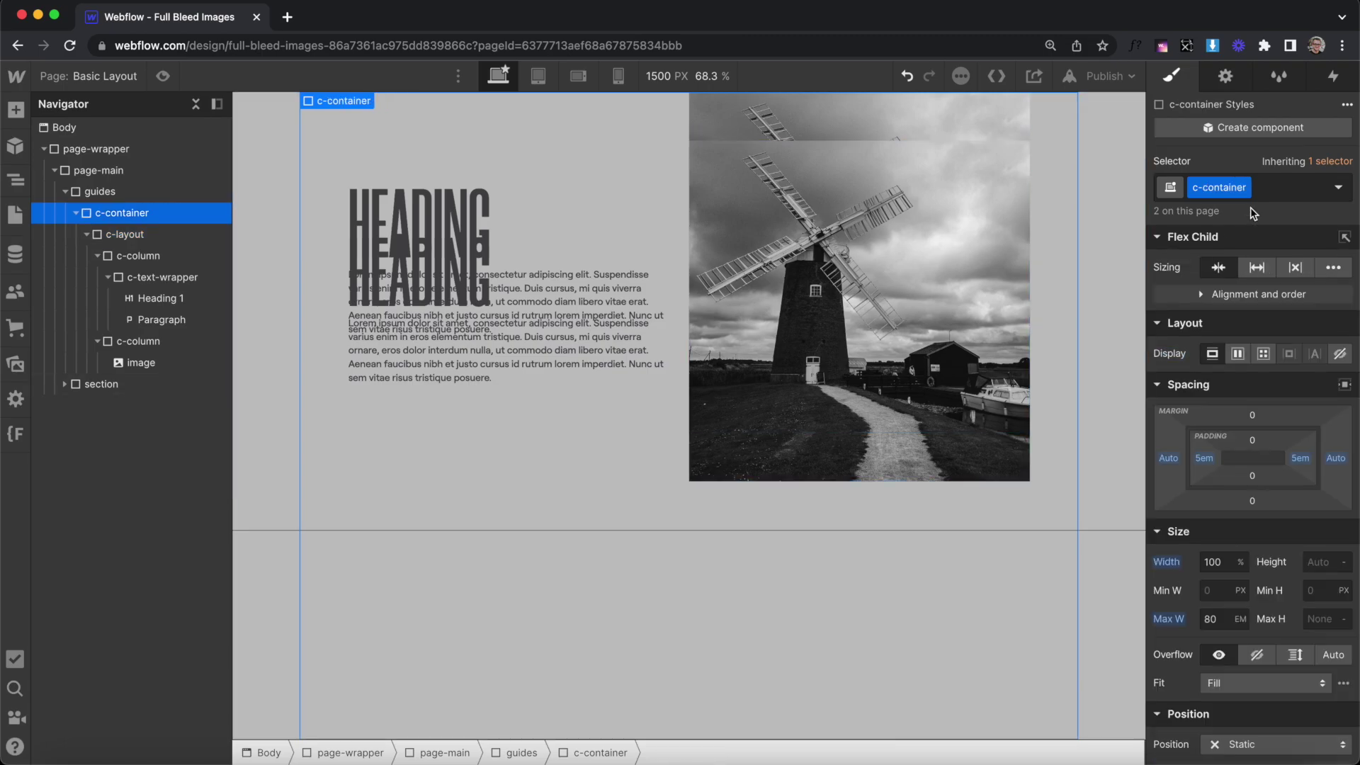
click(1267, 194)
text(is-guid)
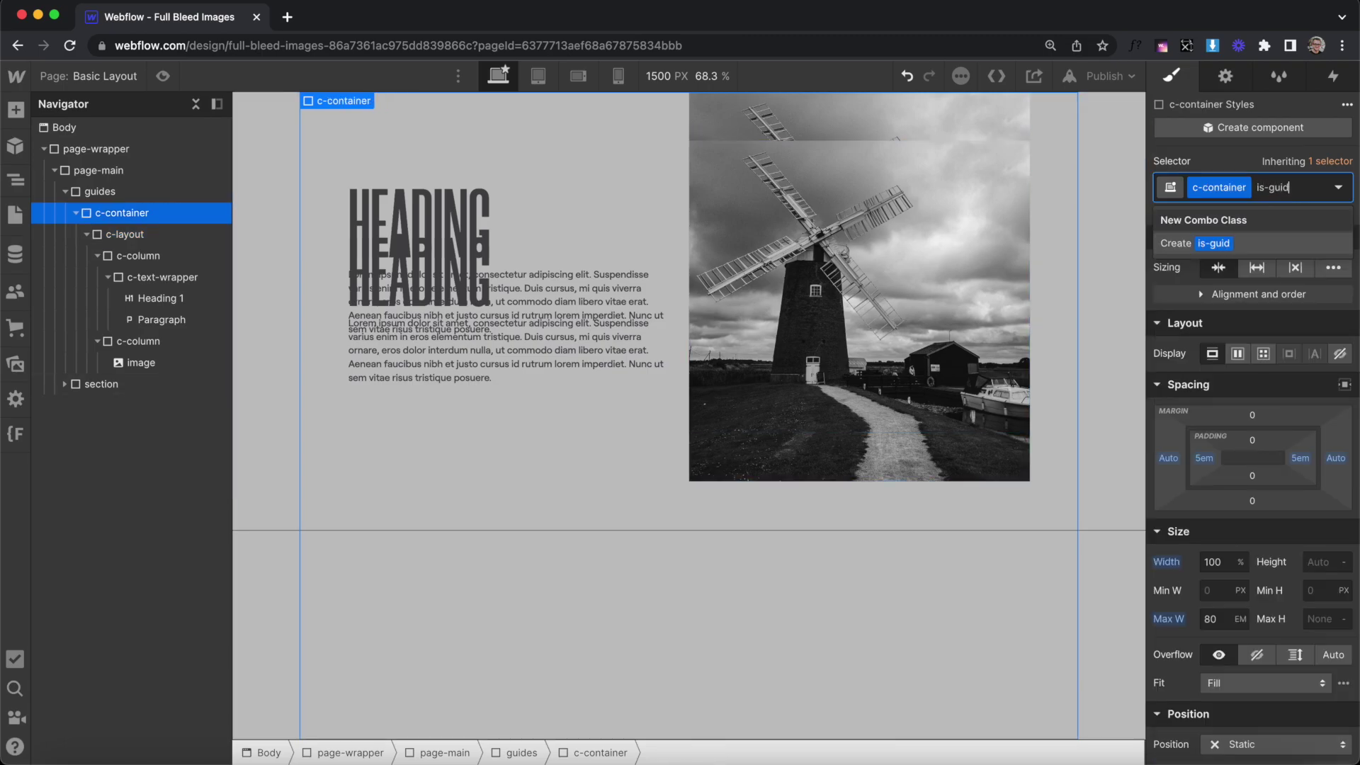
text(es)
key(Return)
click(1237, 353)
click(1307, 415)
Step: Delete the c-text-wrapper and the image from the two c-columns inside guides
click(127, 235)
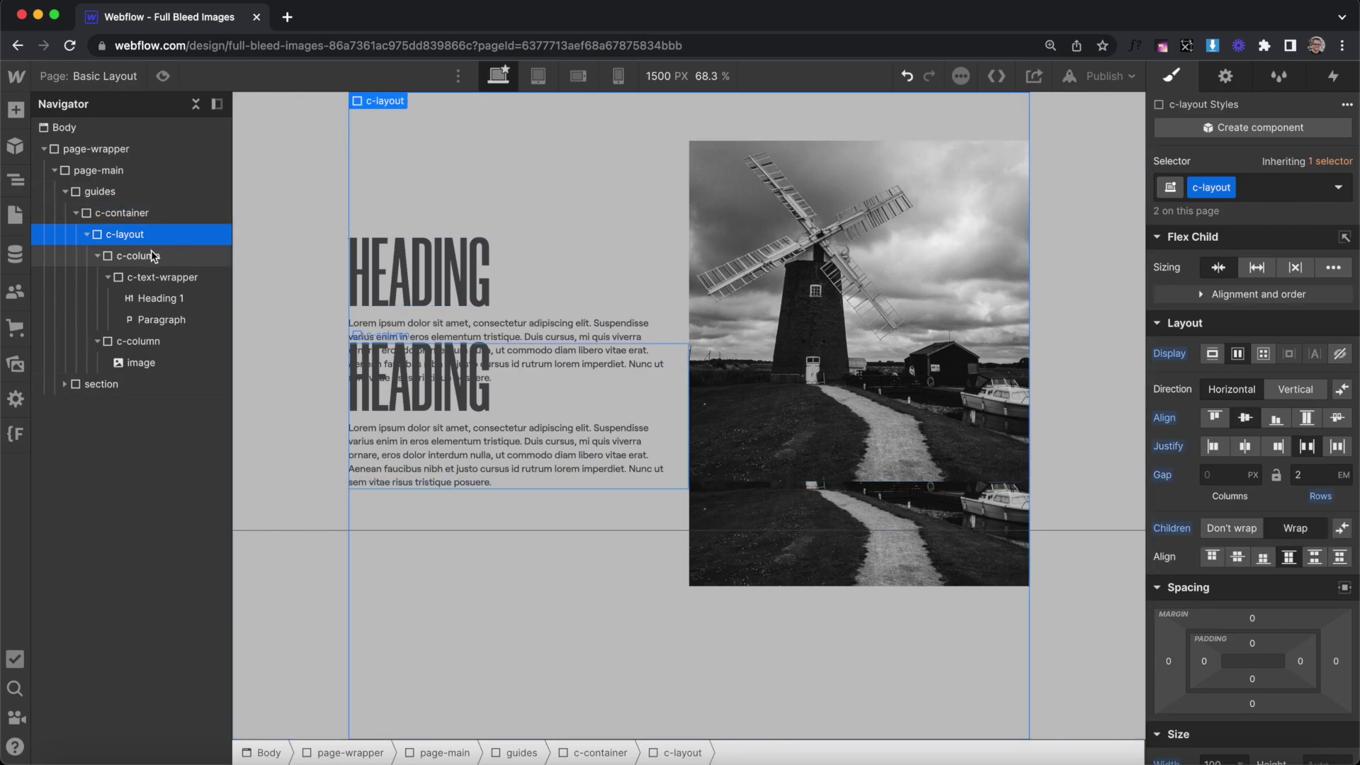
click(141, 256)
click(160, 279)
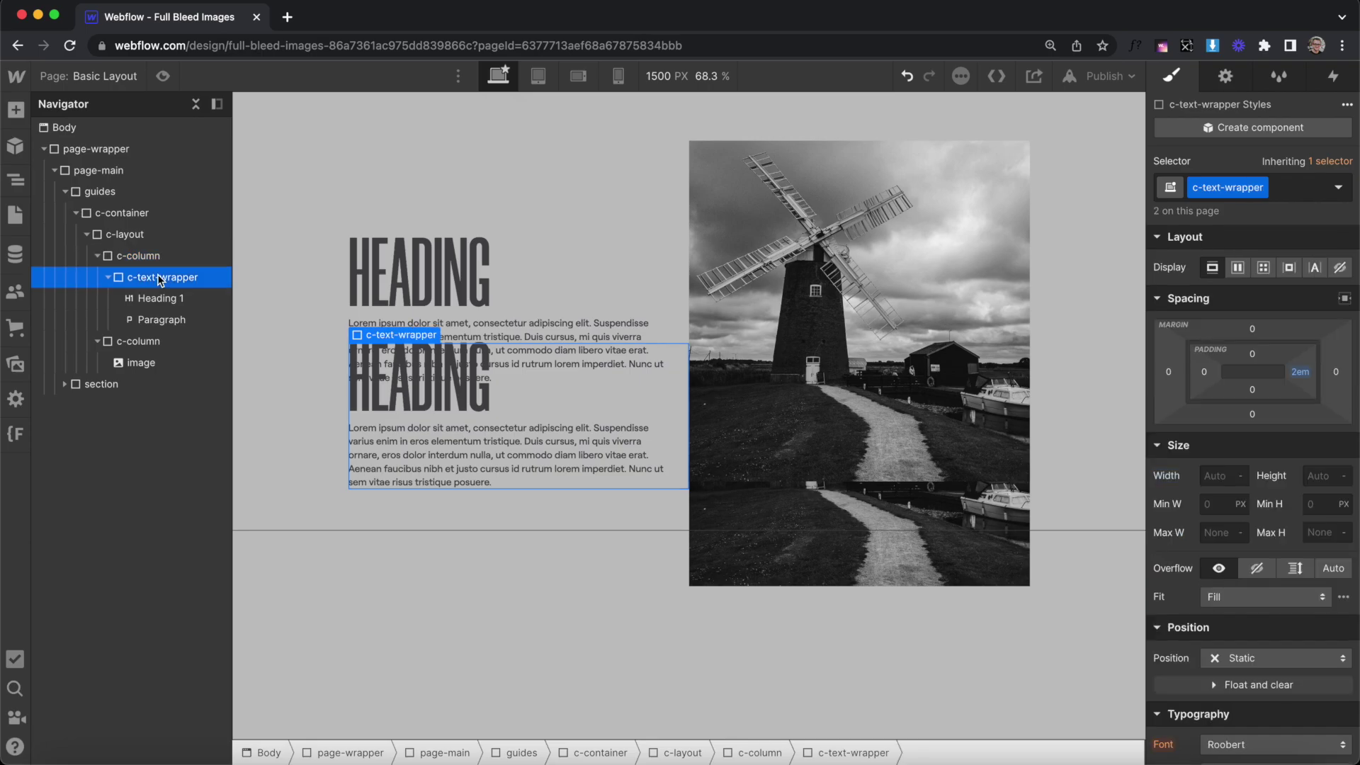
key(ctrl+z)
click(158, 295)
key(ctrl+z)
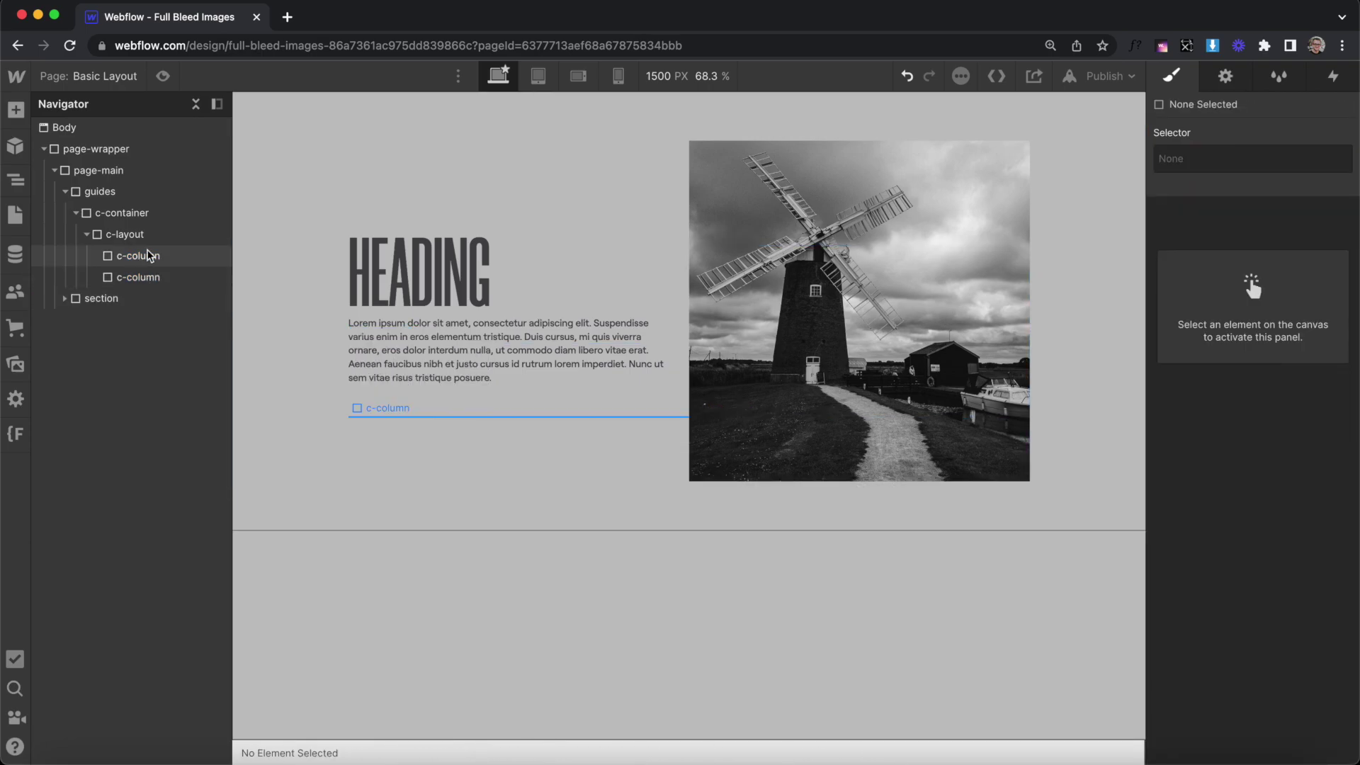
Step: Add the combo class is-guides to both c-columns inside the guides block
click(138, 261)
click(1275, 188)
text(is-guides)
key(Return)
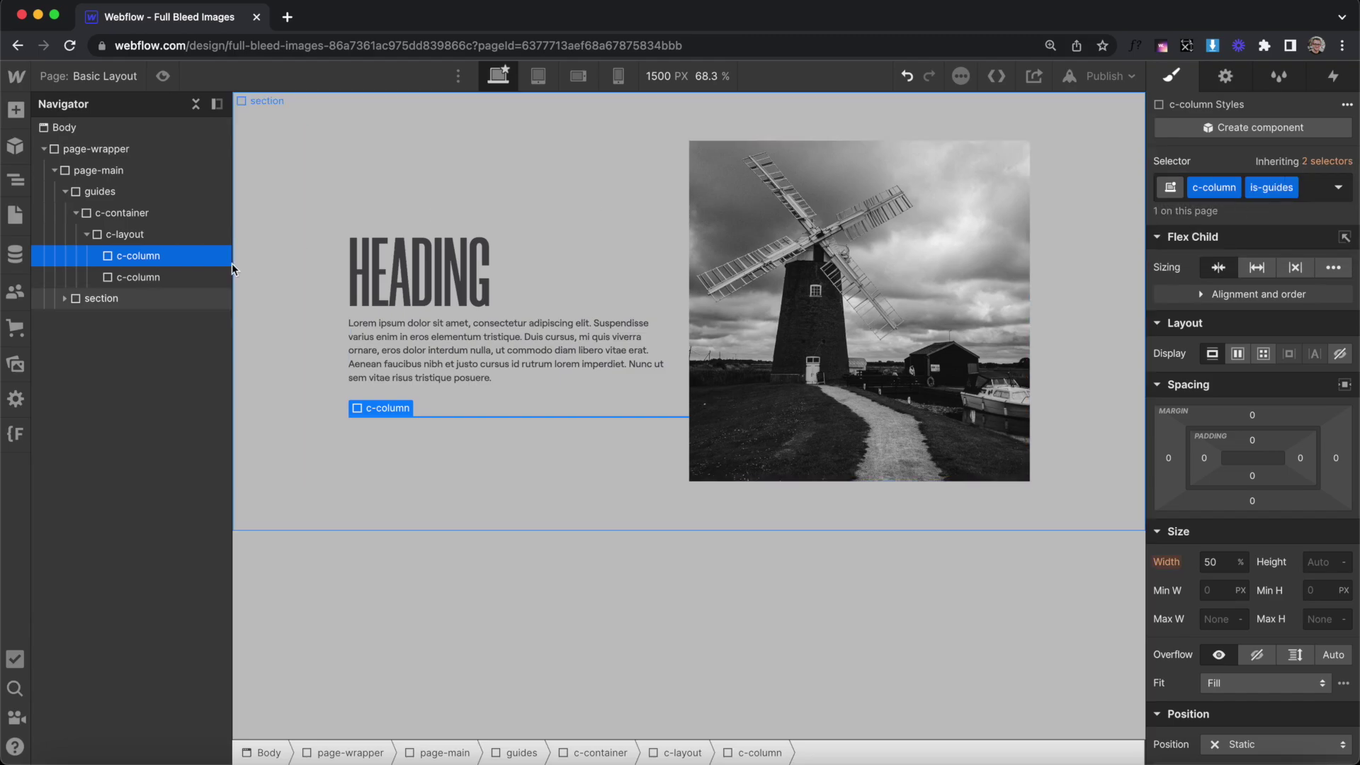
click(140, 241)
click(138, 260)
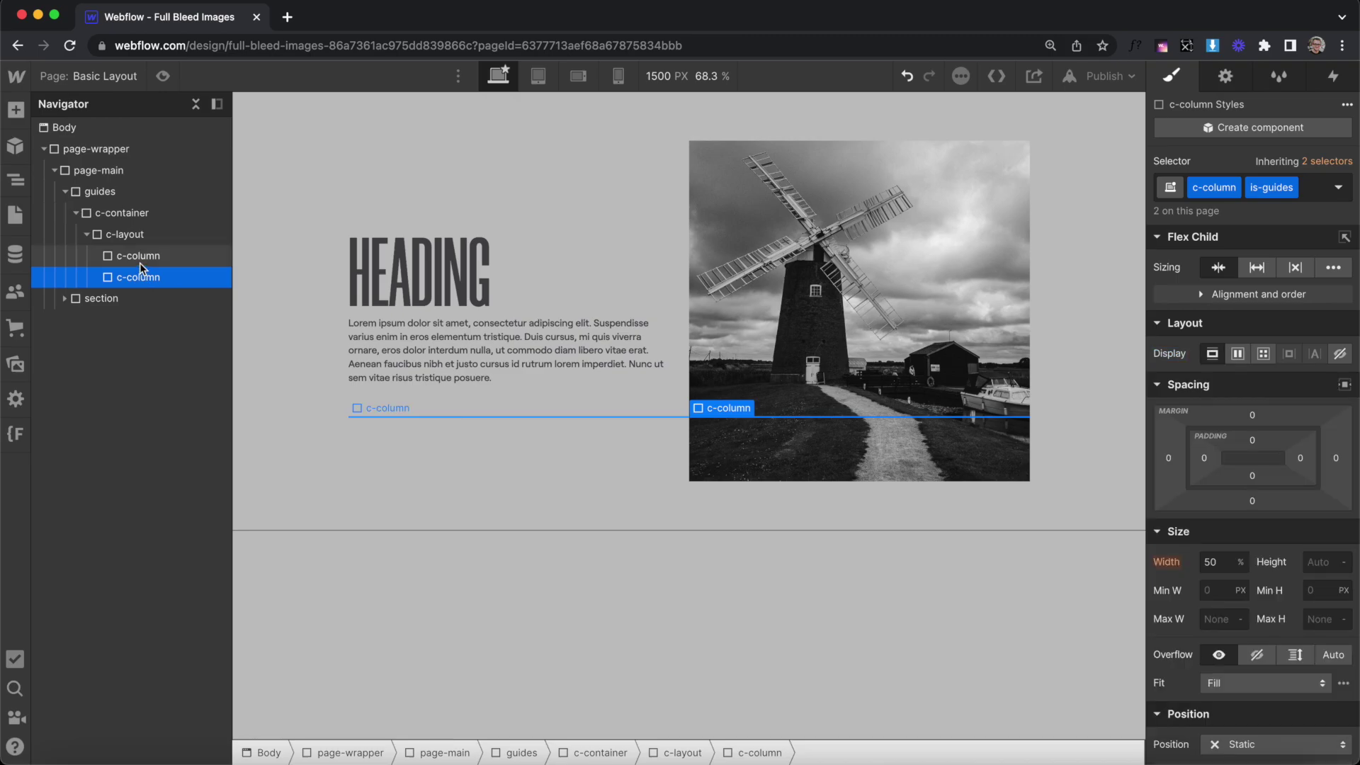
Step: Set the height of the is-guides columns so they span the full height of the guides block
click(1316, 562)
text(1)
key(Return)
Step: Give the is-guides columns a solid white outline 1.5 px wide
scroll(1269, 533, down, 10)
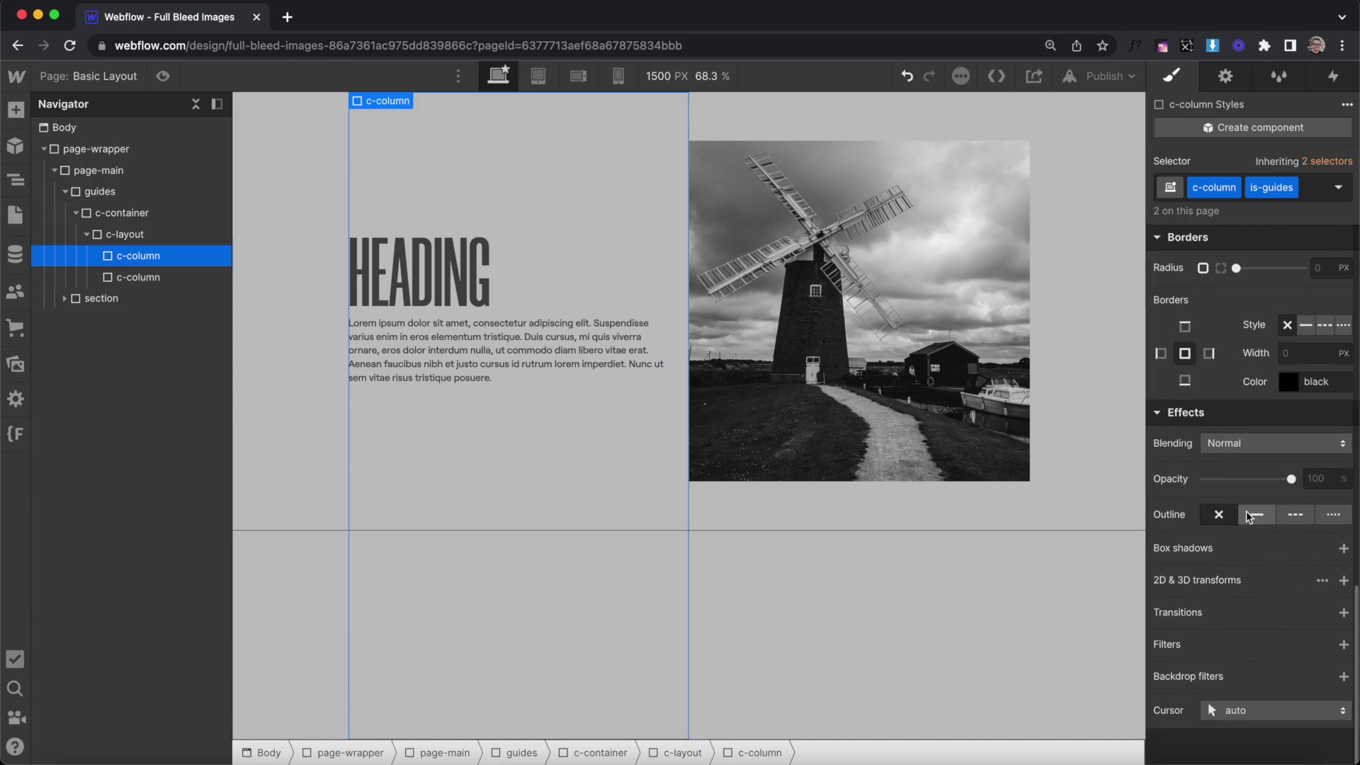
click(1250, 515)
click(1217, 543)
text(1.5)
click(1204, 577)
click(1212, 540)
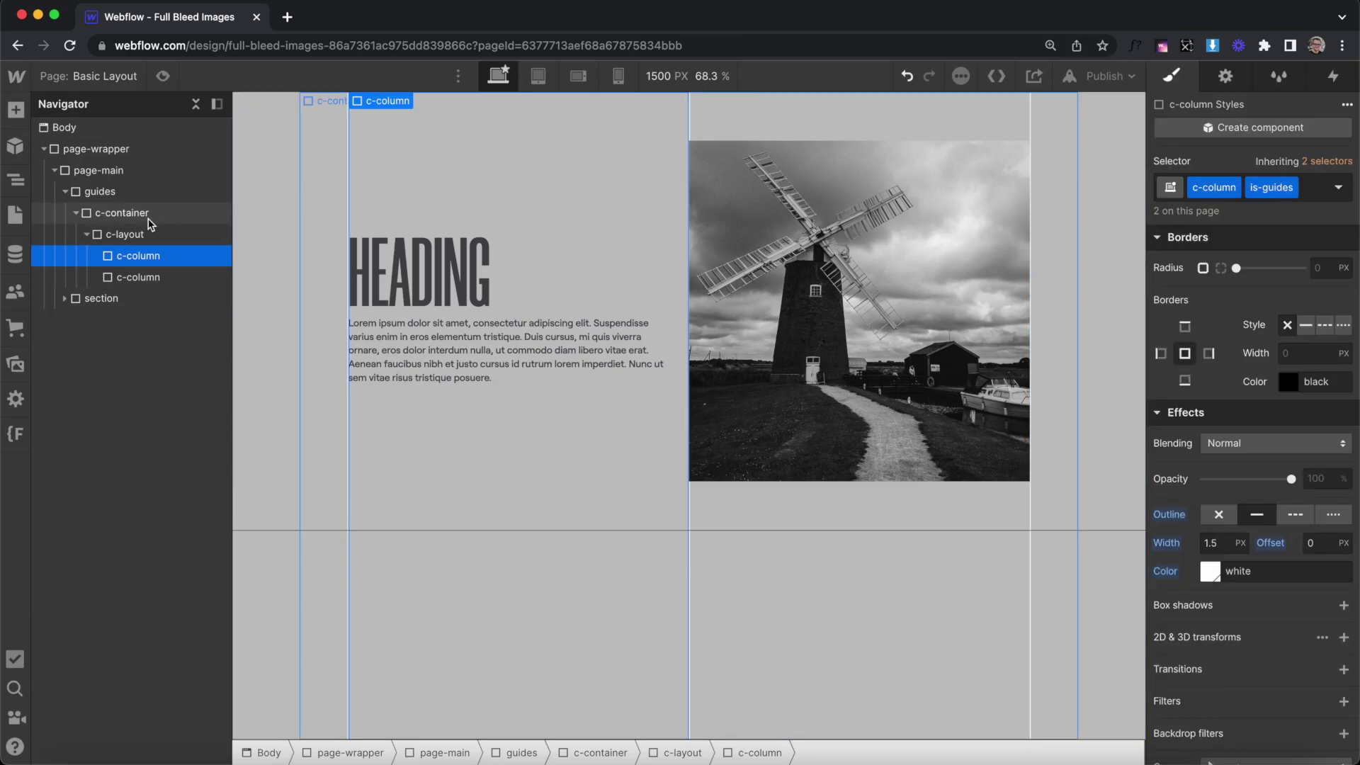
Step: Give the is-guides c-container a solid yellow outline 1.5 px wide
click(151, 225)
scroll(1217, 556, down, 3)
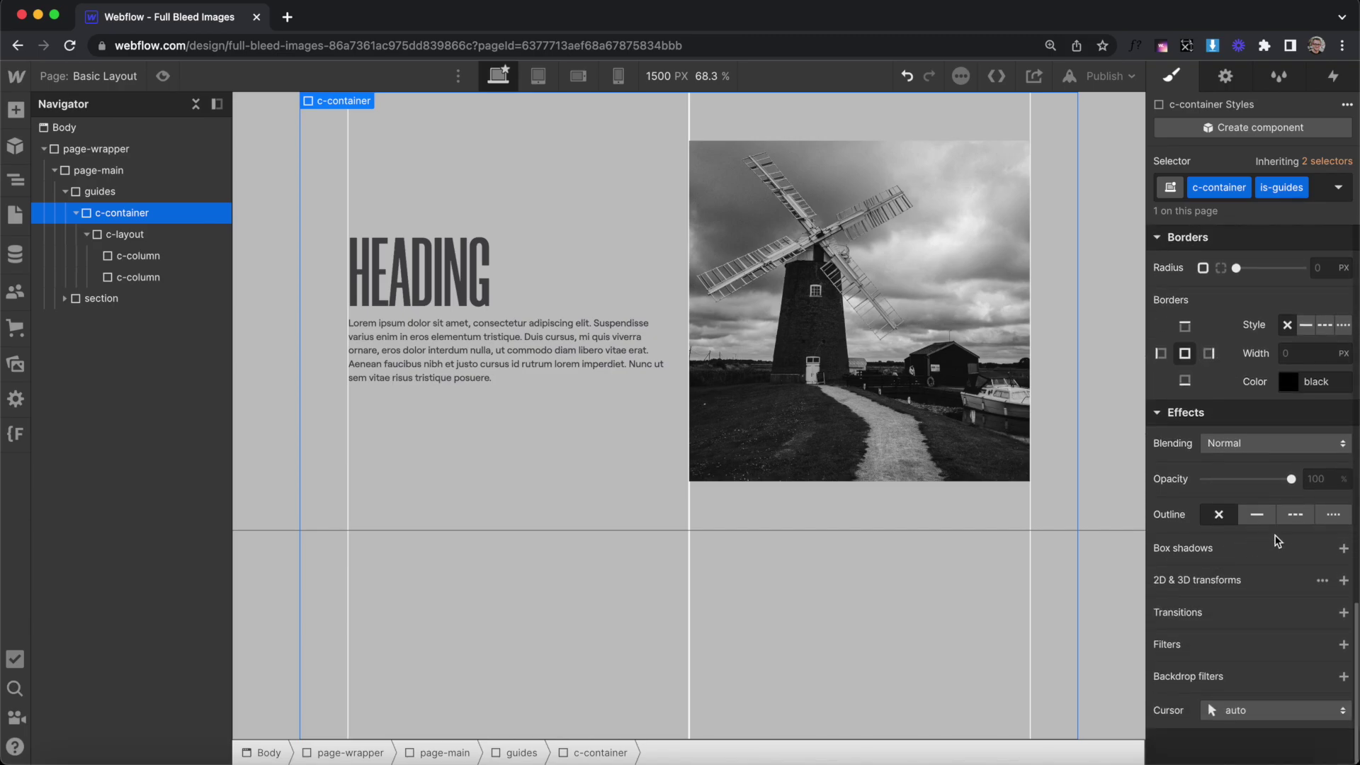
click(1258, 516)
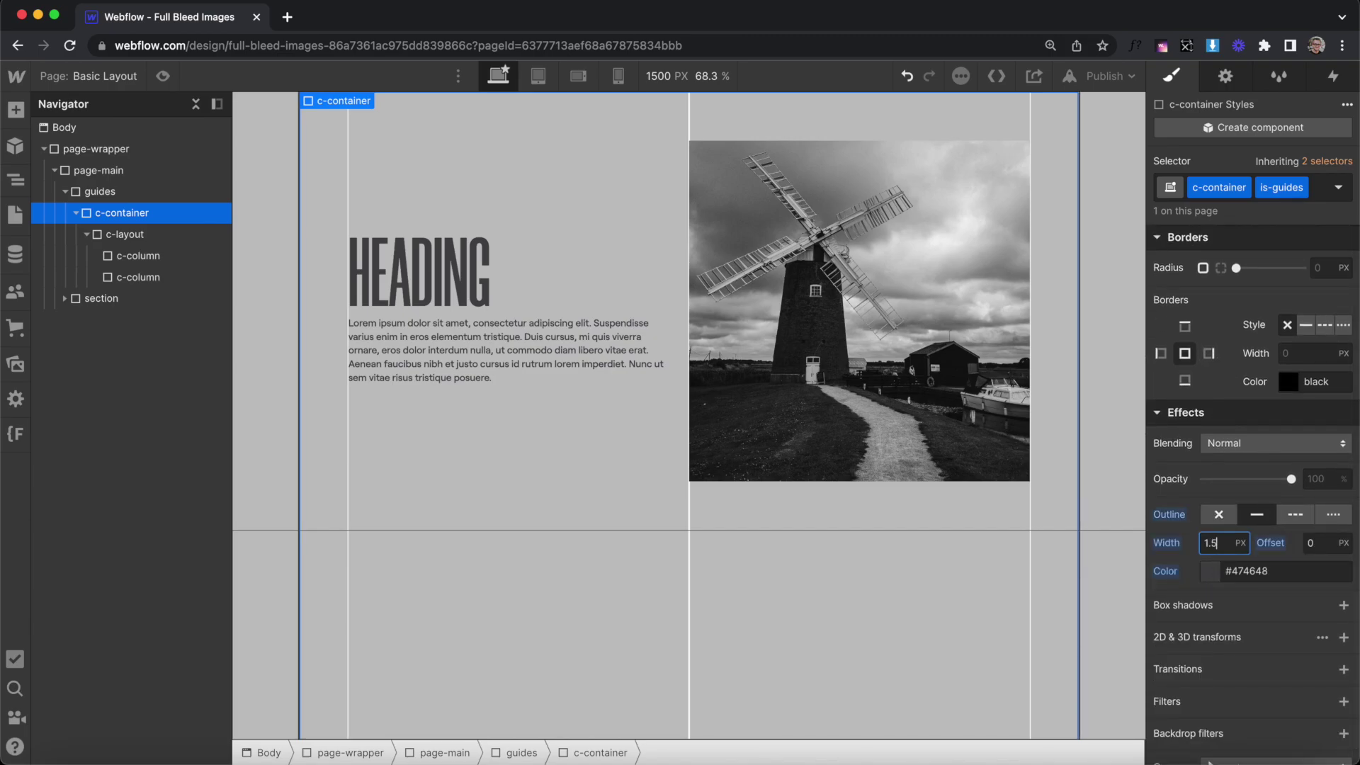
click(1211, 573)
click(1265, 540)
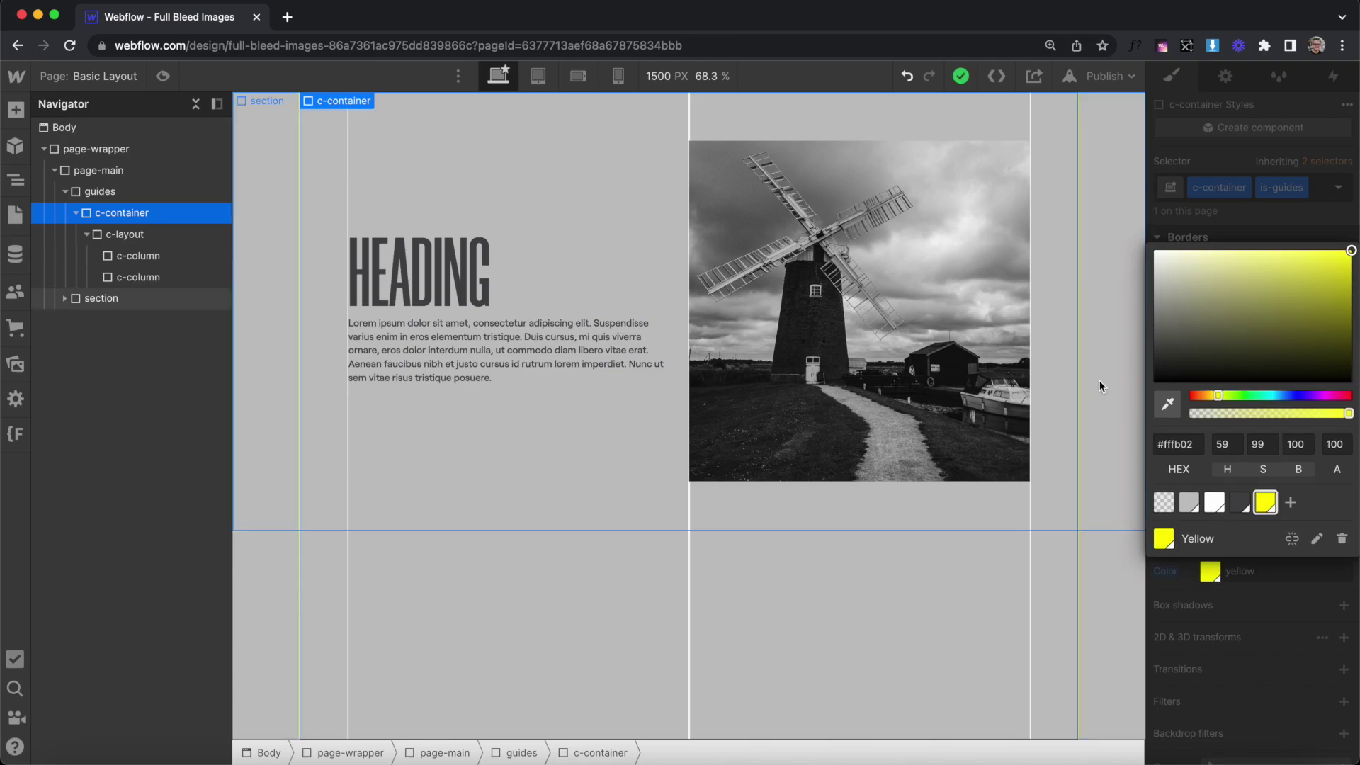
click(1096, 339)
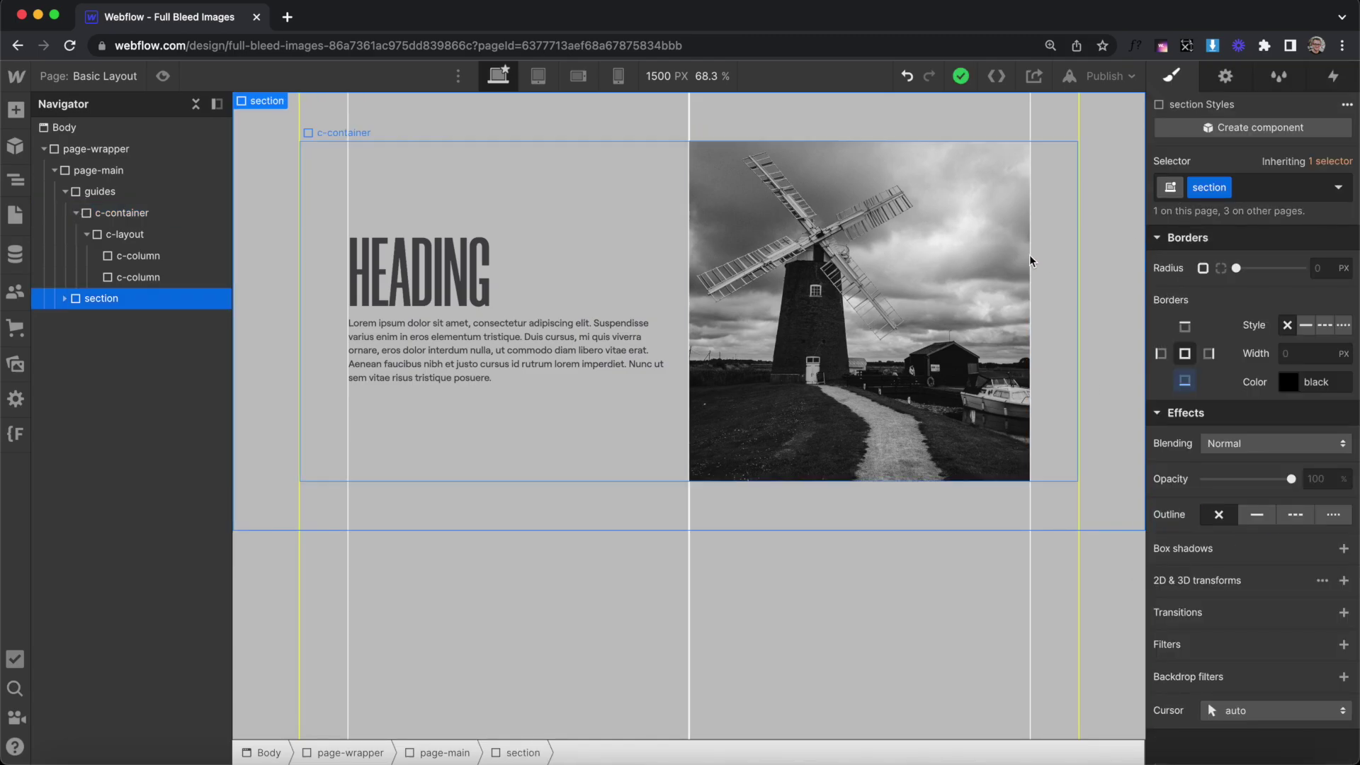
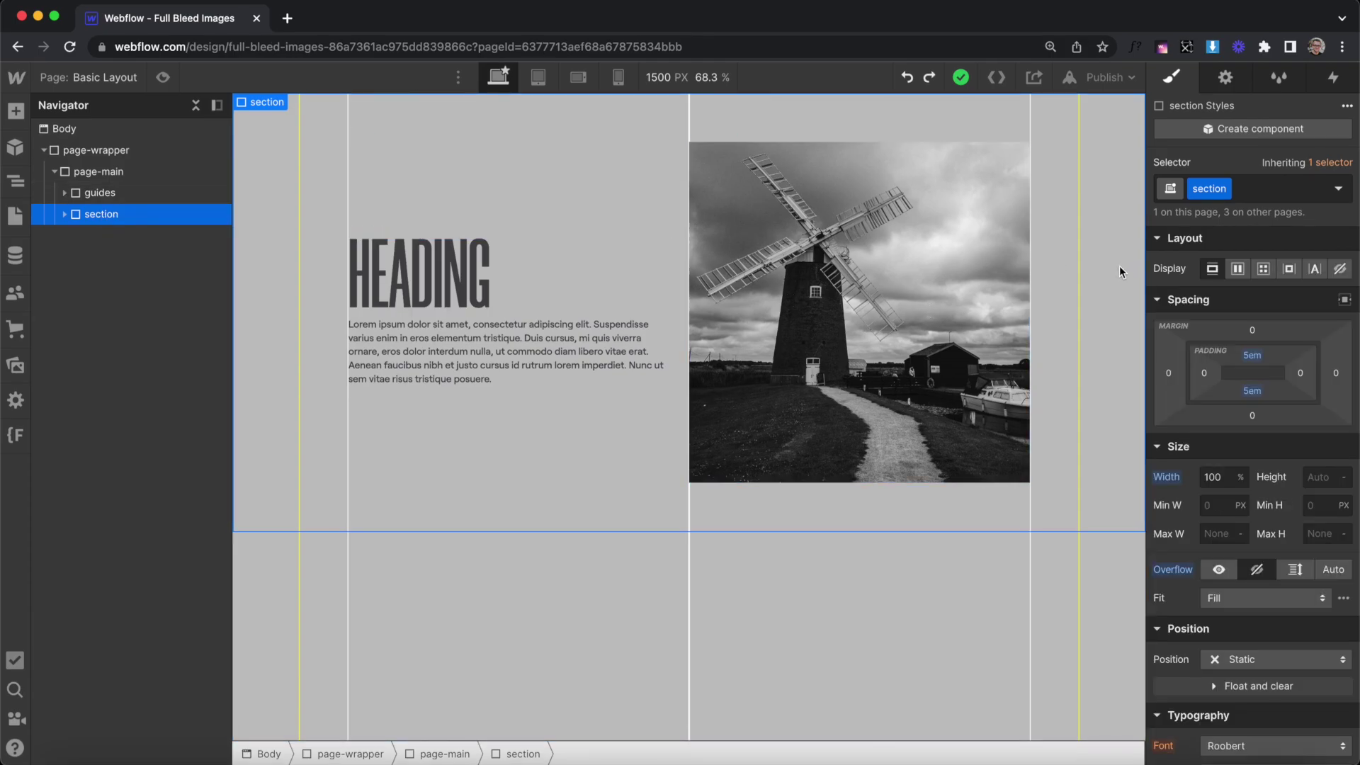
Step: Duplicate the content section and select the lower copy
right_click(273, 103)
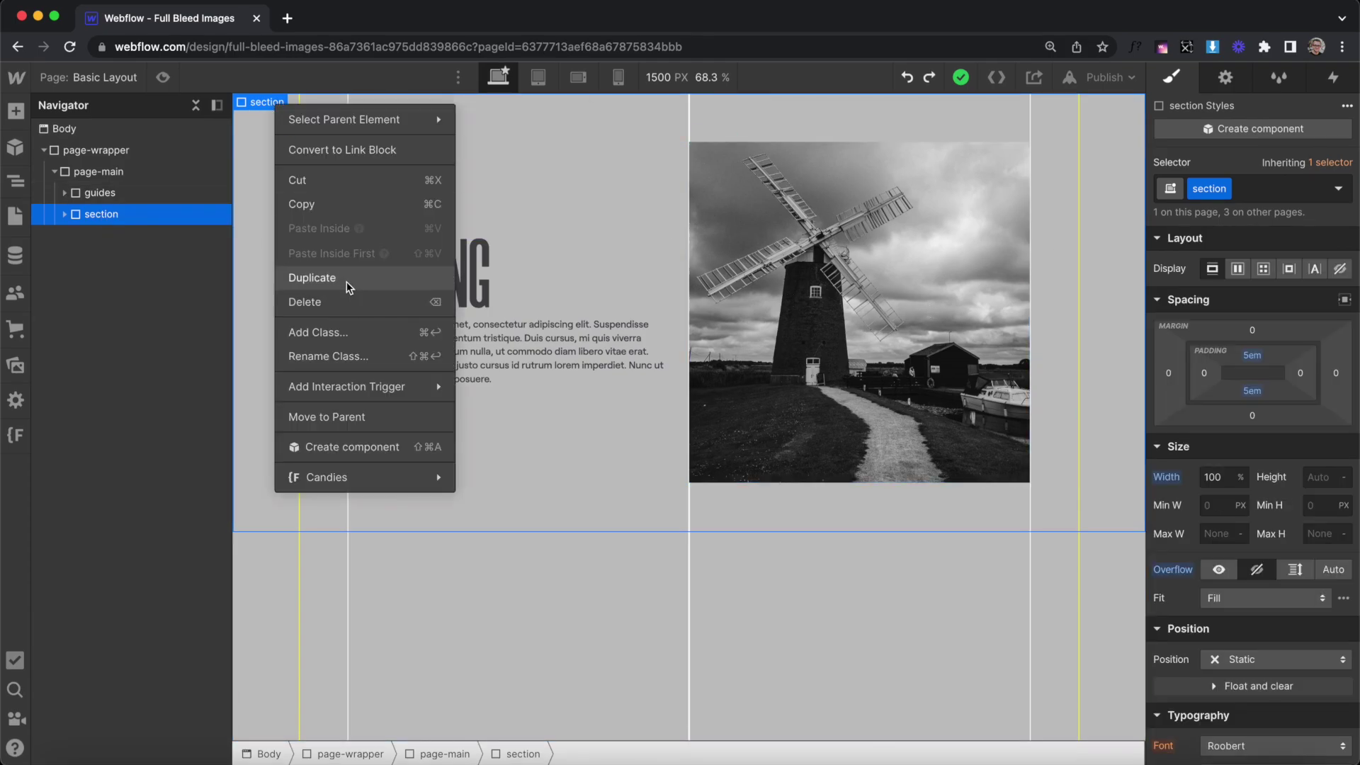
click(346, 282)
click(106, 235)
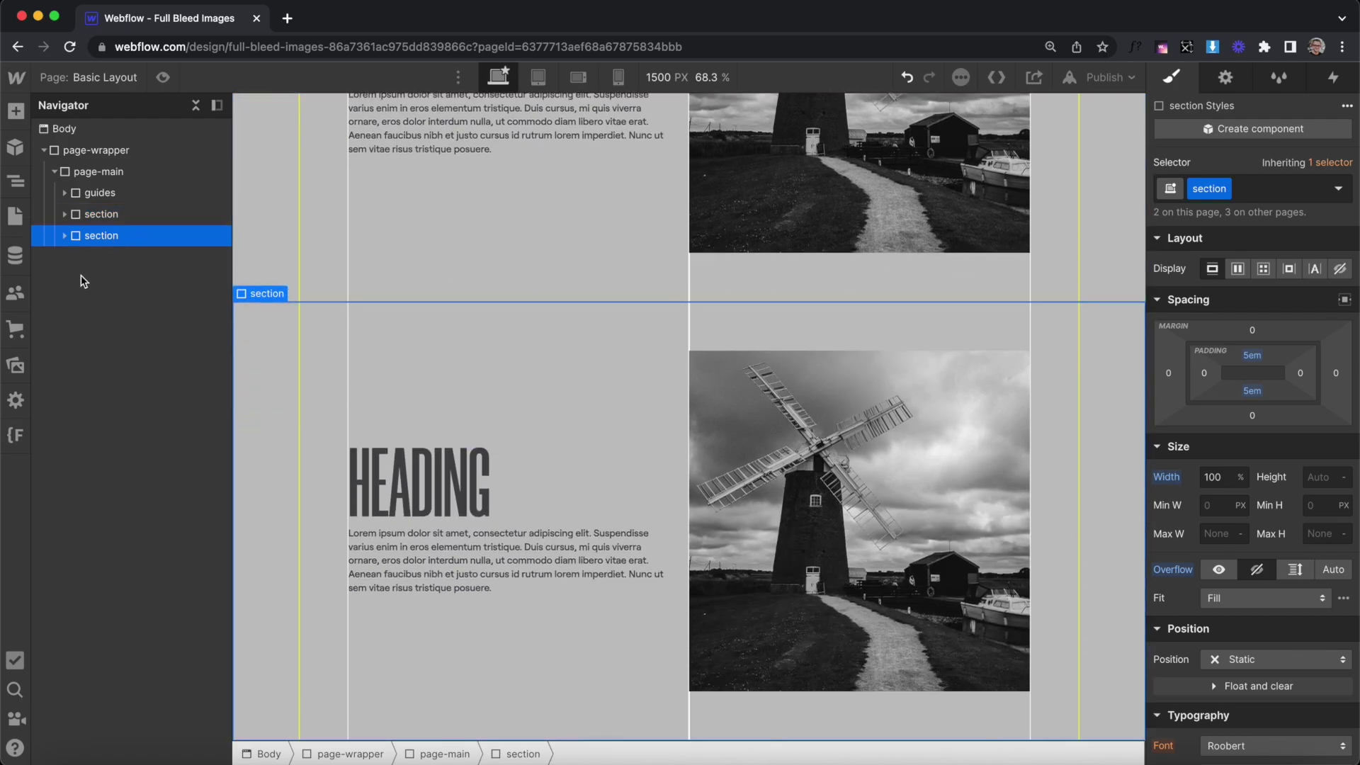
Step: In the lower section, move c-layout out of c-container so it sits directly in the section, above the container
click(65, 235)
click(76, 256)
click(141, 279)
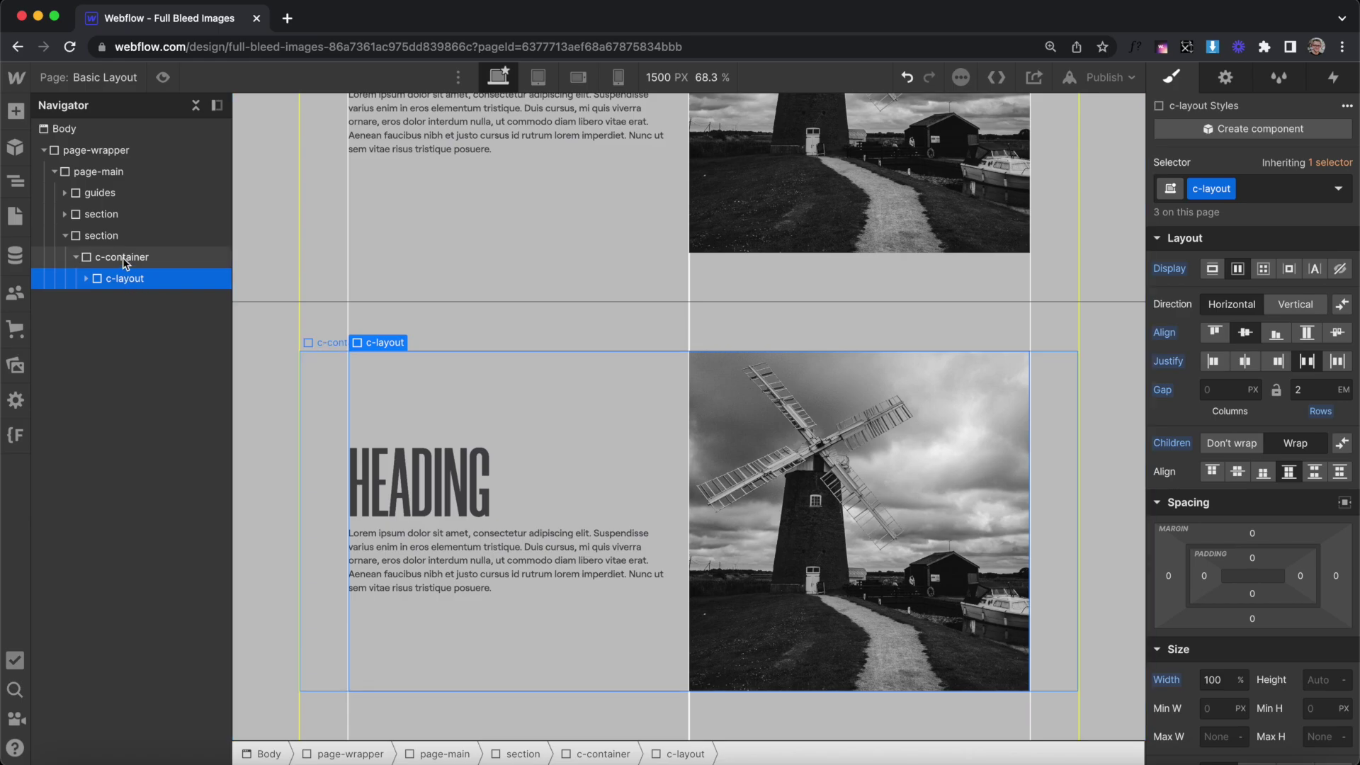
drag(154, 277, 170, 256)
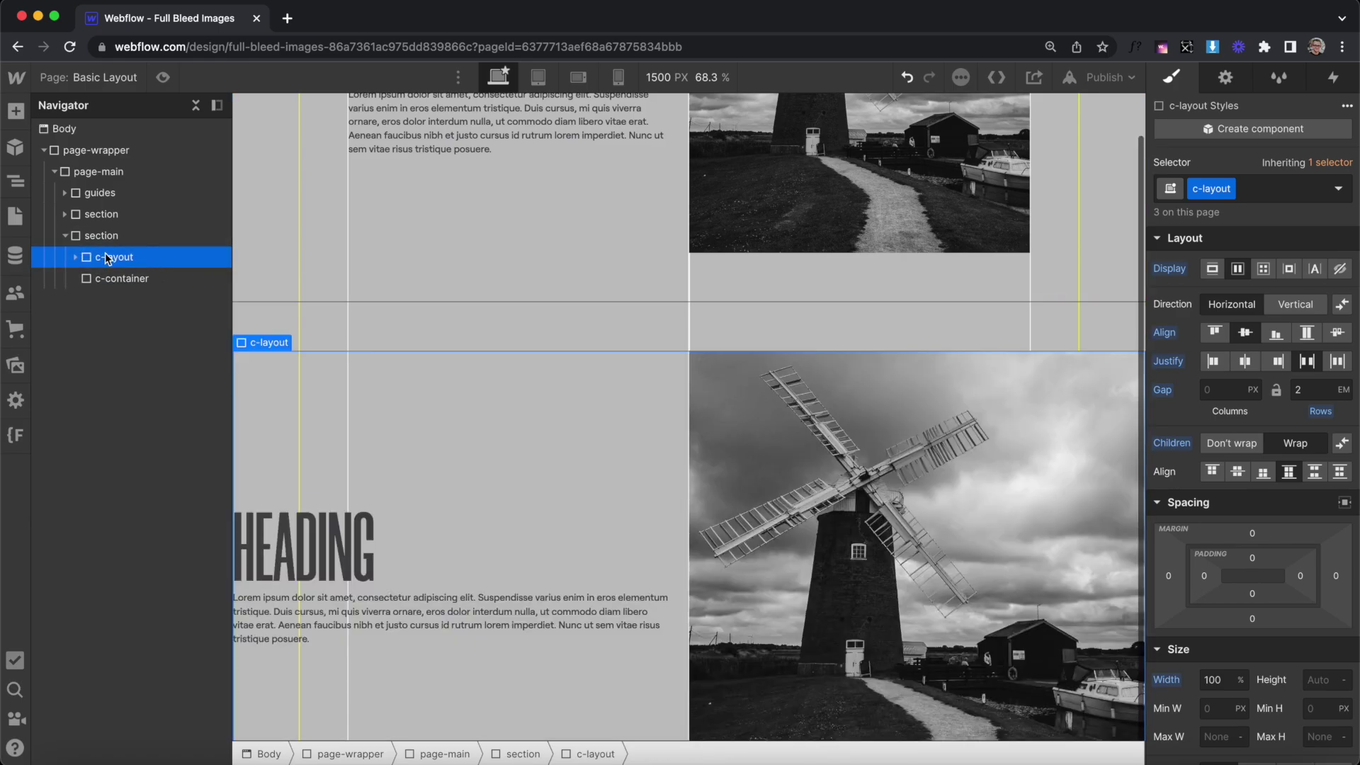
Step: Set the canvas width to 1800 px
click(691, 80)
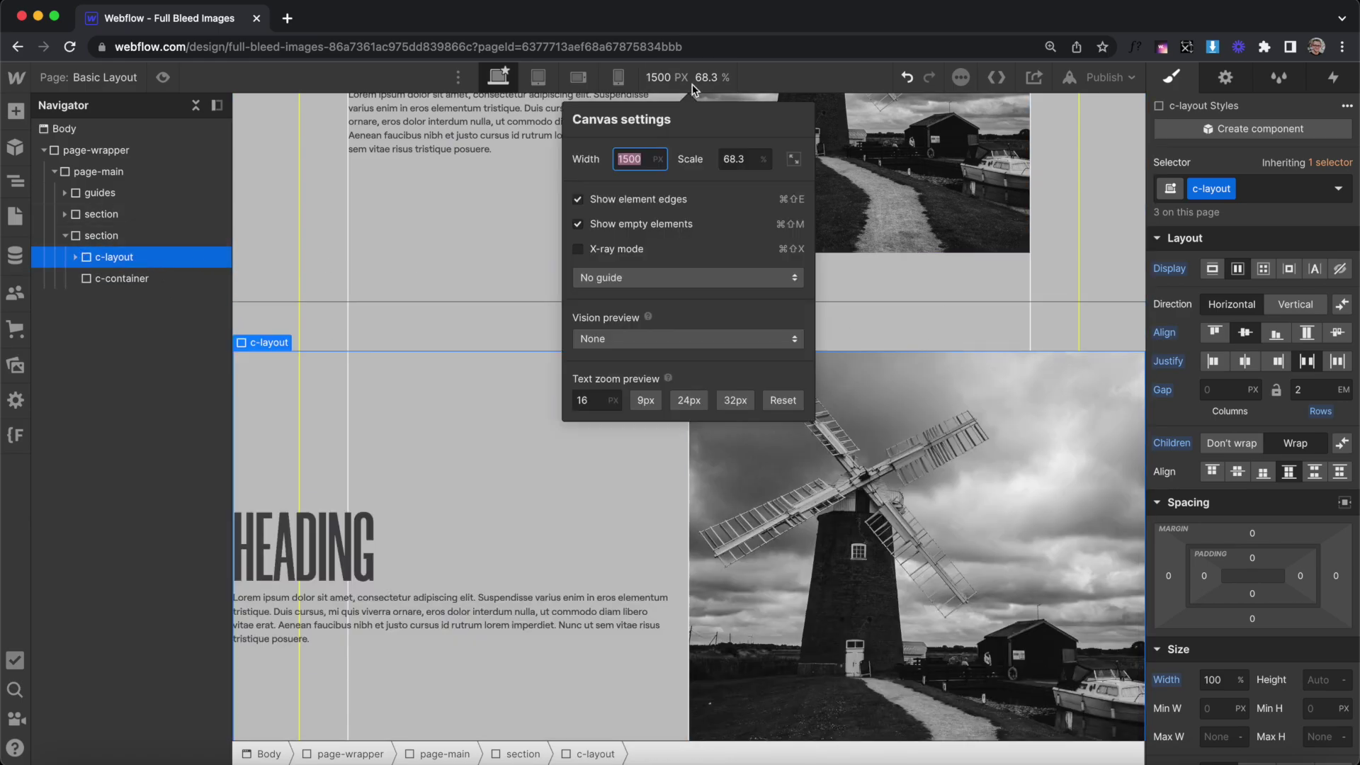
text(180)
key(Return)
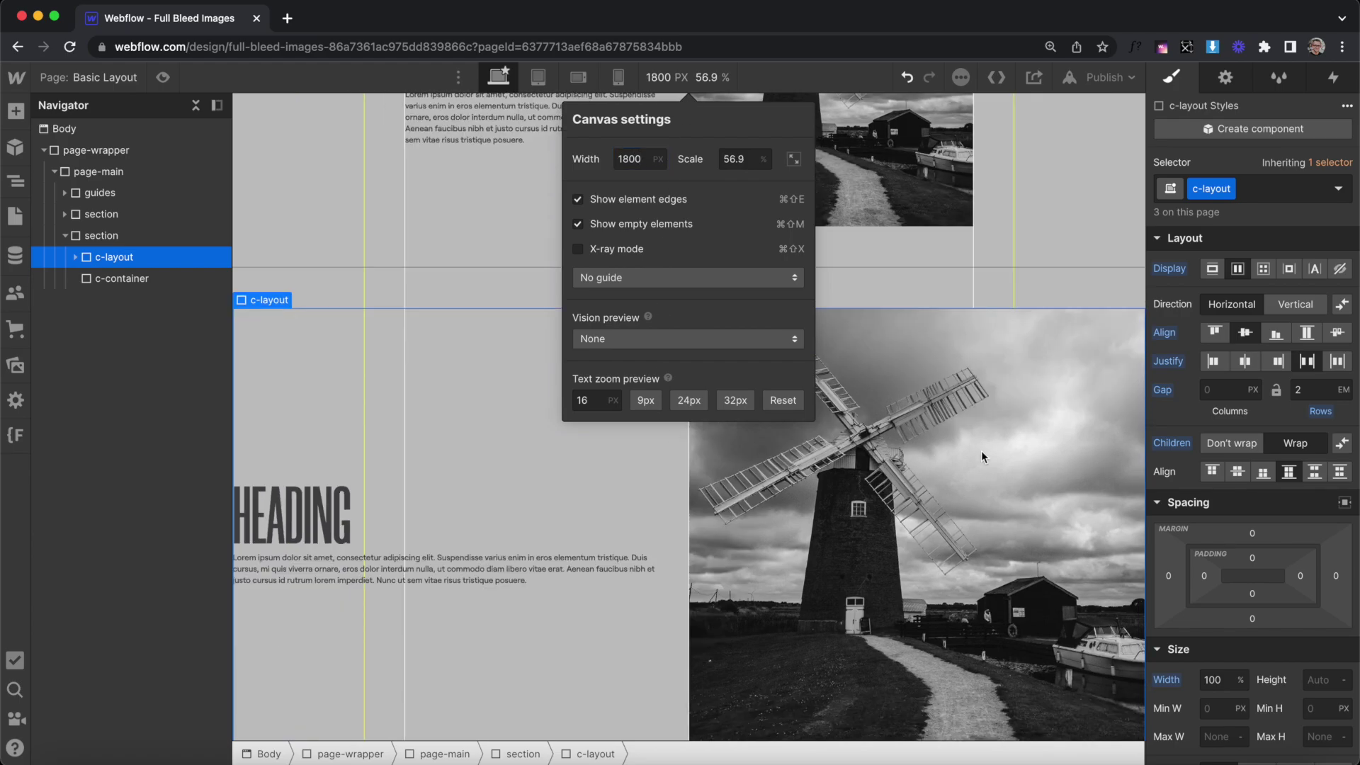
key(Escape)
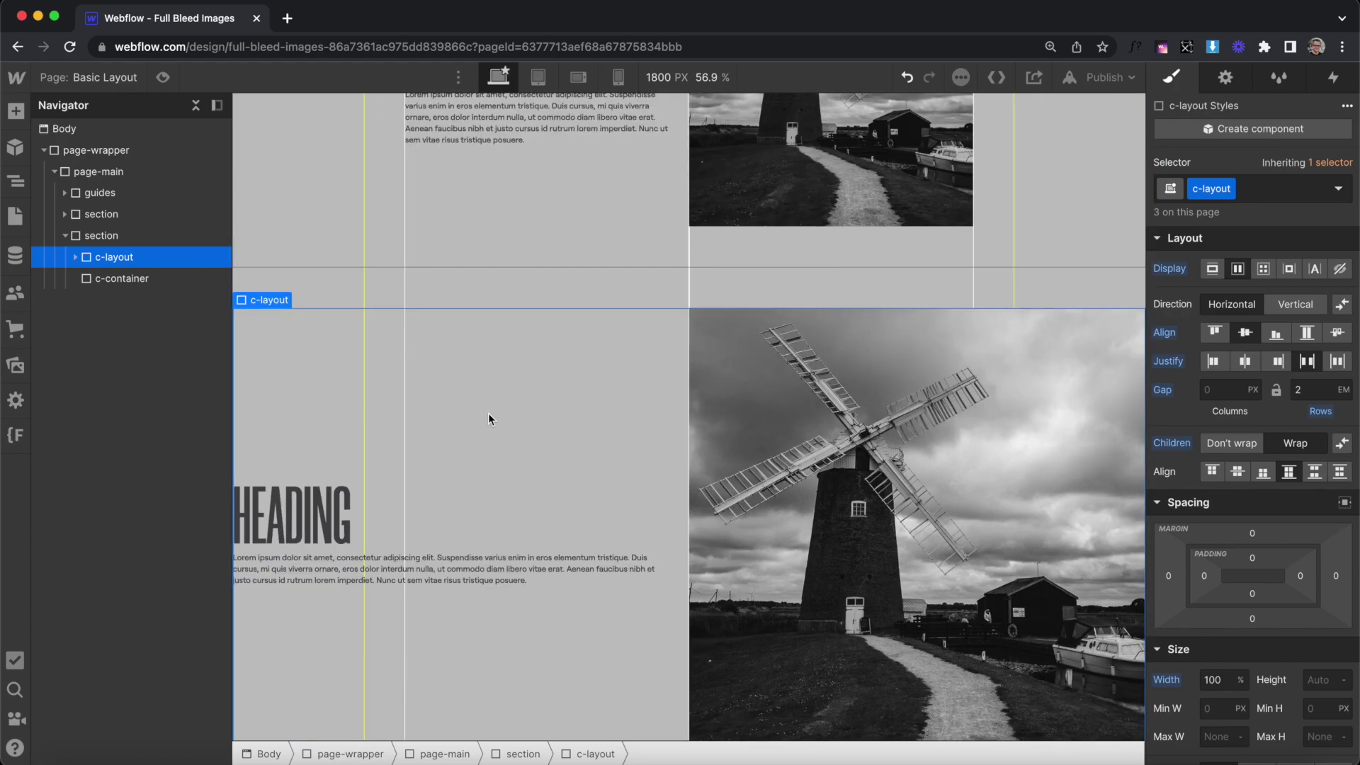
Step: In the lower section, move c-container into the first c-column and nest c-text-wrapper inside it
click(74, 257)
click(129, 279)
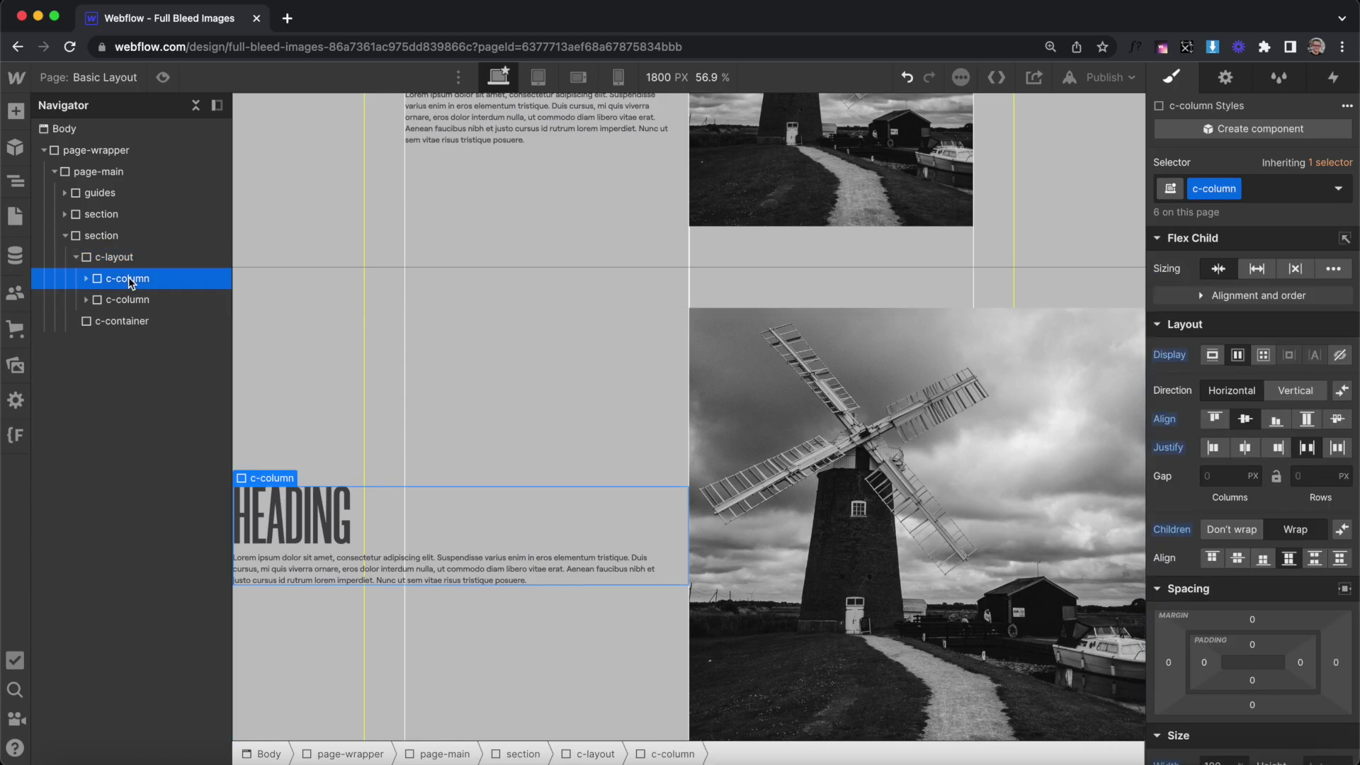
click(132, 299)
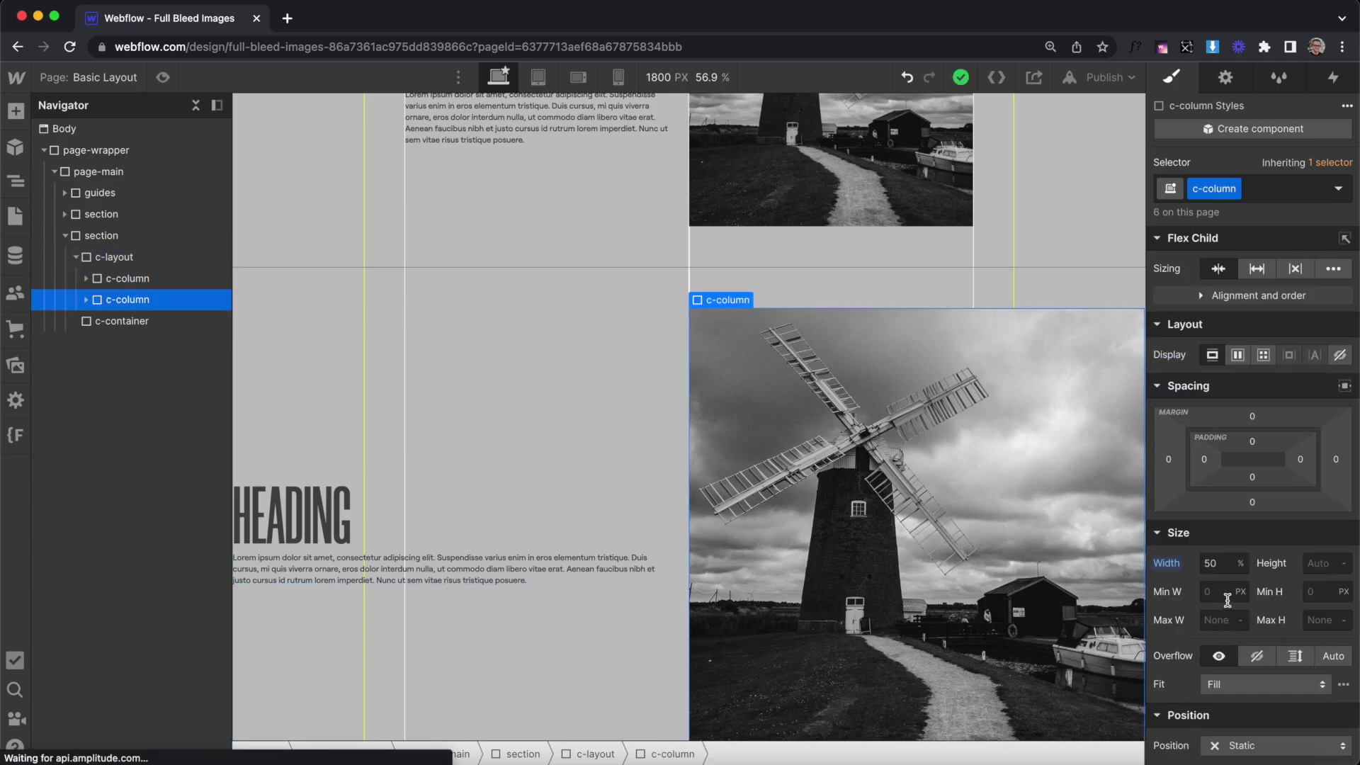
click(135, 278)
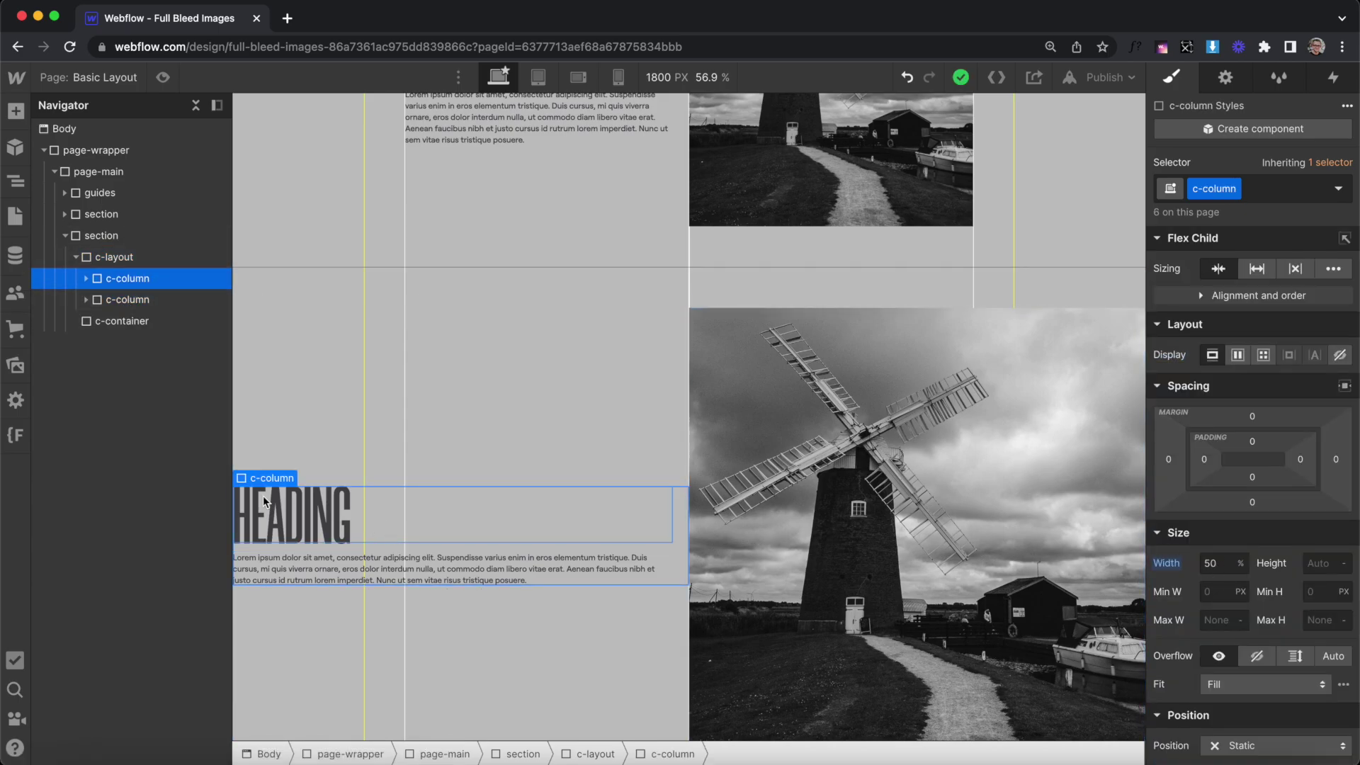
click(86, 279)
drag(118, 347, 144, 292)
click(143, 279)
click(145, 299)
click(151, 319)
drag(150, 306, 190, 295)
click(163, 301)
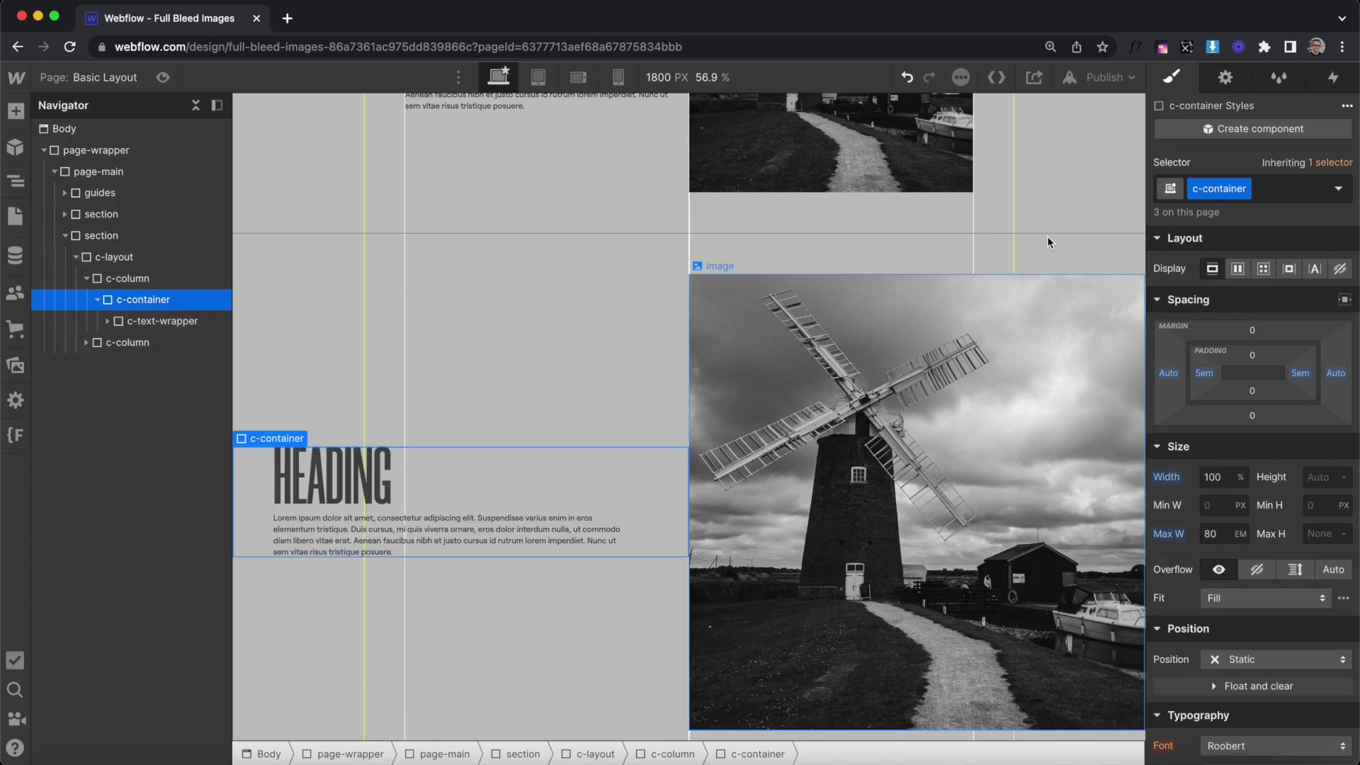
Step: Add the combo class is-half-width to the c-container around the lower section's text
scroll(585, 348, up, 2)
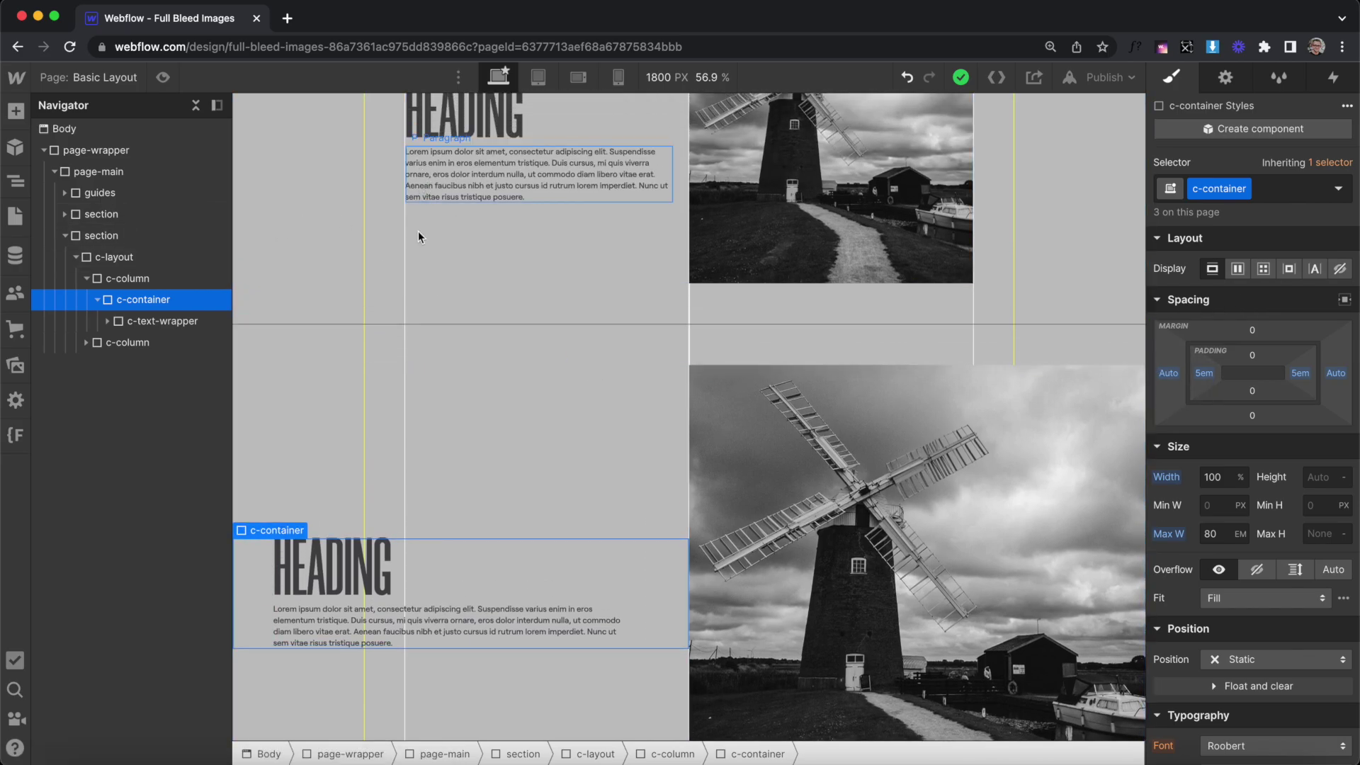
scroll(562, 415, down, 2)
click(1270, 185)
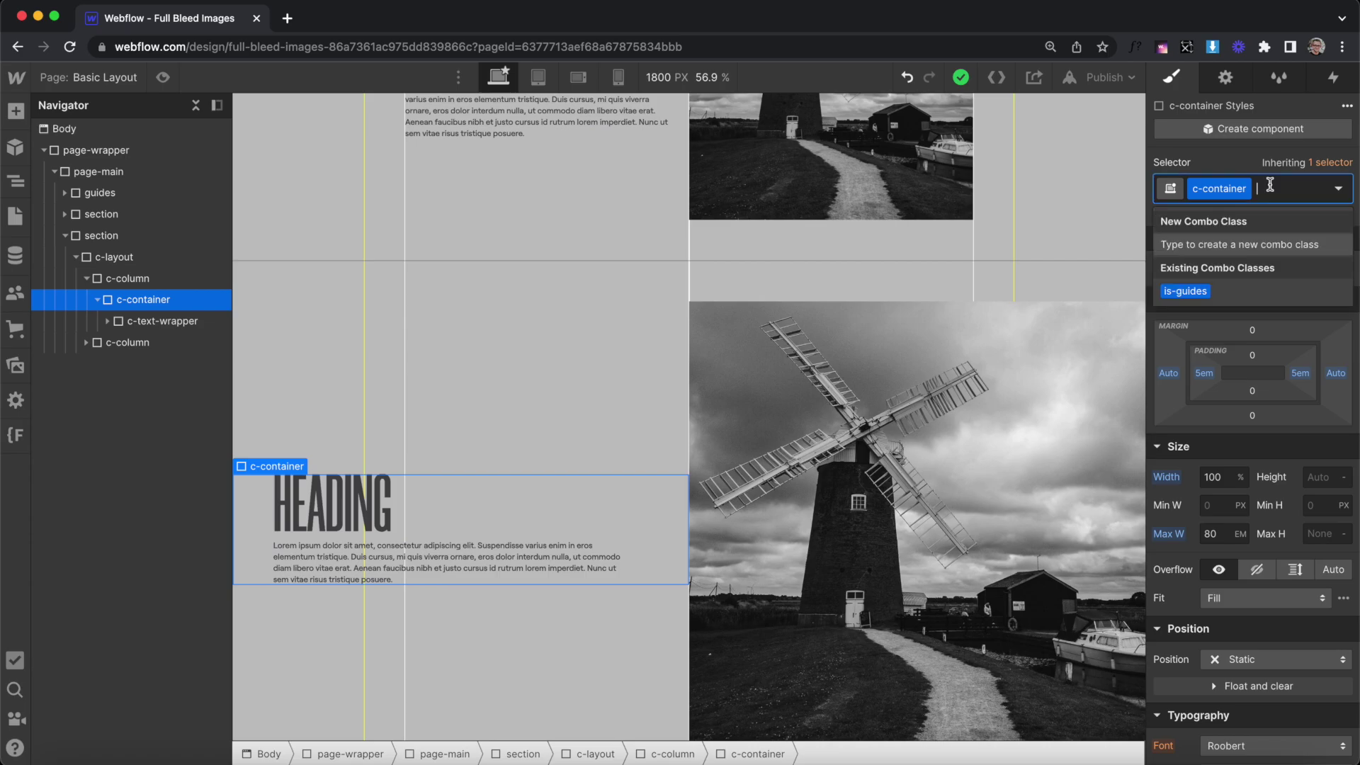
text(is-hal)
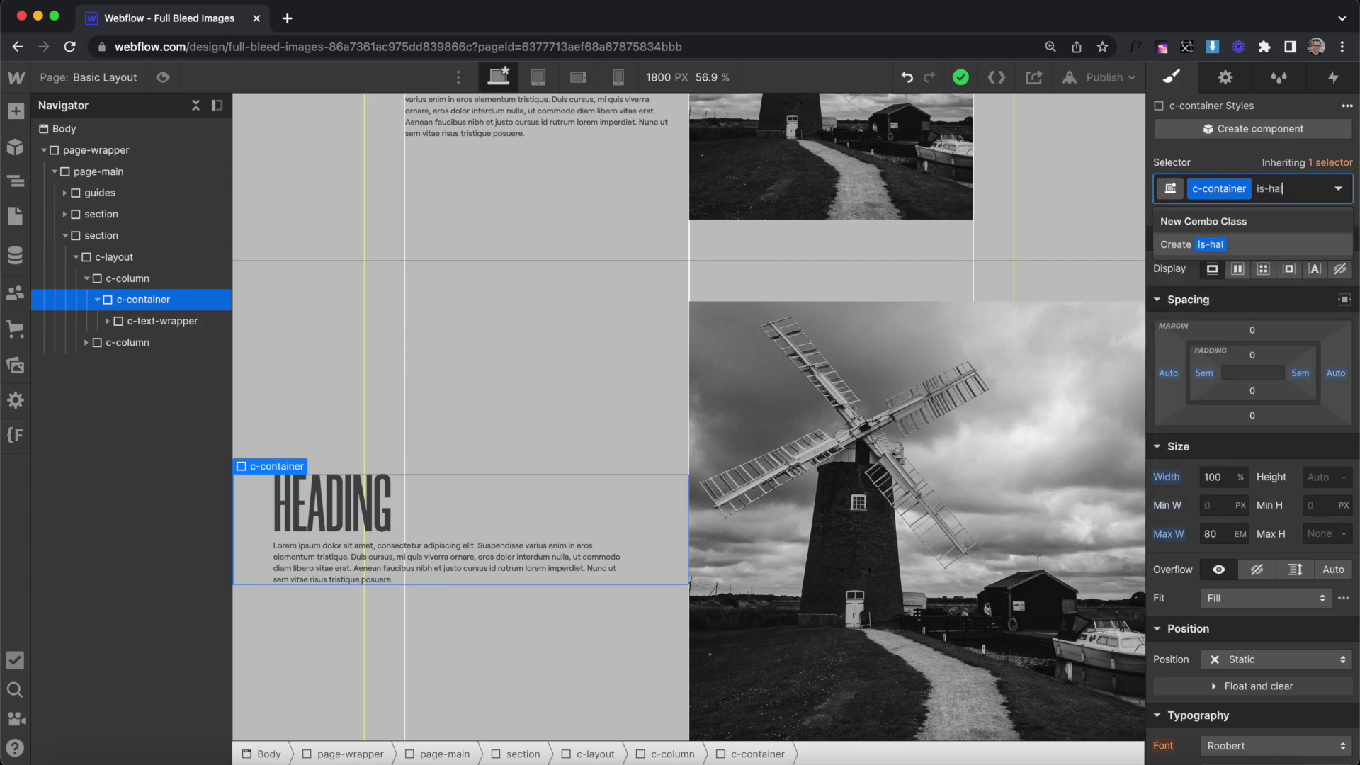
text(f-width)
key(Return)
Step: Set the half-width container's maximum width to 80/2 em and its right margin to 0
click(1222, 556)
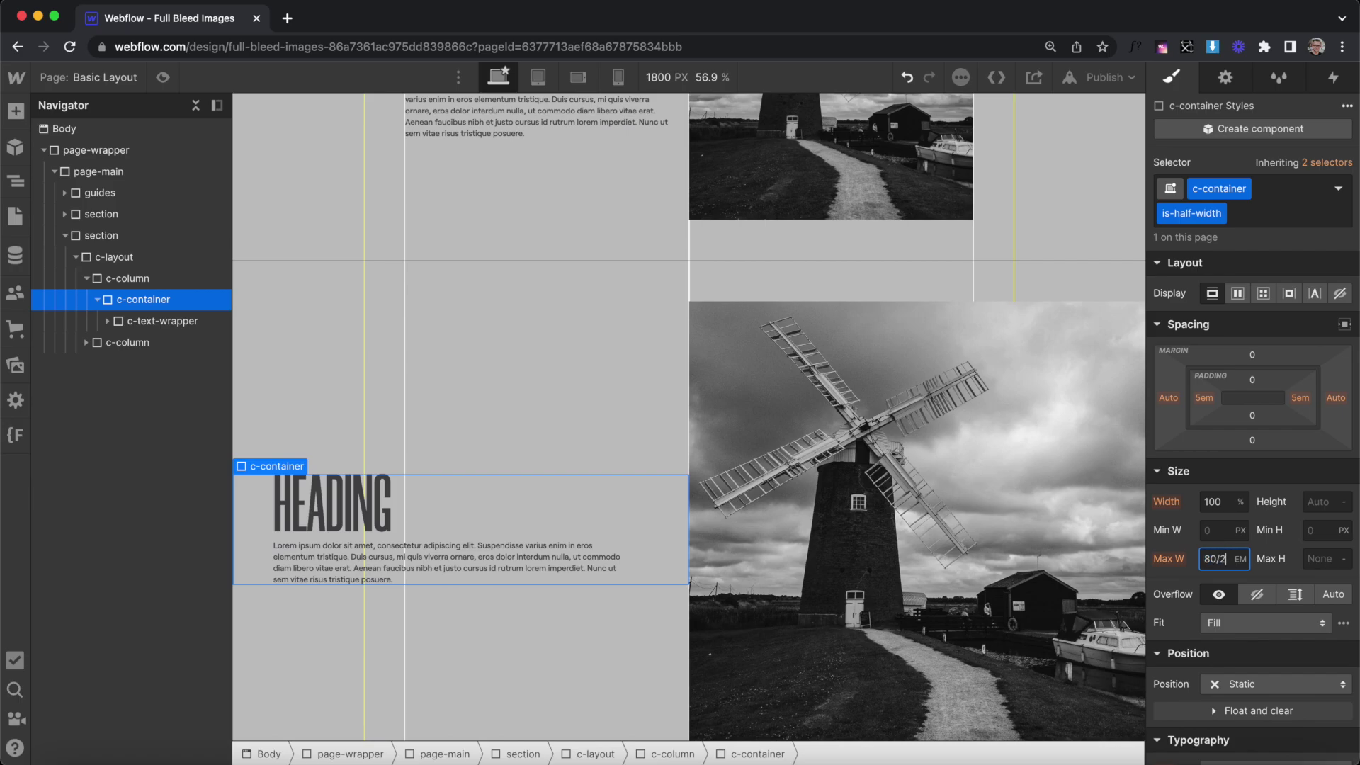
key(Return)
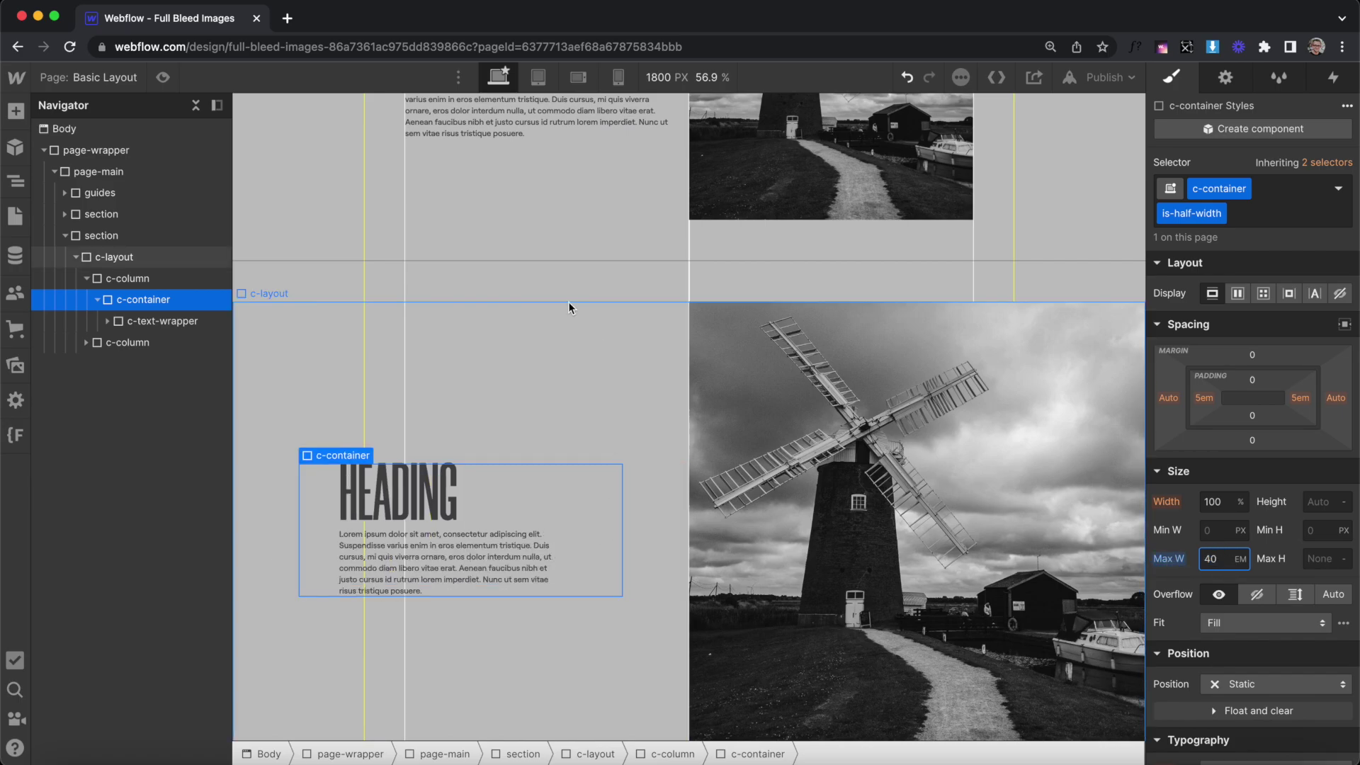
scroll(568, 302, up, 2)
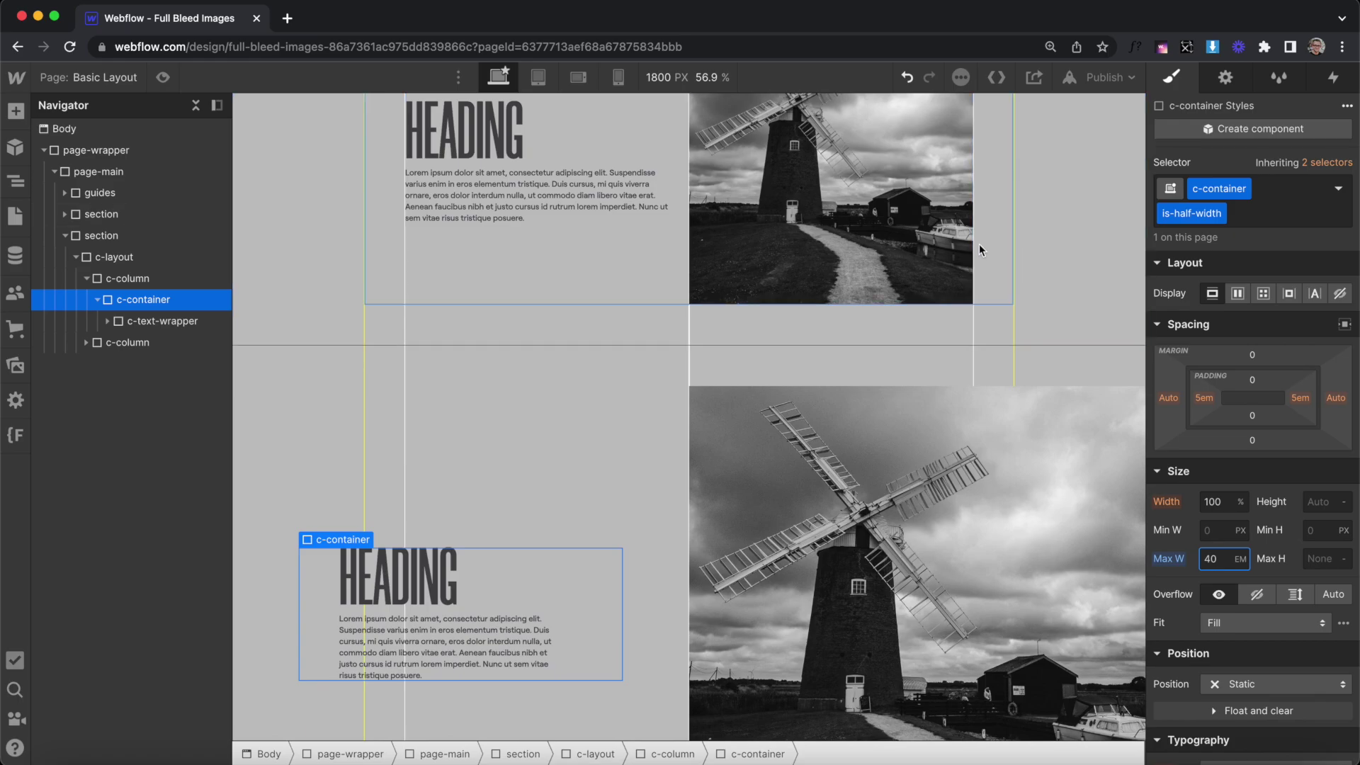
scroll(1001, 269, down, 2)
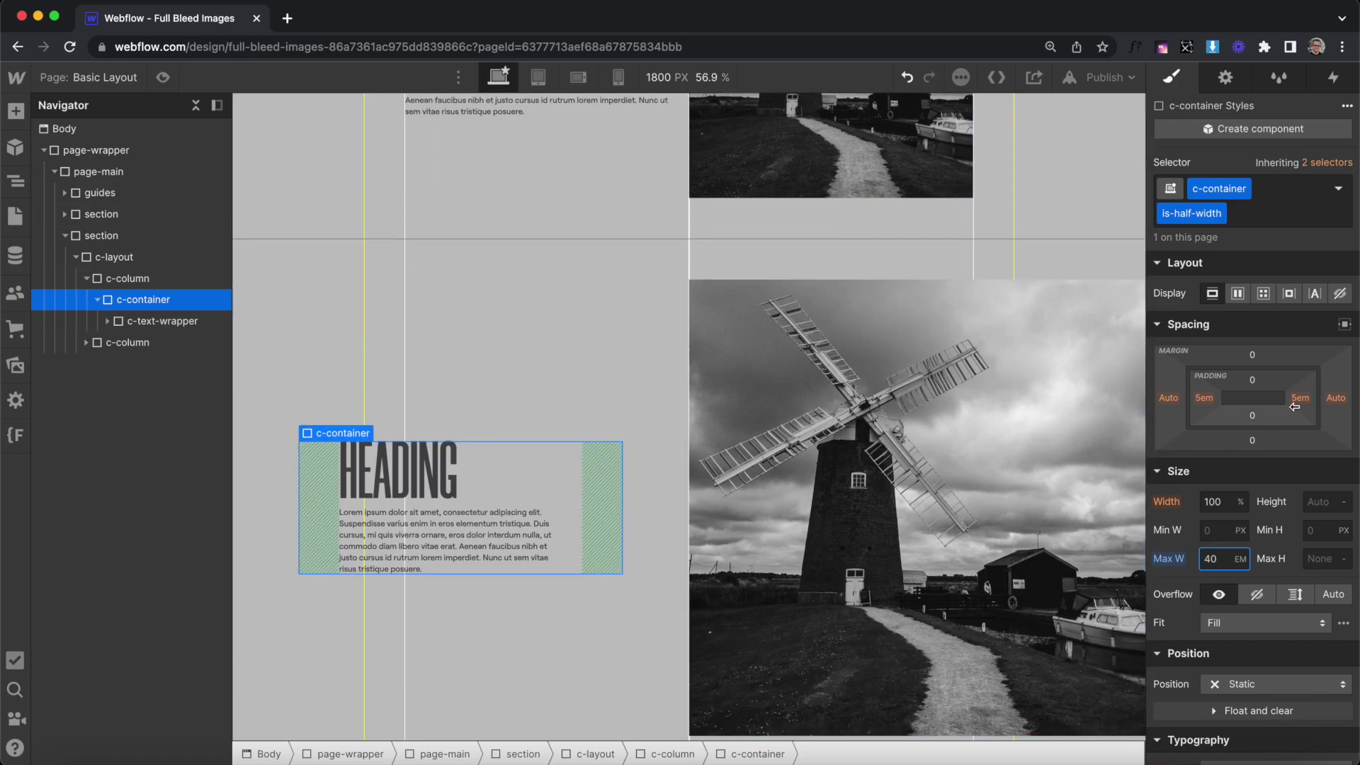
click(1334, 400)
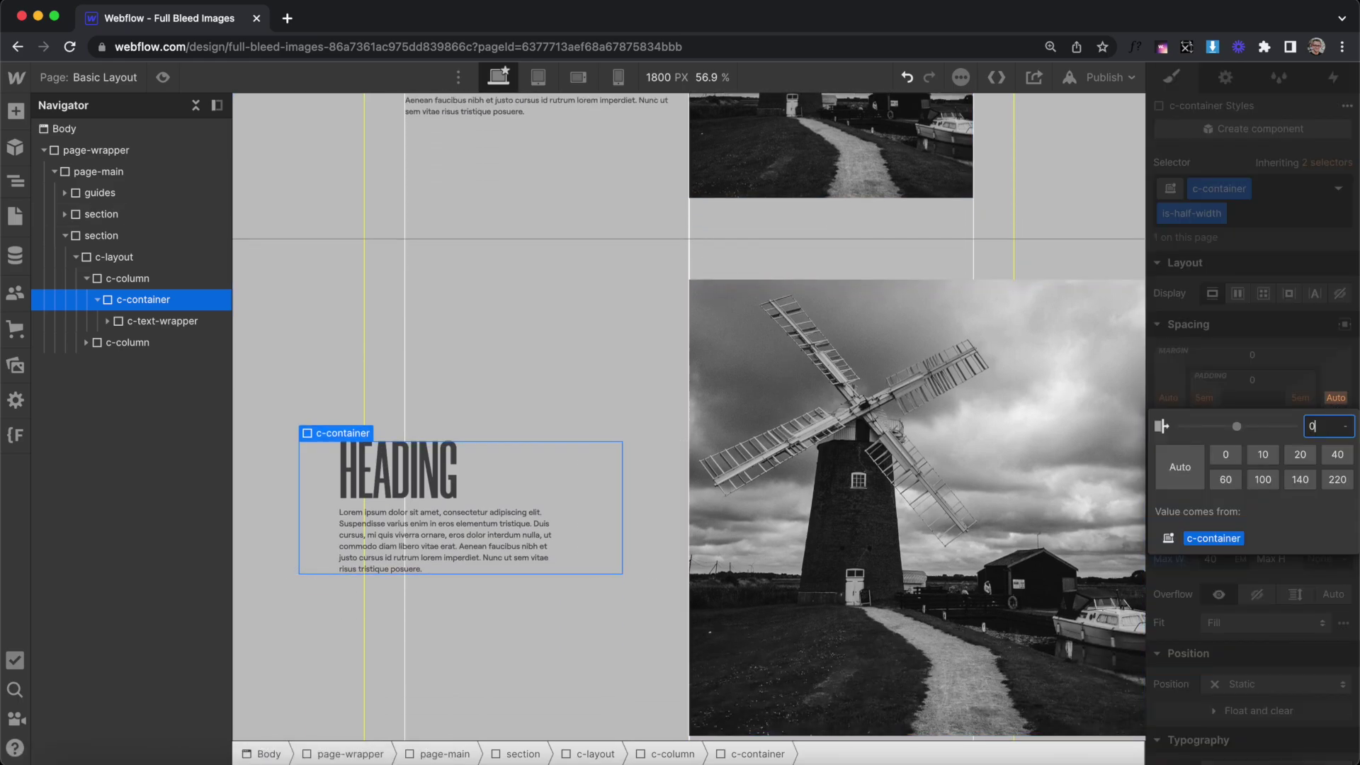
click(1322, 426)
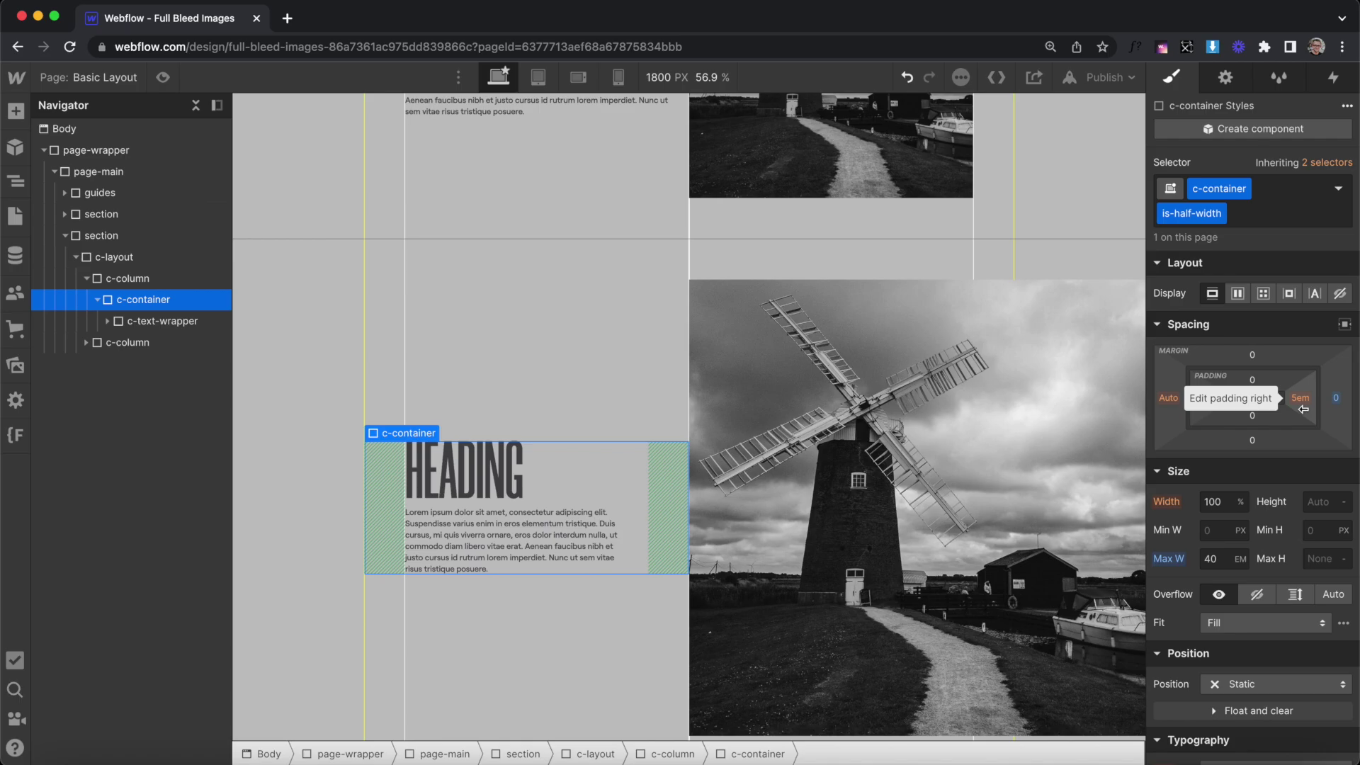
Step: Add the combo class is-pad-right-0 to the half-width c-container and set its right padding to 0 em
click(634, 499)
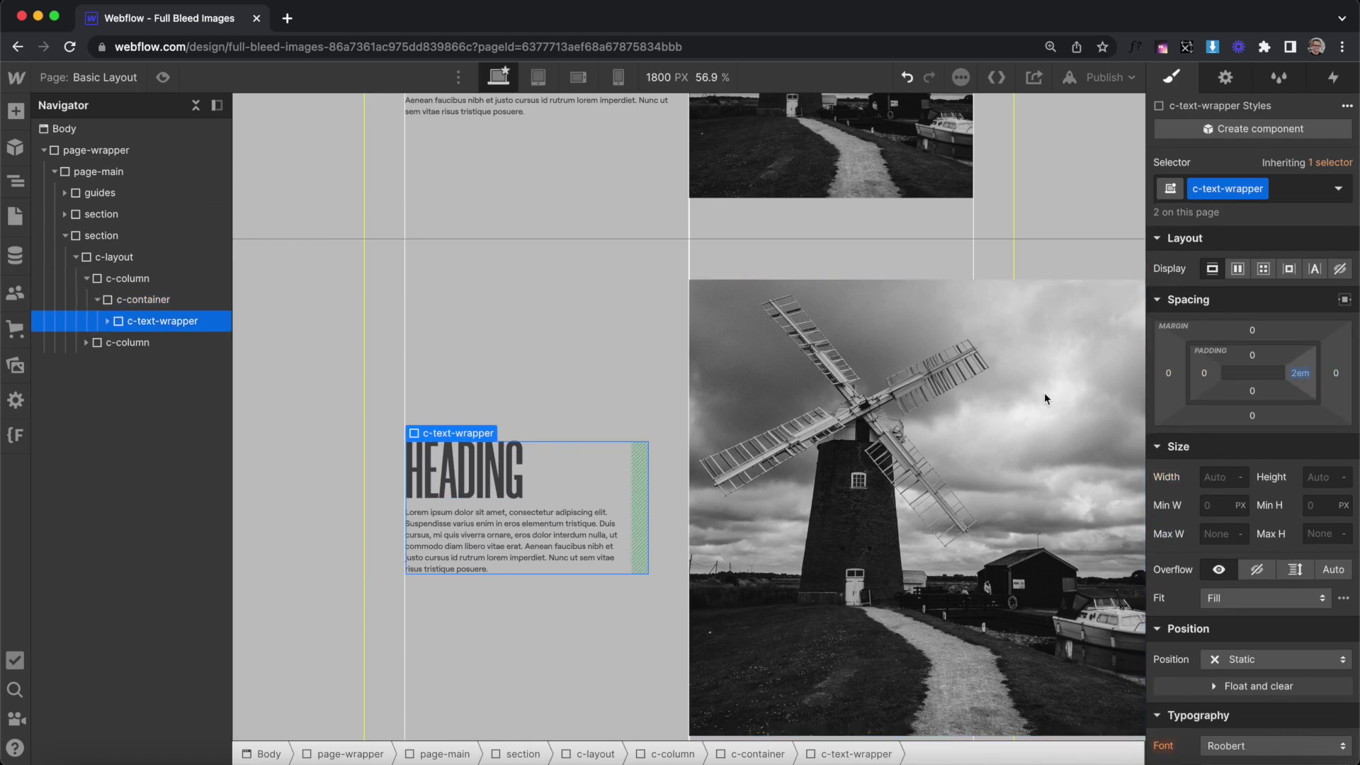
key(super+Up)
click(1258, 221)
text(is-pad)
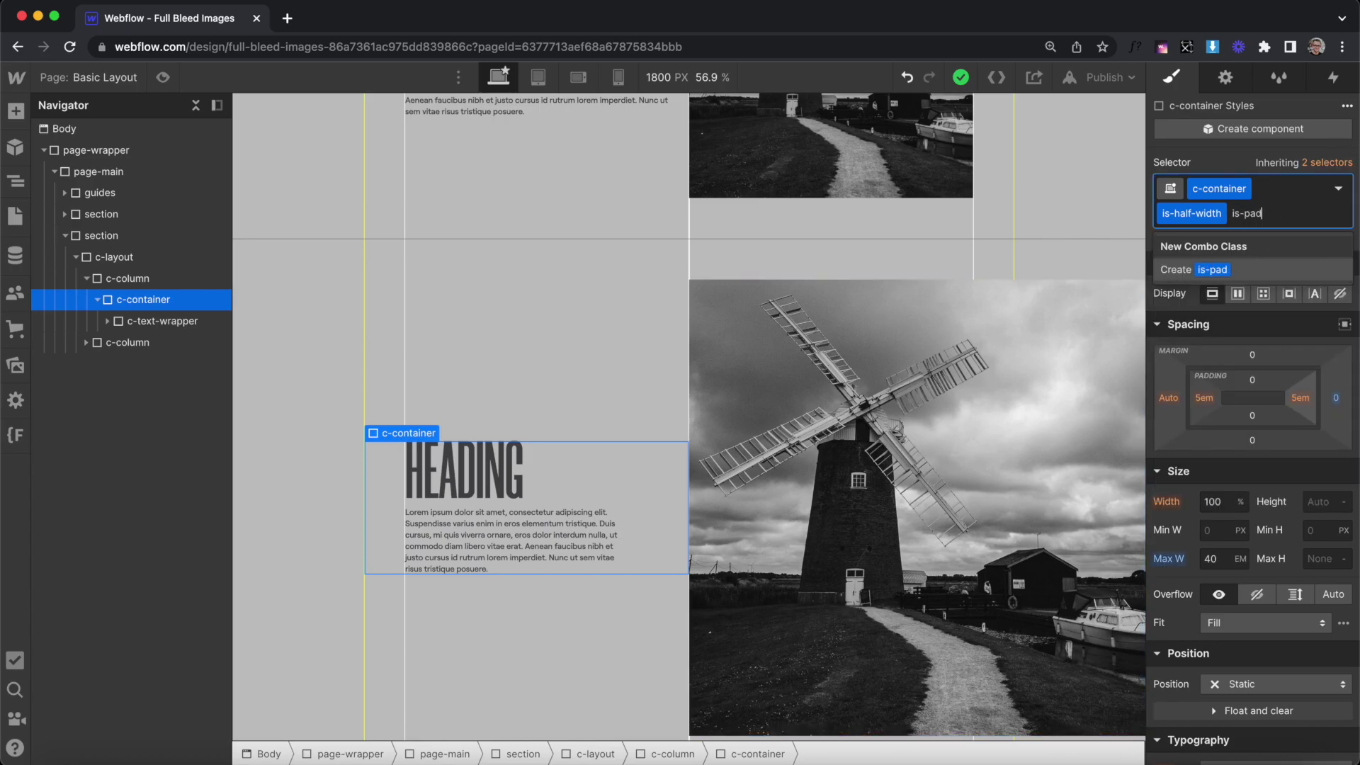
text(-right-0)
key(Return)
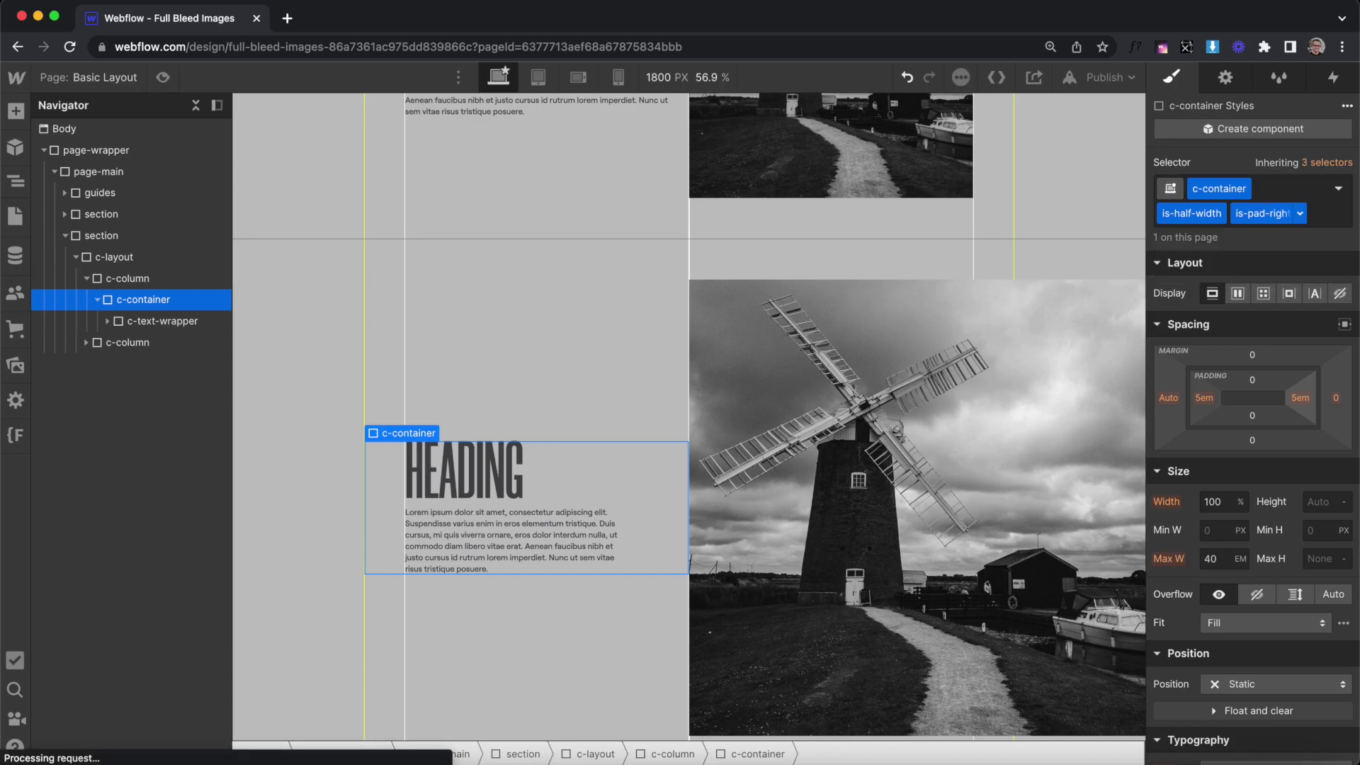
click(1300, 399)
text(0)
key(Return)
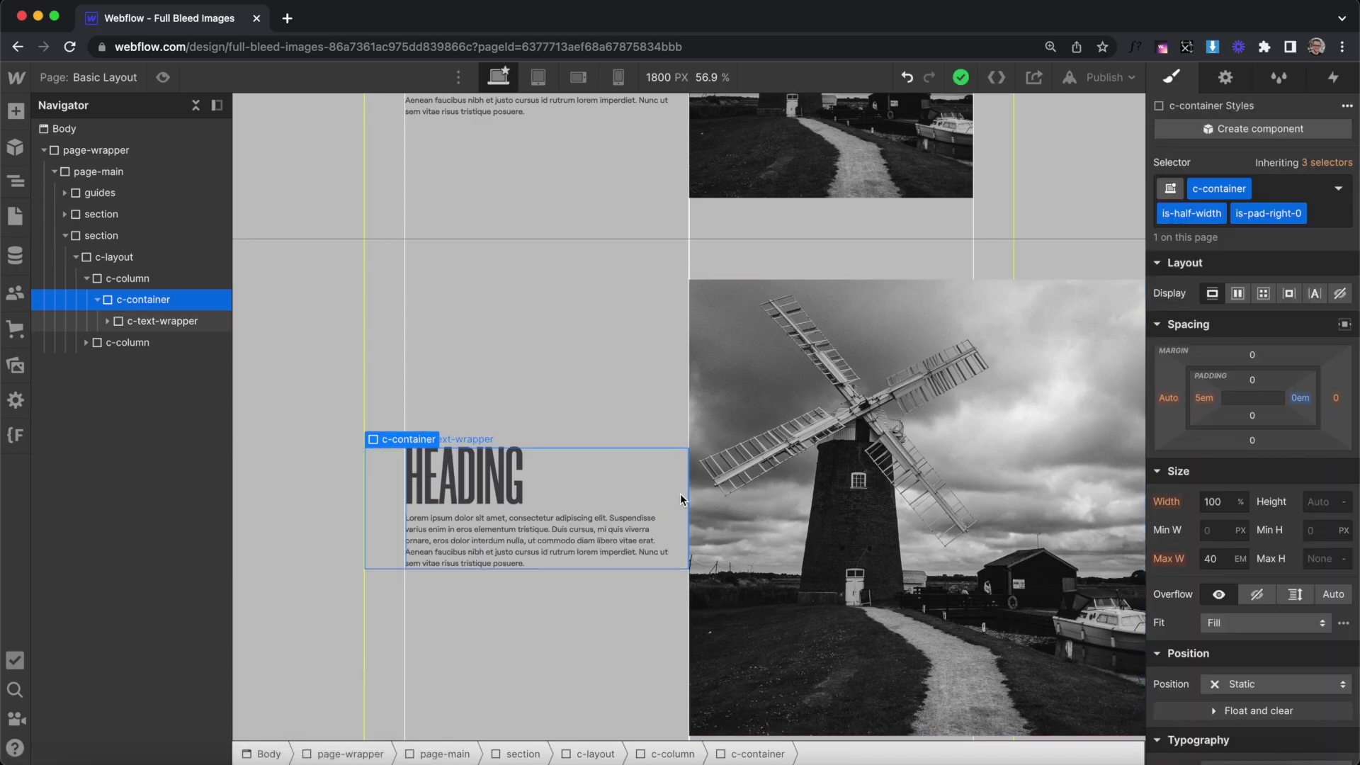
Step: Duplicate the full-bleed image section
click(680, 495)
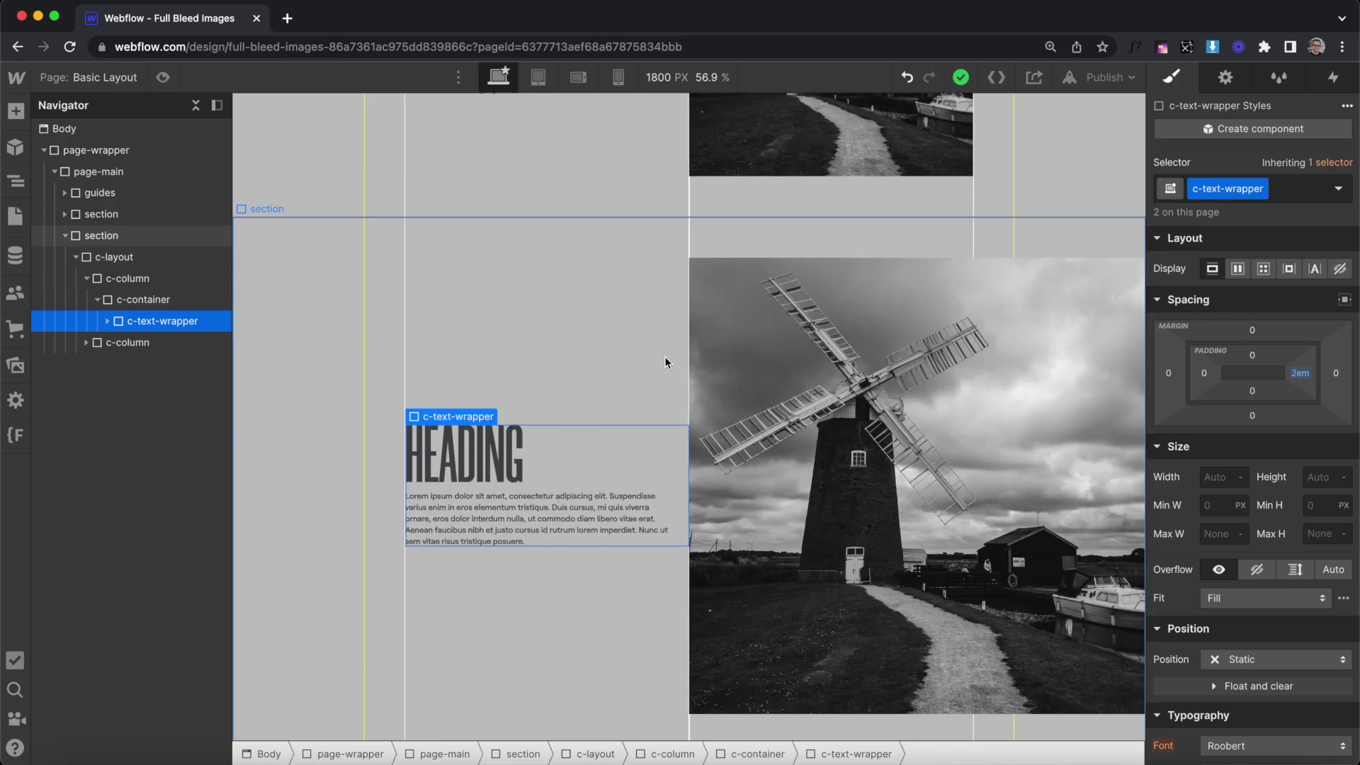
click(653, 376)
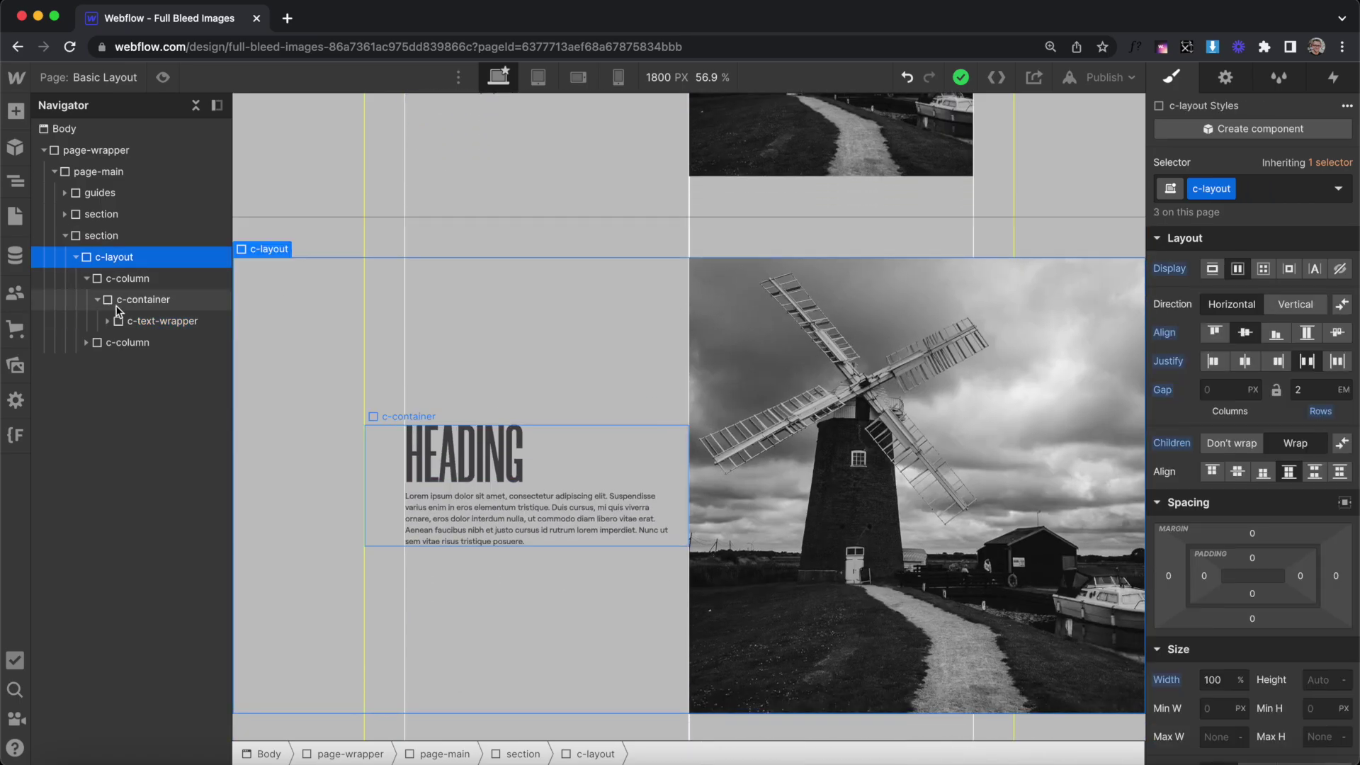
click(101, 235)
right_click(262, 208)
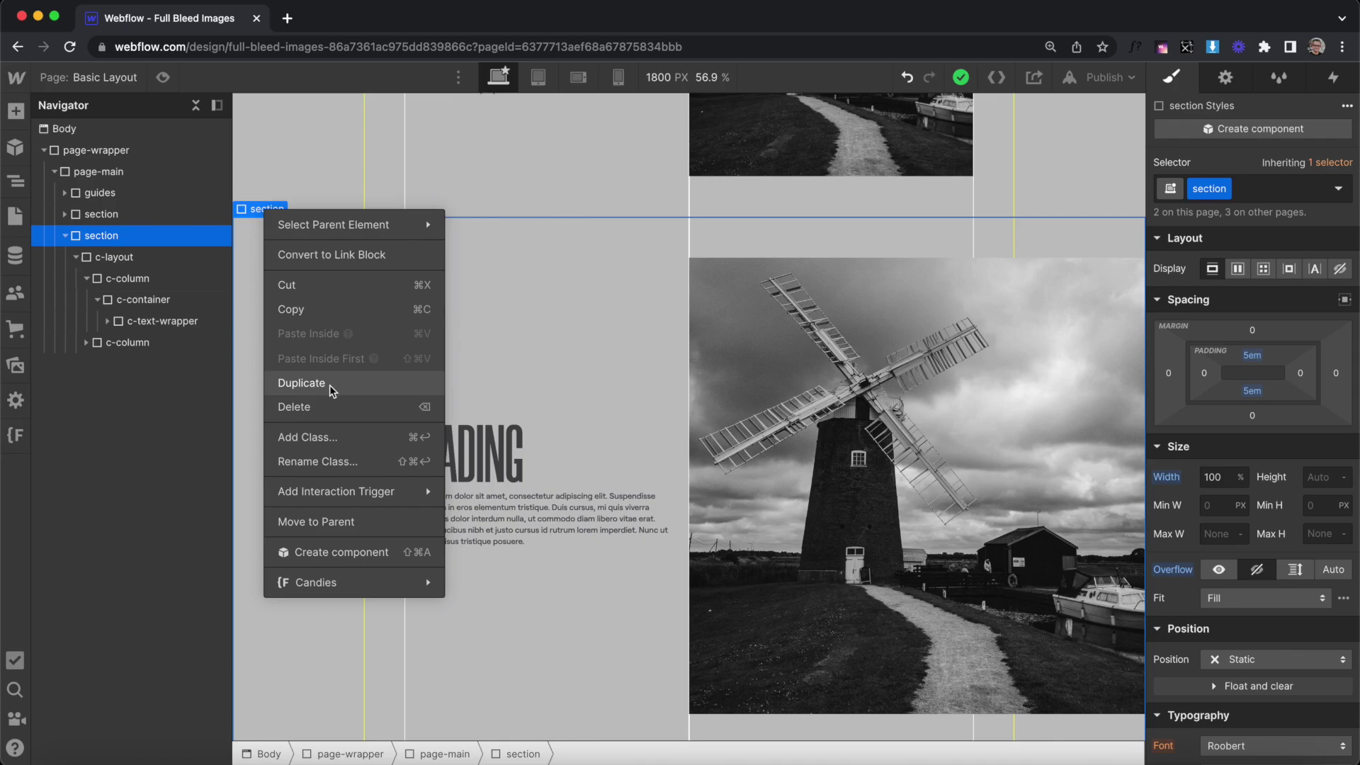
click(329, 385)
Step: In the duplicated section's c-layout, reorder the two columns so the image column comes before the text column
click(630, 411)
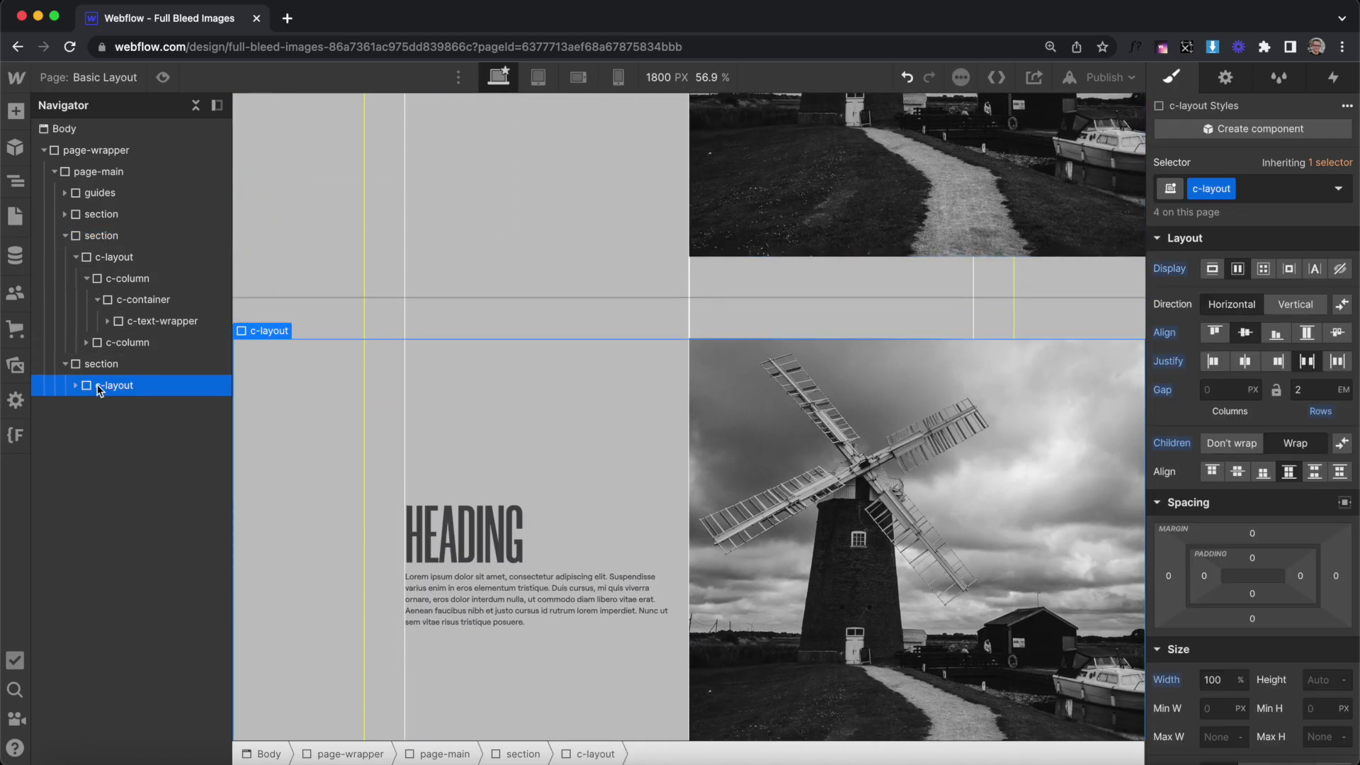
click(76, 385)
drag(124, 427, 124, 398)
scroll(641, 445, down, 1)
Step: On the duplicated section's c-container, replace the combo class is-pad-right-0 with a new one named is-pad-left-0
click(847, 507)
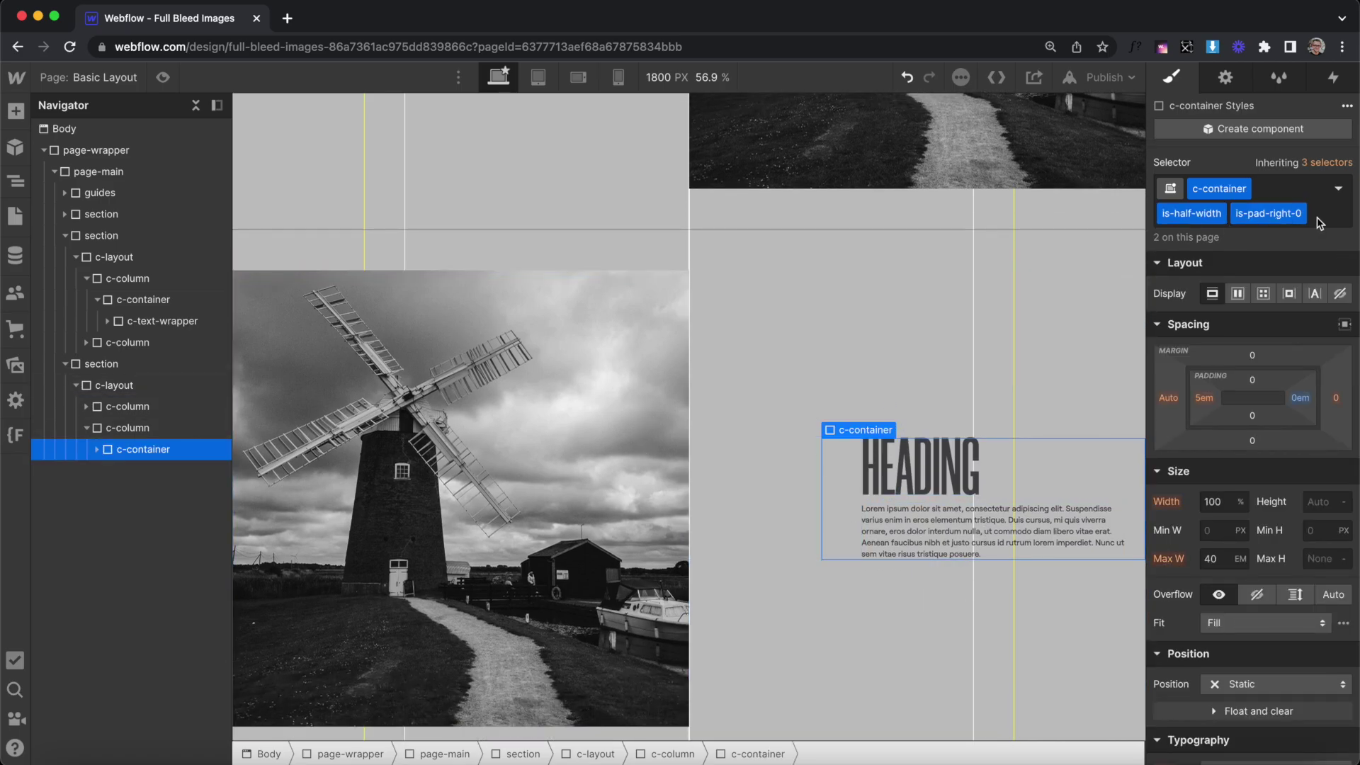
click(1318, 223)
key(BackSpace)
text(is-pad-)
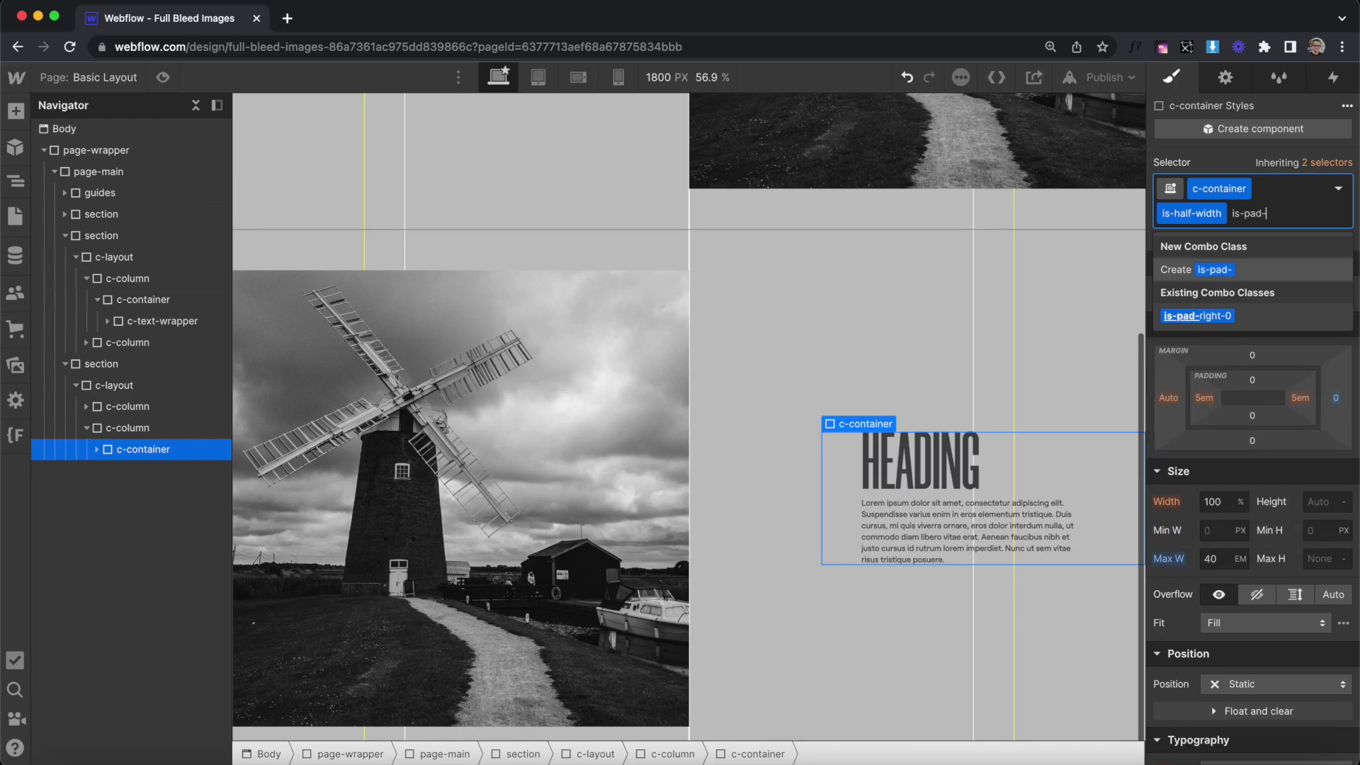
text(left-0)
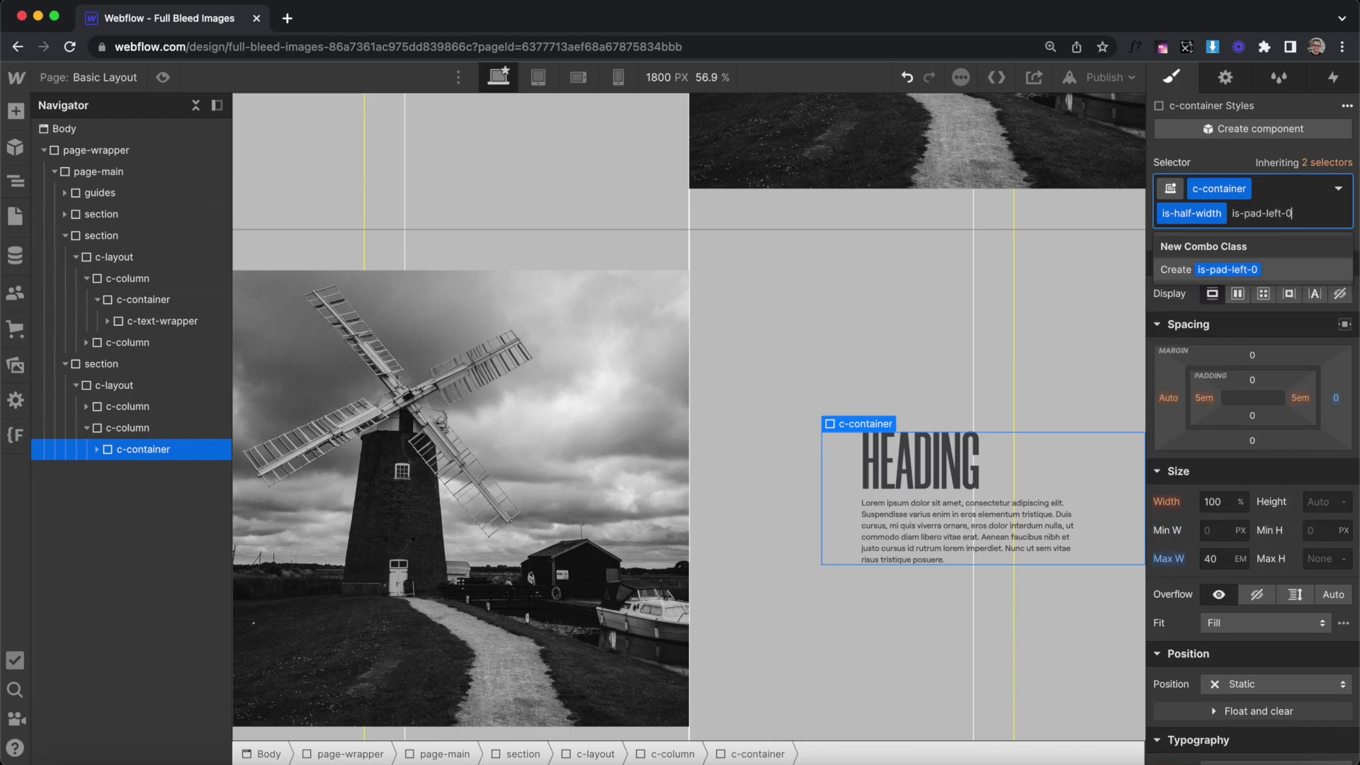
key(Return)
Step: Set the left padding of the is-pad-left-0 container to 0 em and its left margin to 0
click(1204, 399)
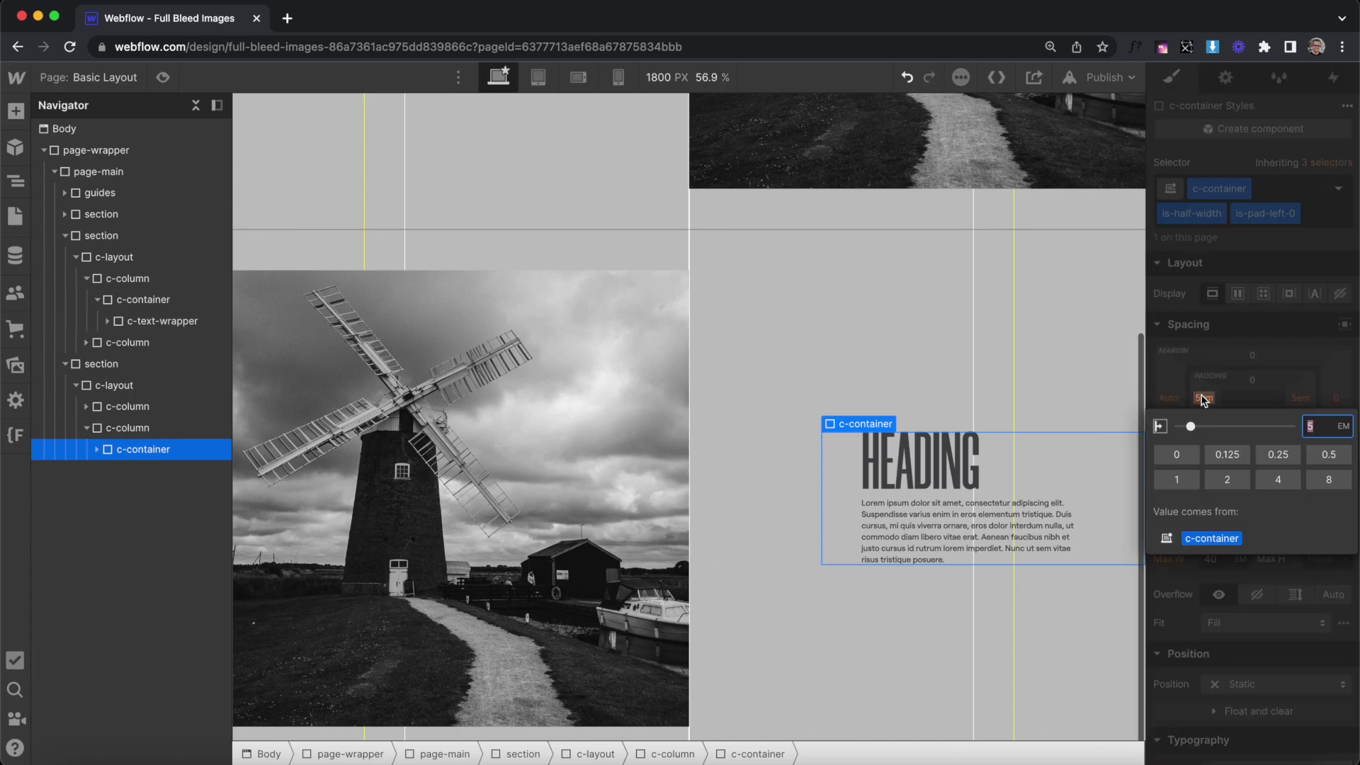
text(0)
key(Return)
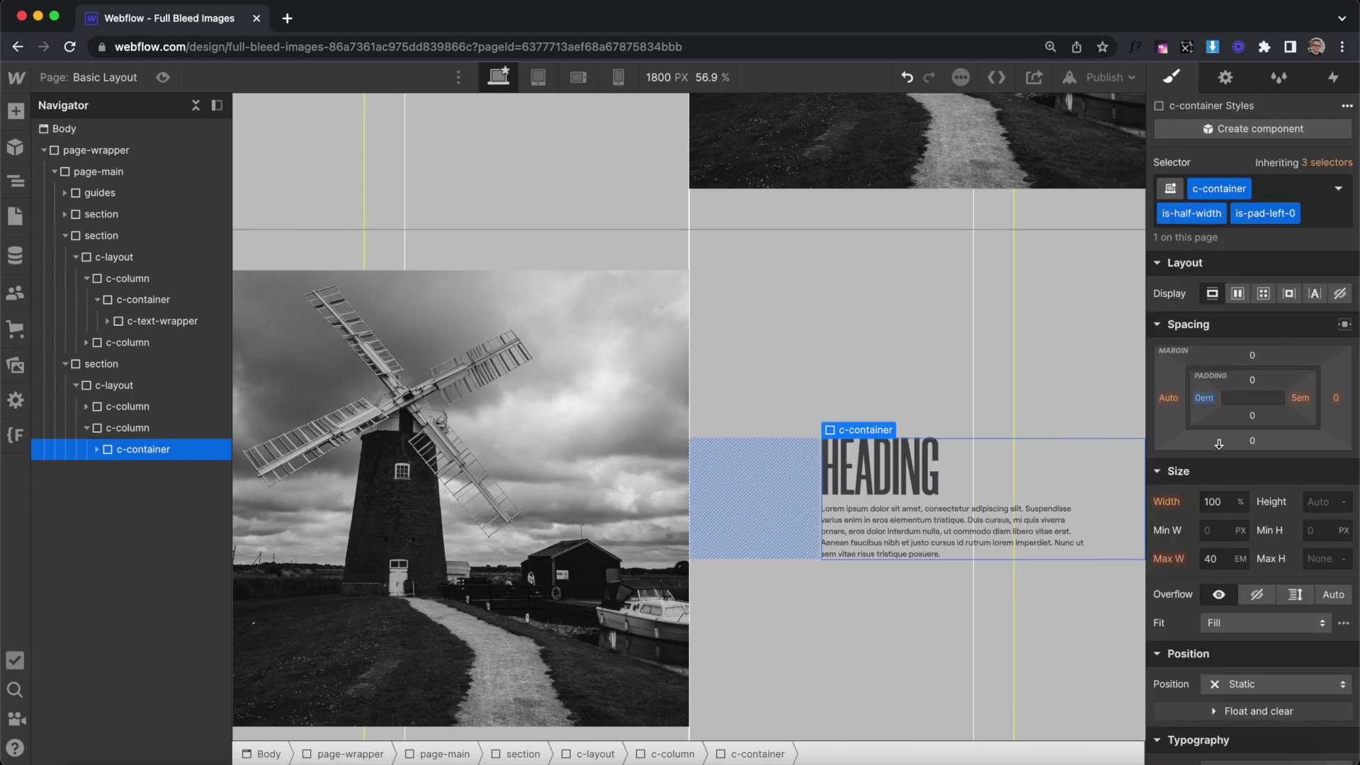
click(1167, 398)
text(0)
key(Return)
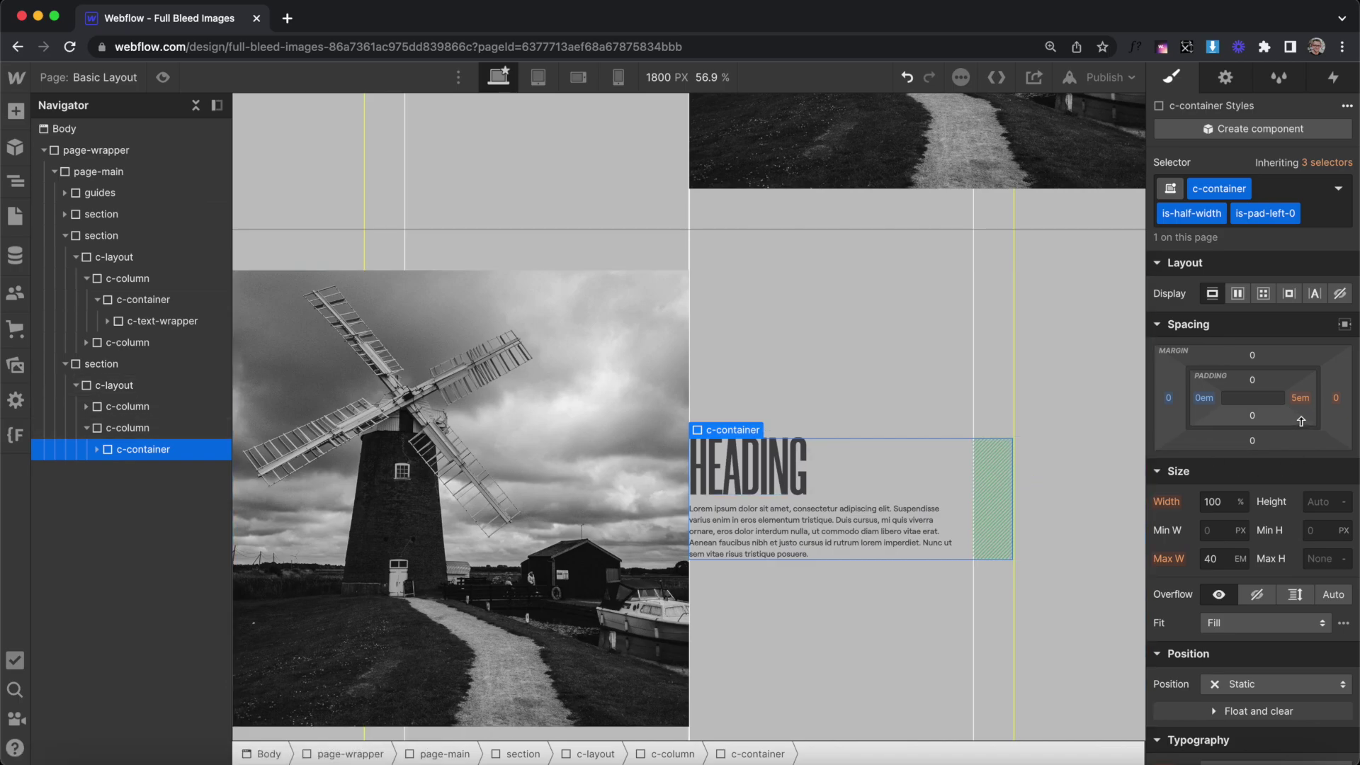
Step: Add the combo class is-inverted to the c-text-wrapper in the duplicated section
click(954, 465)
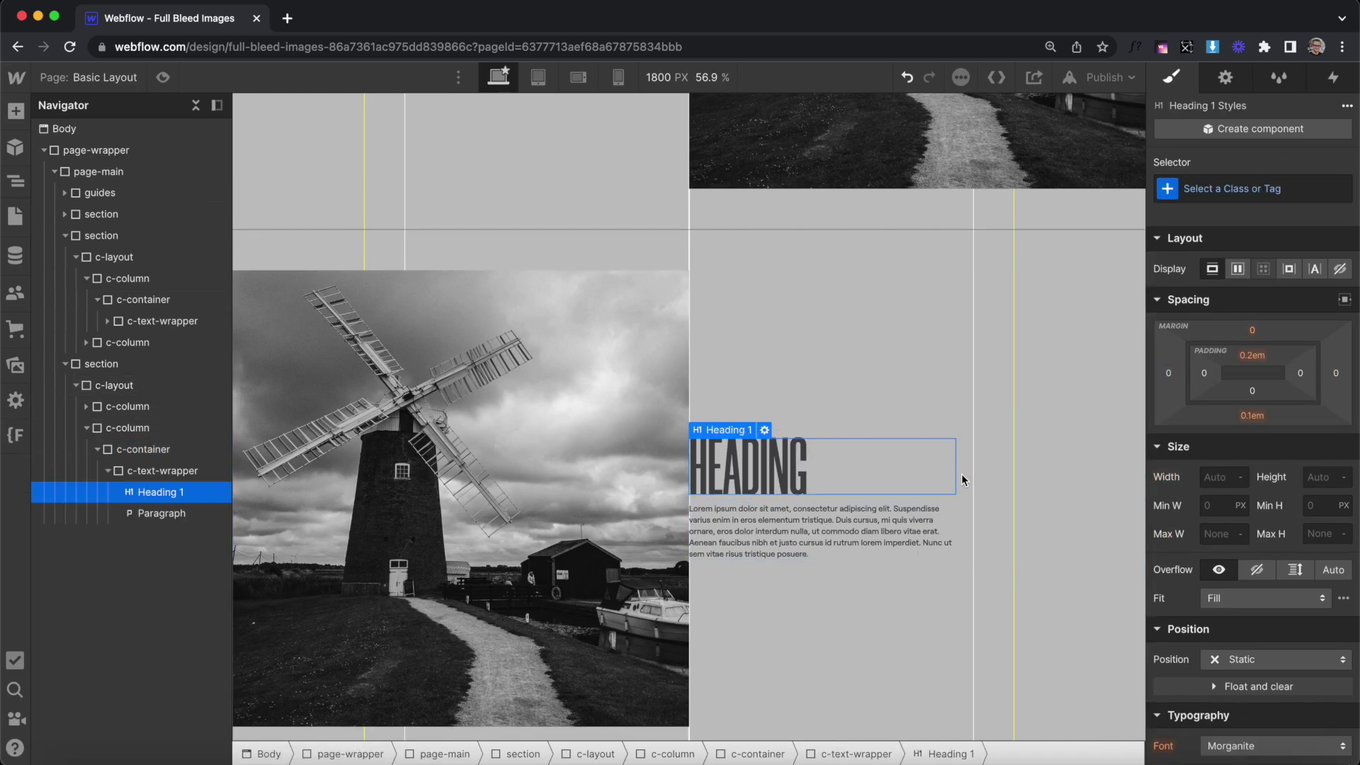
click(962, 479)
click(1289, 191)
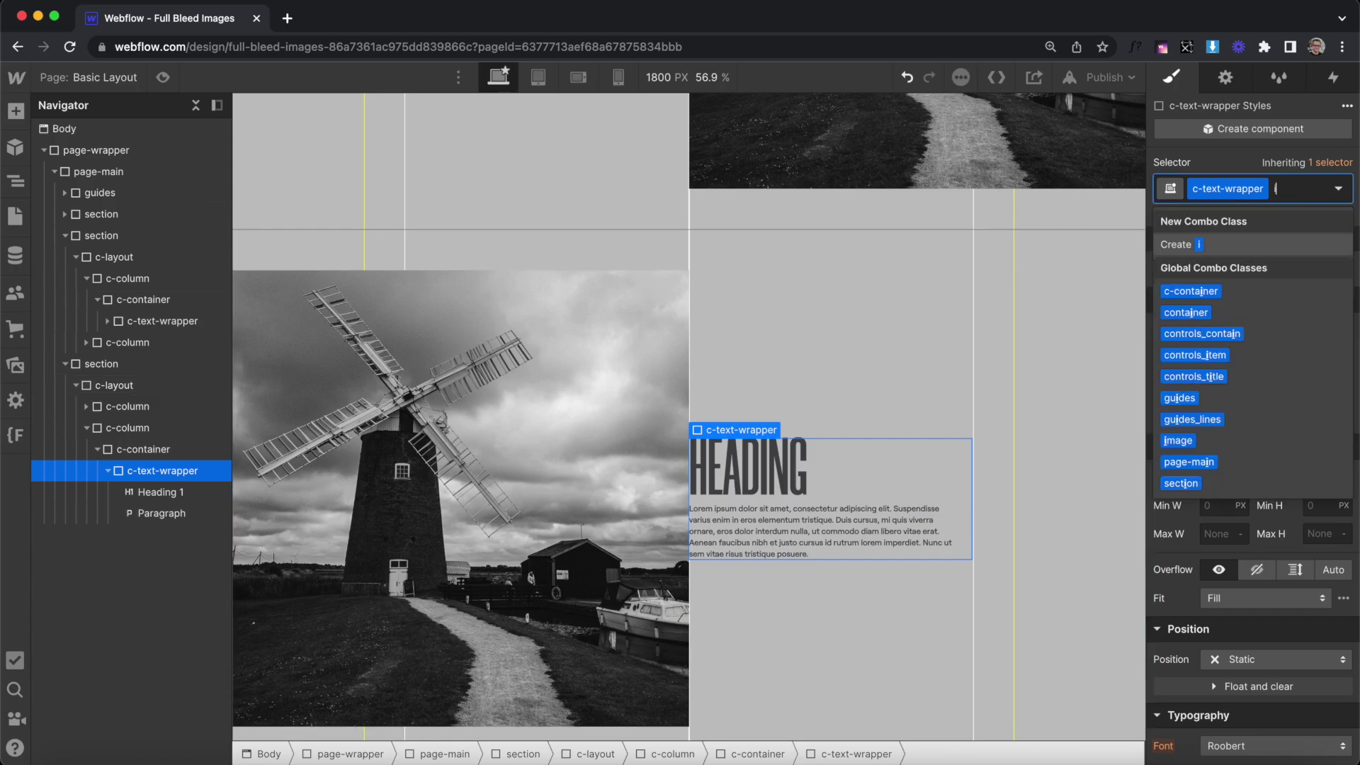
text(is-inverted)
key(Return)
Step: Set the is-inverted text wrapper's left padding to 2 em and its right padding to 0 em, then select its parent c-container
click(1203, 398)
text(2em)
key(Return)
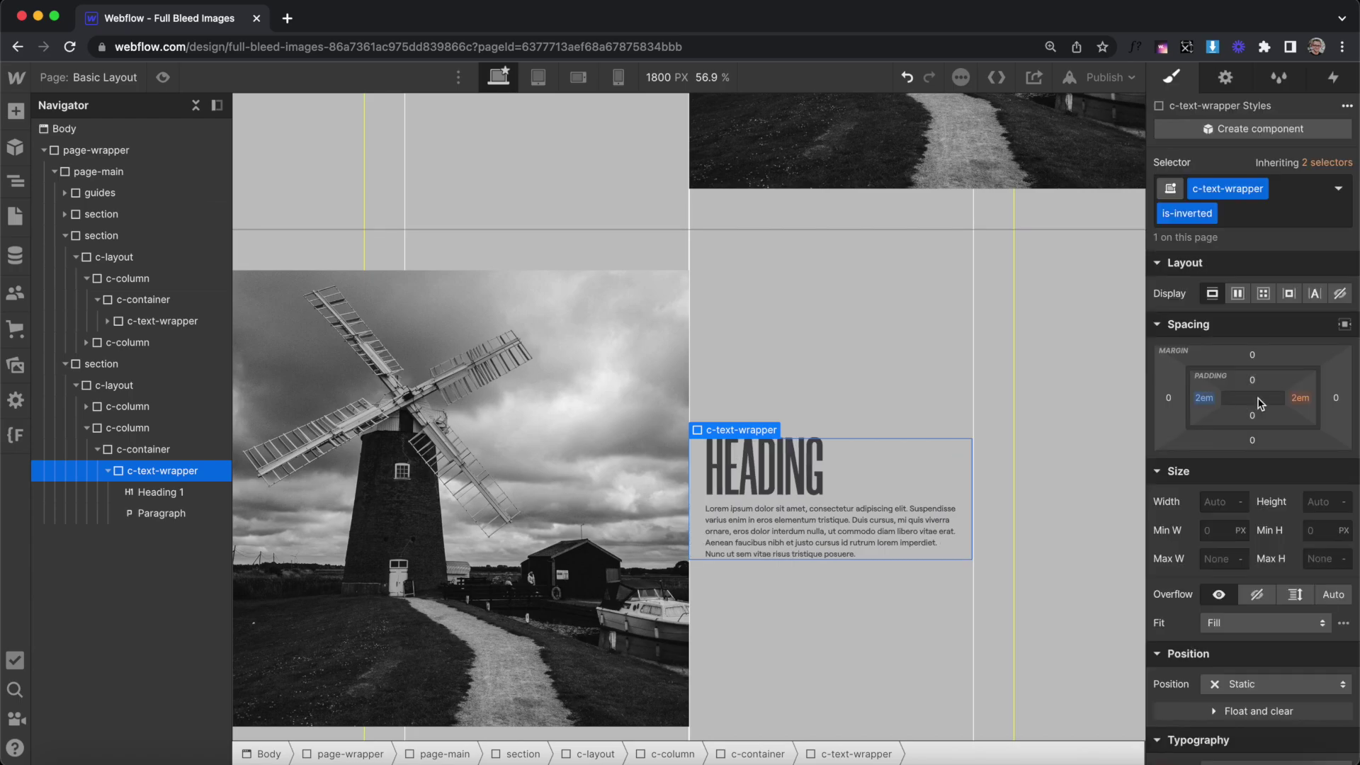
click(1303, 402)
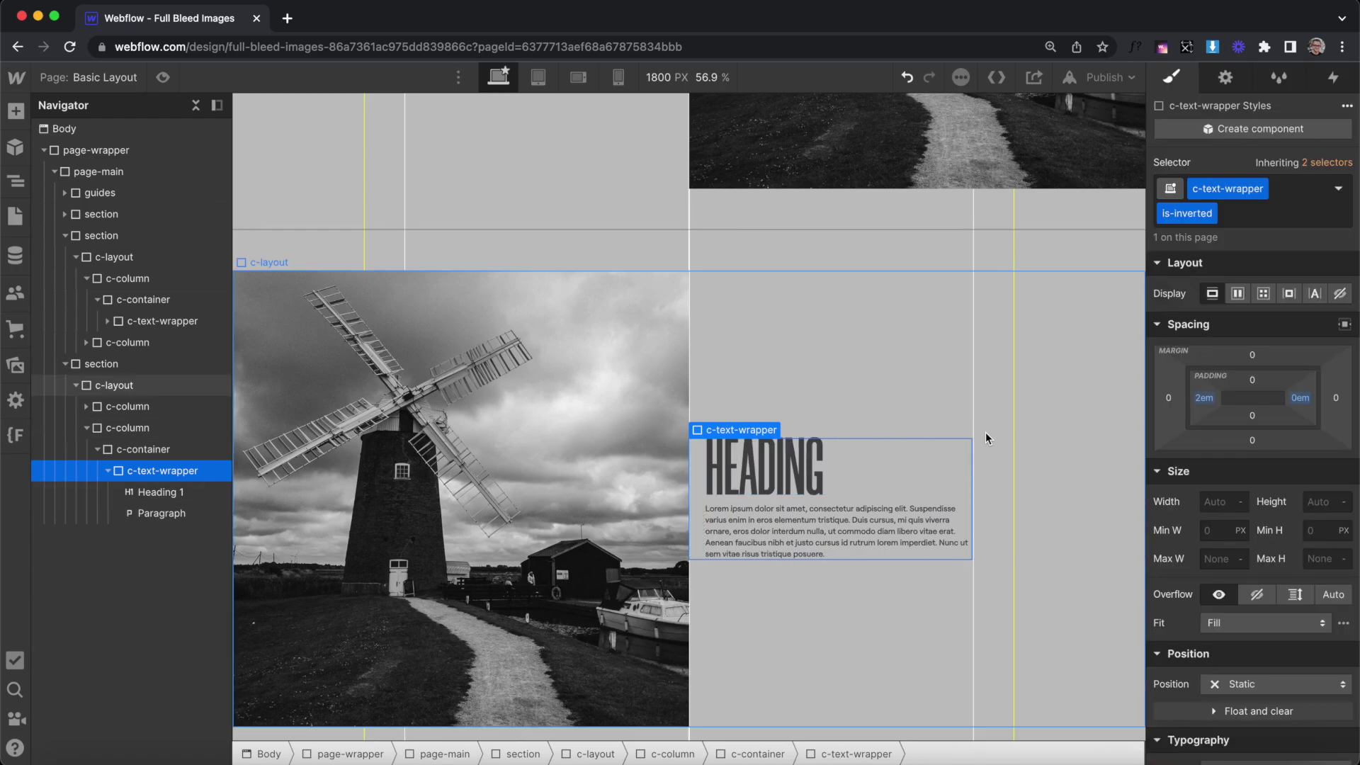
click(984, 433)
click(980, 469)
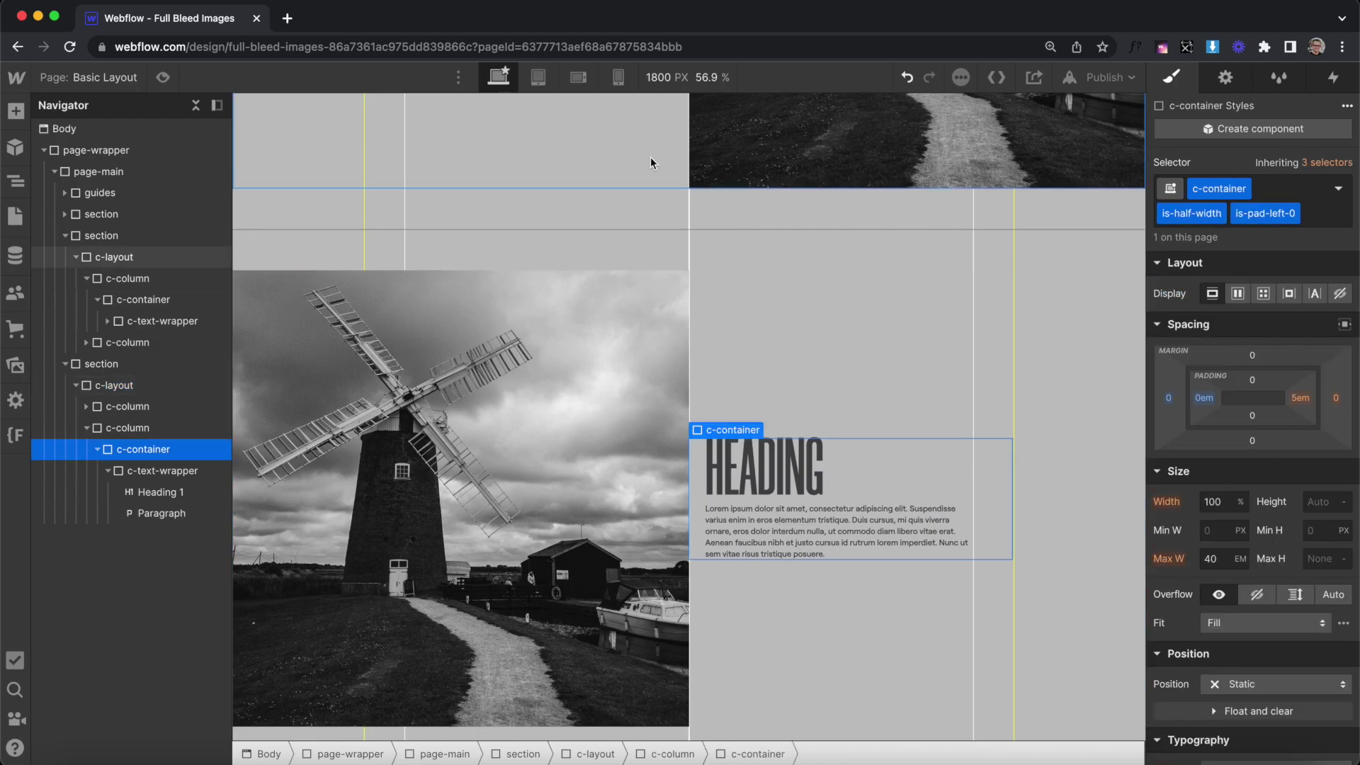
Step: Preview the sections with text zoom at 9px and 24px, reset the zoom, and review both full-bleed sections
click(670, 95)
click(673, 84)
click(645, 400)
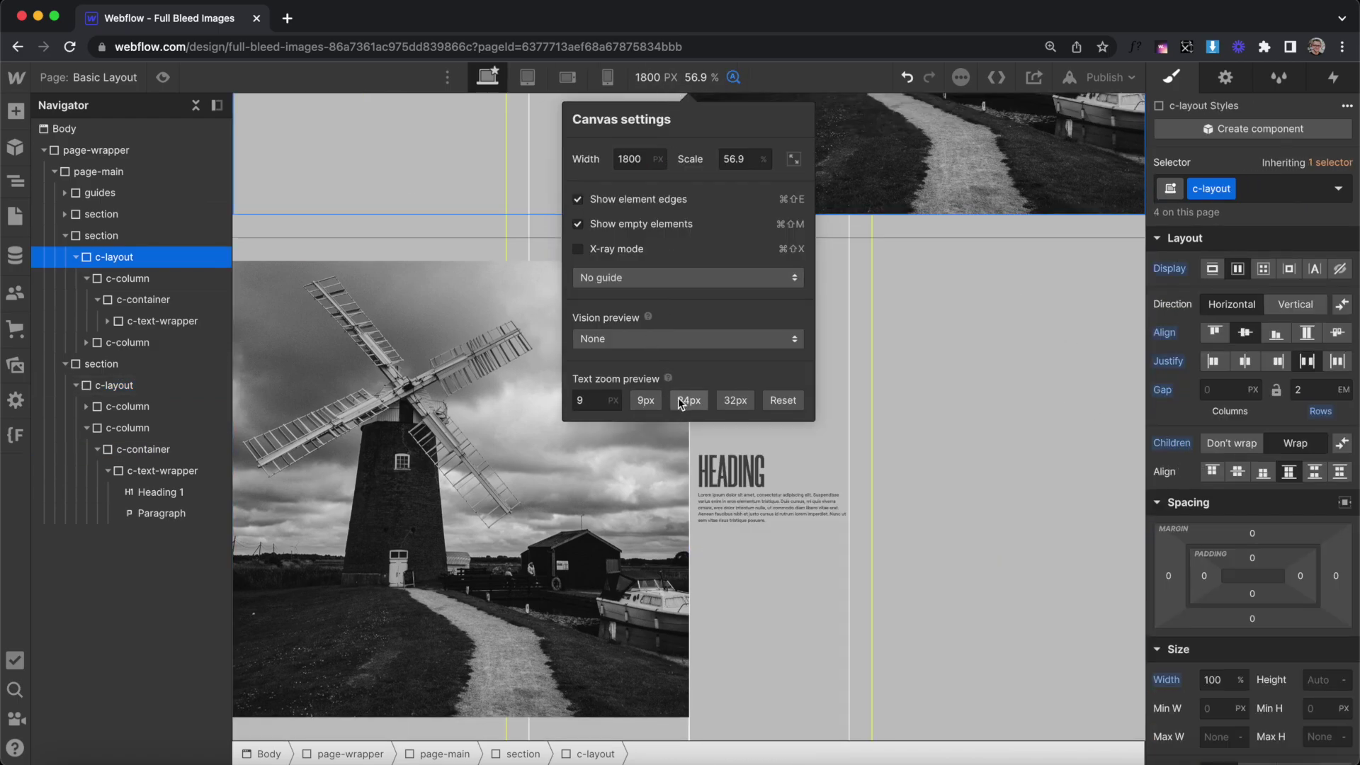
click(694, 401)
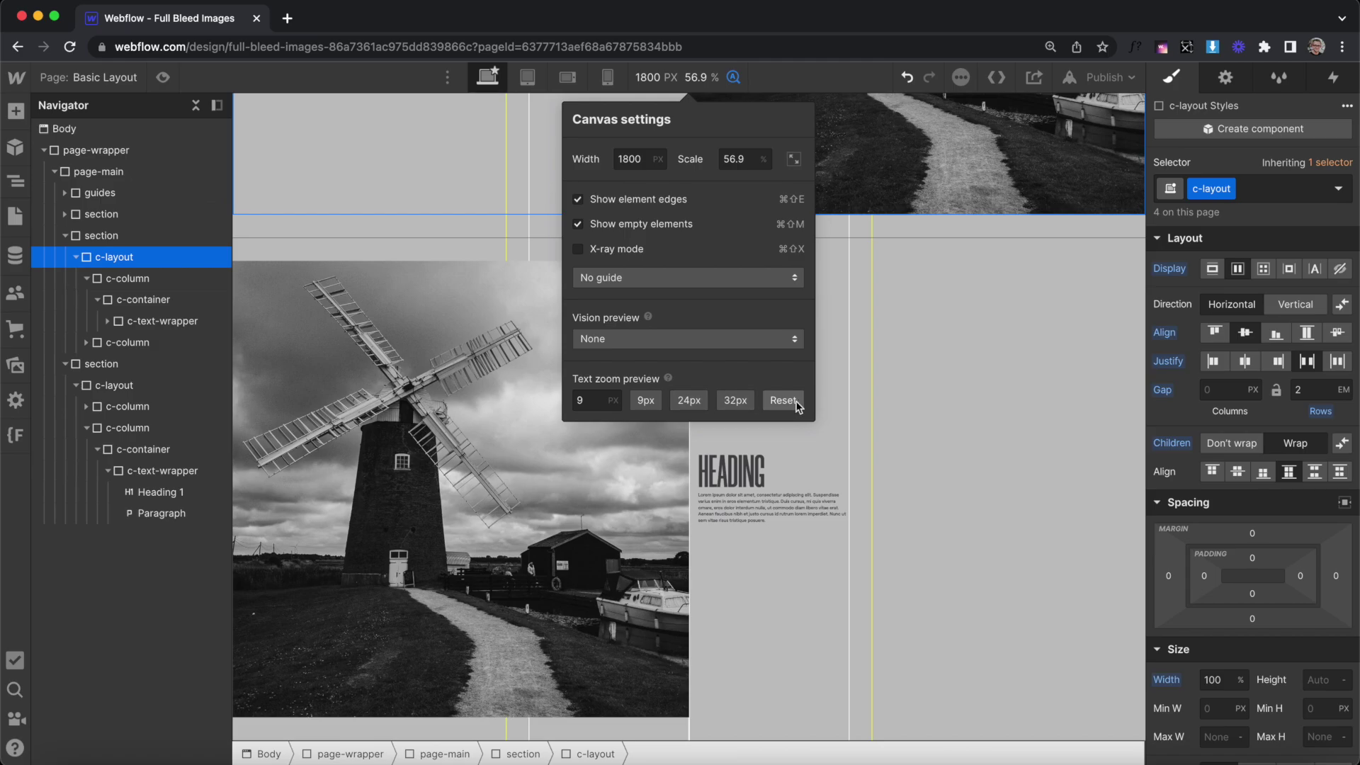
click(783, 400)
scroll(454, 305, up, 10)
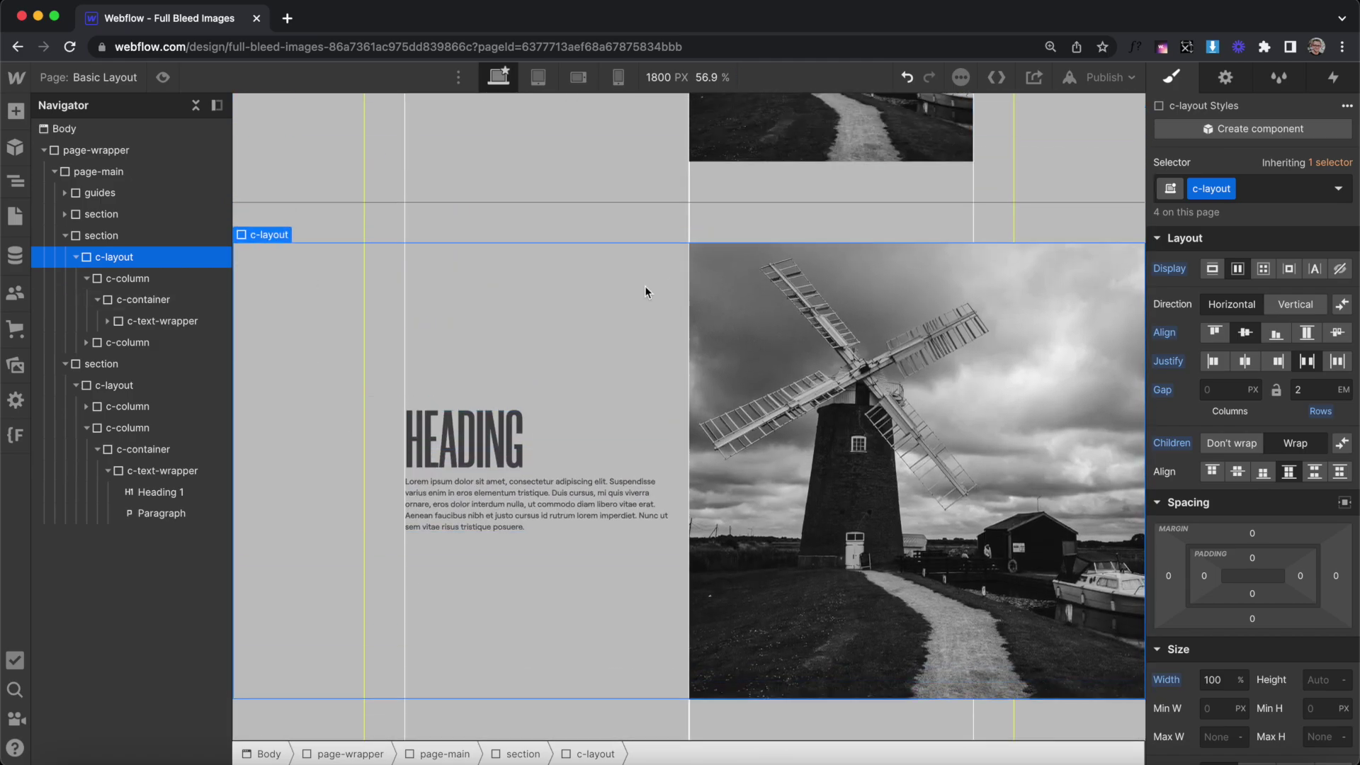
scroll(745, 445, down, 10)
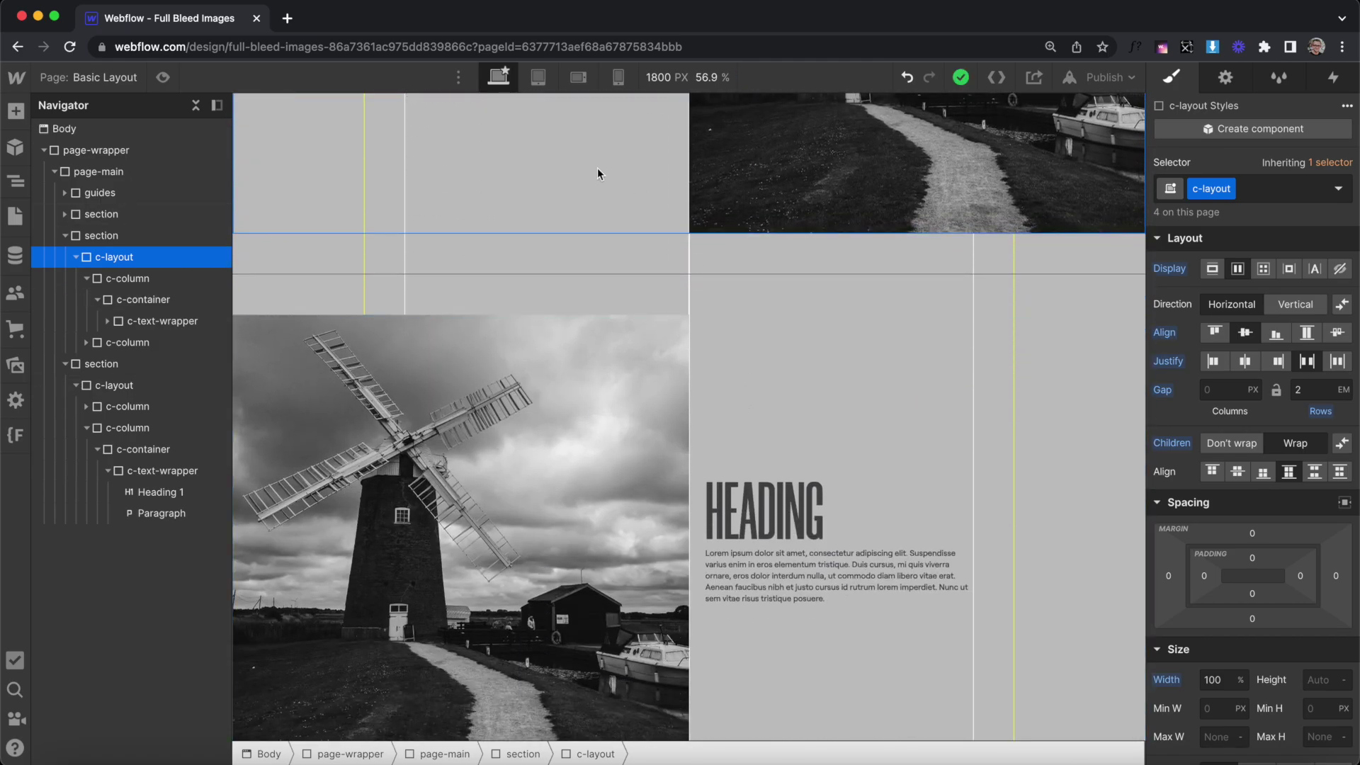
Step: Check the sections' text and image alignment at the tablet and mobile landscape breakpoints
click(539, 77)
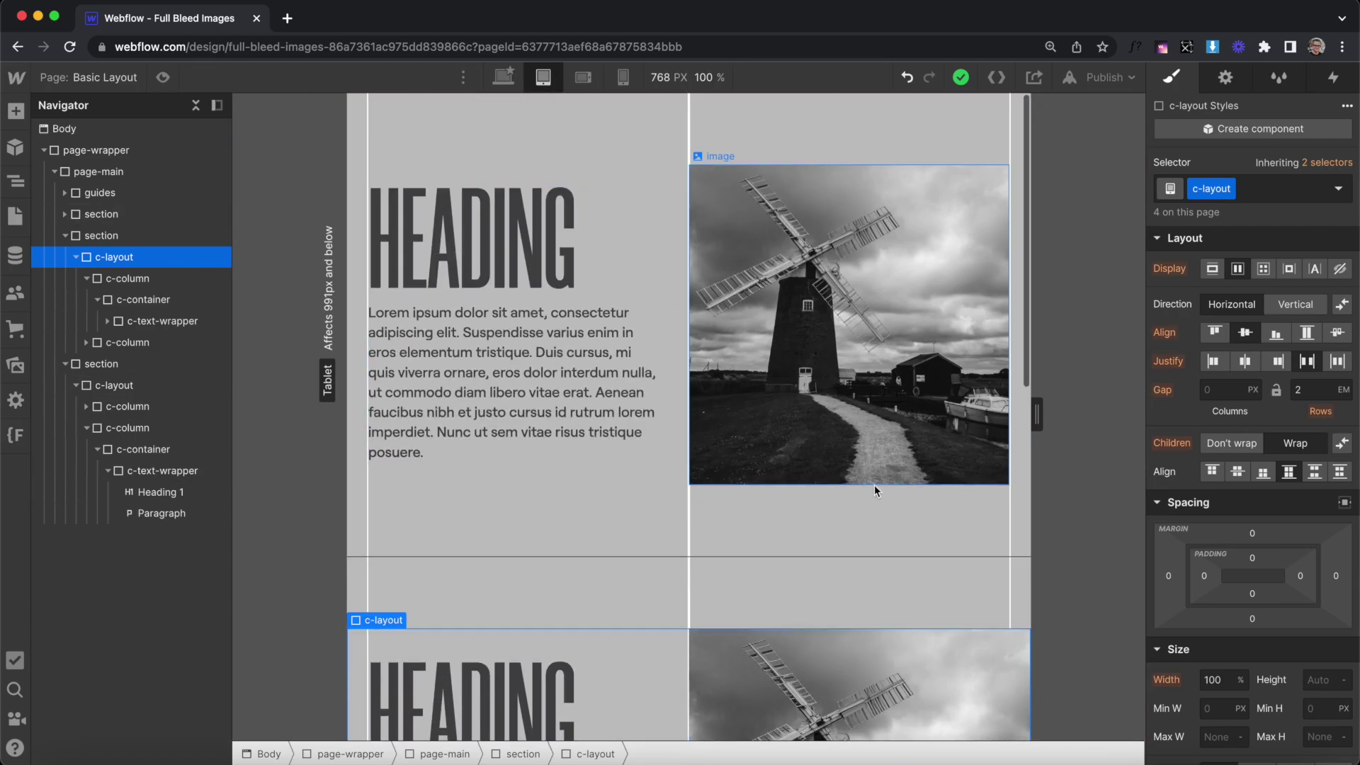
scroll(874, 487, down, 3)
scroll(874, 484, up, 5)
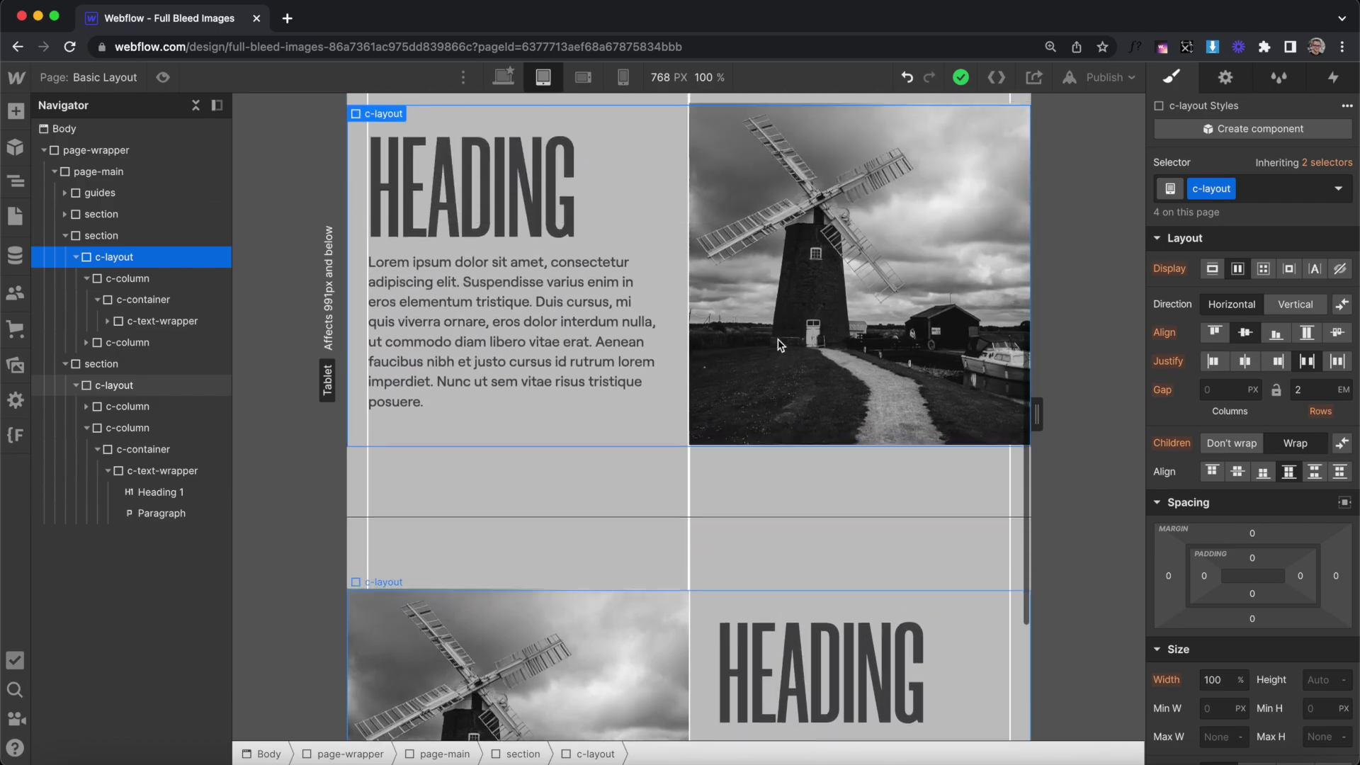
click(589, 81)
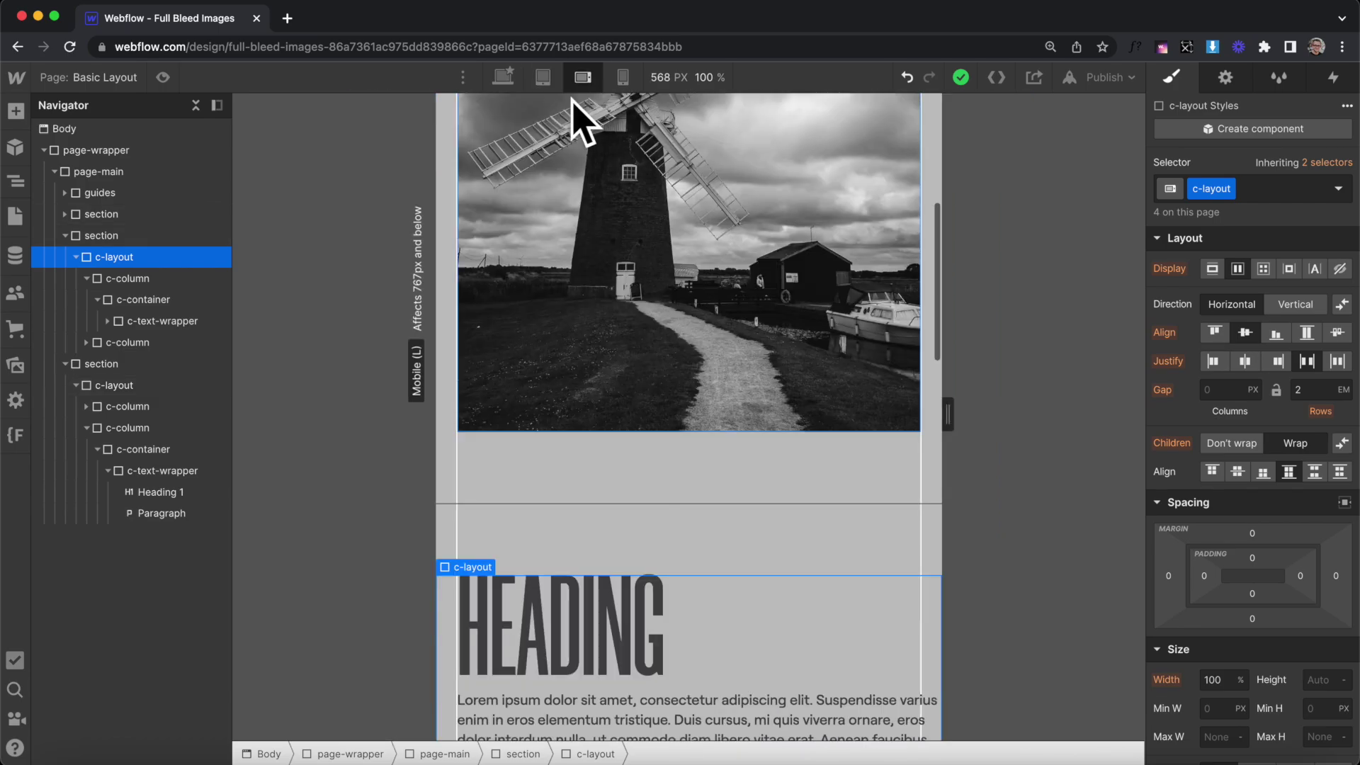
scroll(738, 342, up, 6)
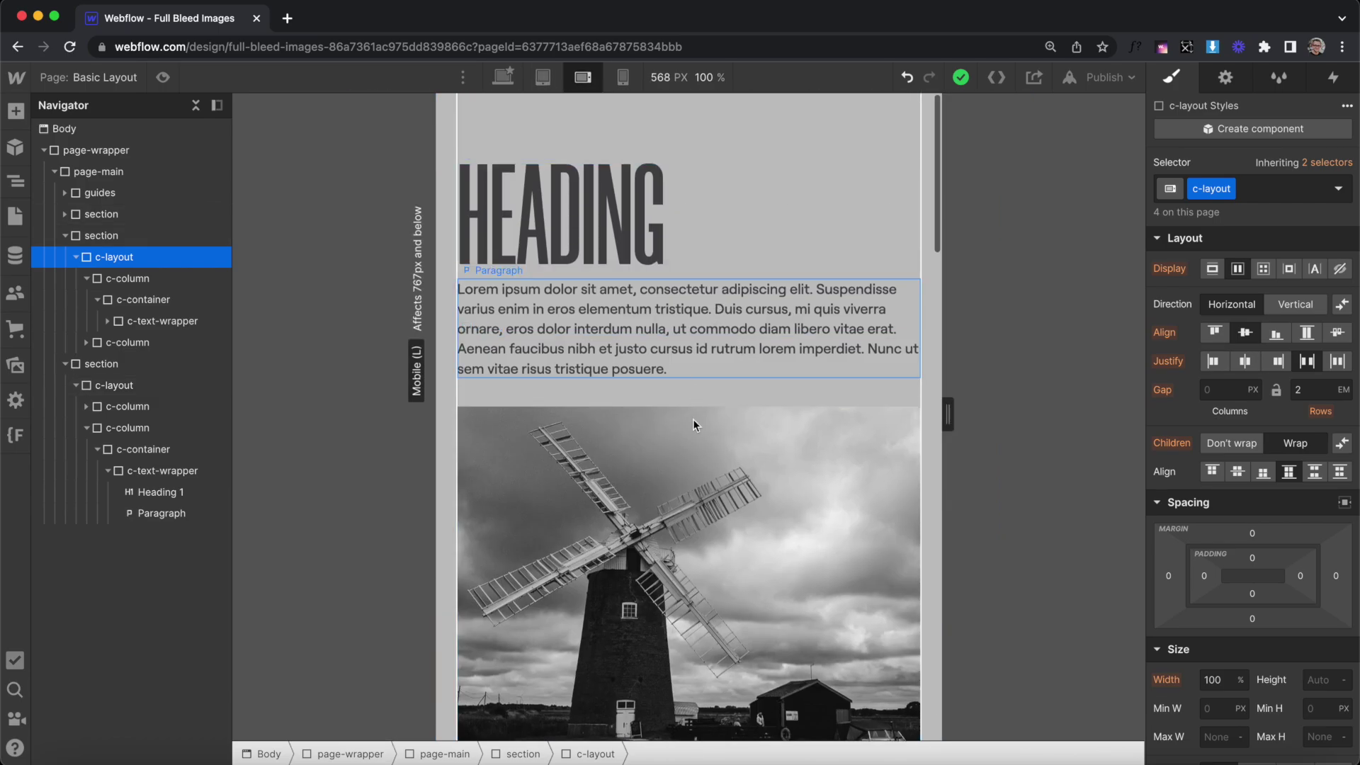
scroll(693, 420, up, 8)
scroll(674, 397, down, 6)
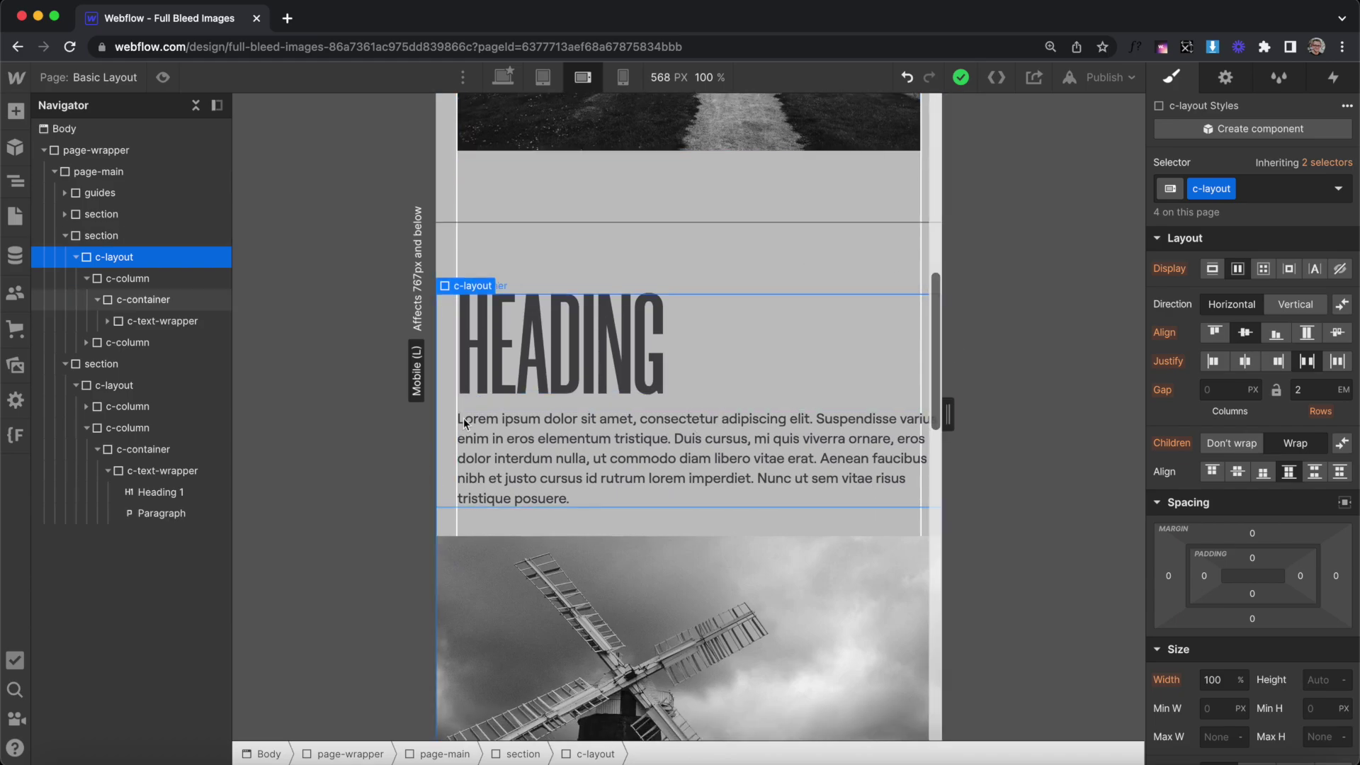
Step: At mobile landscape, remove is-pad-right-0 from the first full-bleed section's c-container and set the is-half-width max width to 80 em
click(613, 399)
click(613, 401)
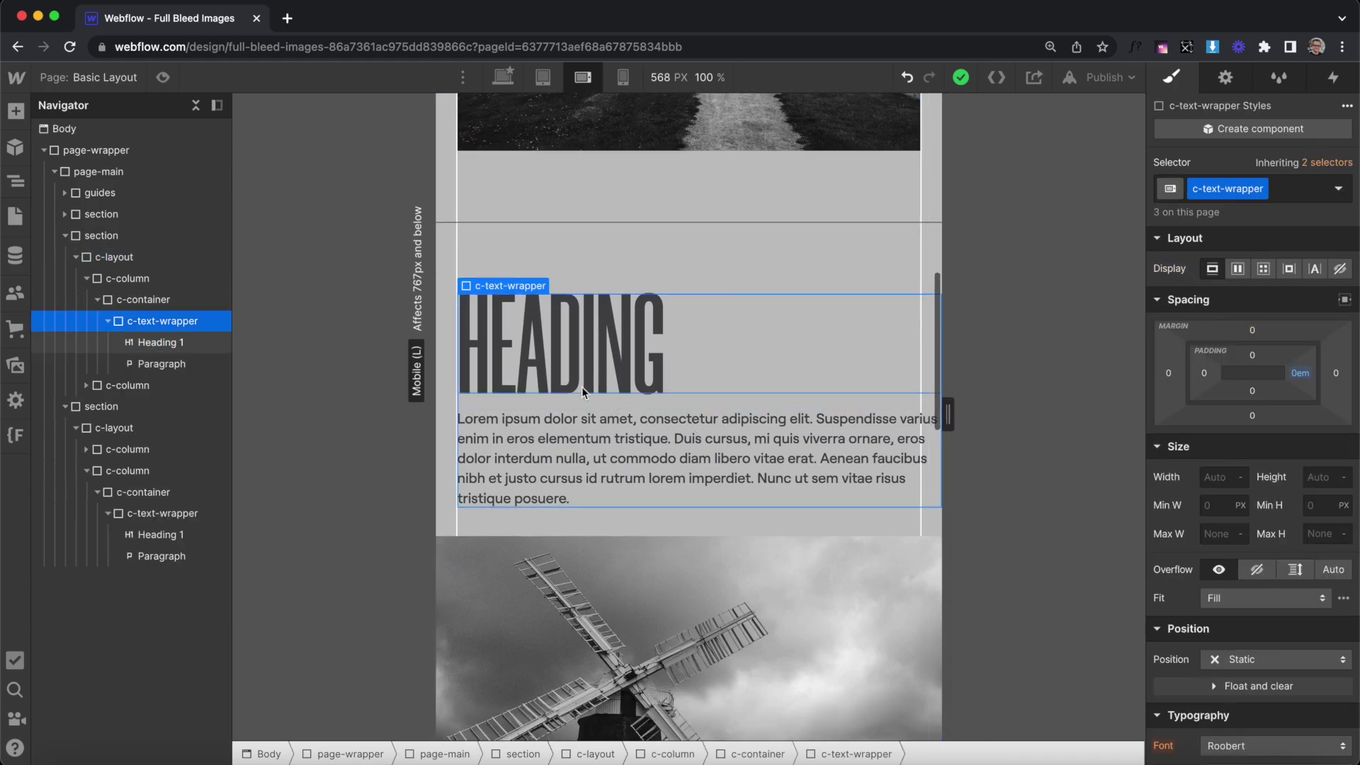
key(super+Up)
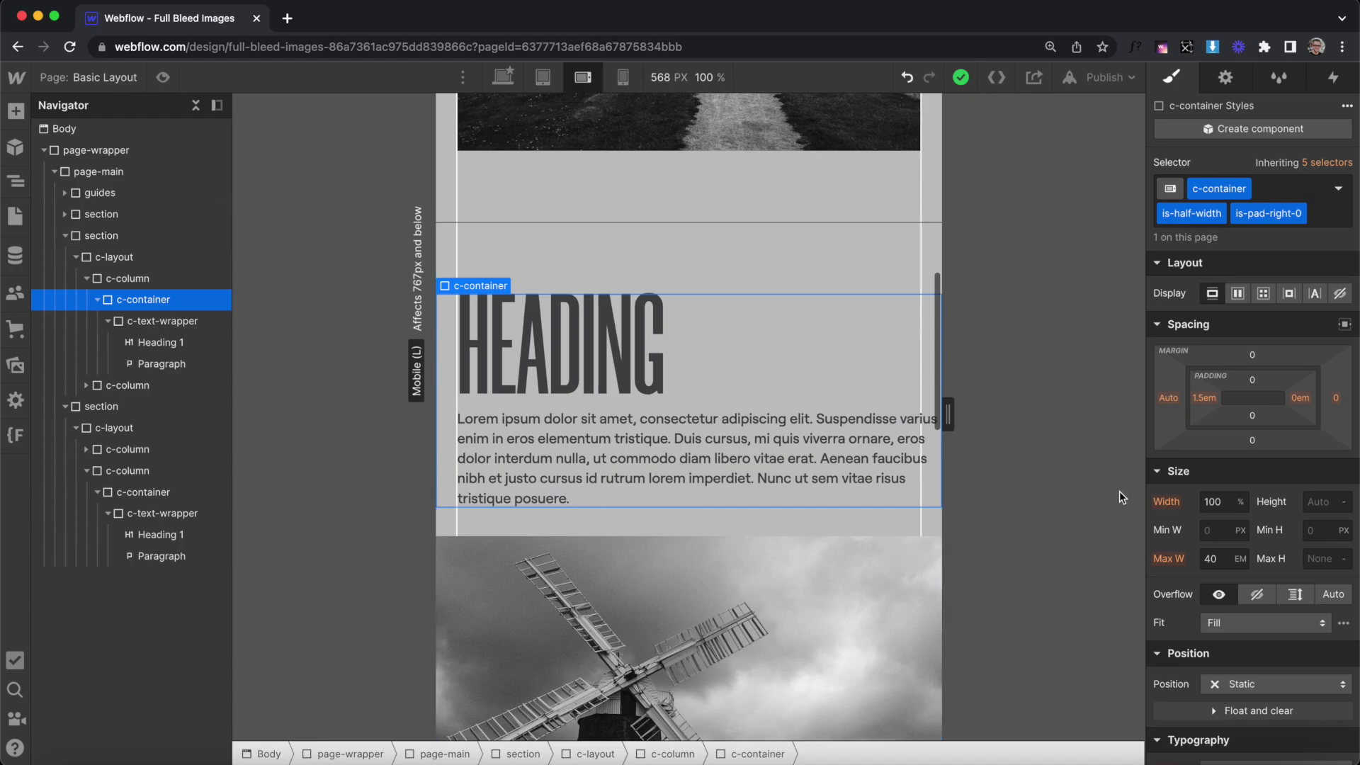
click(1227, 559)
click(1322, 225)
double_click(1274, 213)
click(1320, 225)
key(BackSpace)
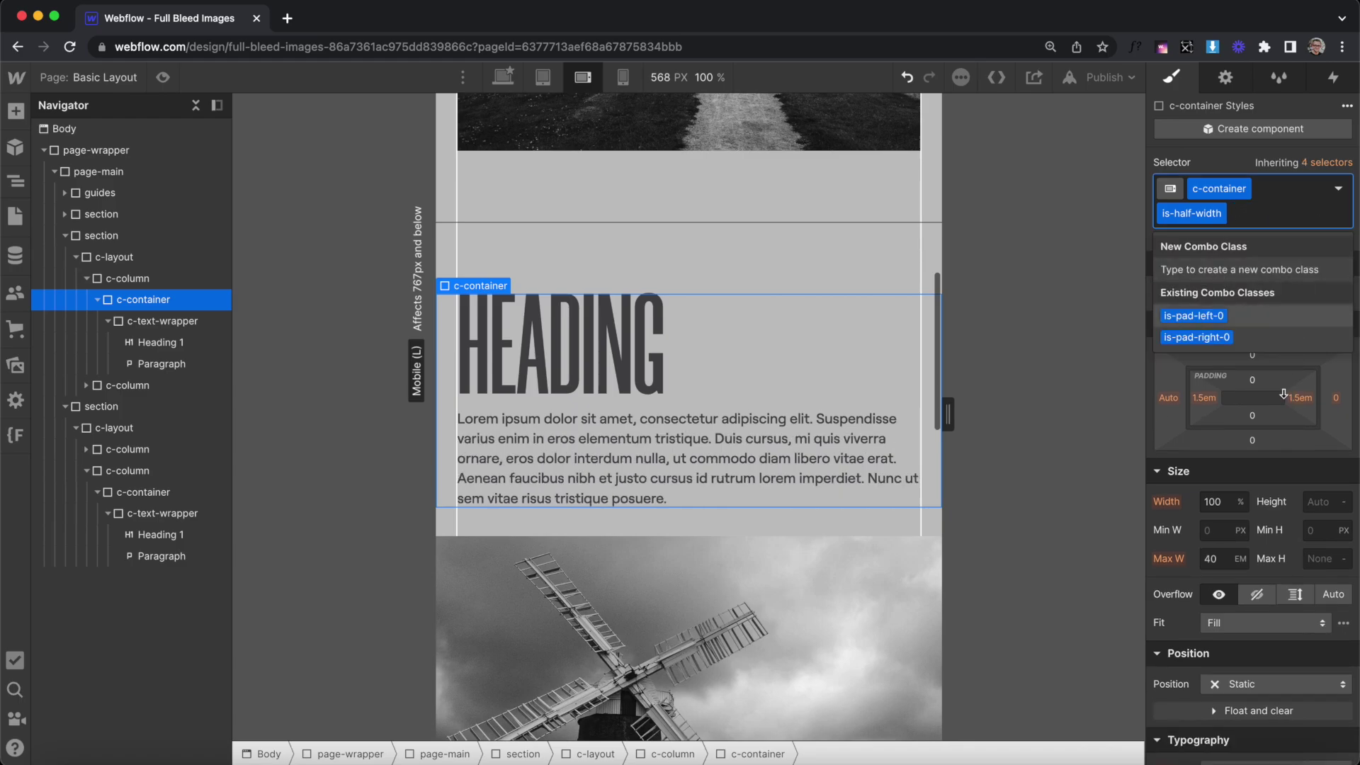
click(1213, 558)
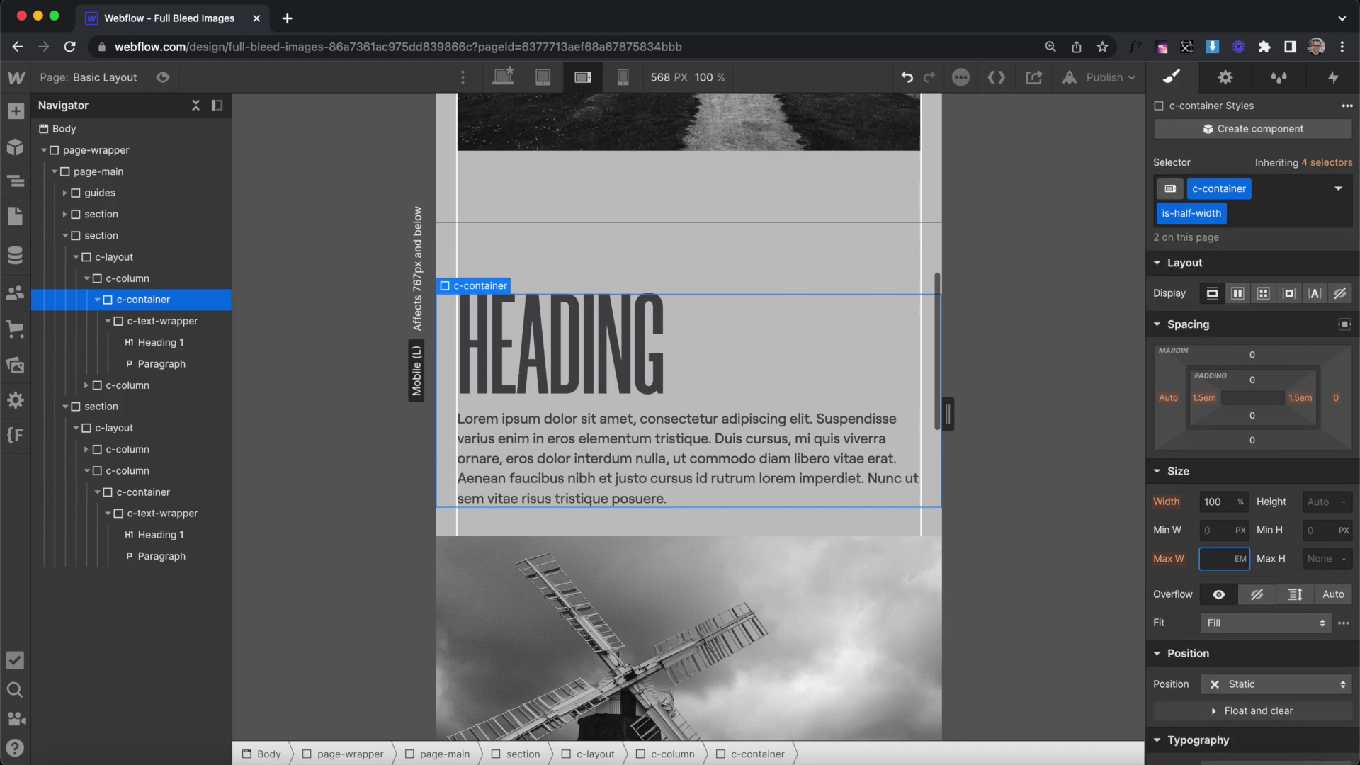
Step: Add the combo class is-pad-right-0 back to the container and set its right padding to 1.5 em
click(1268, 220)
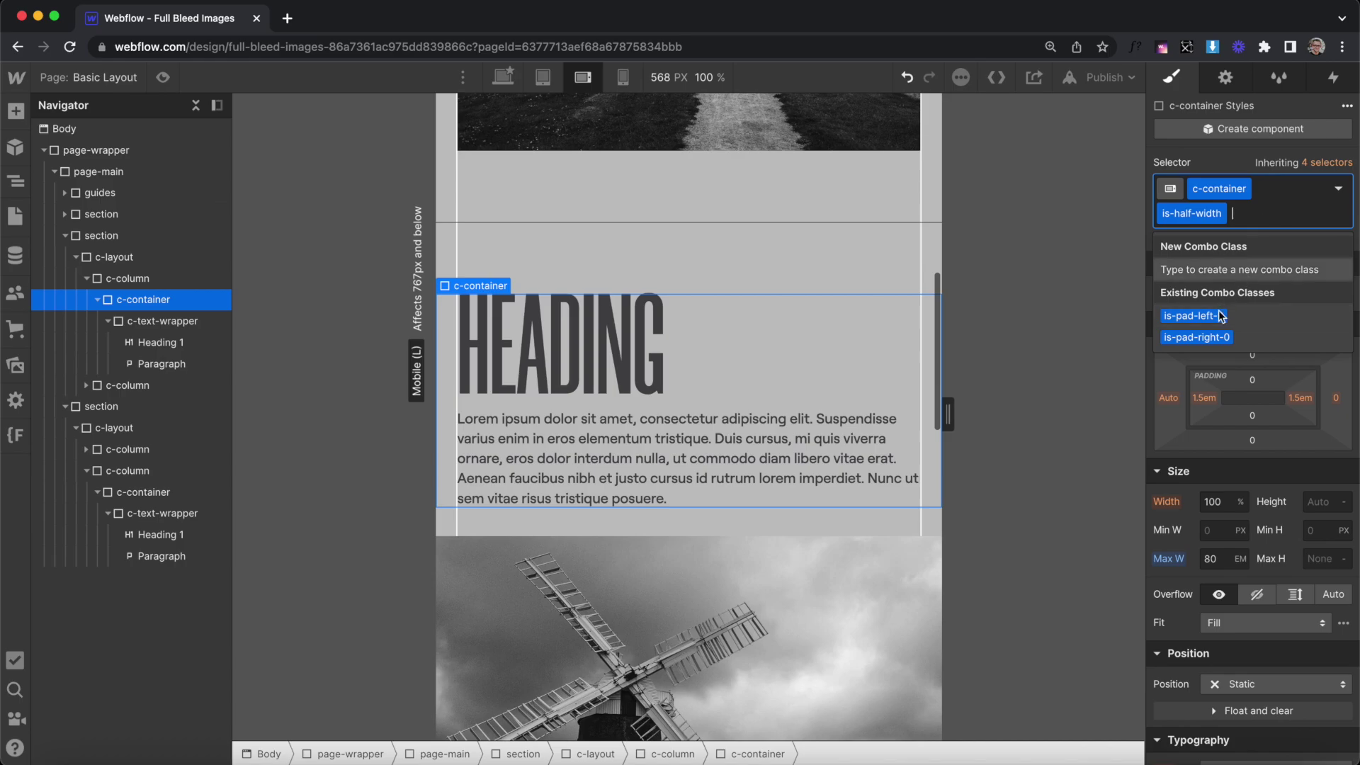
key(Down)
key(Down)
key(Return)
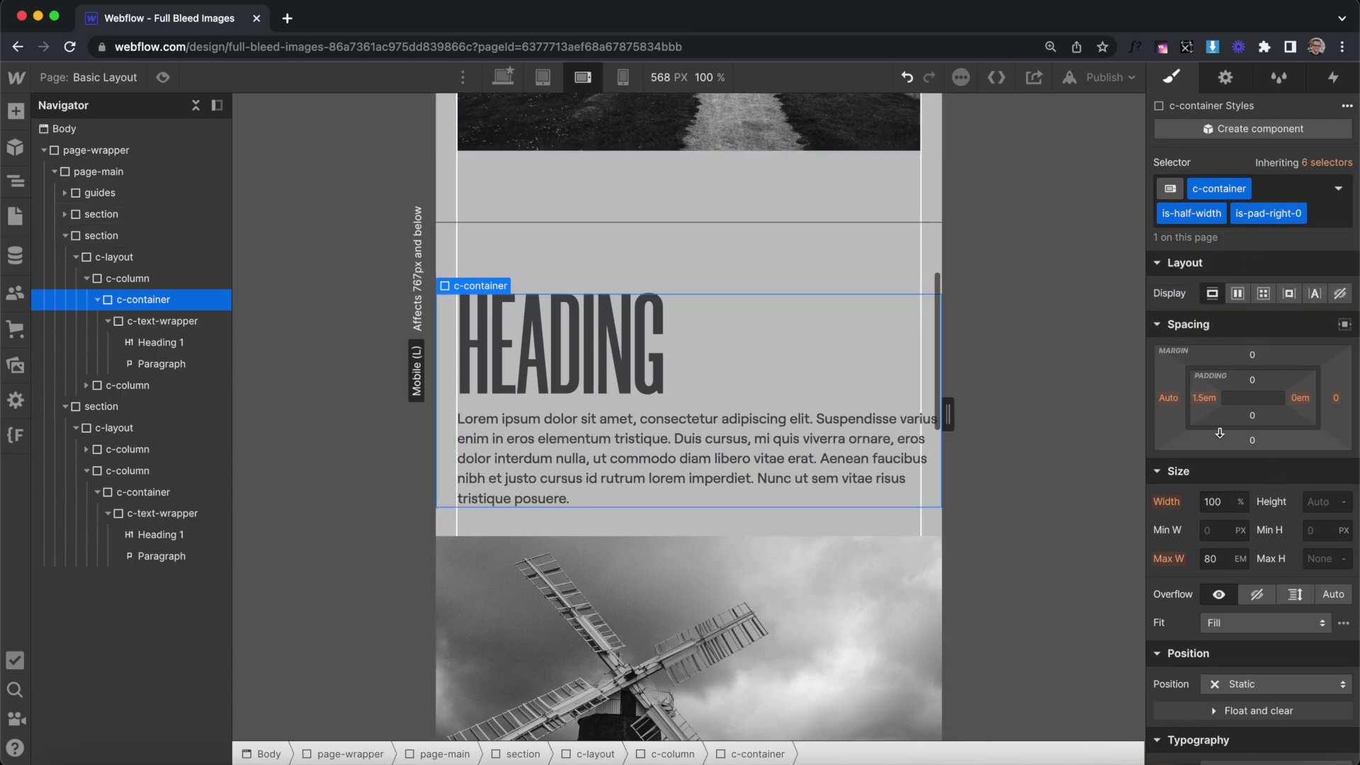
click(1300, 398)
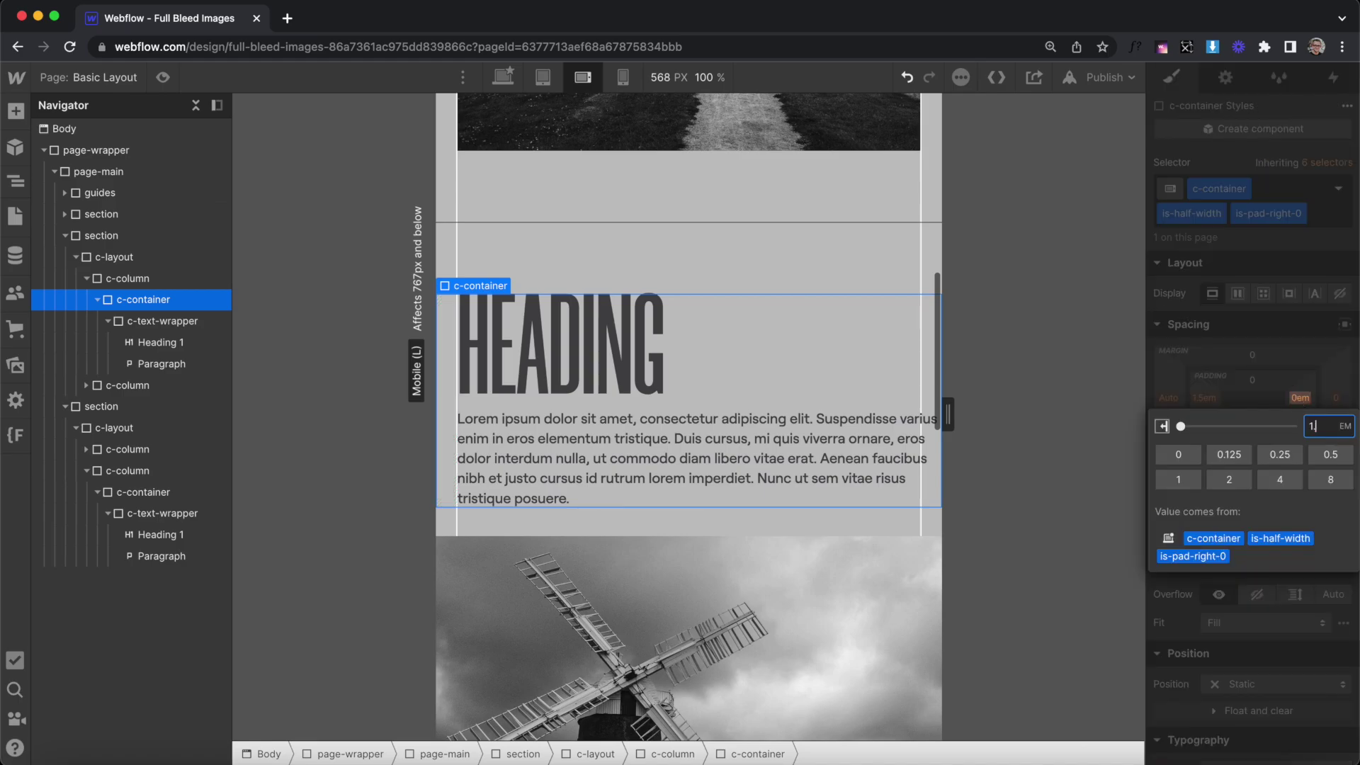
key(Return)
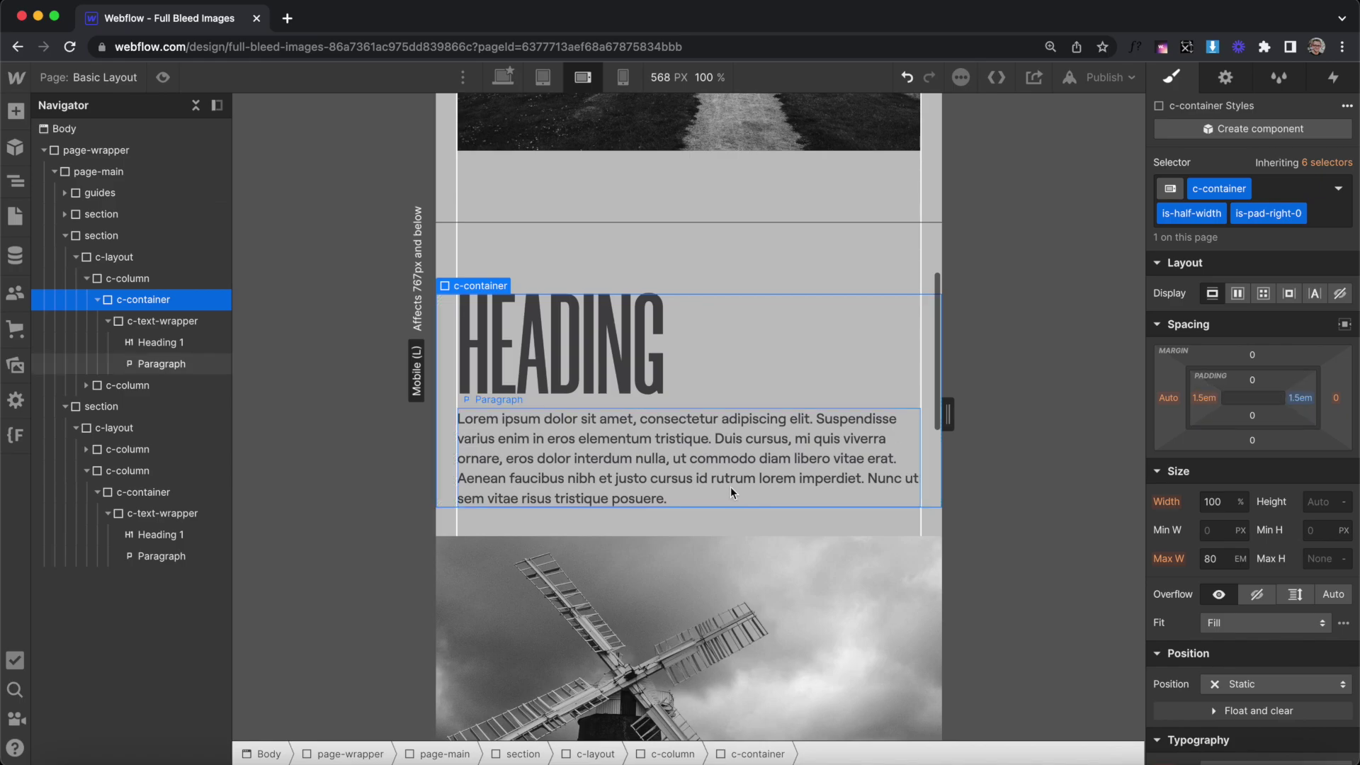
Step: Set the left padding of the is-inverted c-text-wrapper in the last section to 0 em at mobile landscape
scroll(732, 492, down, 15)
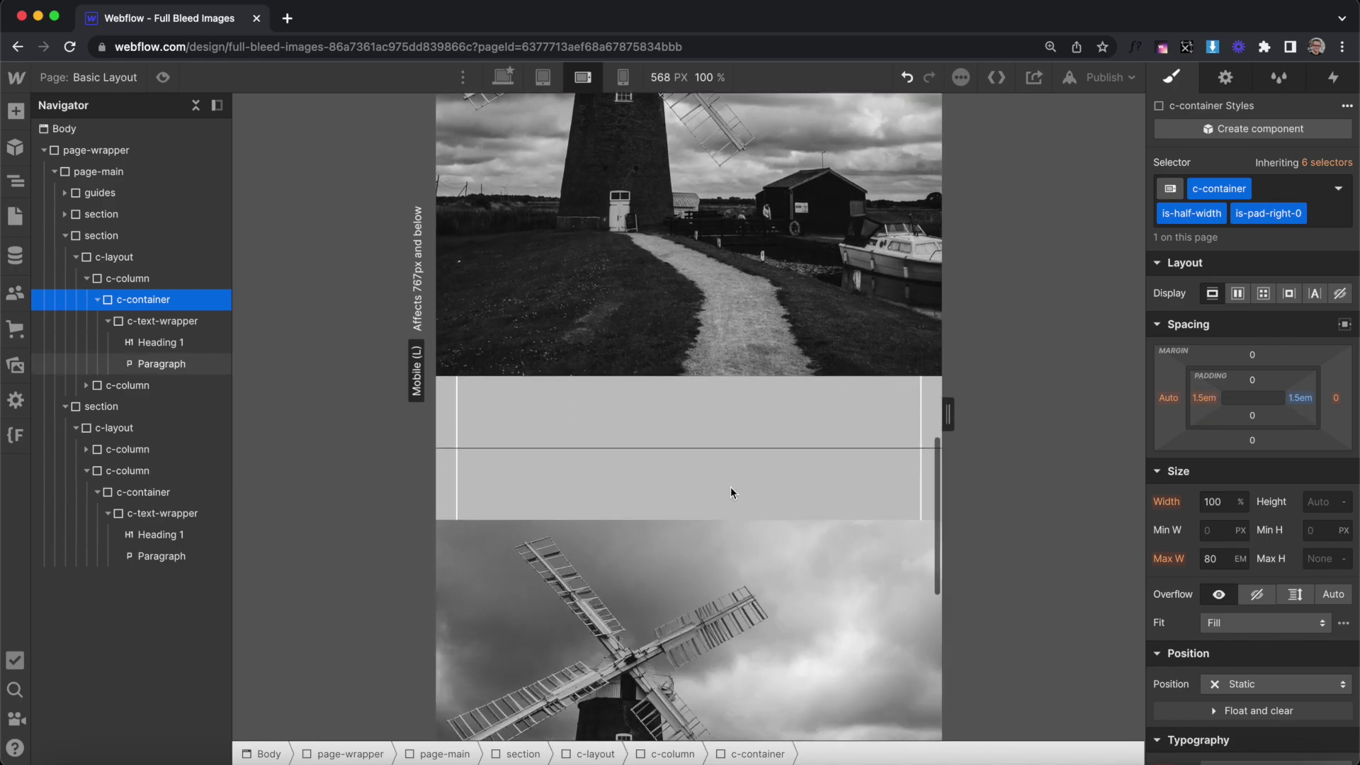
scroll(729, 486, down, 4)
click(759, 528)
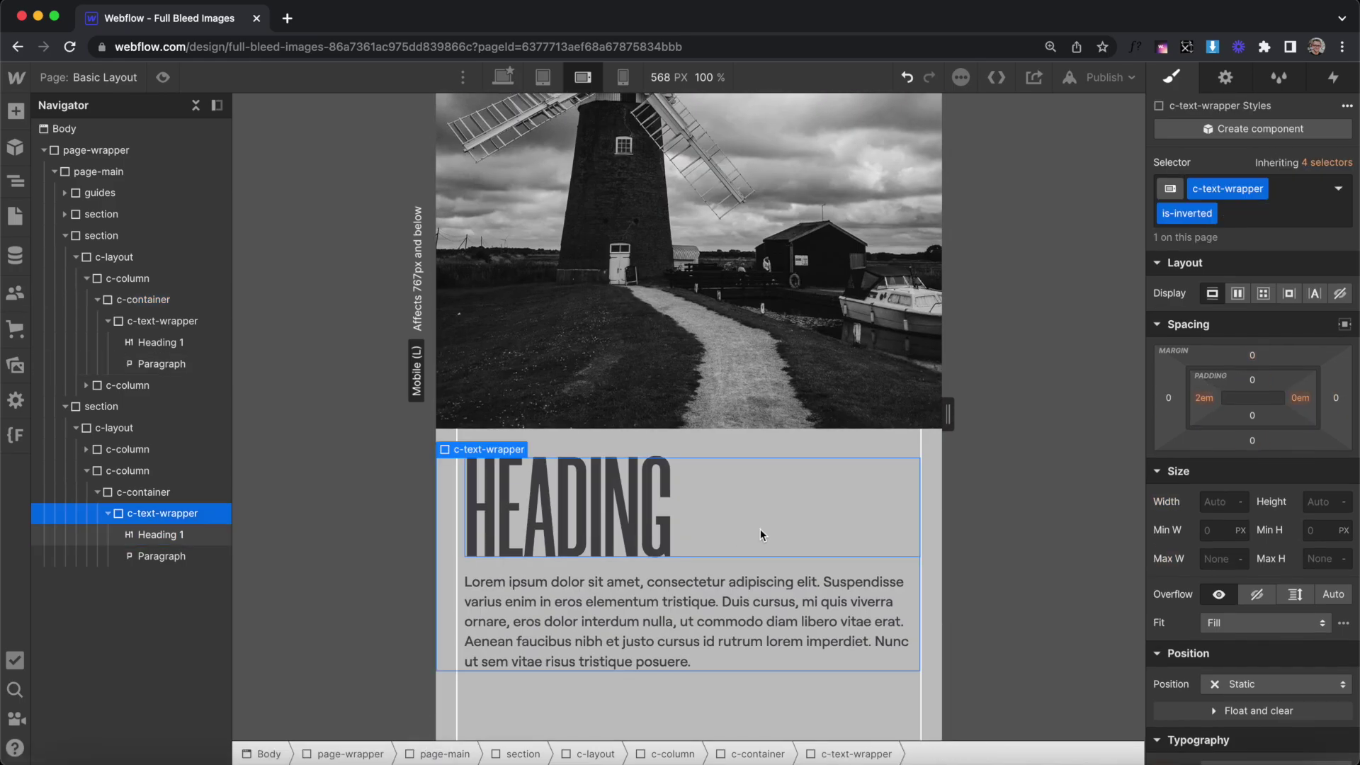
click(1209, 401)
key(Return)
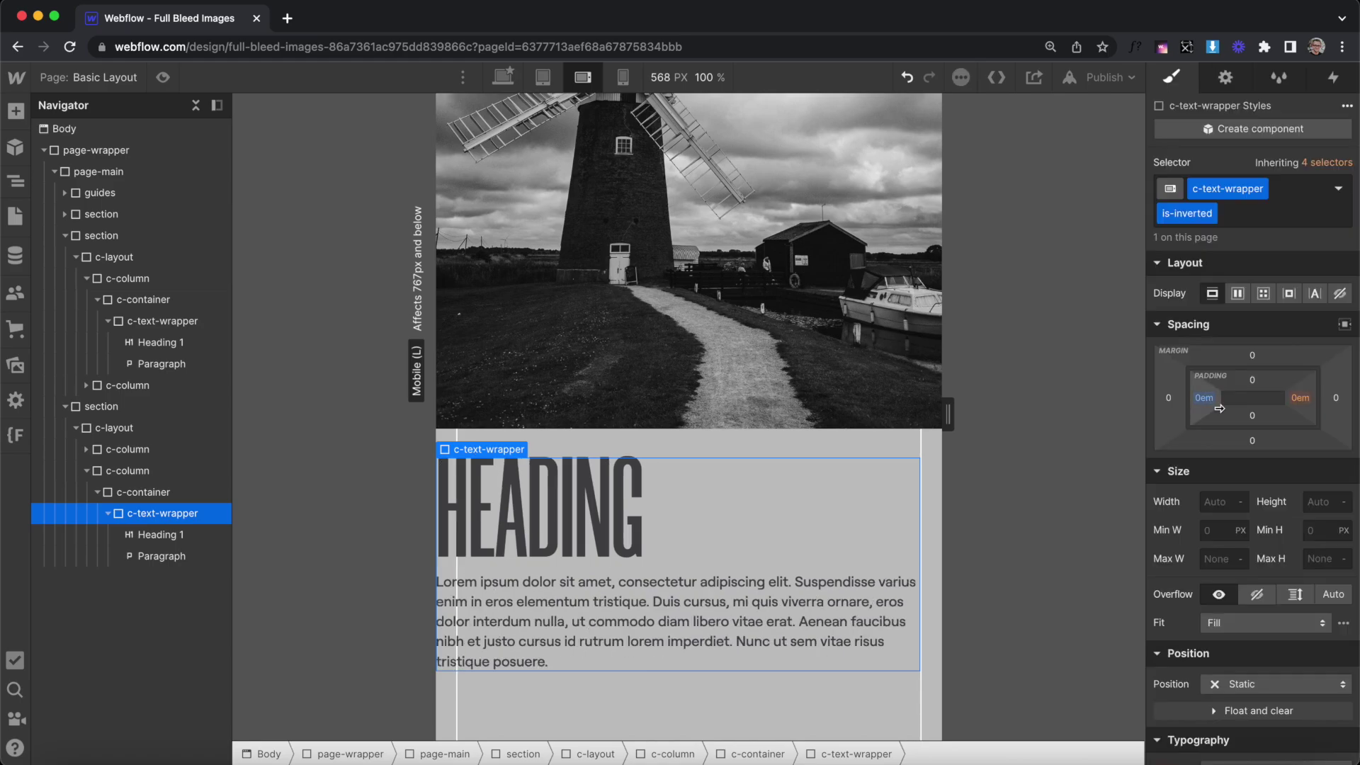
Step: Set the left padding of the is-pad-left-0 c-container in the last section to 1.5 em
click(177, 493)
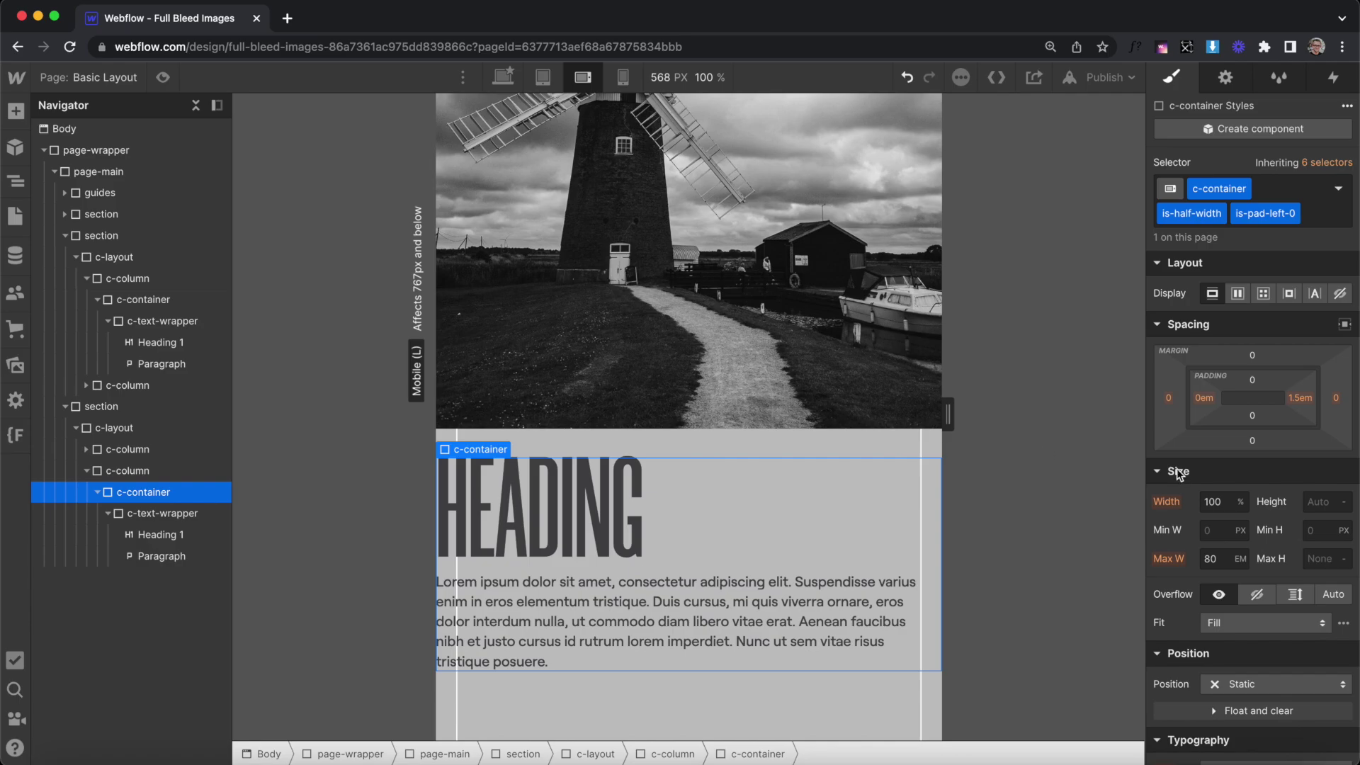
click(1206, 401)
text(1)
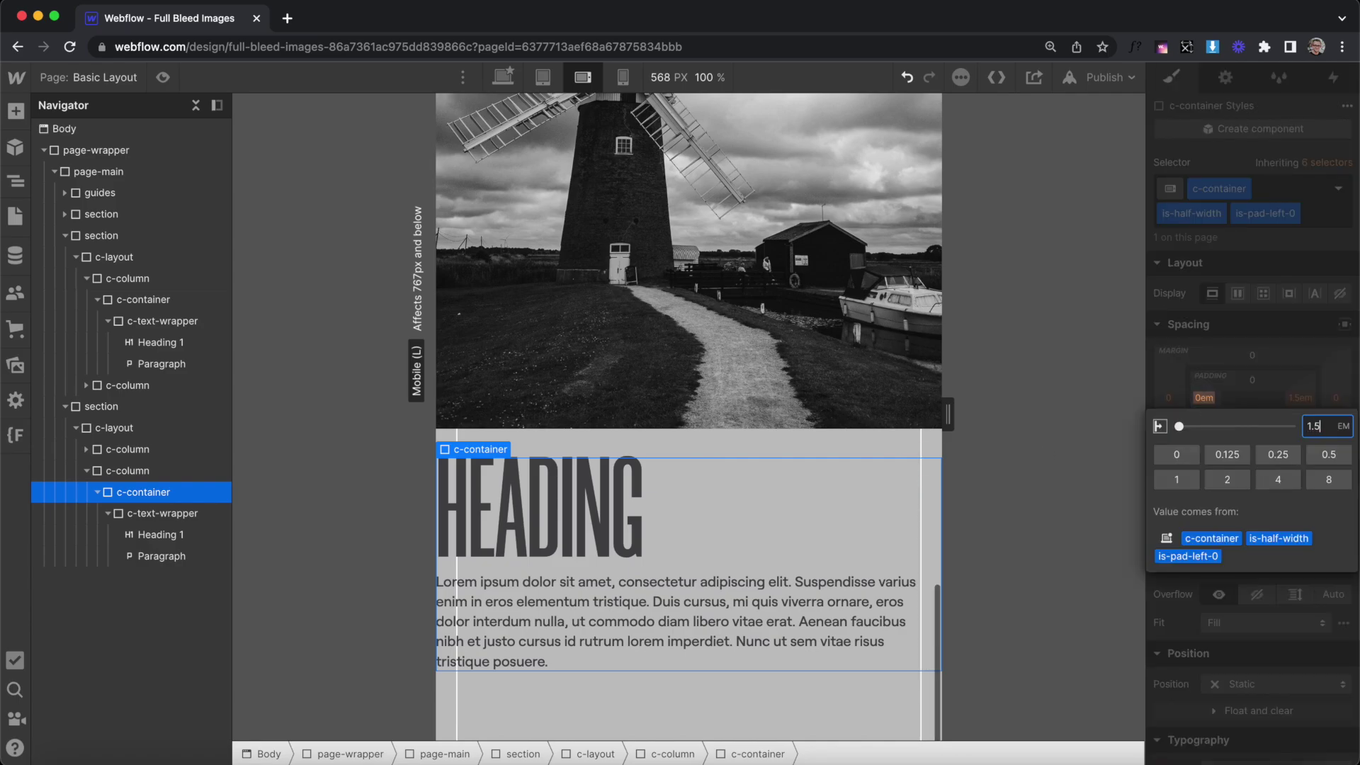
text(.5)
key(Return)
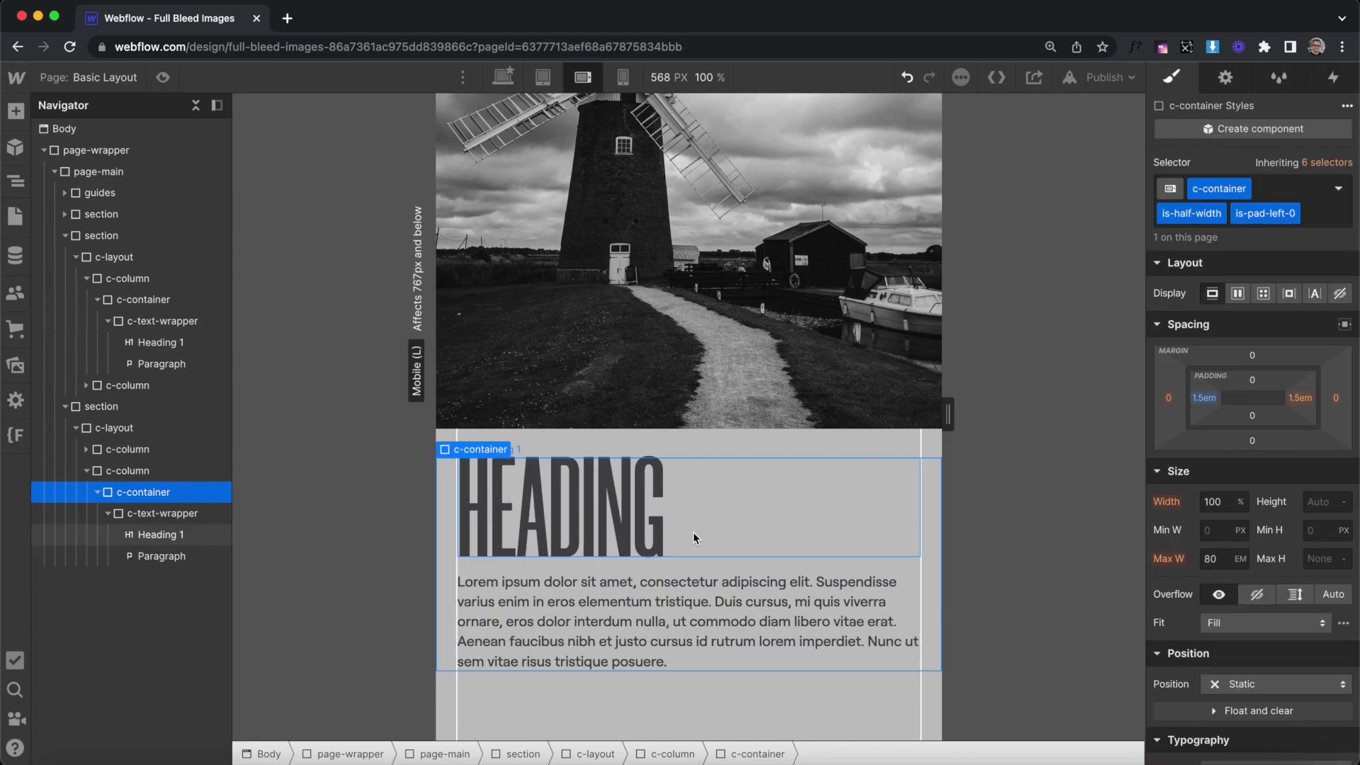
Step: Preview the page while resizing the canvas from a narrow mobile width to a wide desktop width, and exit the preview
scroll(737, 394, up, 3)
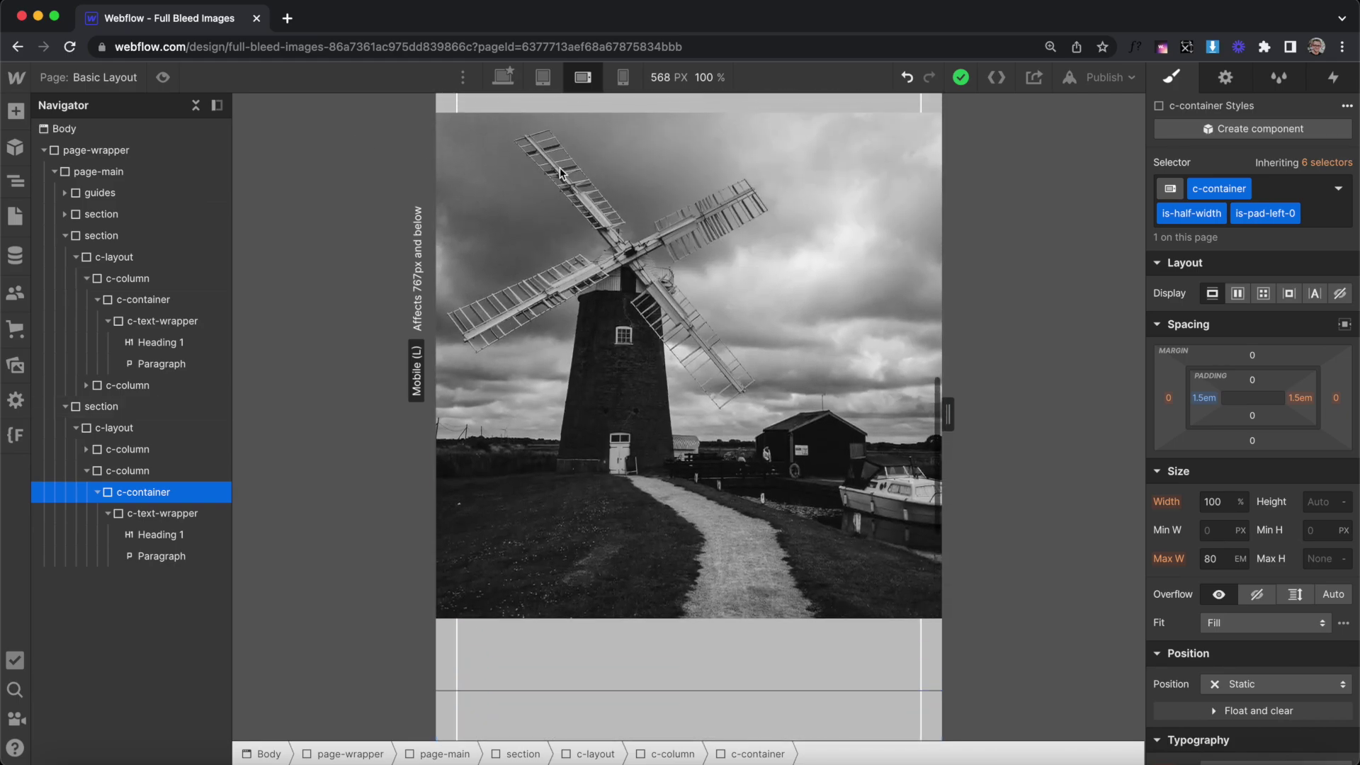
scroll(686, 209, down, 3)
scroll(492, 153, up, 5)
click(162, 77)
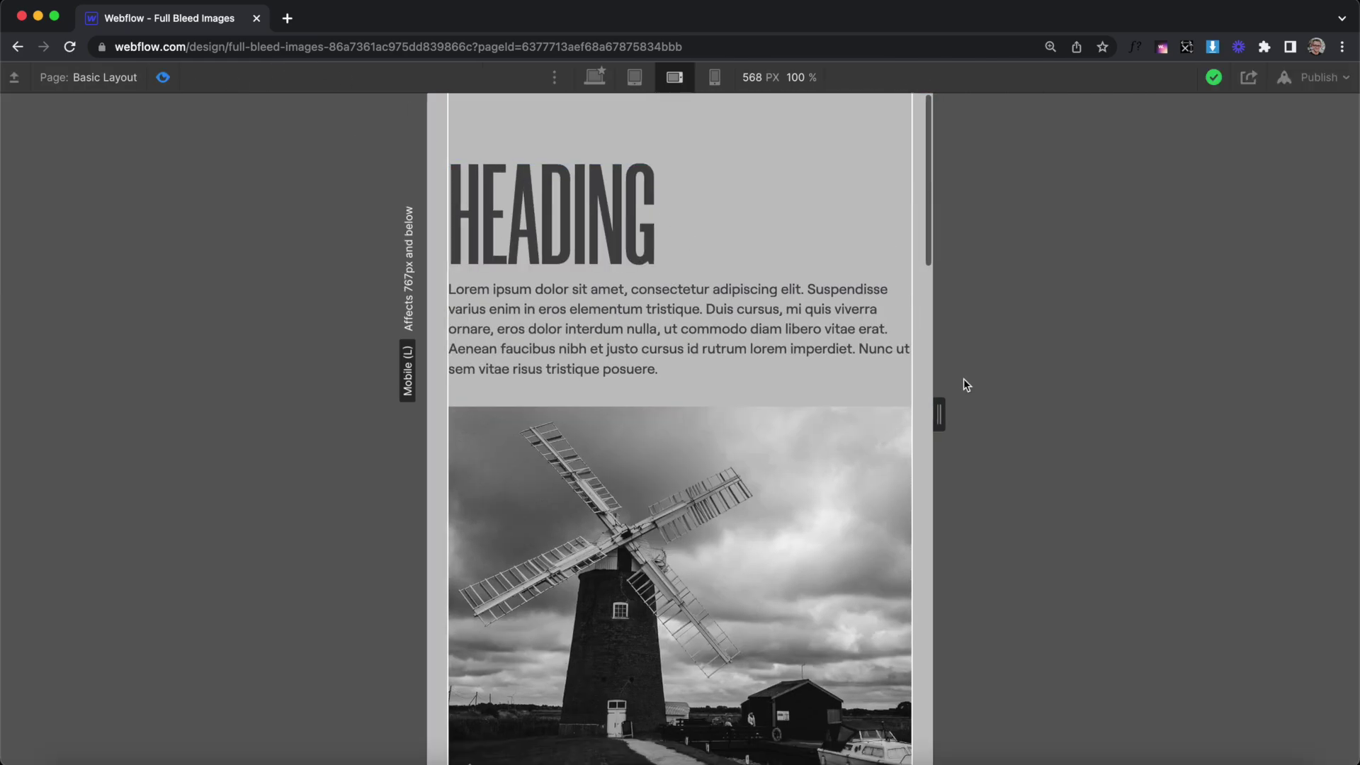
drag(951, 434, 789, 491)
scroll(747, 512, down, 2)
scroll(746, 511, up, 2)
drag(810, 416, 1317, 440)
scroll(996, 373, up, 5)
scroll(996, 372, down, 2)
scroll(995, 376, up, 3)
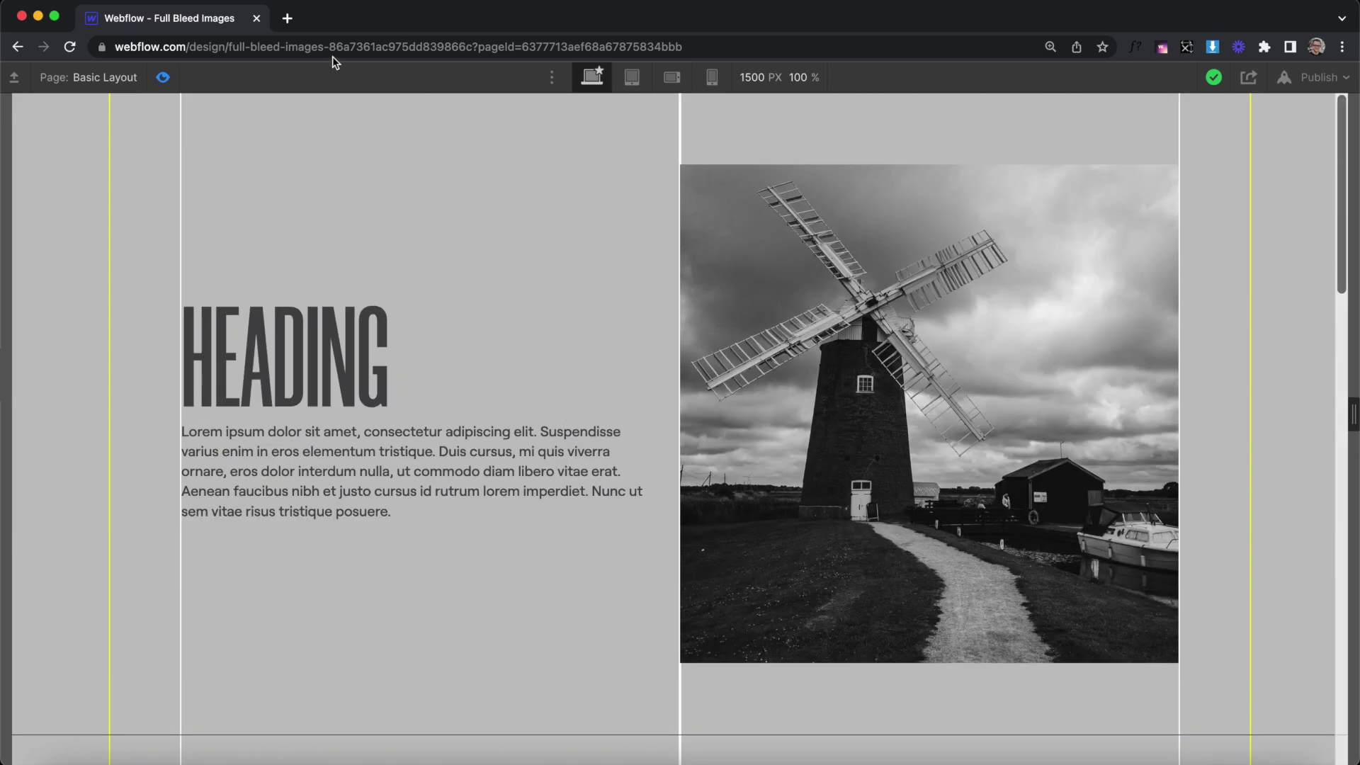
click(167, 79)
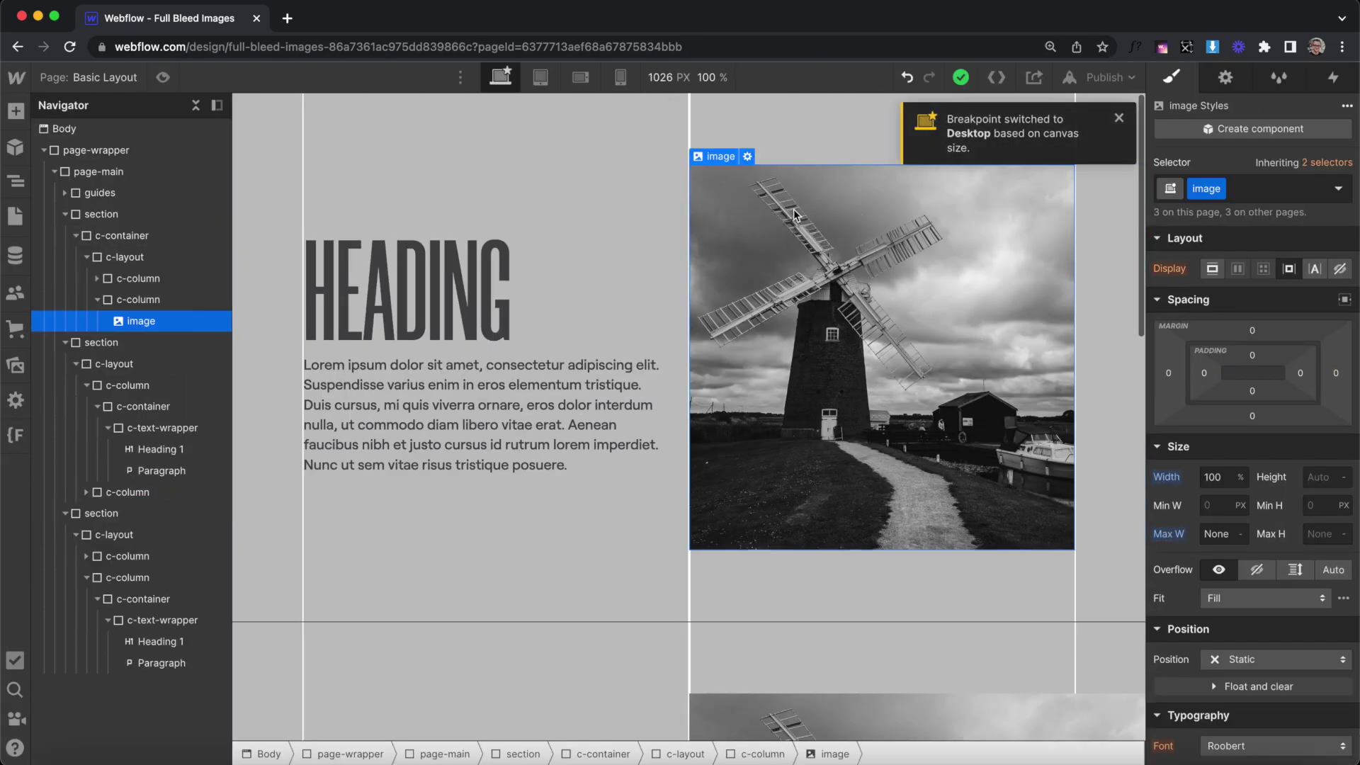
Step: Set the canvas width to 1500 px
click(673, 84)
text(1500)
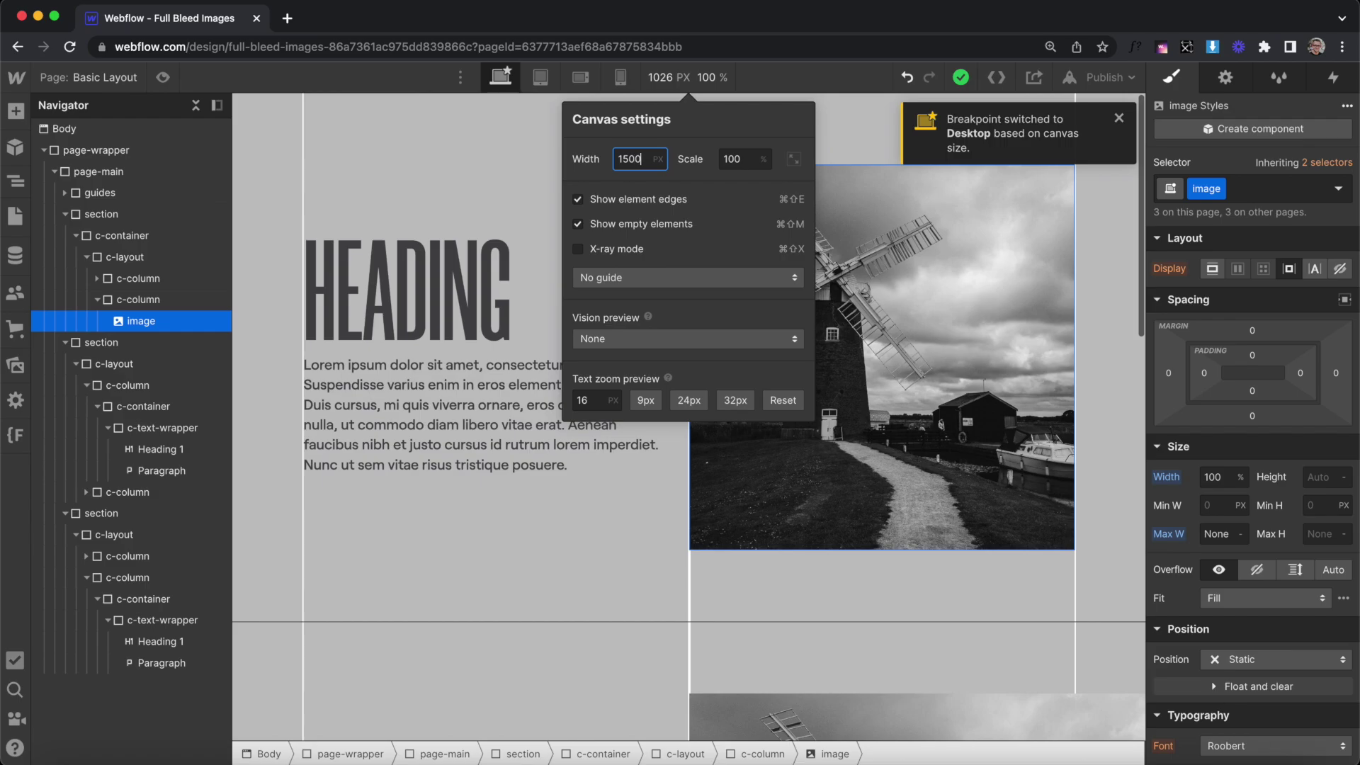
key(Return)
click(908, 252)
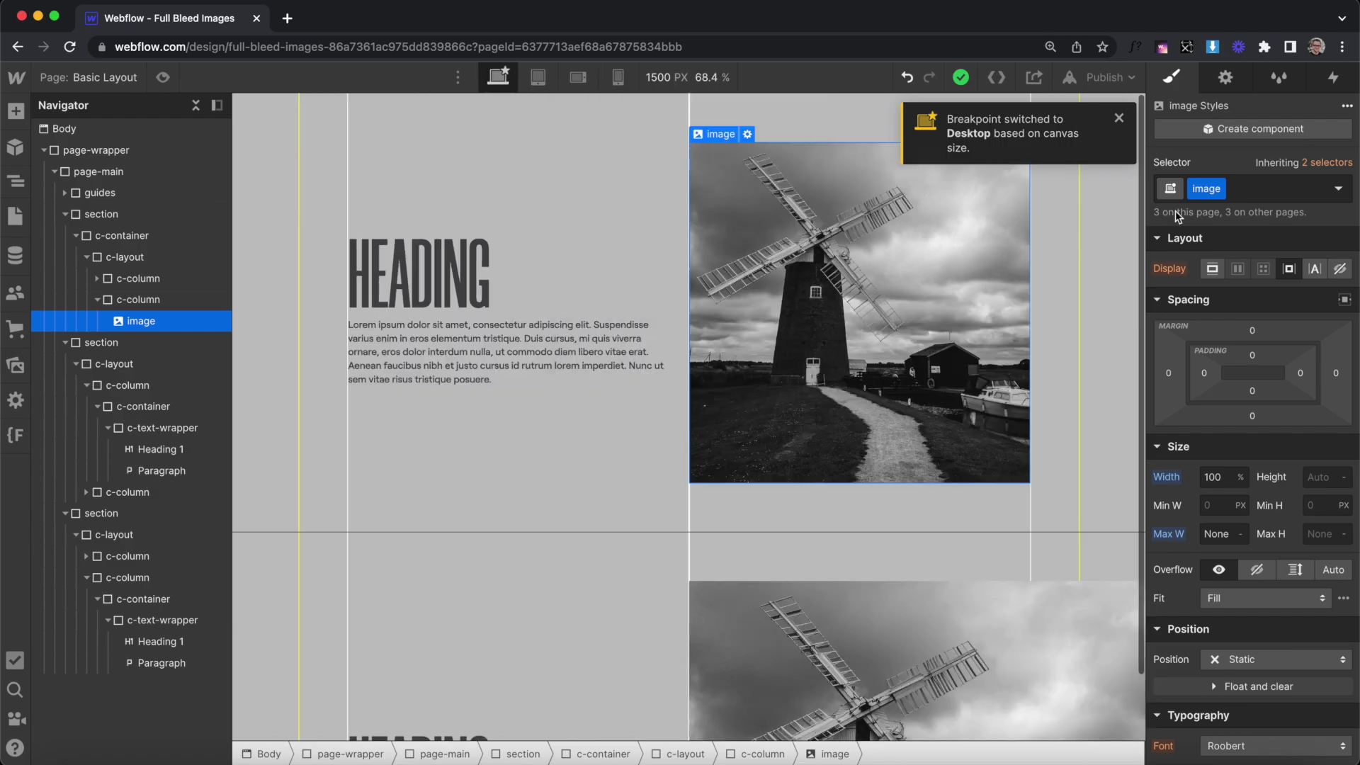
Step: Add a new combo class named is-larger to the image in the first section
click(1273, 192)
text(is-larg)
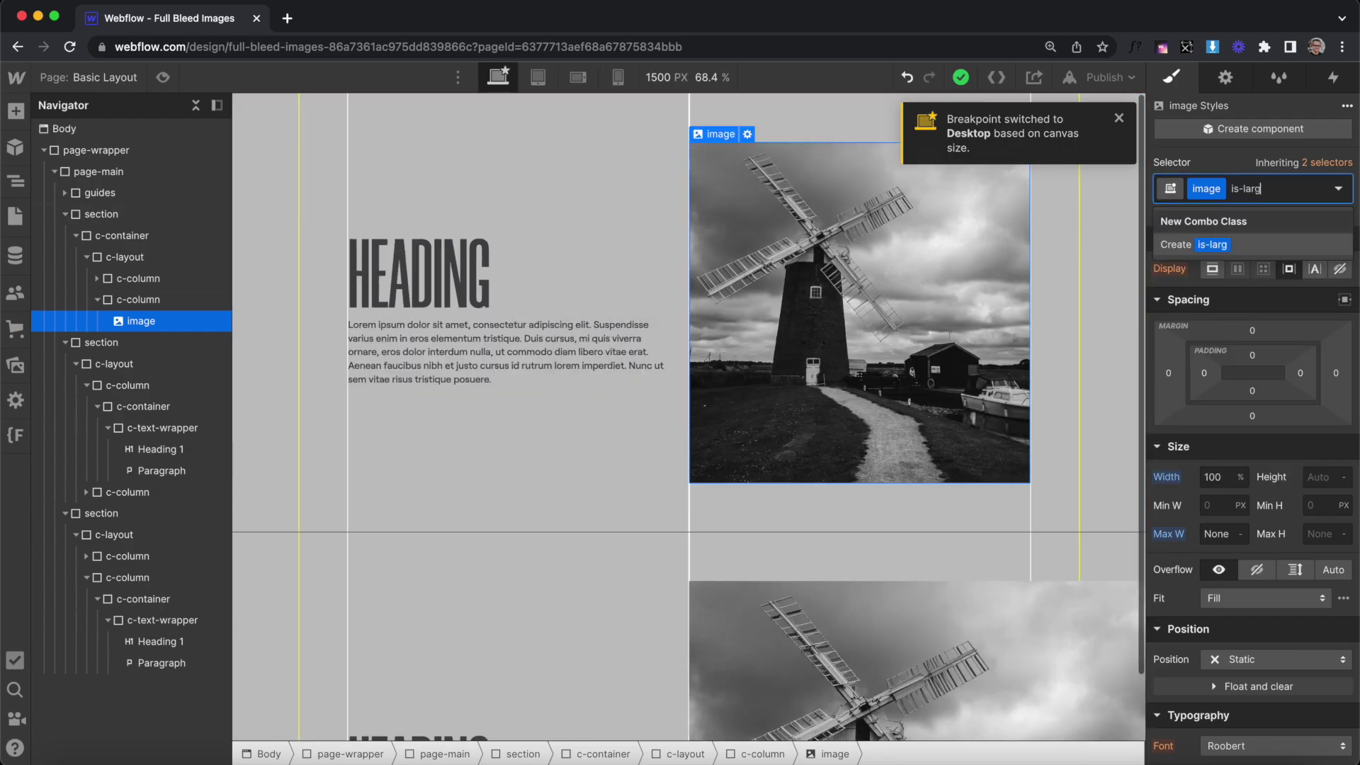
text(er)
key(Return)
Step: Set the is-larger image's width to 126%, select its parent c-column, and dismiss the breakpoint notification
click(1216, 477)
text(120)
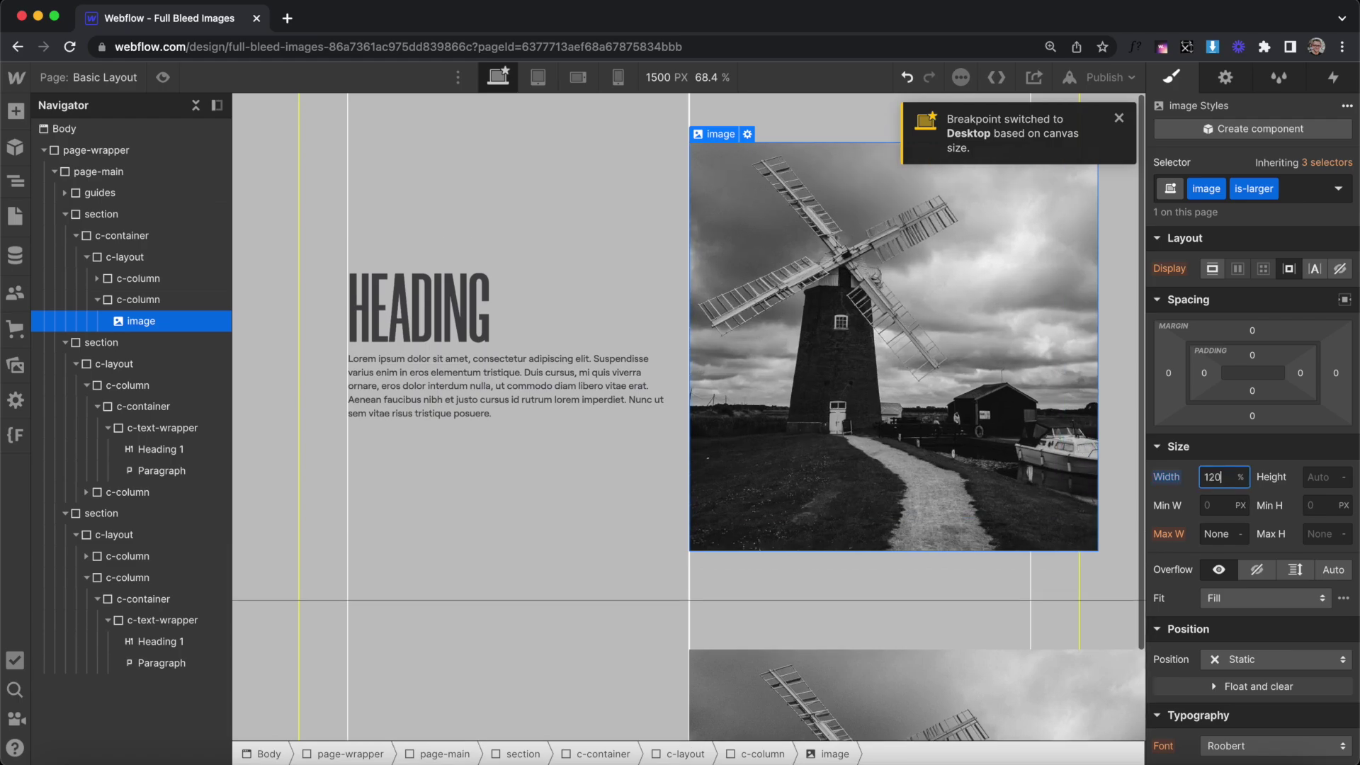
key(shift+Up)
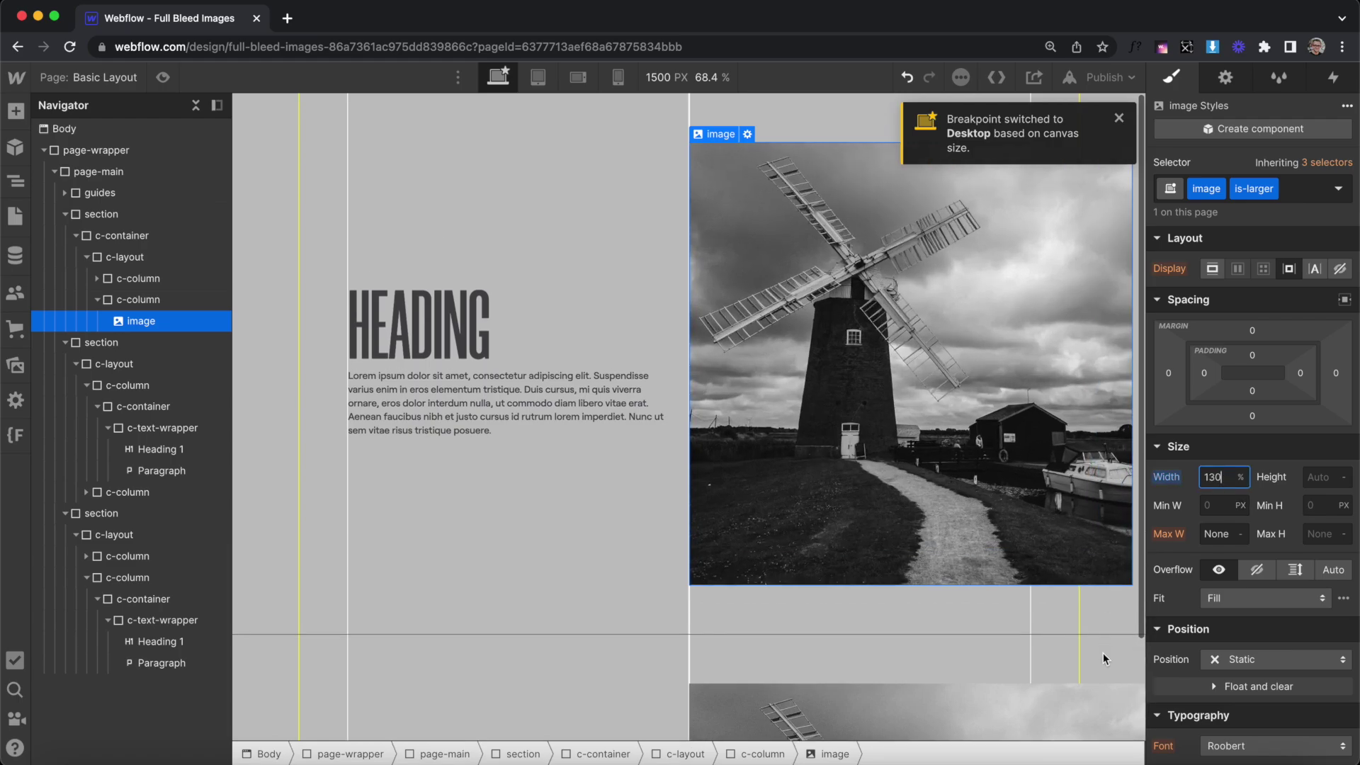
key(Down)
key(Down)
key(Down)
key(Down)
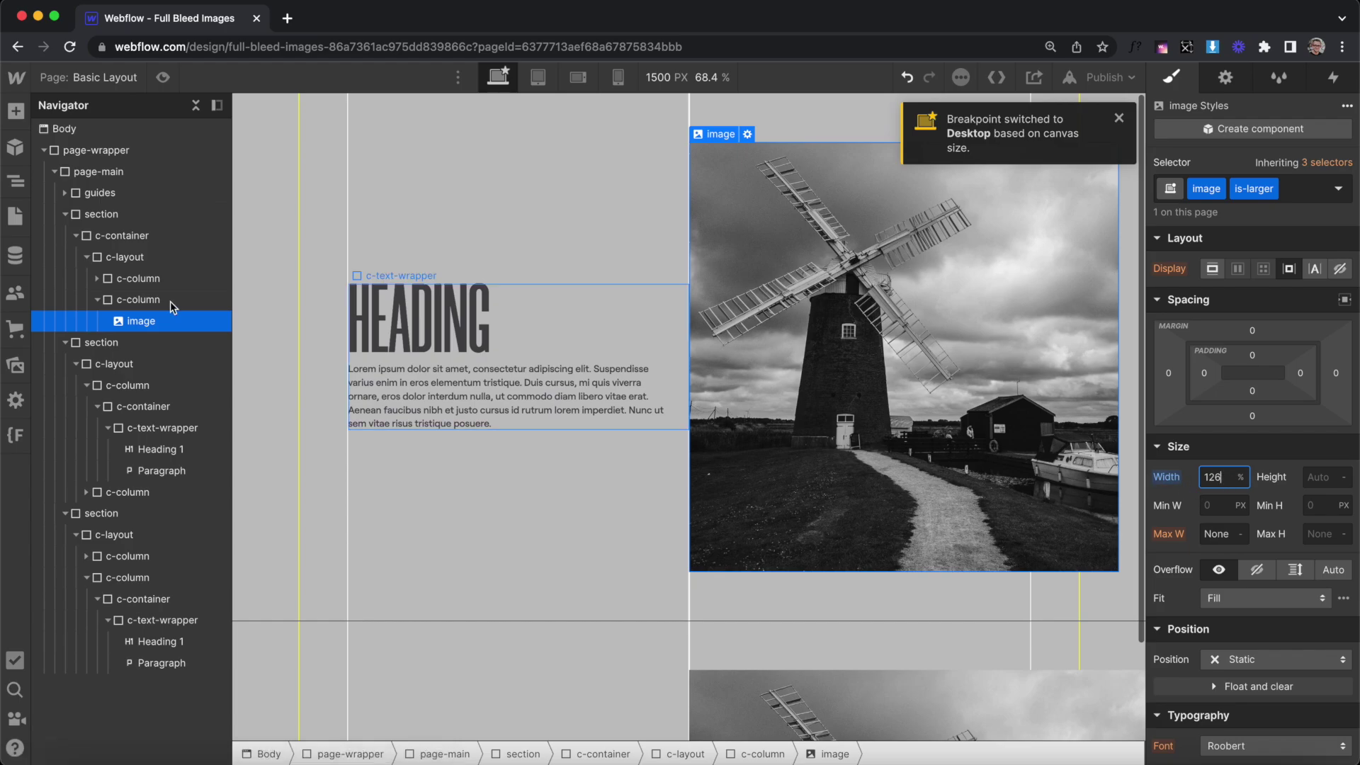
click(935, 311)
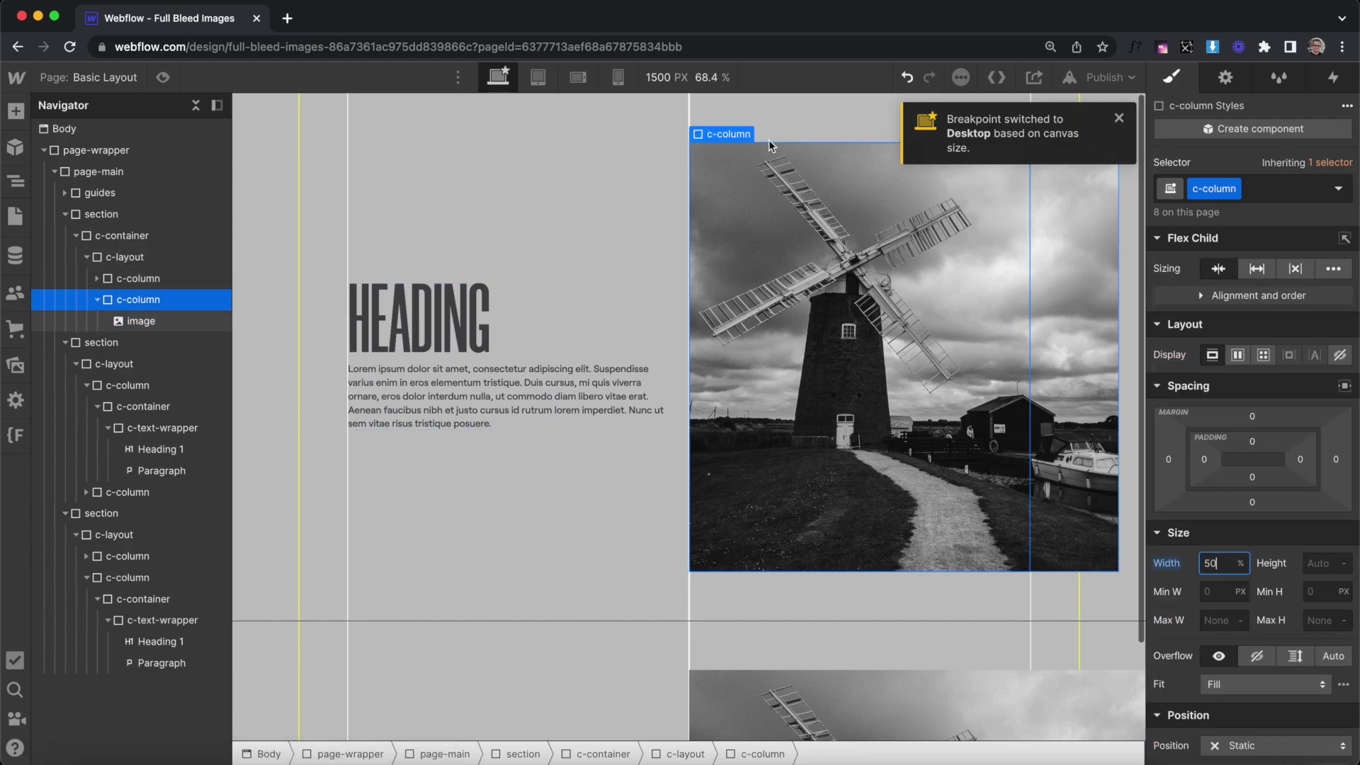
click(1123, 119)
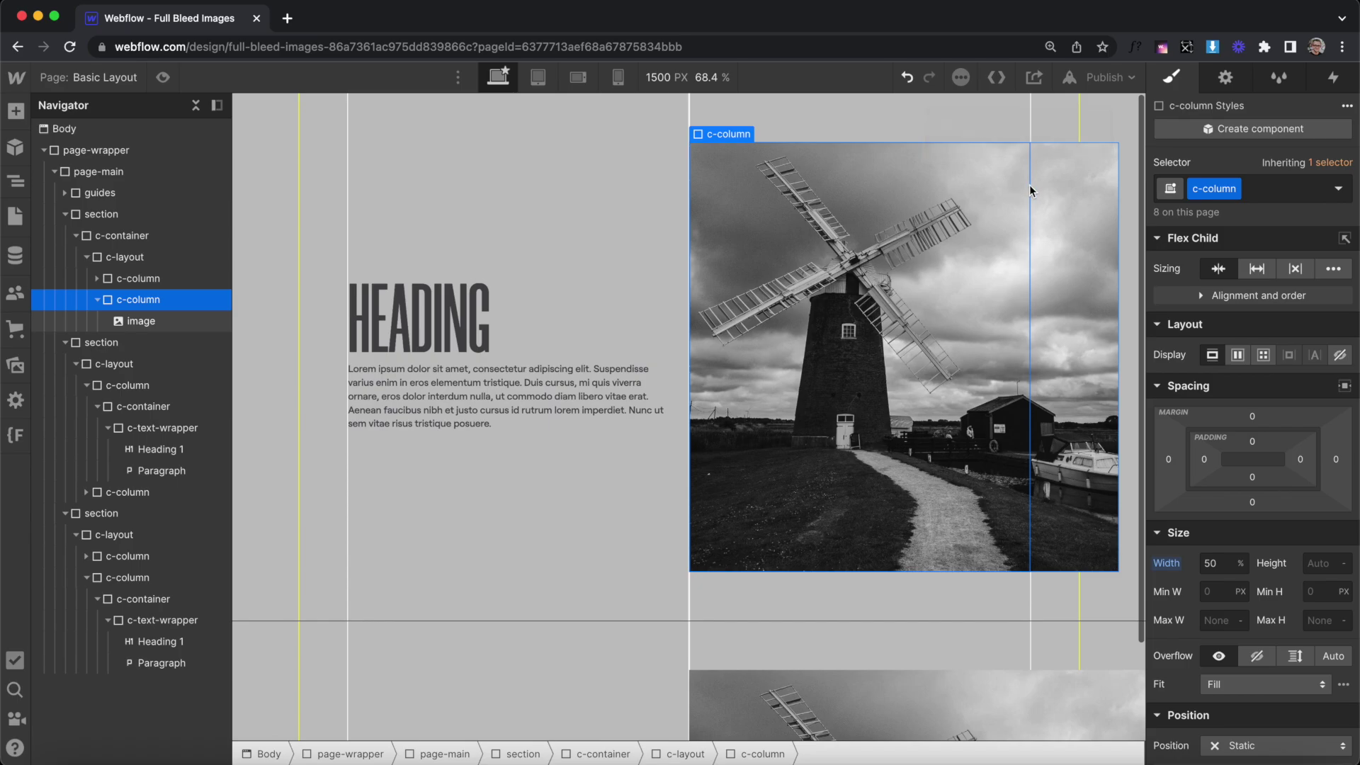
Step: Preview the page at the tablet breakpoint and resize the canvas to a wider width
click(164, 77)
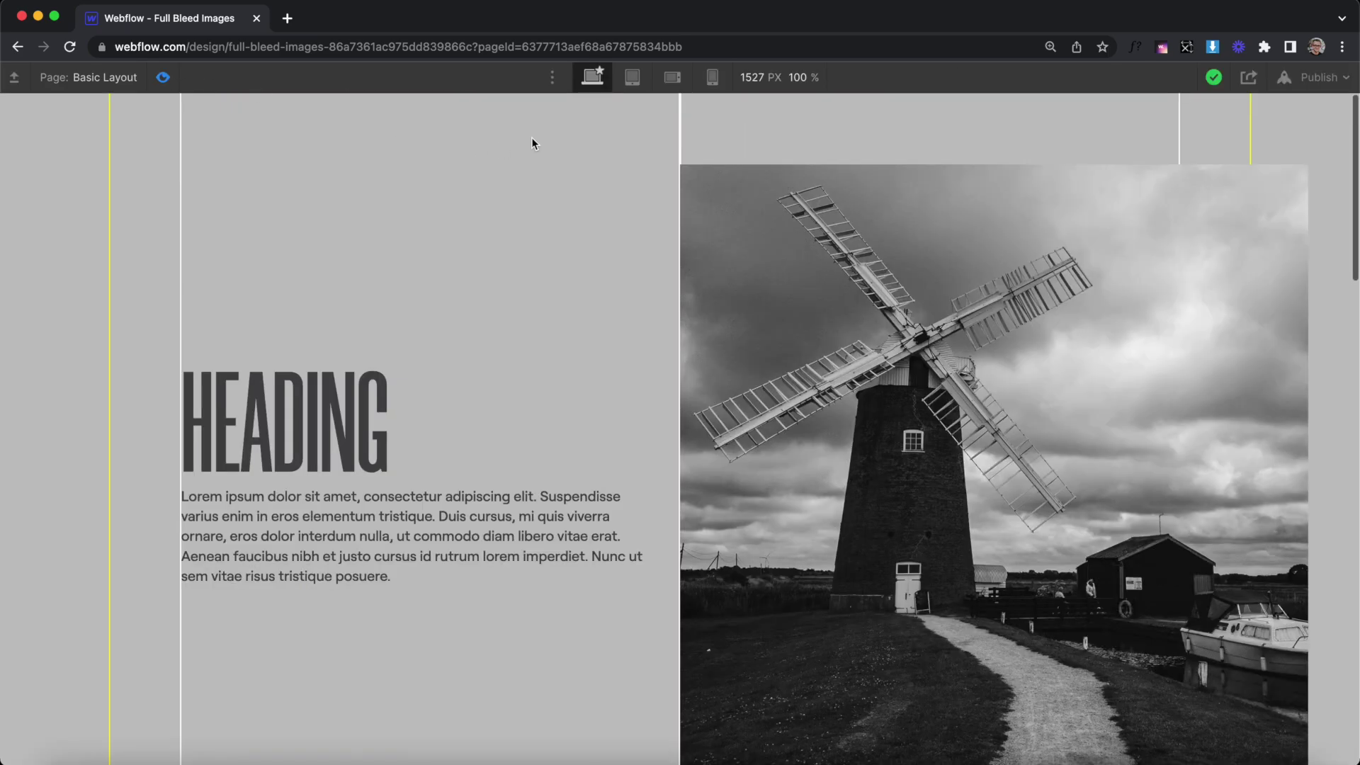
click(631, 77)
drag(1027, 425, 1356, 416)
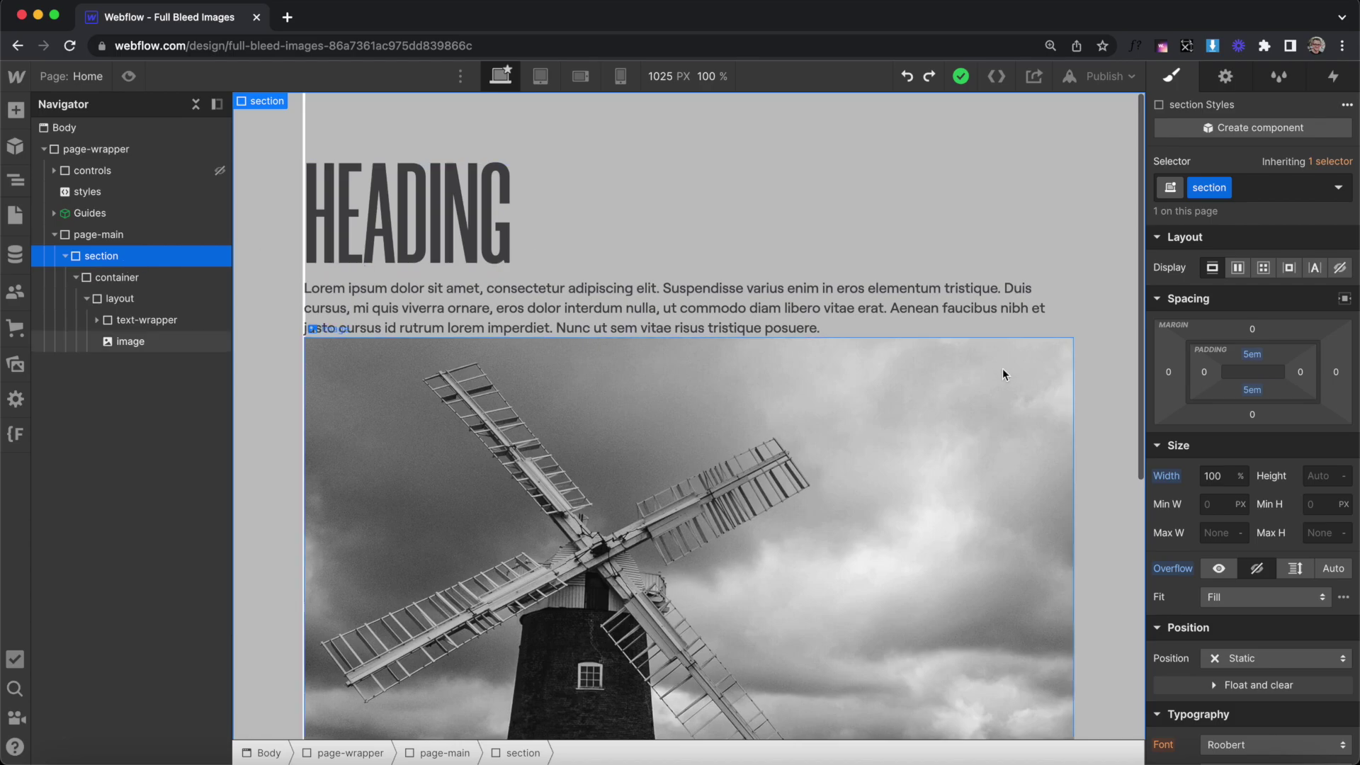
Step: Check the container's padding and size styles at the desktop and tablet breakpoints of the Home page
click(173, 276)
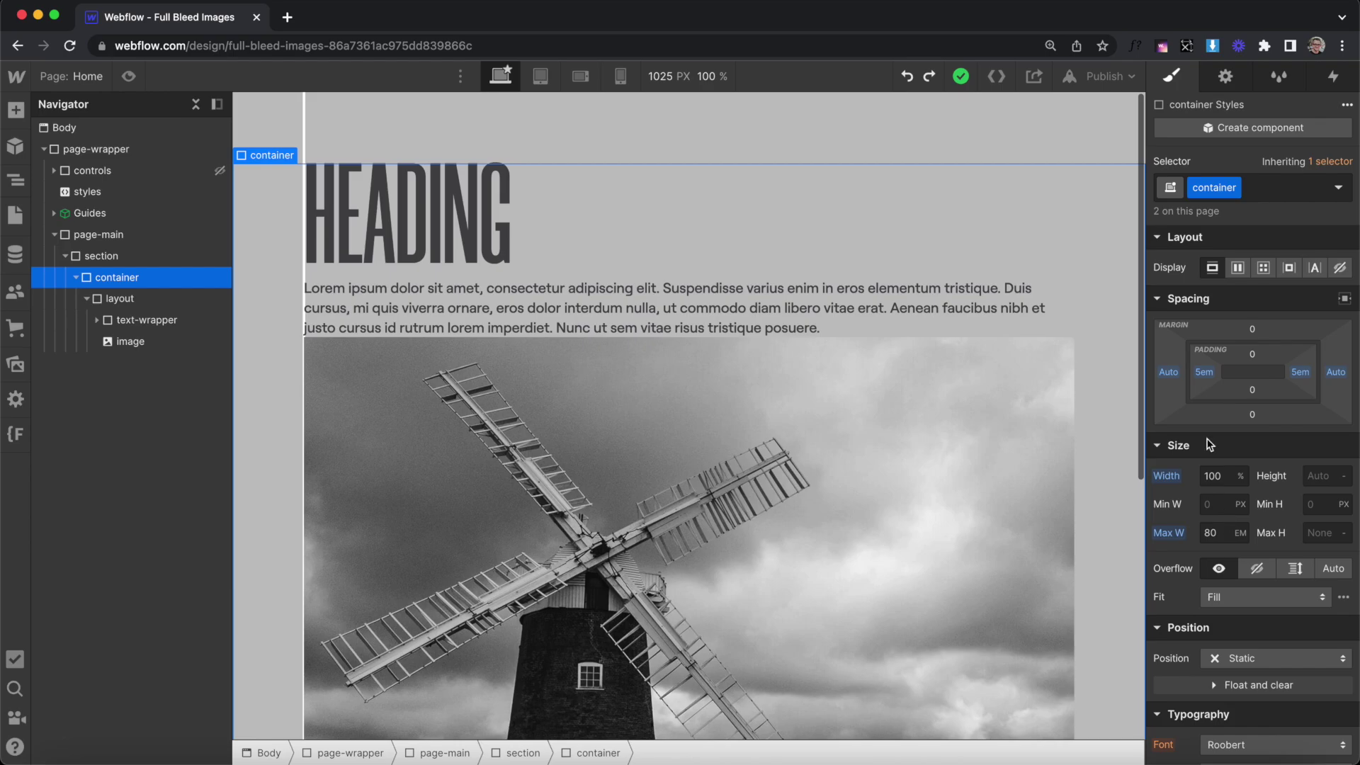
click(541, 77)
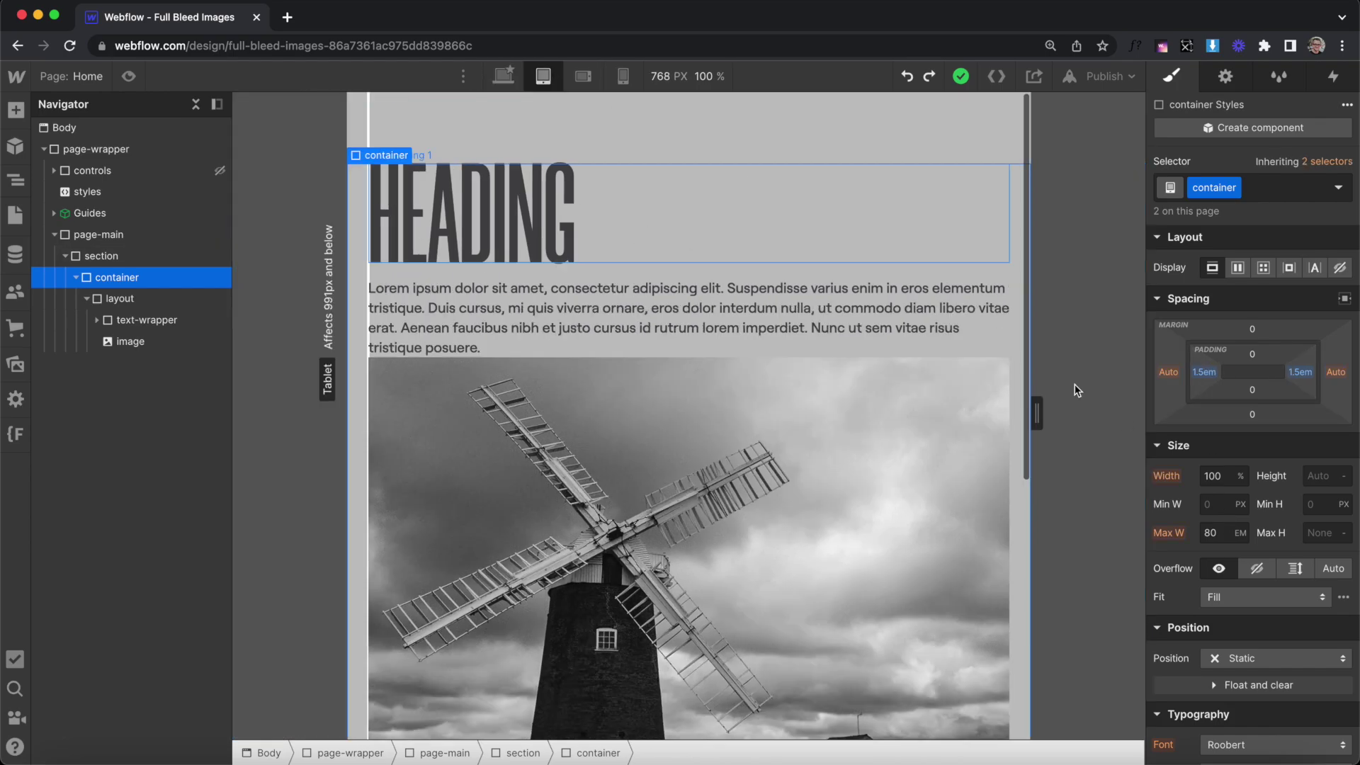
click(496, 79)
Step: Set the width of the layout block inside the container to 100%
click(137, 296)
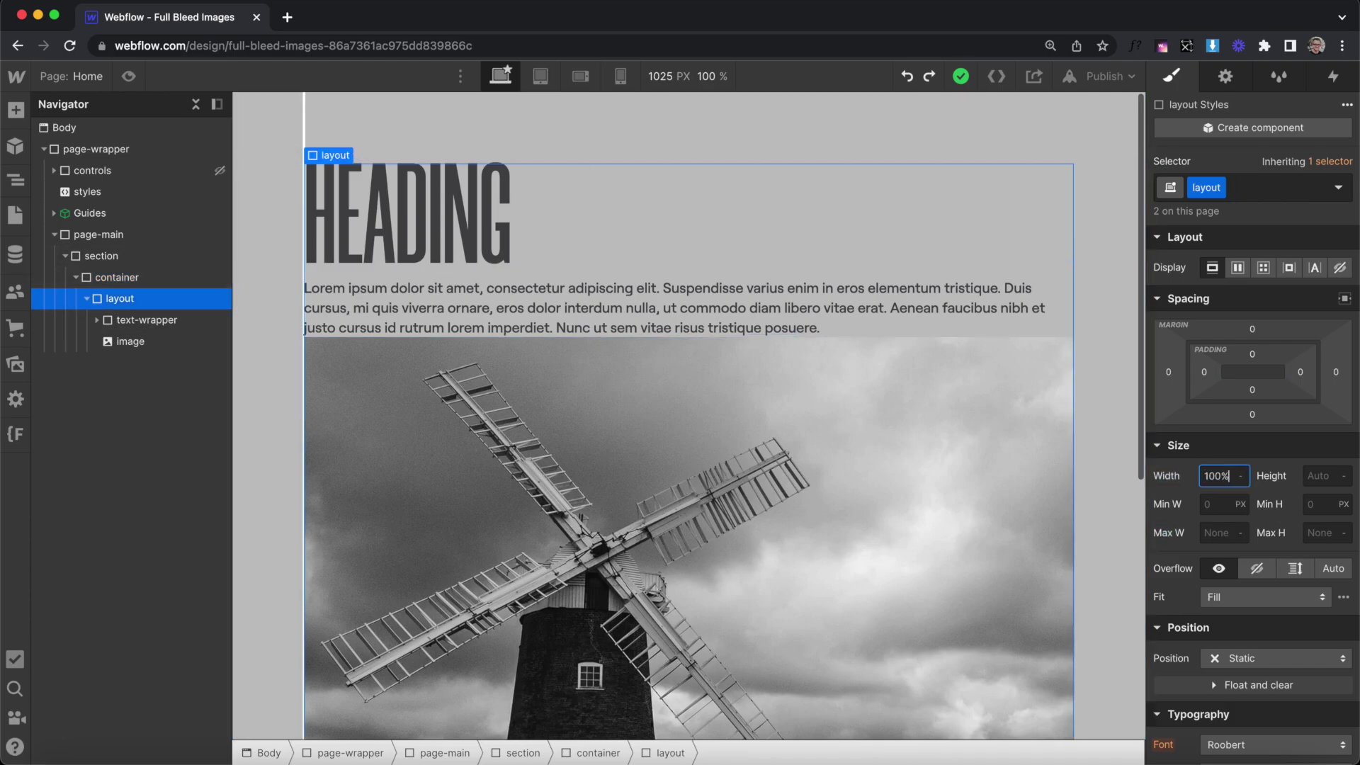
click(1226, 475)
text(100%)
key(Return)
Step: Make the layout block a two-column, one-row grid with a 4 em column gap and 2 em row gap, and center its items vertically
click(1263, 268)
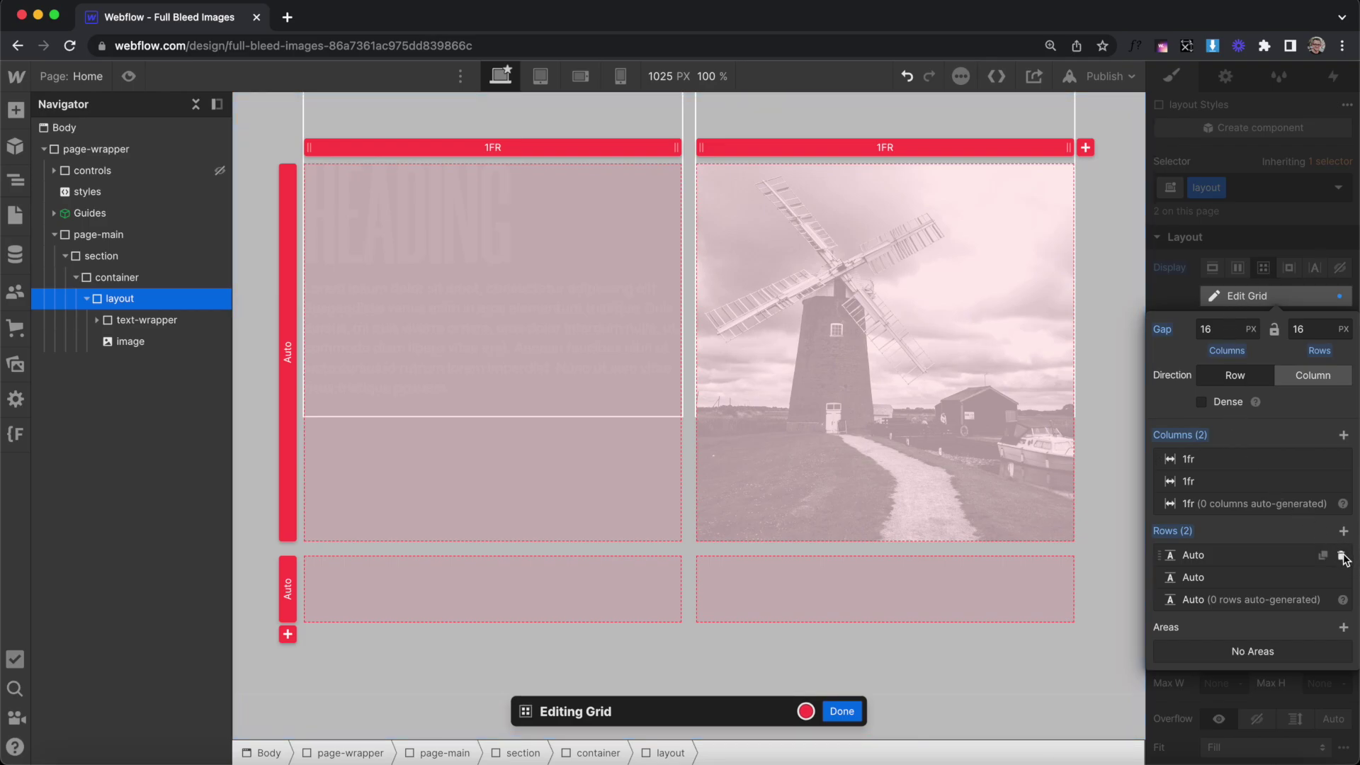
click(1341, 556)
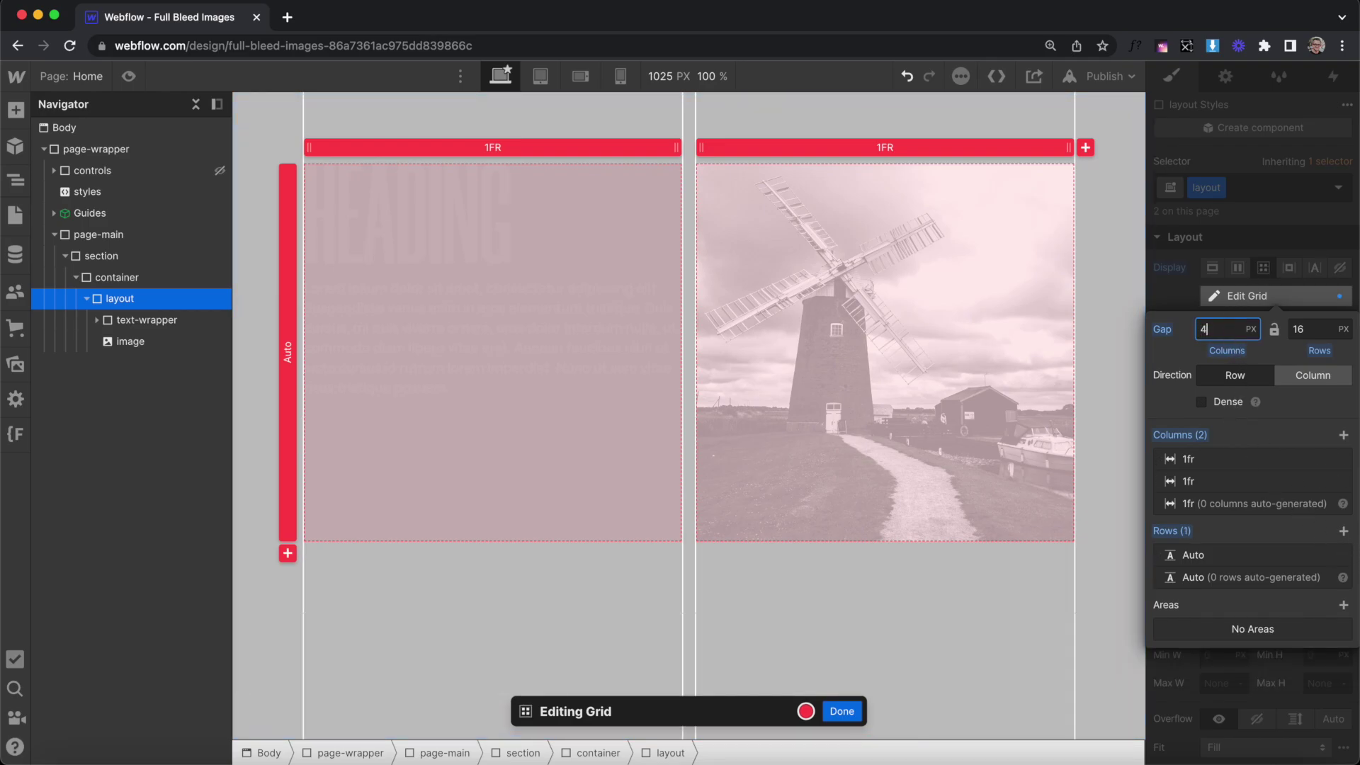
key(Return)
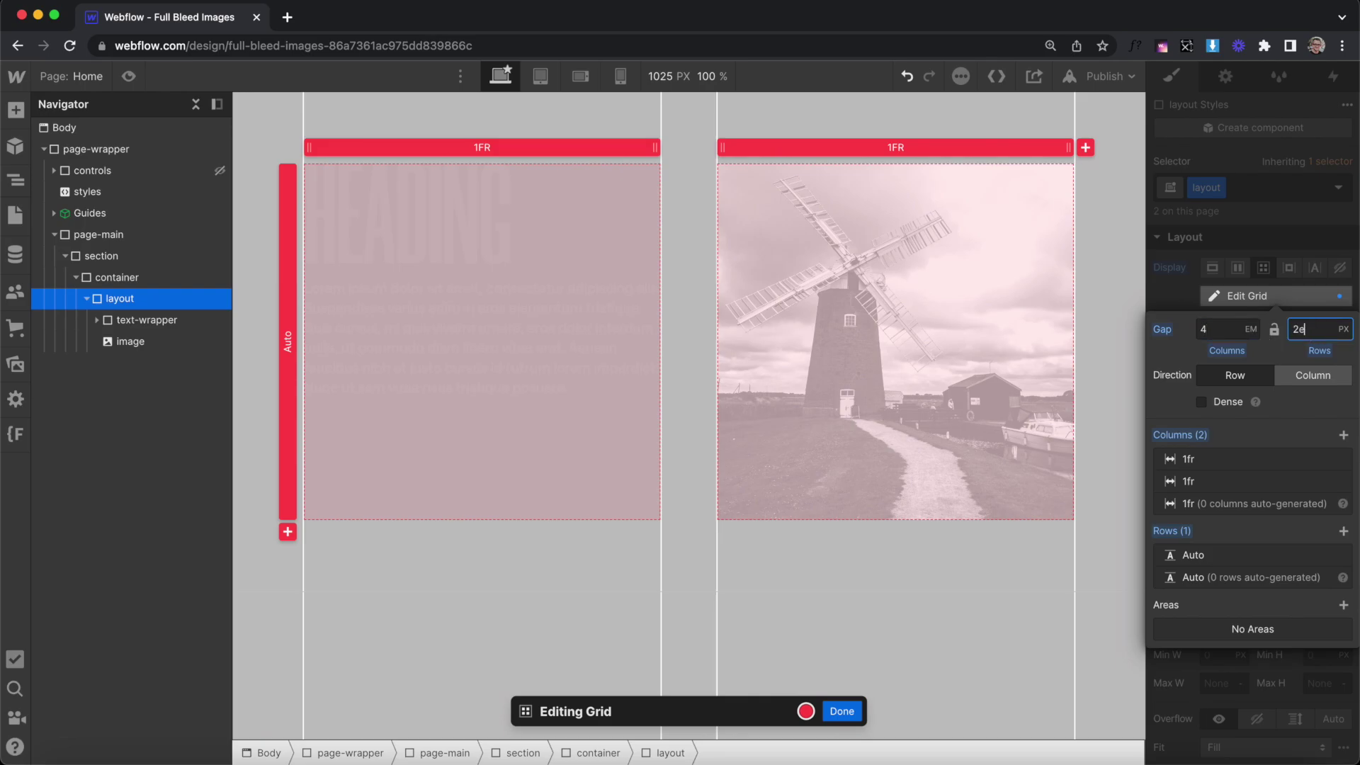
click(1301, 238)
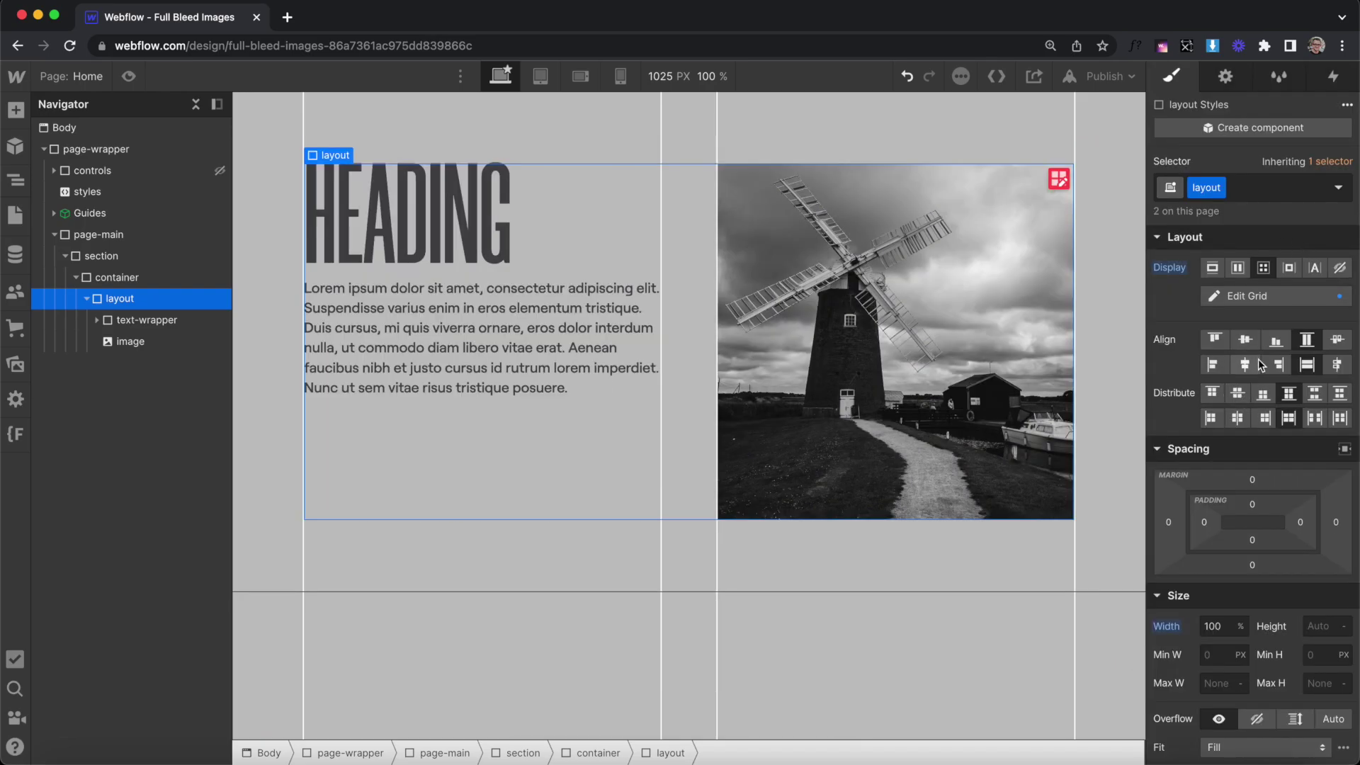
click(1241, 341)
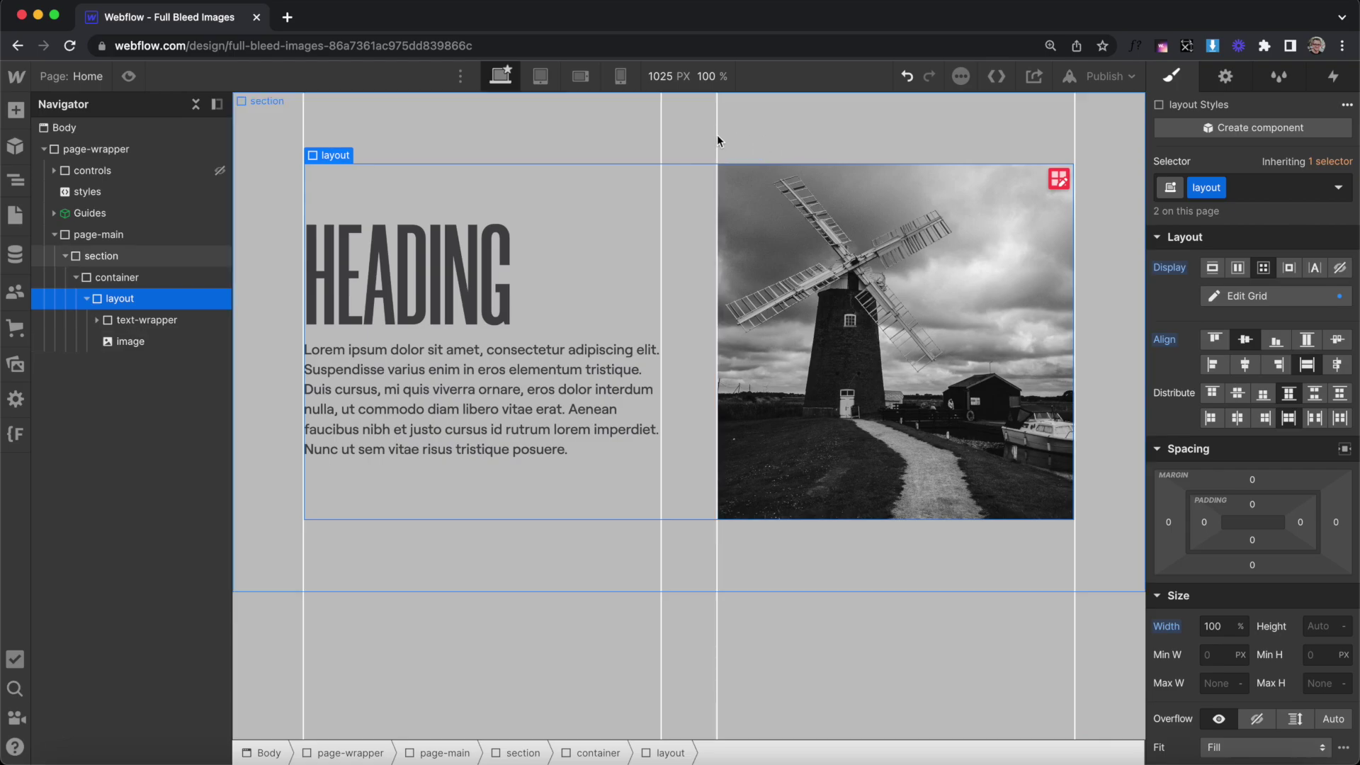
Step: Reduce the layout grid to a single column at the tablet breakpoint, and return to the desktop breakpoint
click(542, 76)
click(1297, 296)
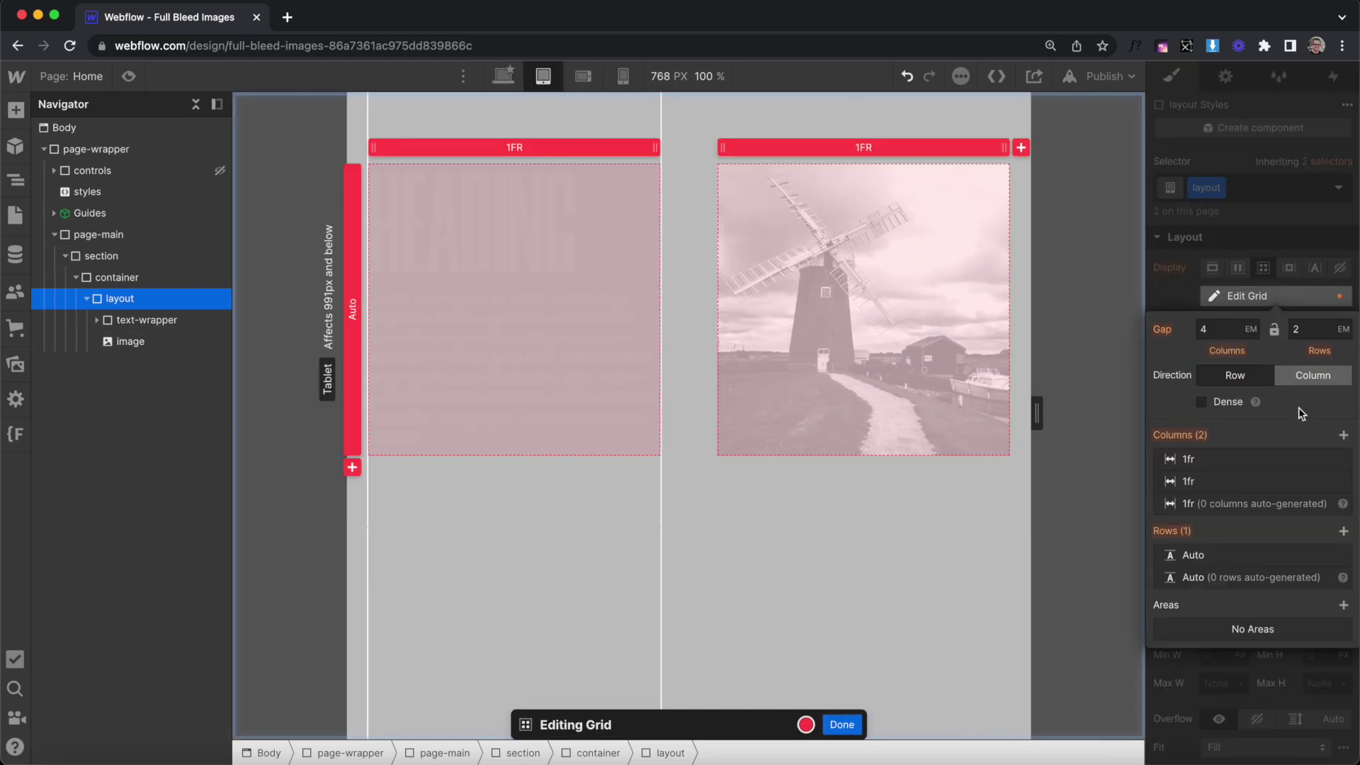
click(1342, 464)
click(1264, 151)
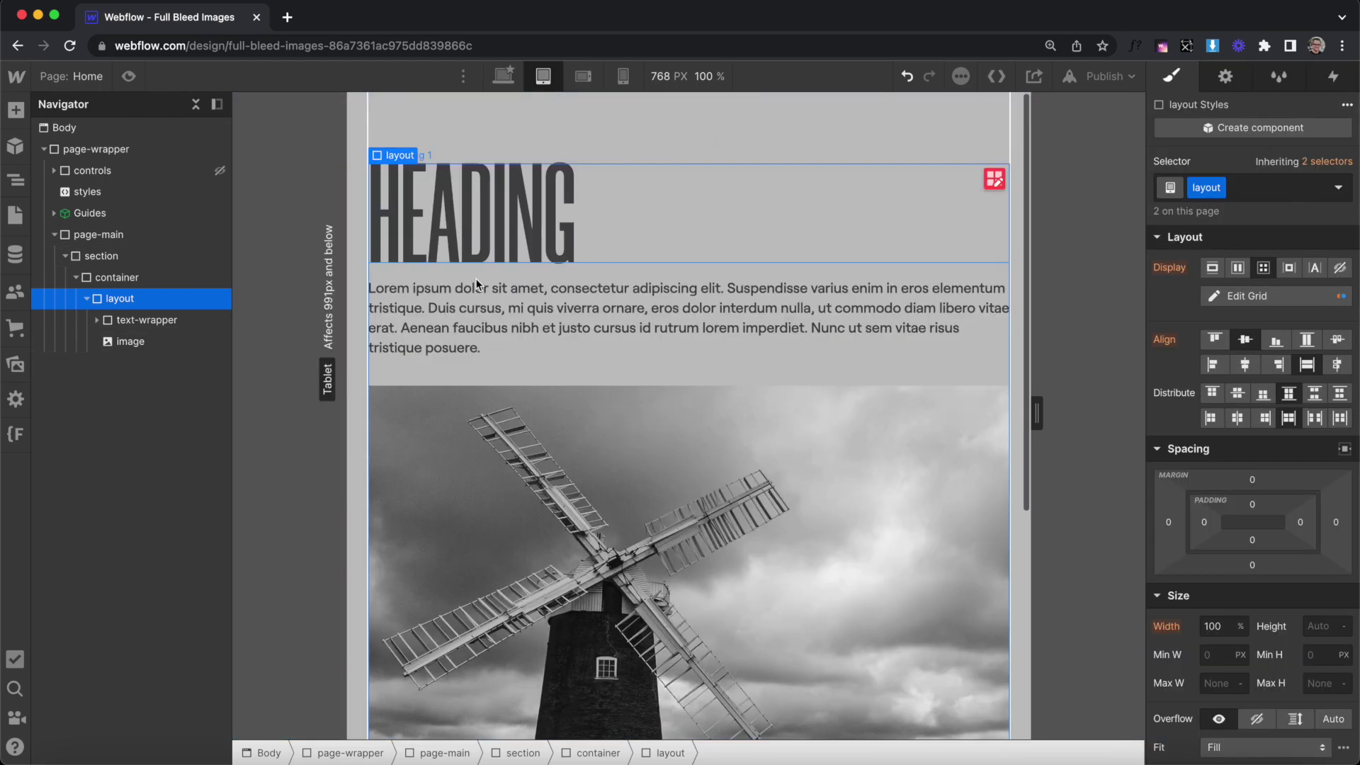
click(504, 73)
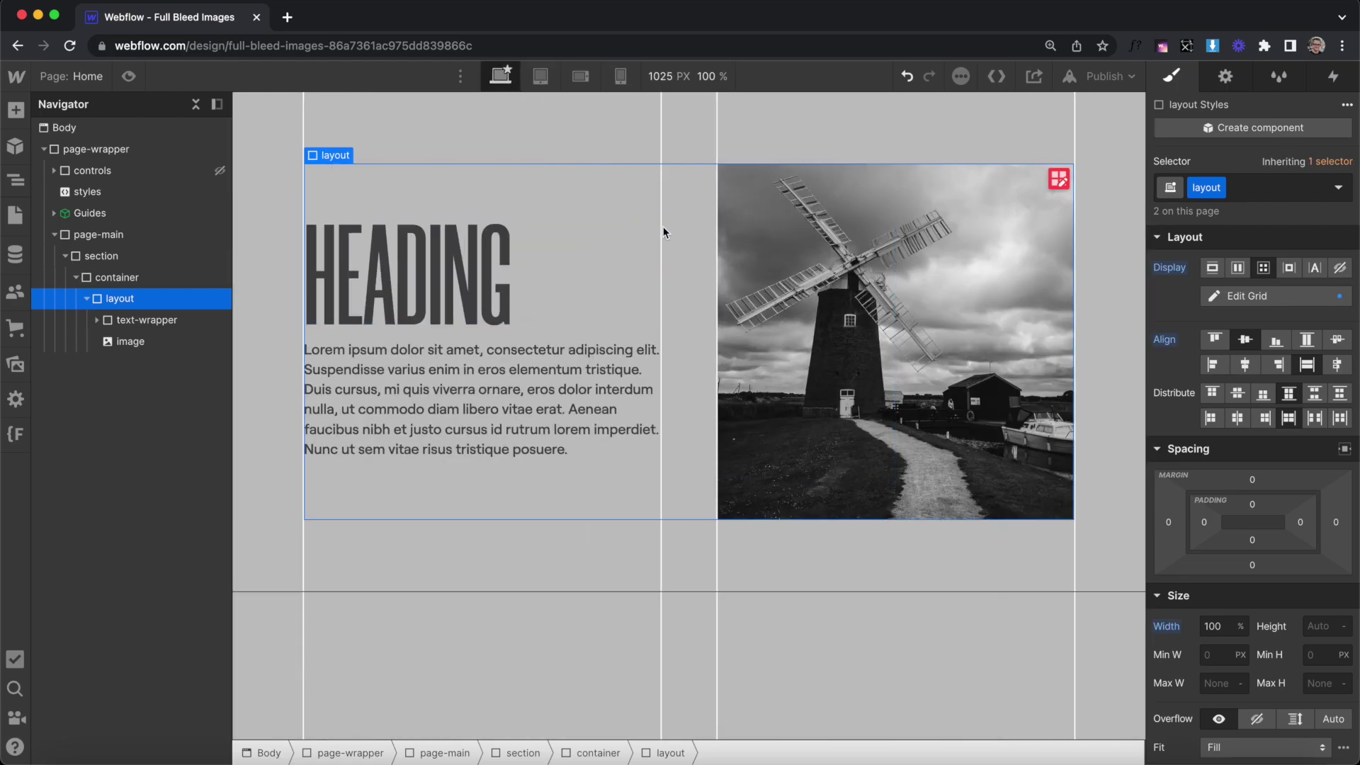
Step: Check the layout's grid settings on desktop, and select the first section's text-wrapper to view its styles
click(1216, 298)
key(Escape)
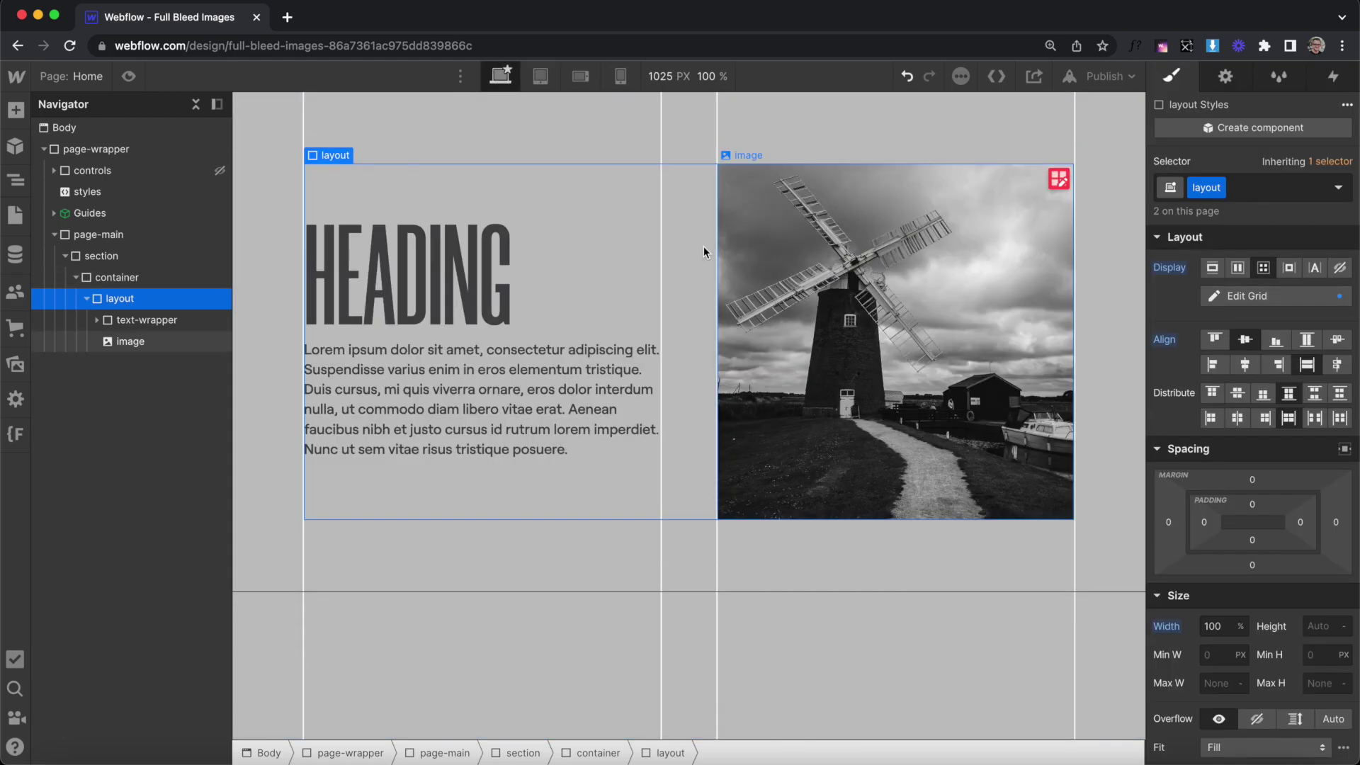
click(147, 320)
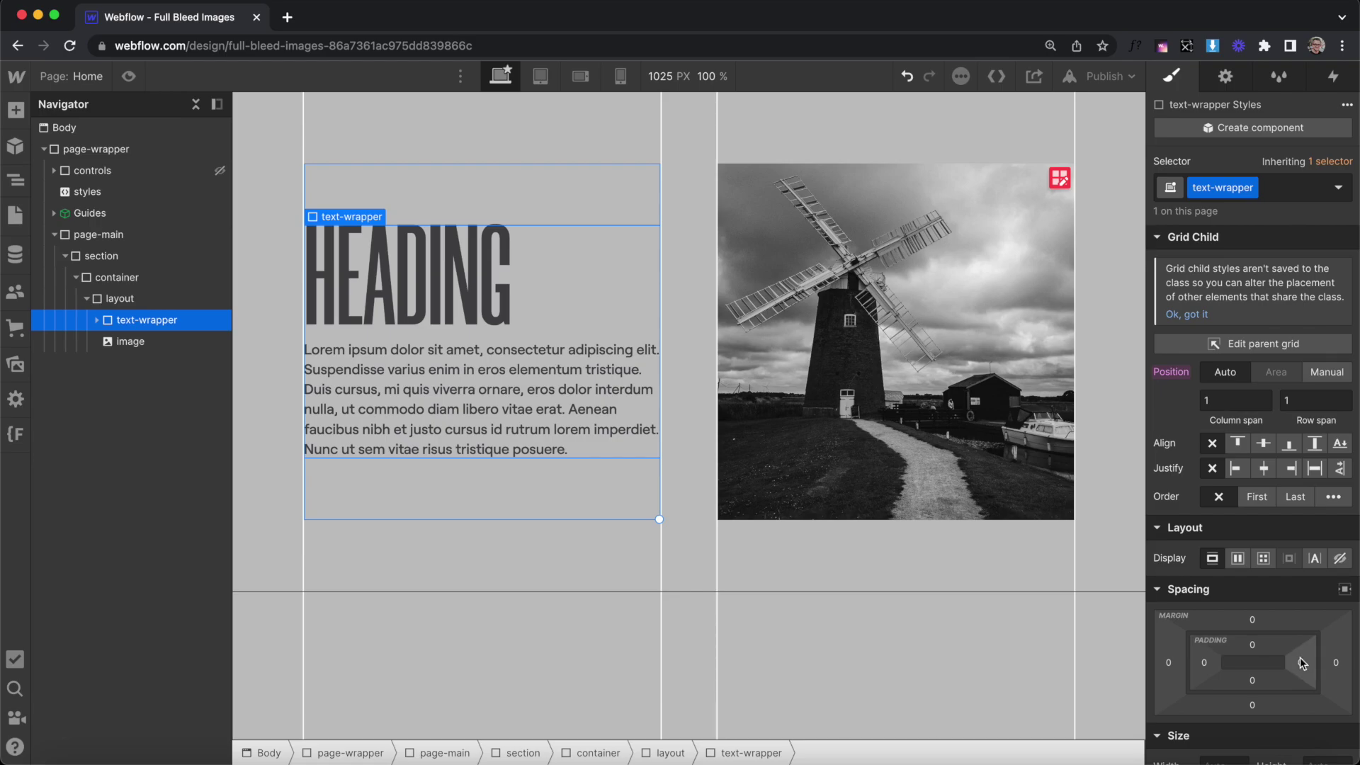
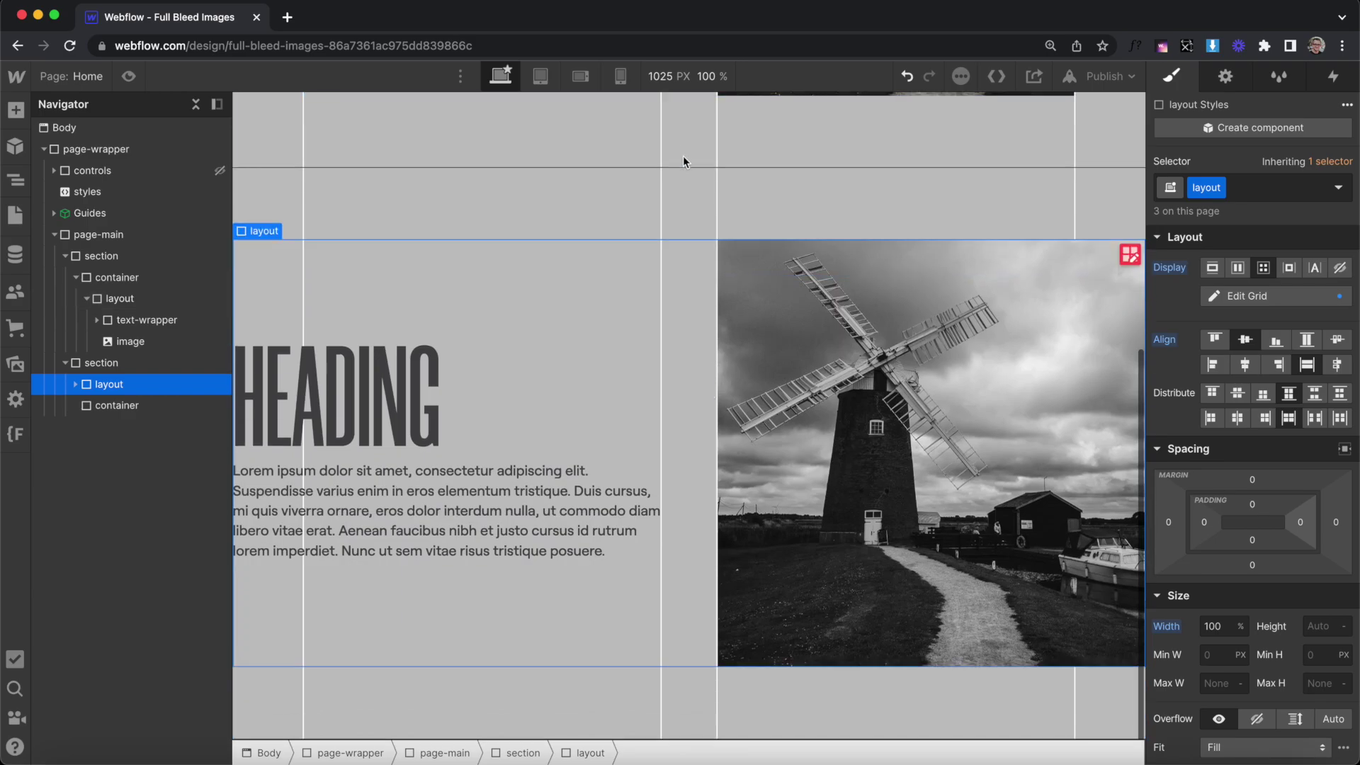
Step: Set the canvas width to 1500 px
click(686, 87)
text(1)
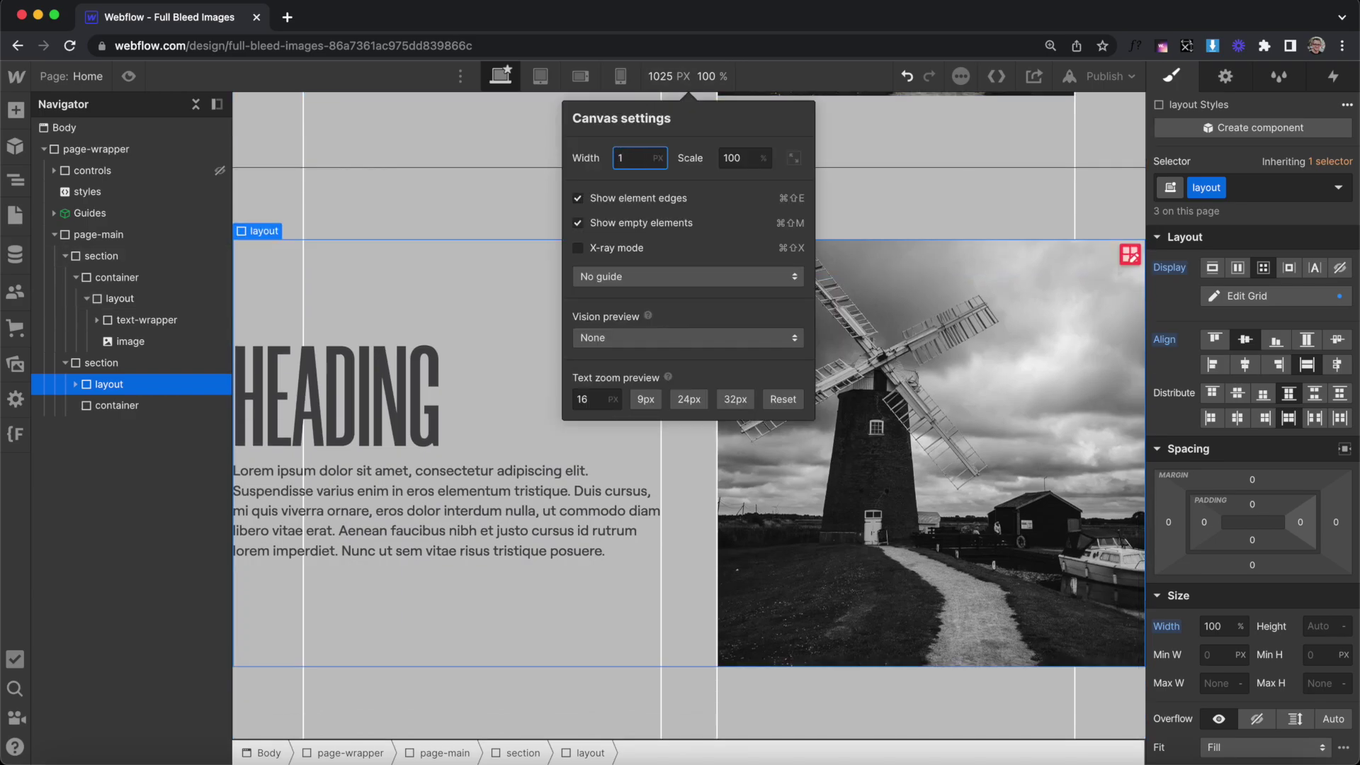
text(500)
key(Return)
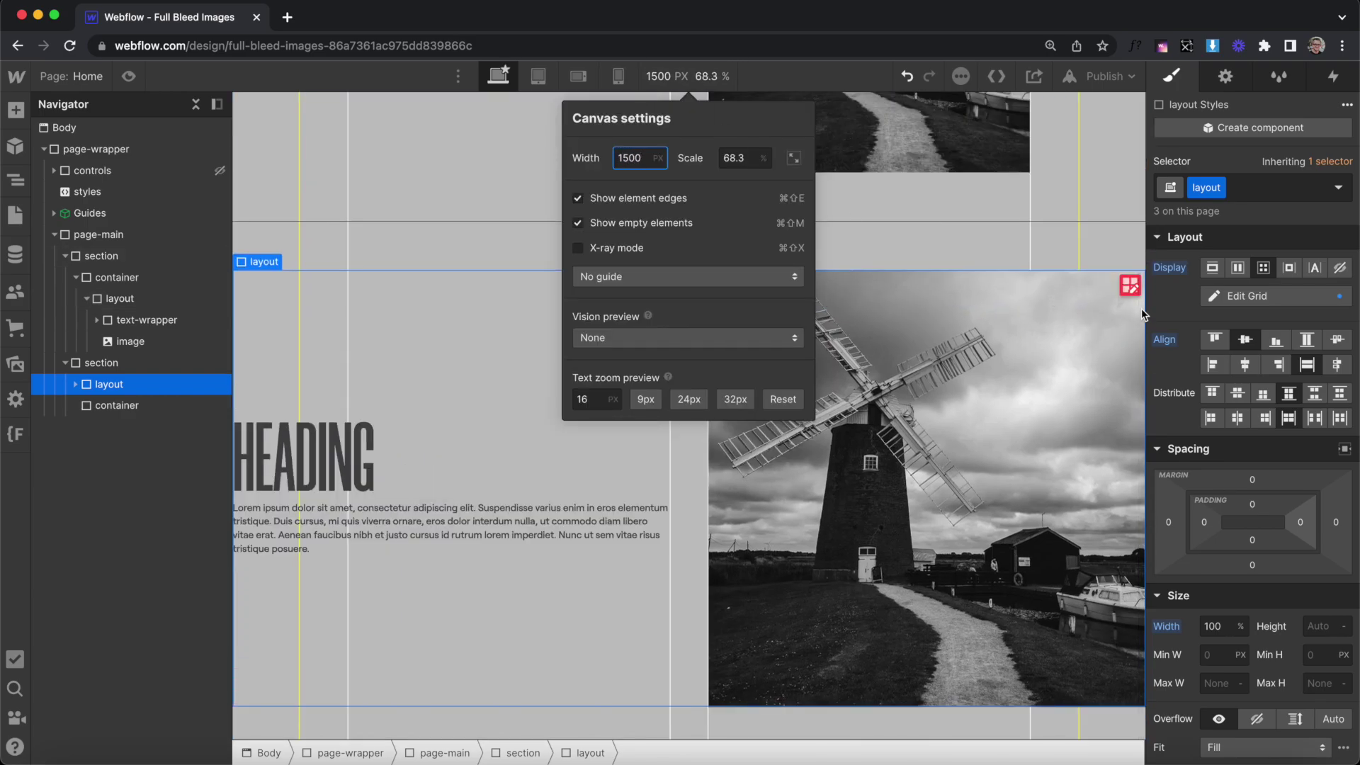
Step: Move the second section's container into its layout ahead of the image, and nest the text-wrapper inside that container
scroll(970, 453, up, 2)
click(76, 390)
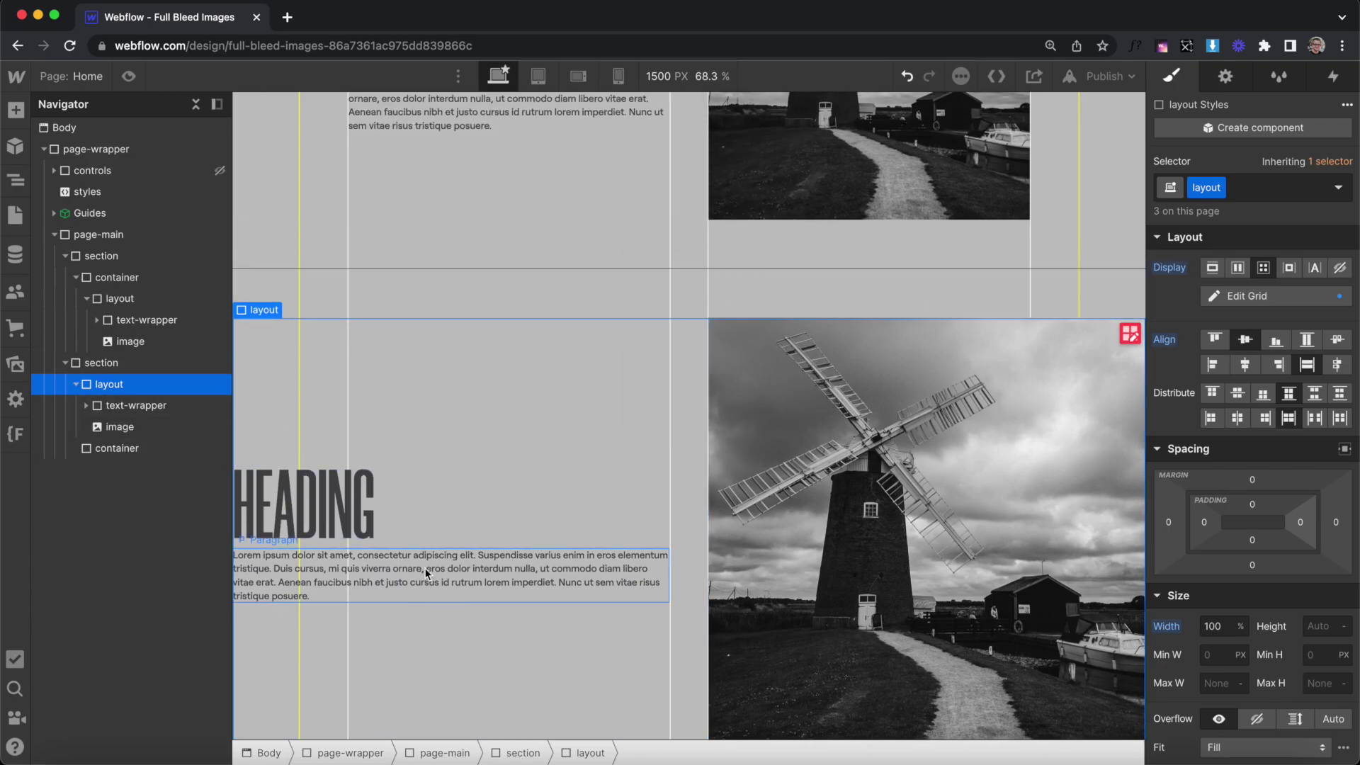
drag(79, 449, 151, 410)
click(130, 405)
click(86, 406)
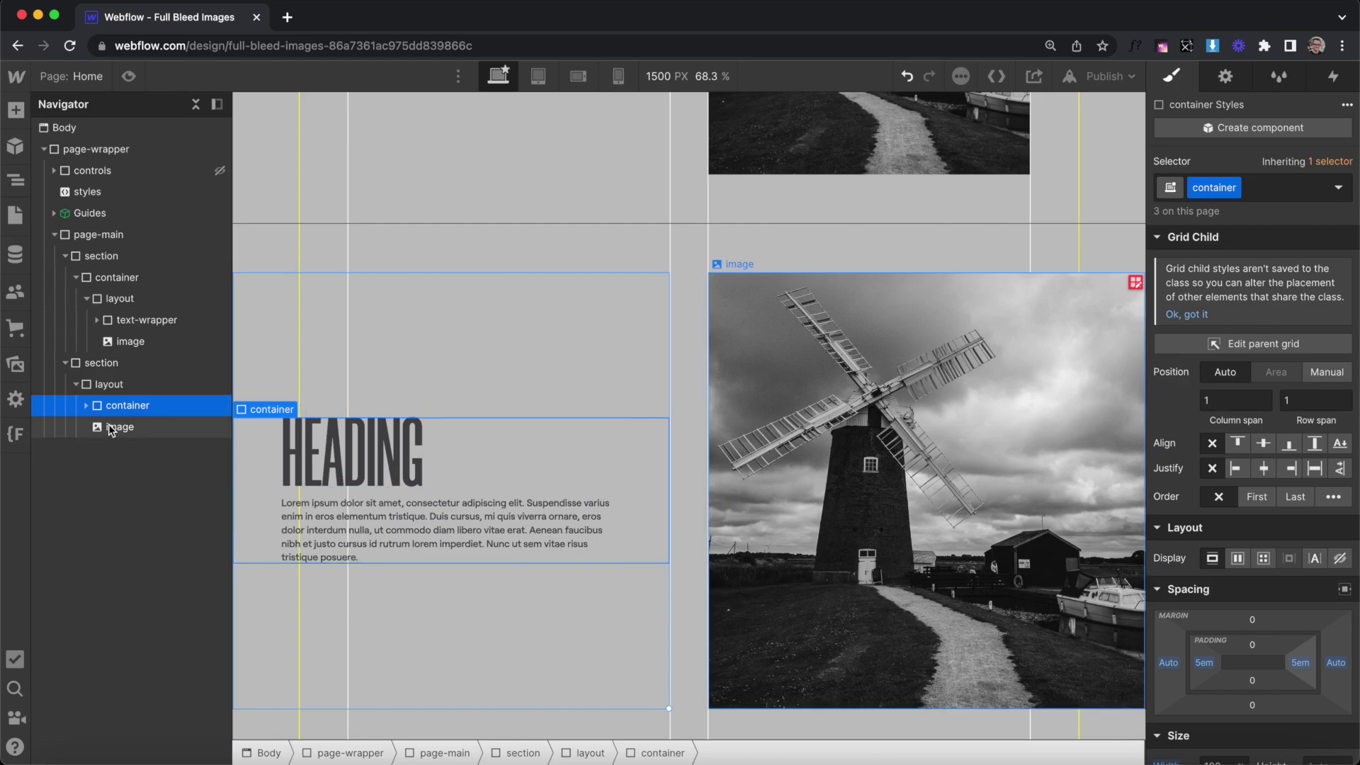
Step: Place the image before the container in the second section's layout, and select the container to compare its alignment with the first section
drag(118, 421, 121, 400)
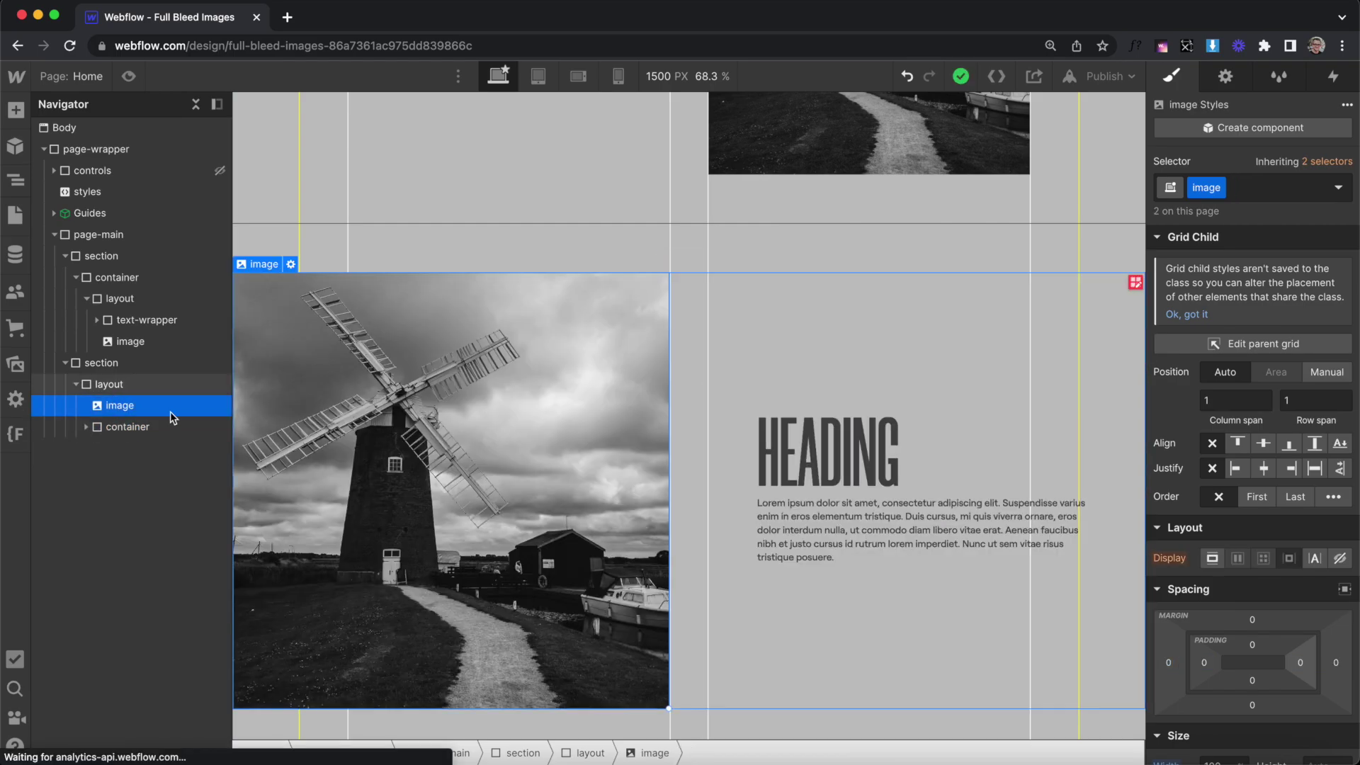
click(135, 426)
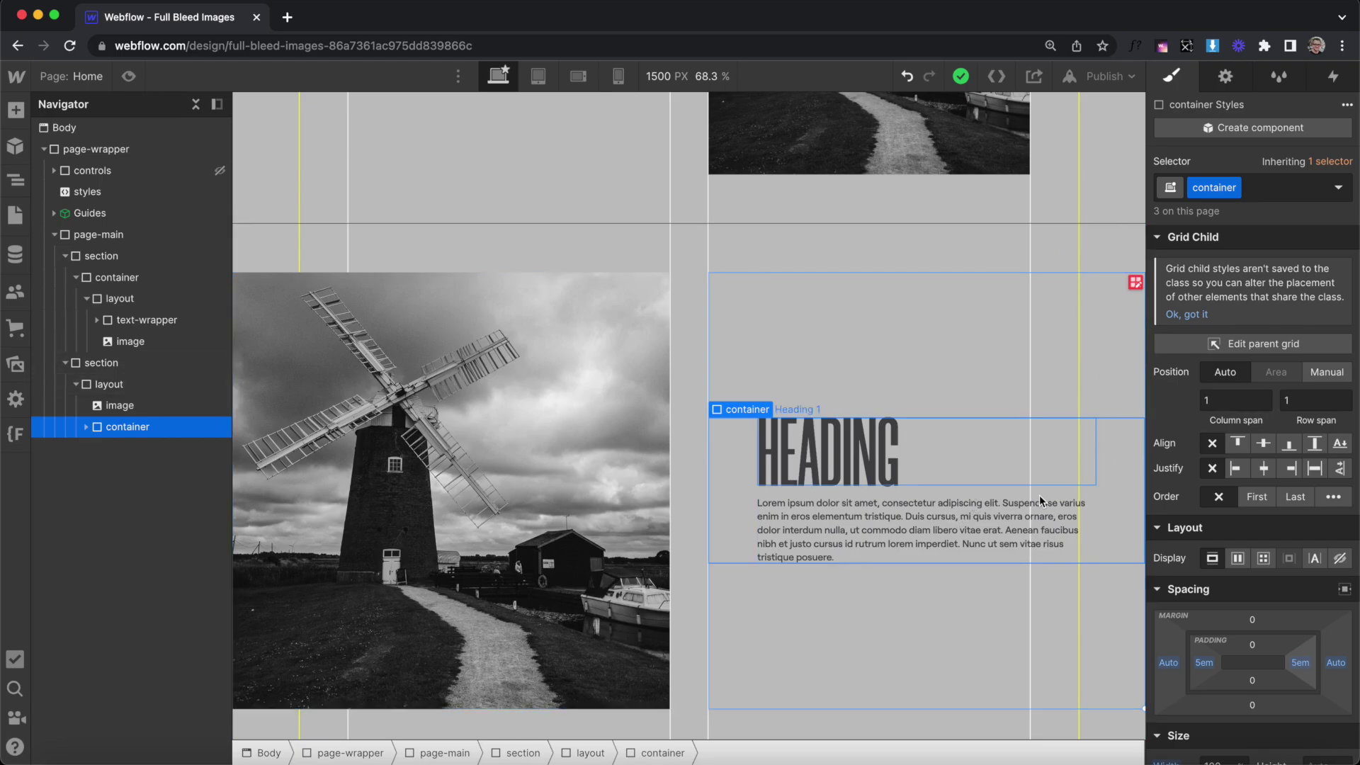
scroll(1035, 342, up, 2)
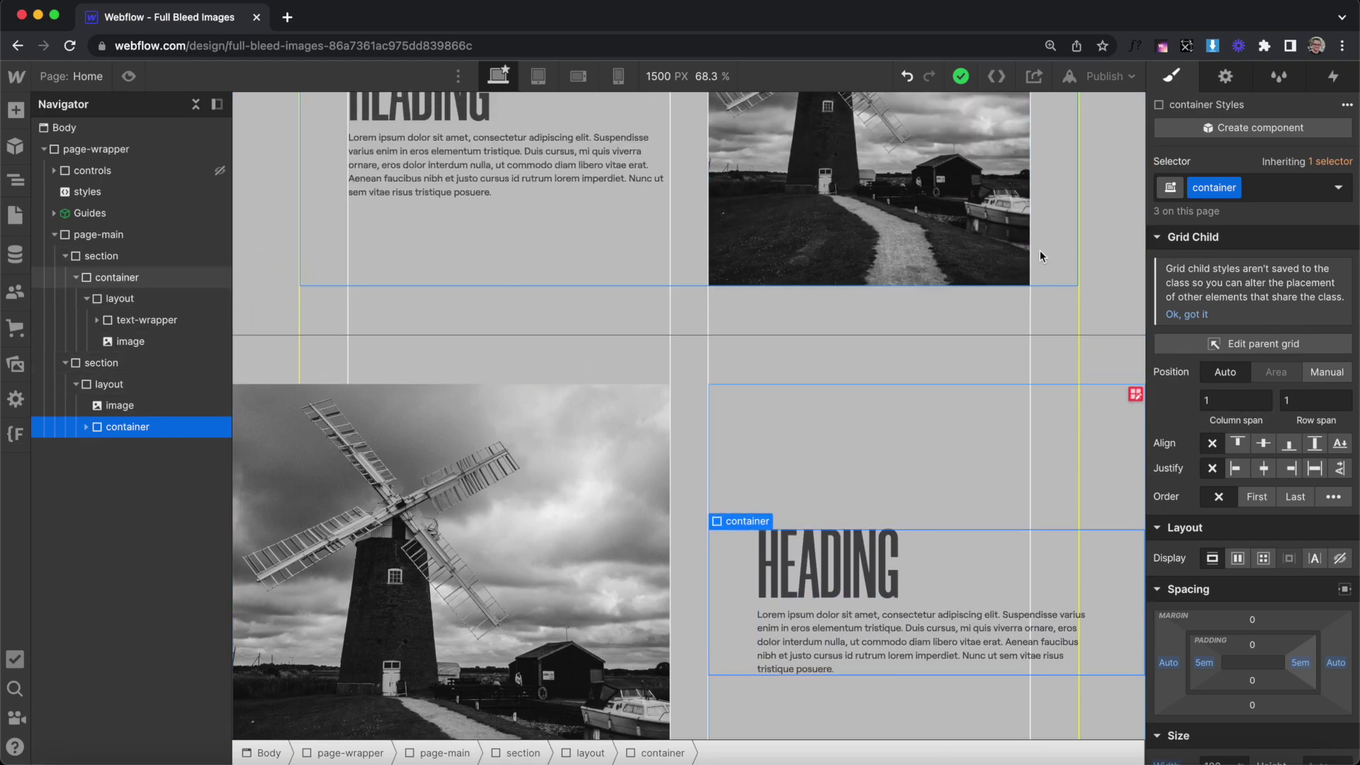
scroll(1098, 327, down, 2)
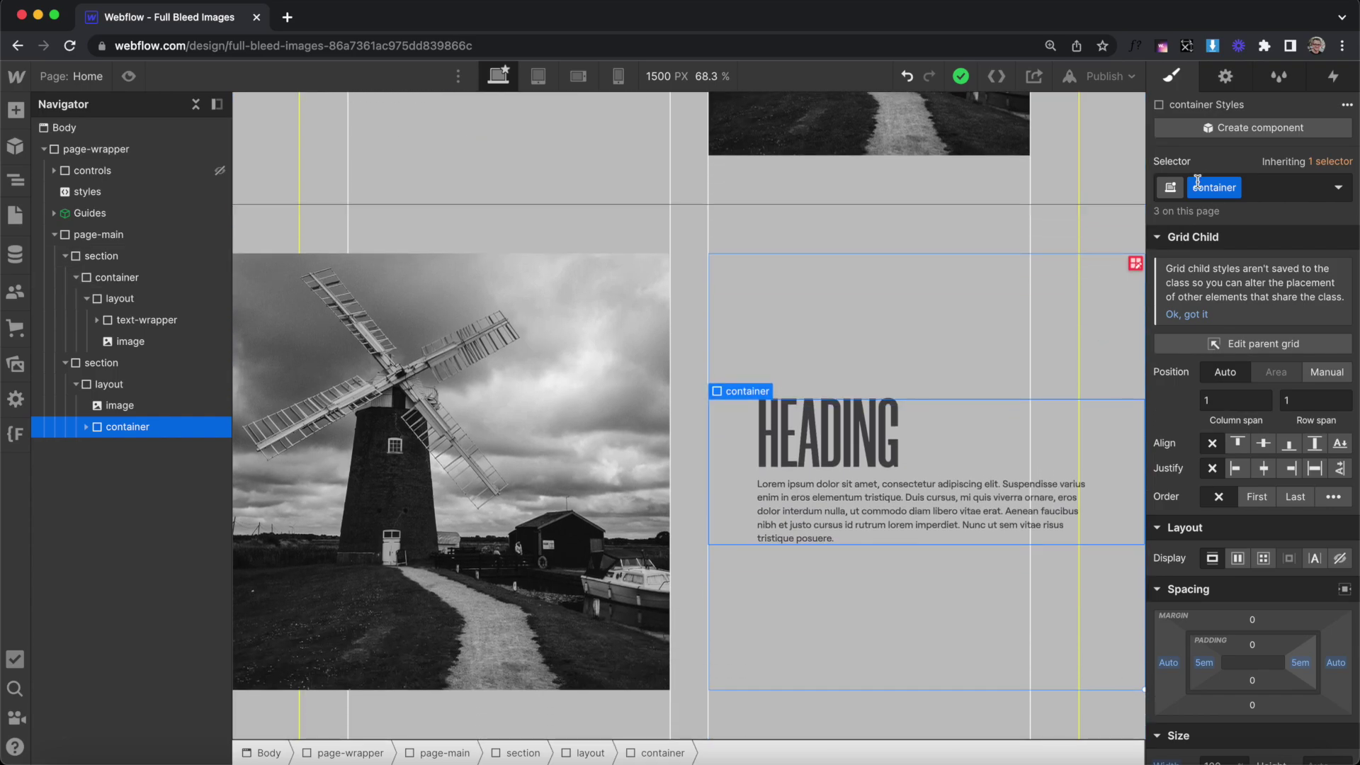
Step: Add a new combo class named is-half-width to the second section's container
click(1269, 187)
text(is-h)
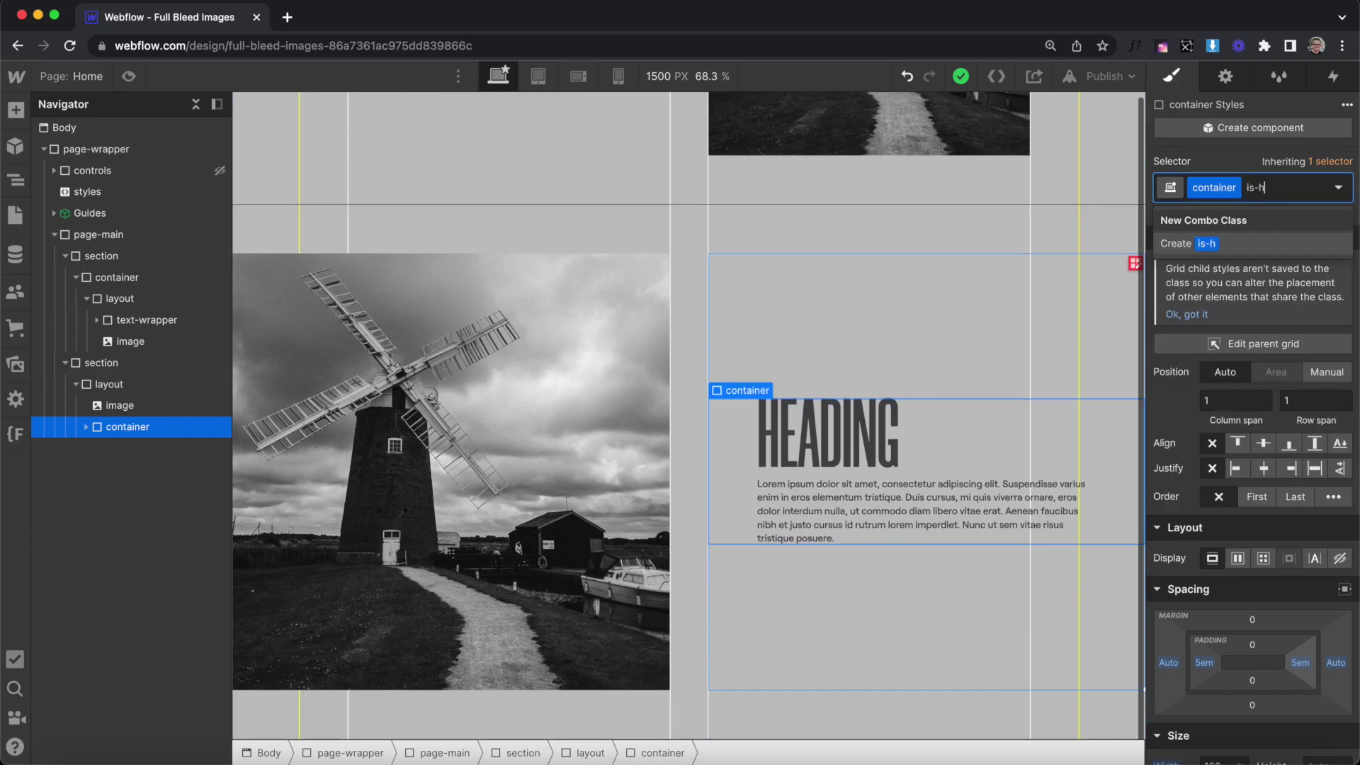
text(alf-width)
key(Return)
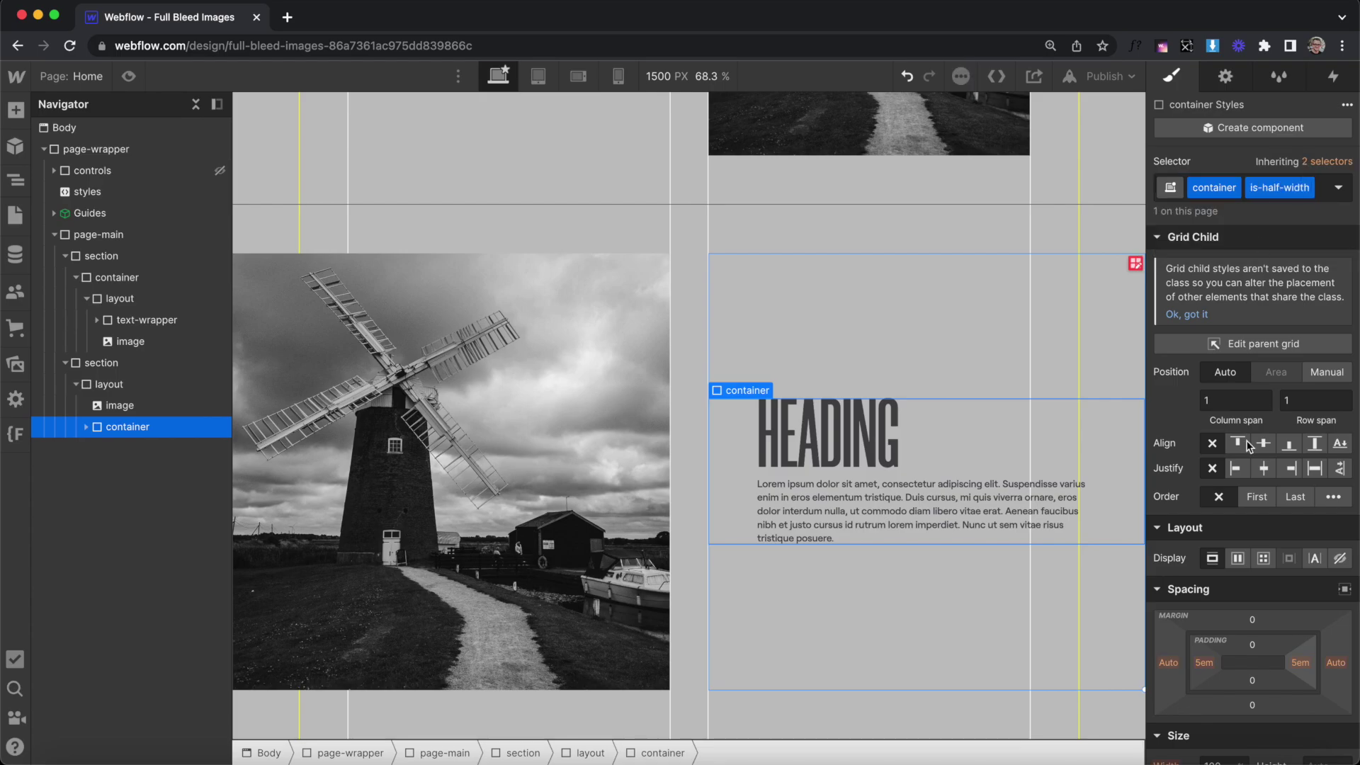
Step: Set the is-half-width container's max width to 40 em and its left and right margins to 0
scroll(1239, 452, down, 3)
click(1225, 604)
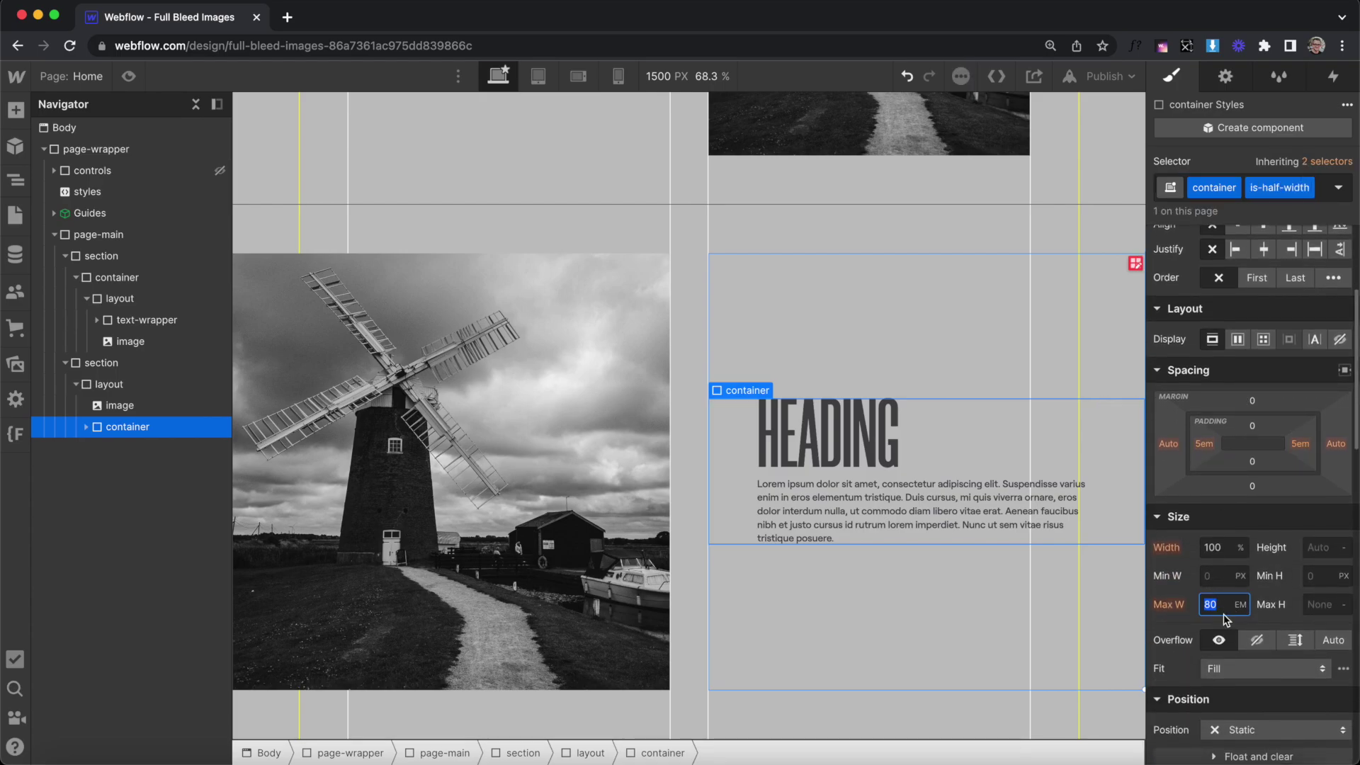
text(40)
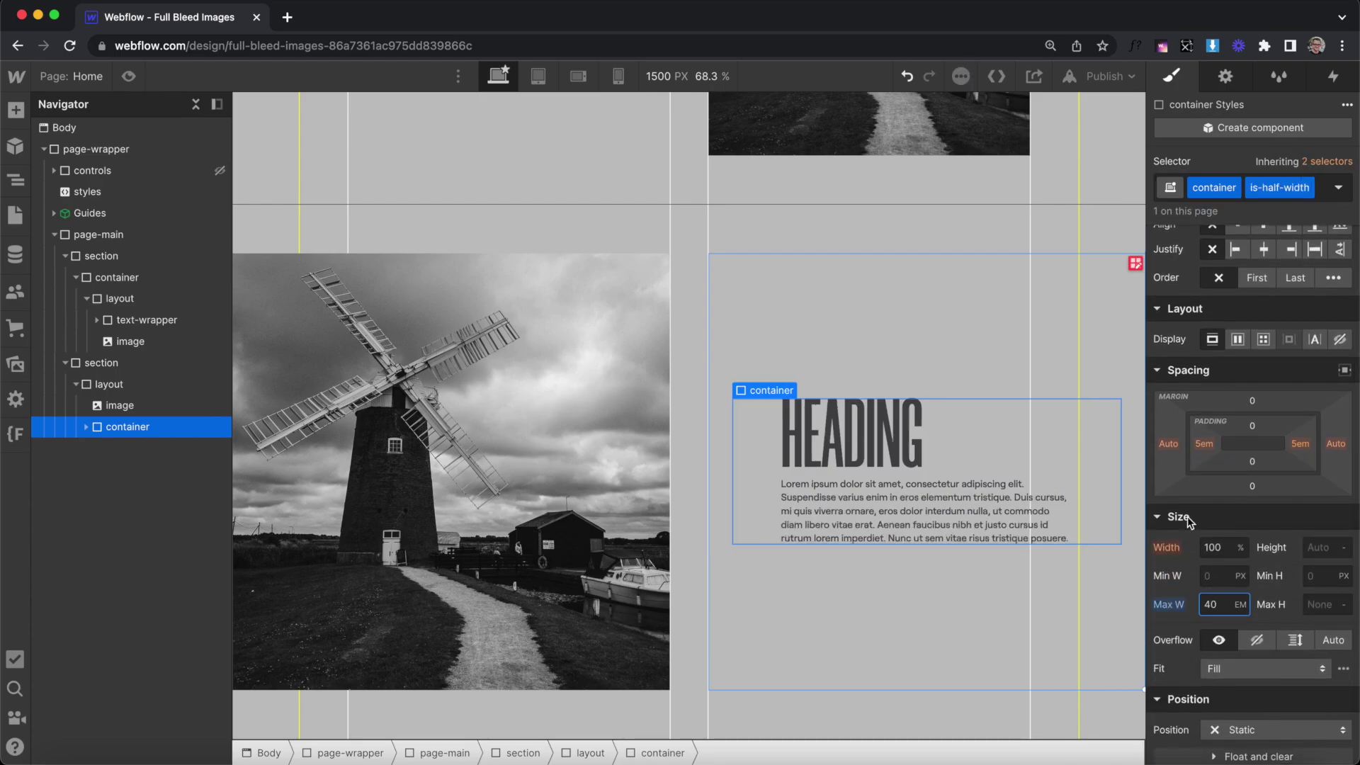
click(1336, 443)
text(0)
click(1163, 444)
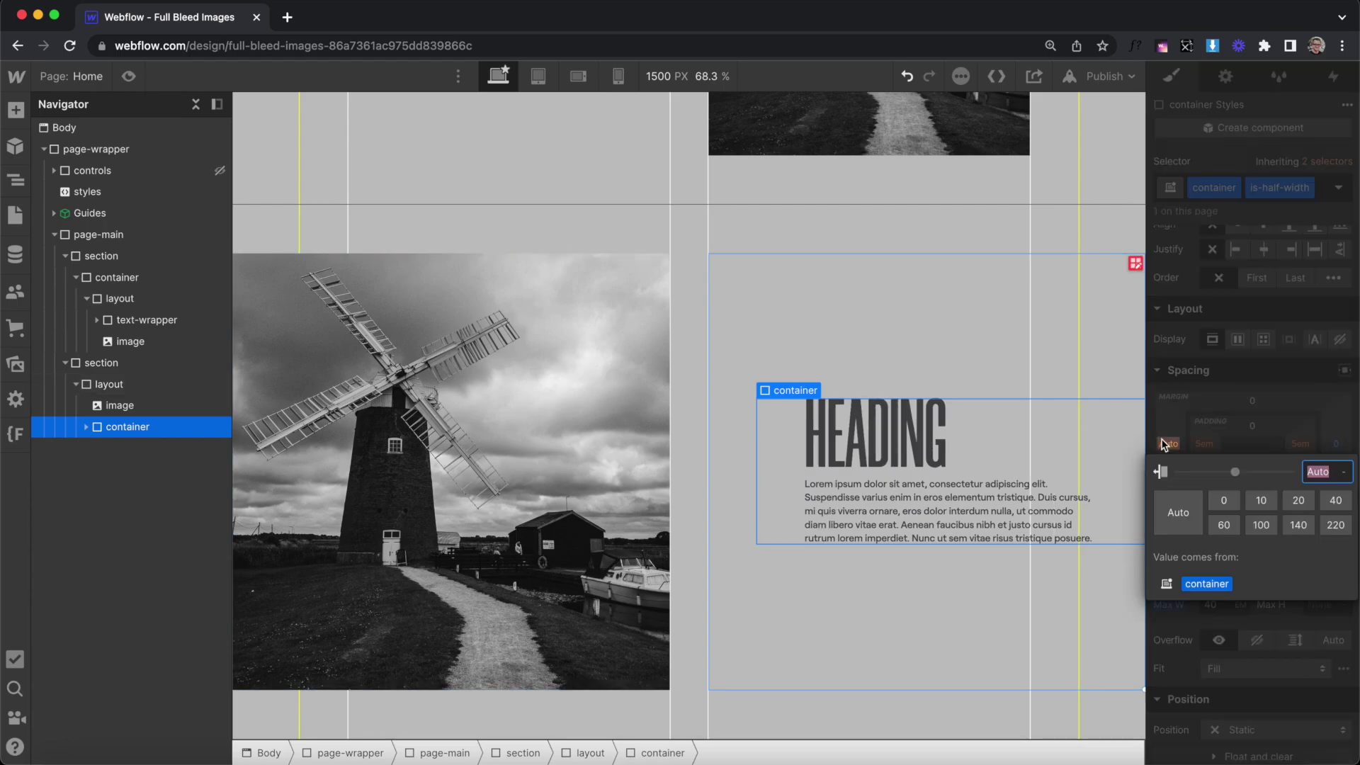
text(0)
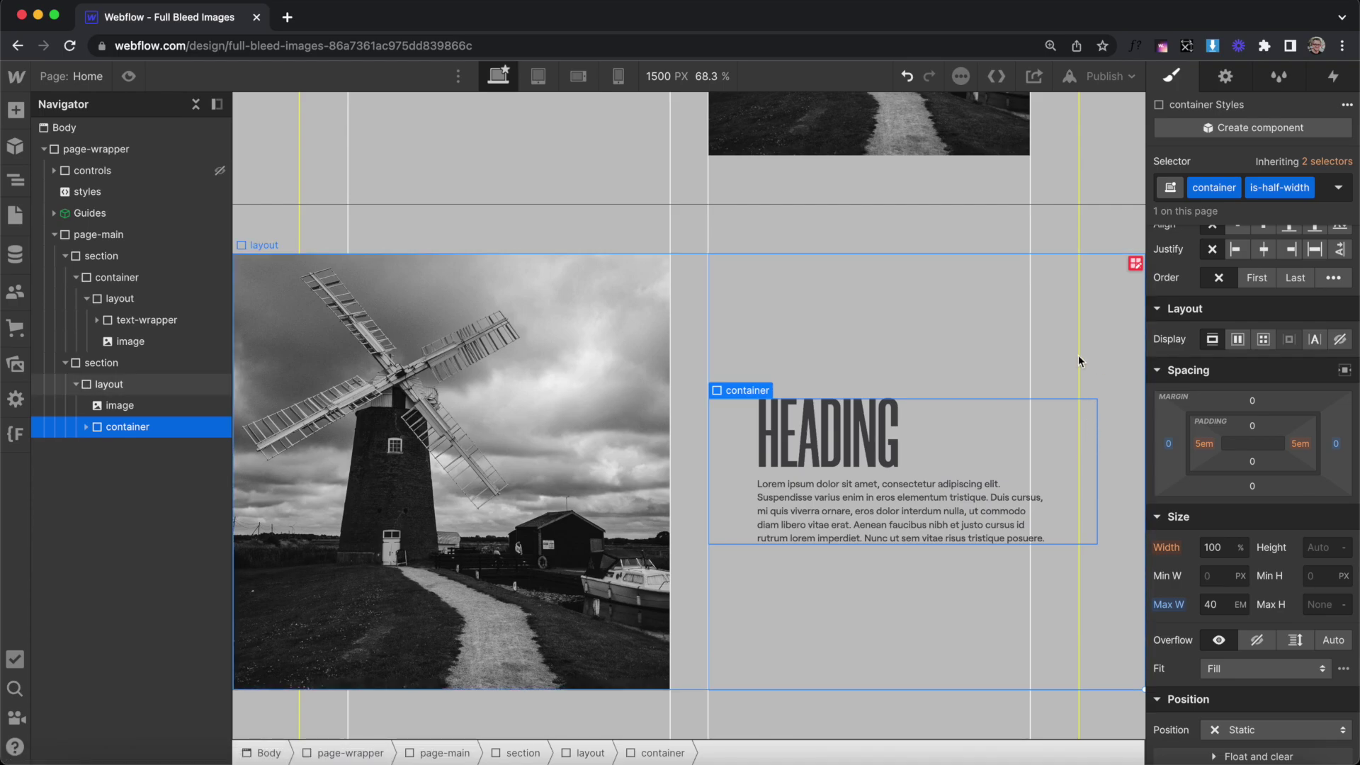
Step: Check the gap values in the grid settings of the second section's layout
click(784, 322)
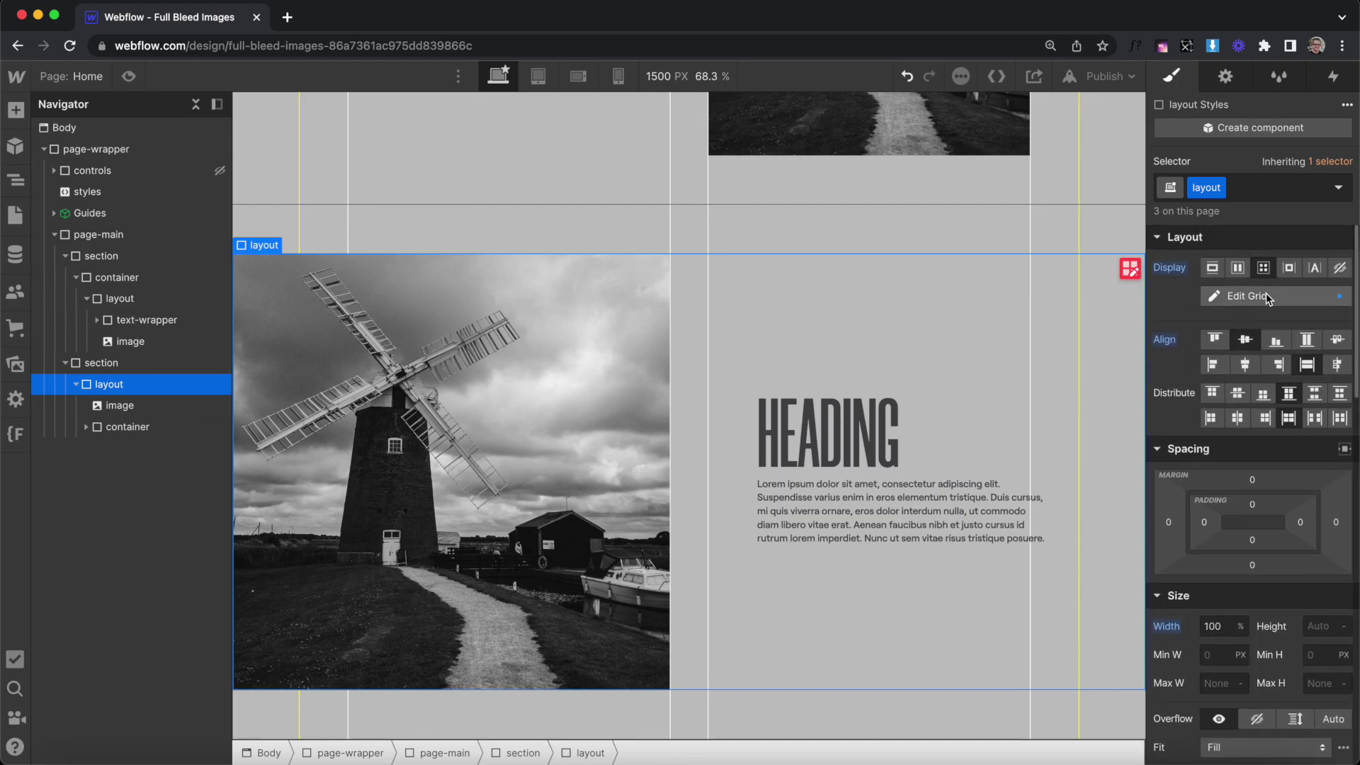
click(1265, 294)
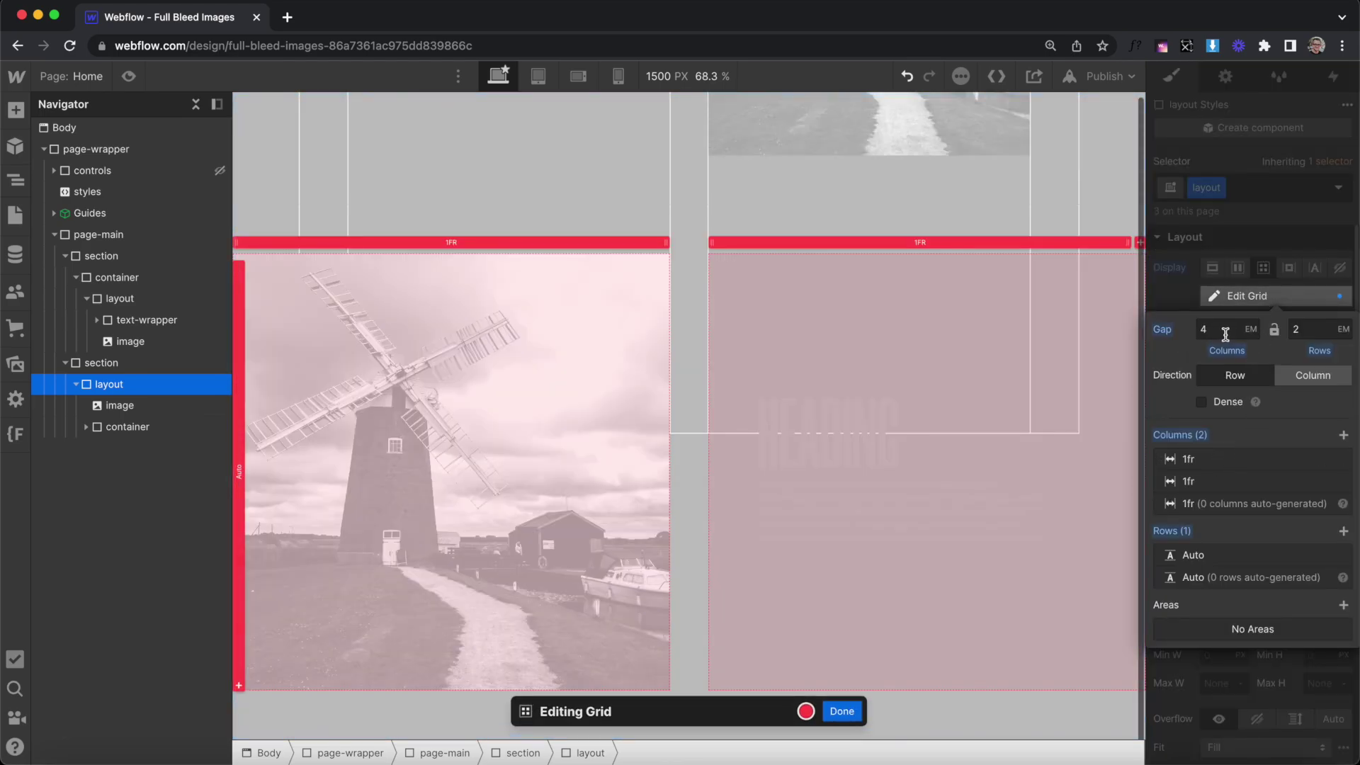
click(624, 343)
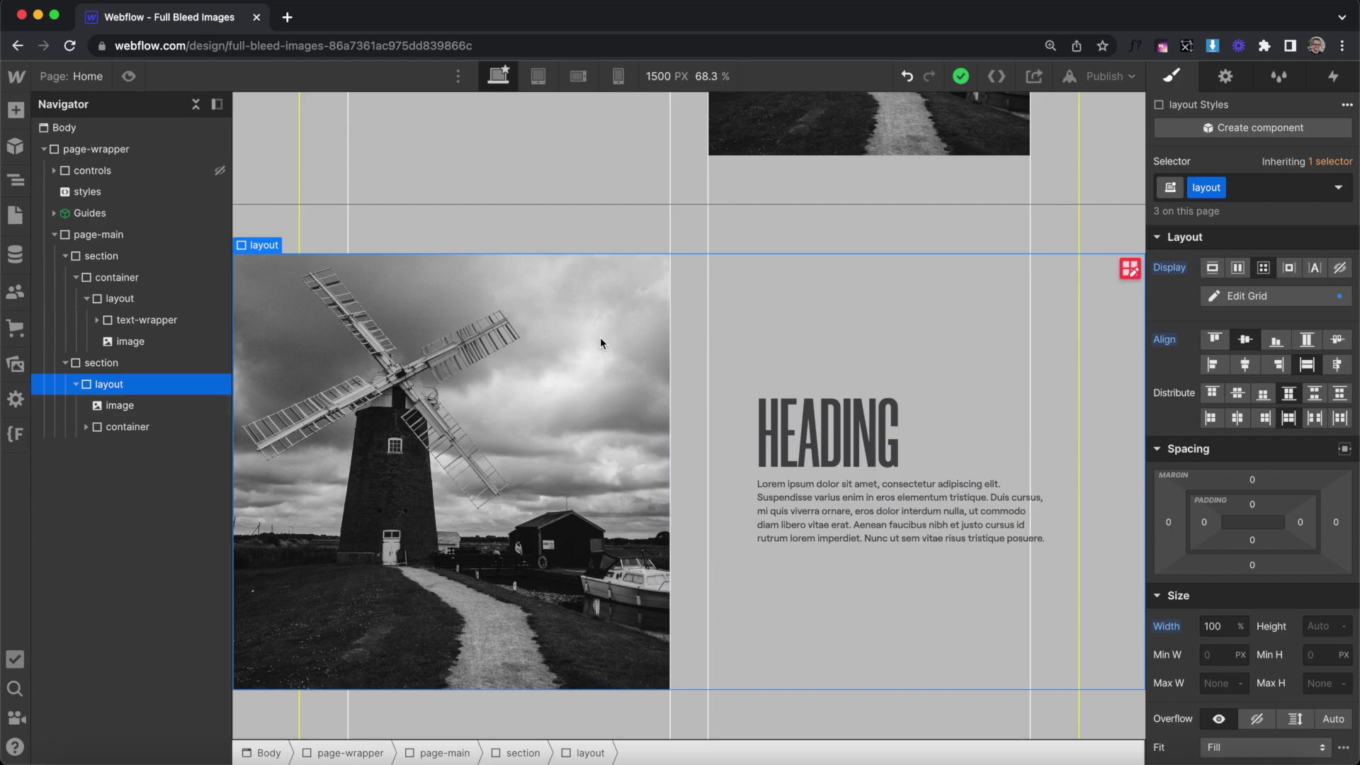
Step: Set the max width of the second section's is-half-width container to 38 em
click(146, 426)
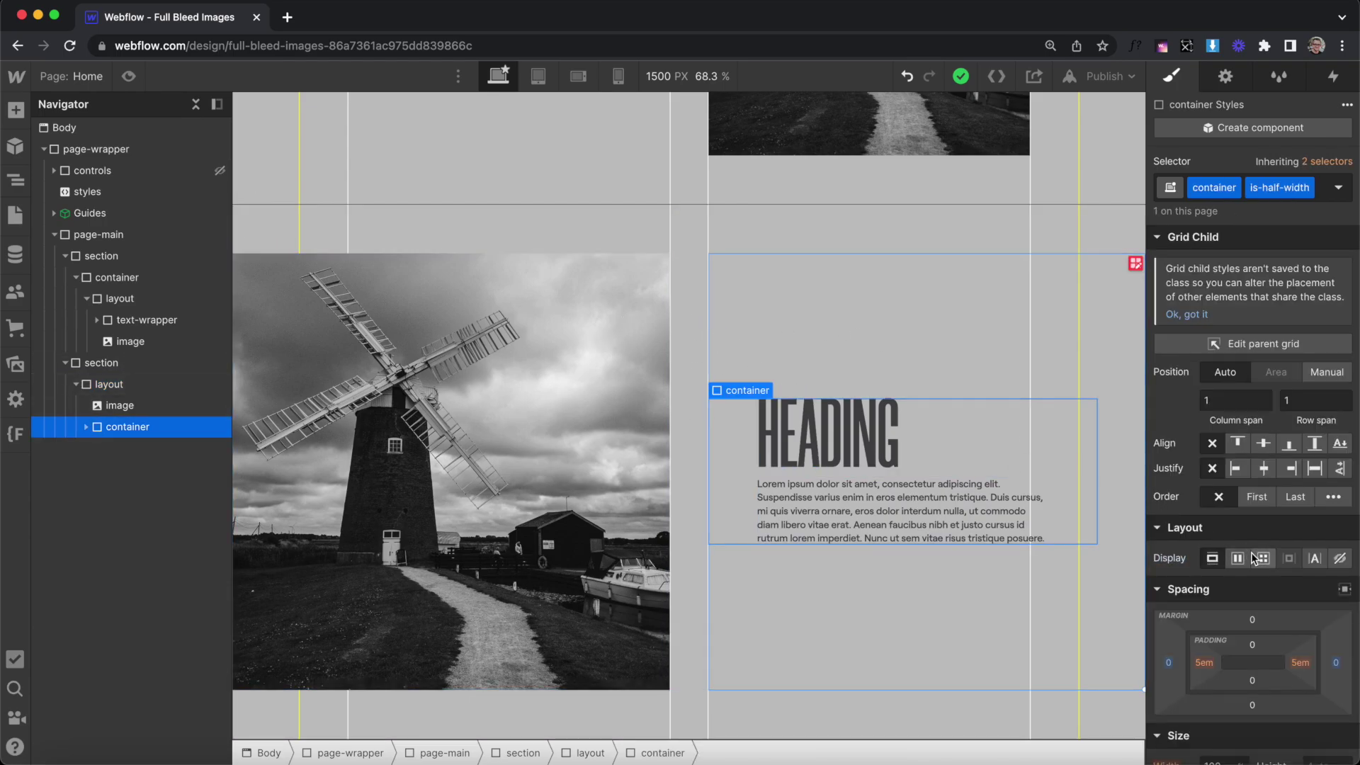
scroll(1219, 623, down, 5)
click(1219, 622)
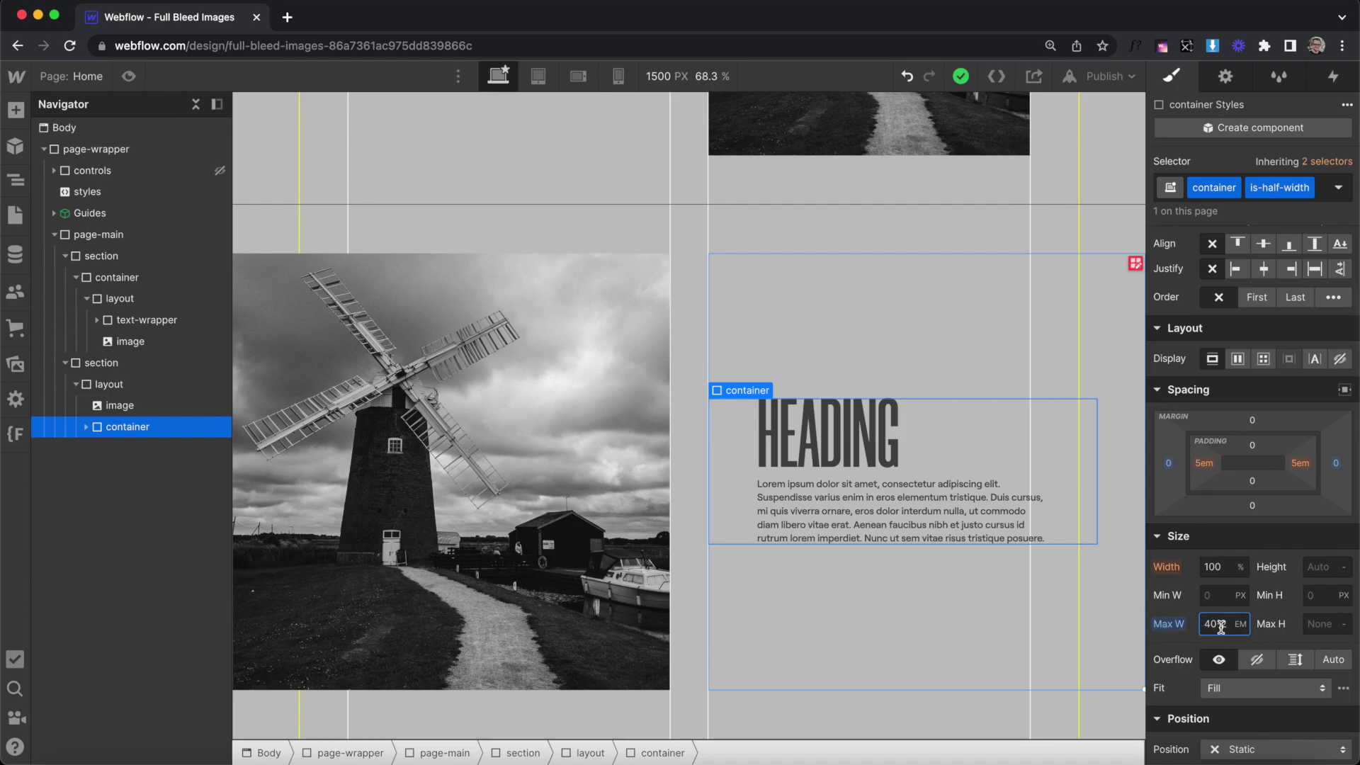
key(Return)
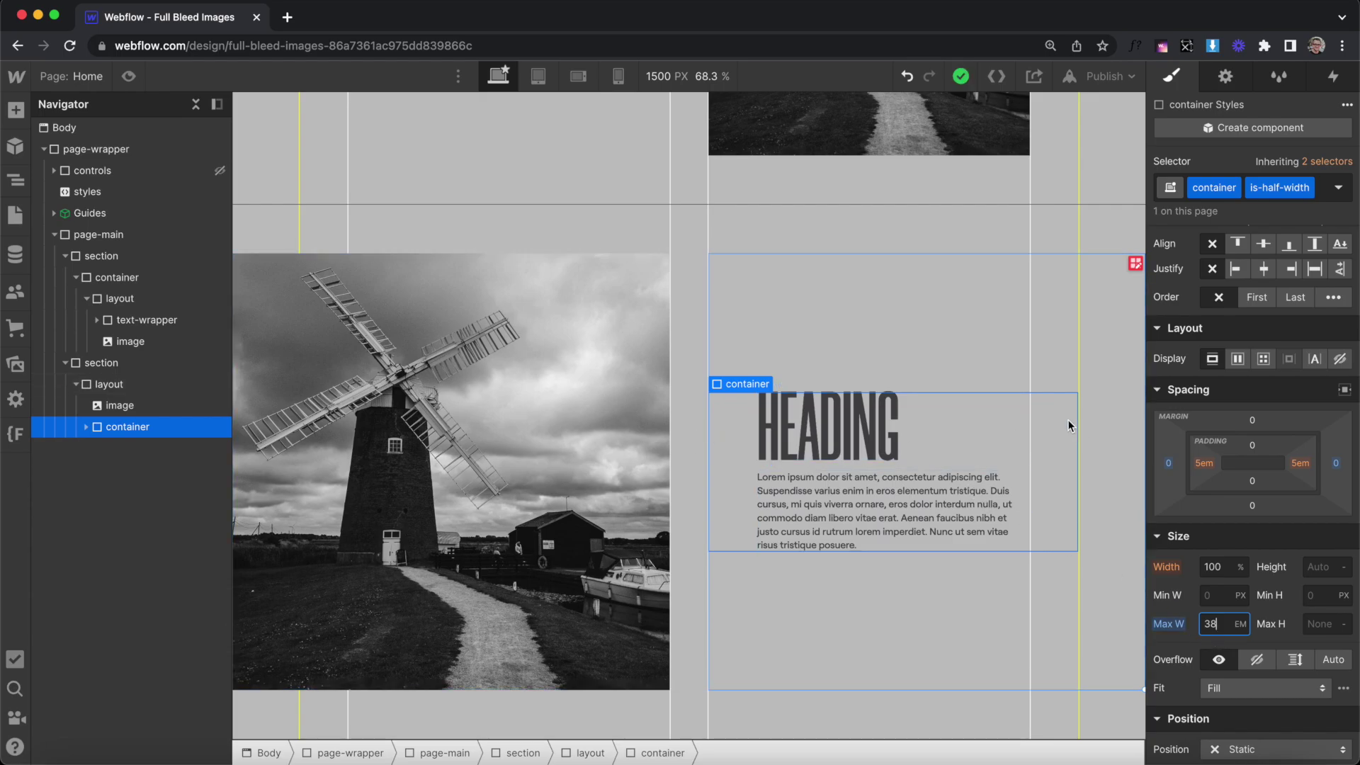
Step: Set the is-half-width container's left padding to 0 em and compare its text alignment with the section above
scroll(1209, 547, up, 2)
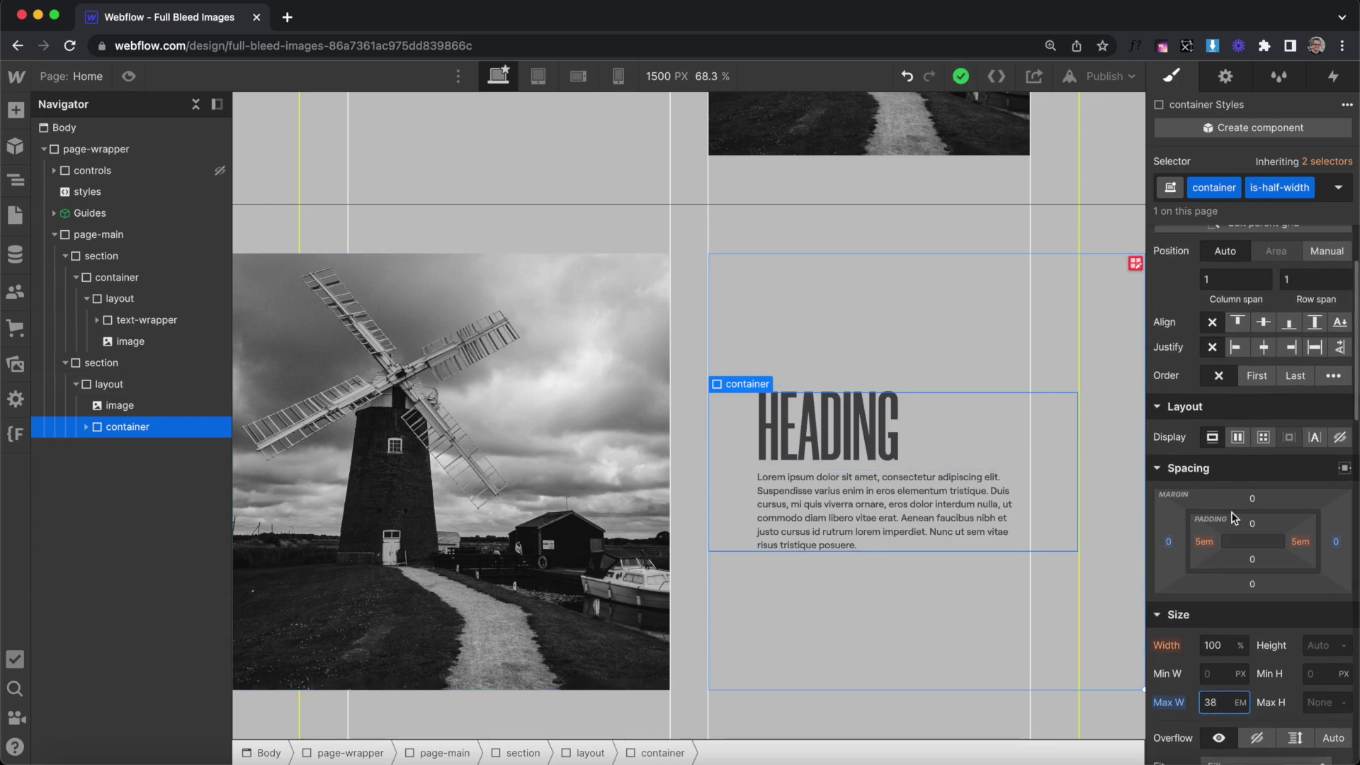
click(1204, 543)
key(Return)
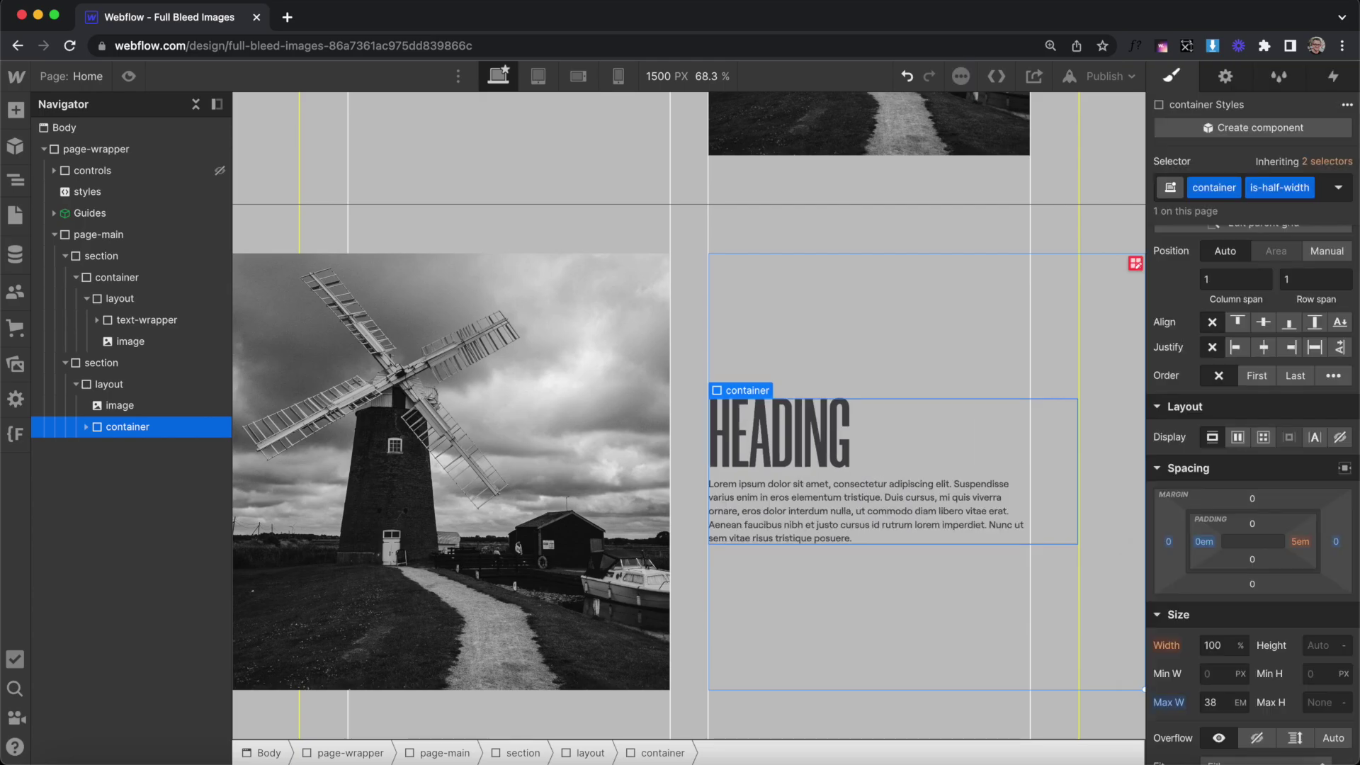
scroll(717, 434, up, 2)
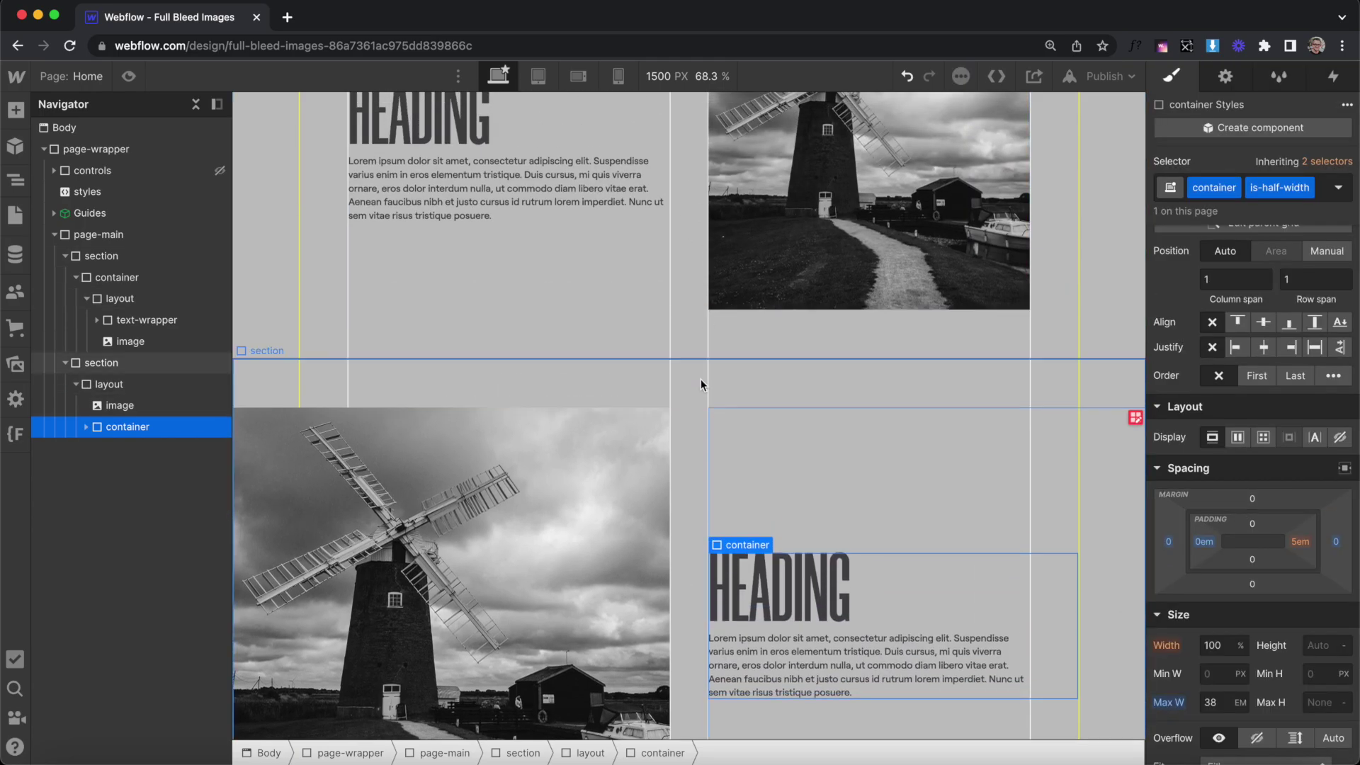
scroll(712, 489, down, 2)
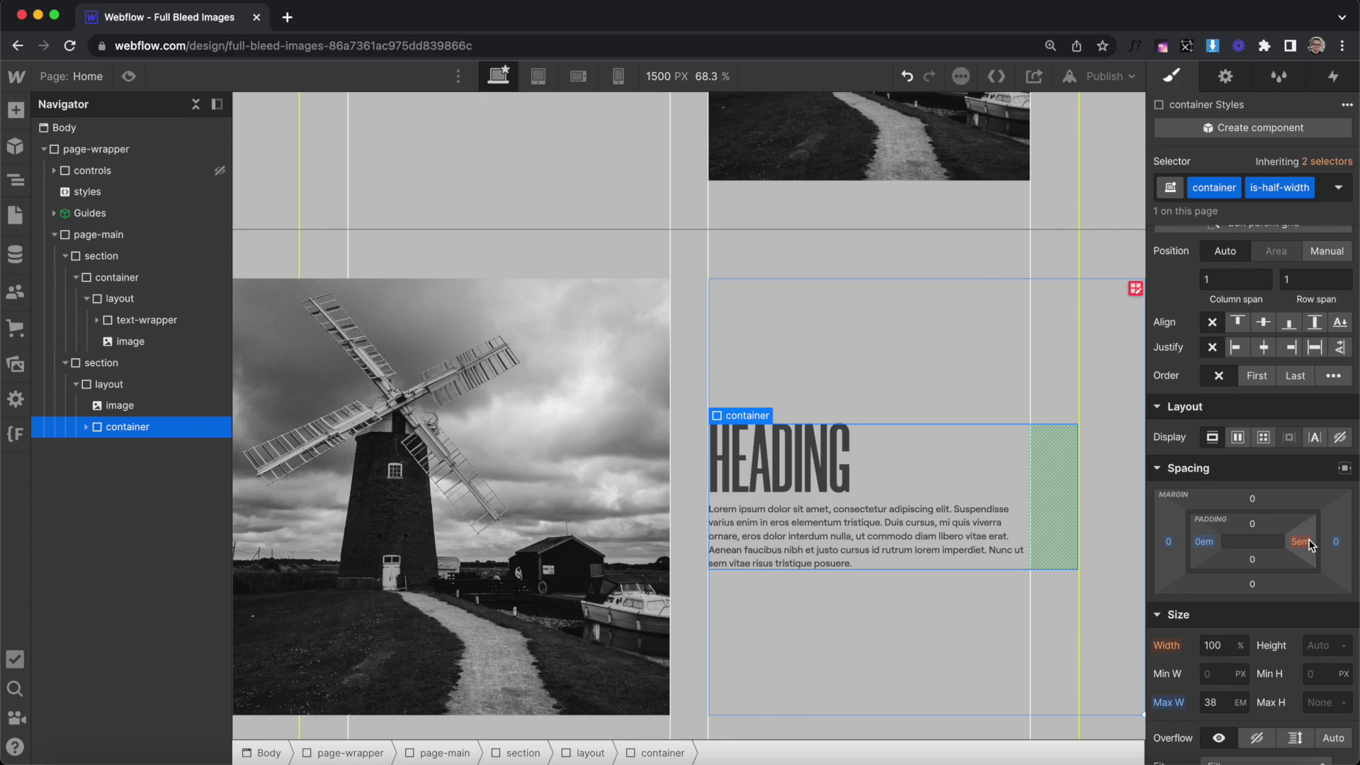
Step: Reset the max width, left padding and left and right margin overrides on the is-half-width container
scroll(1309, 544, down, 1)
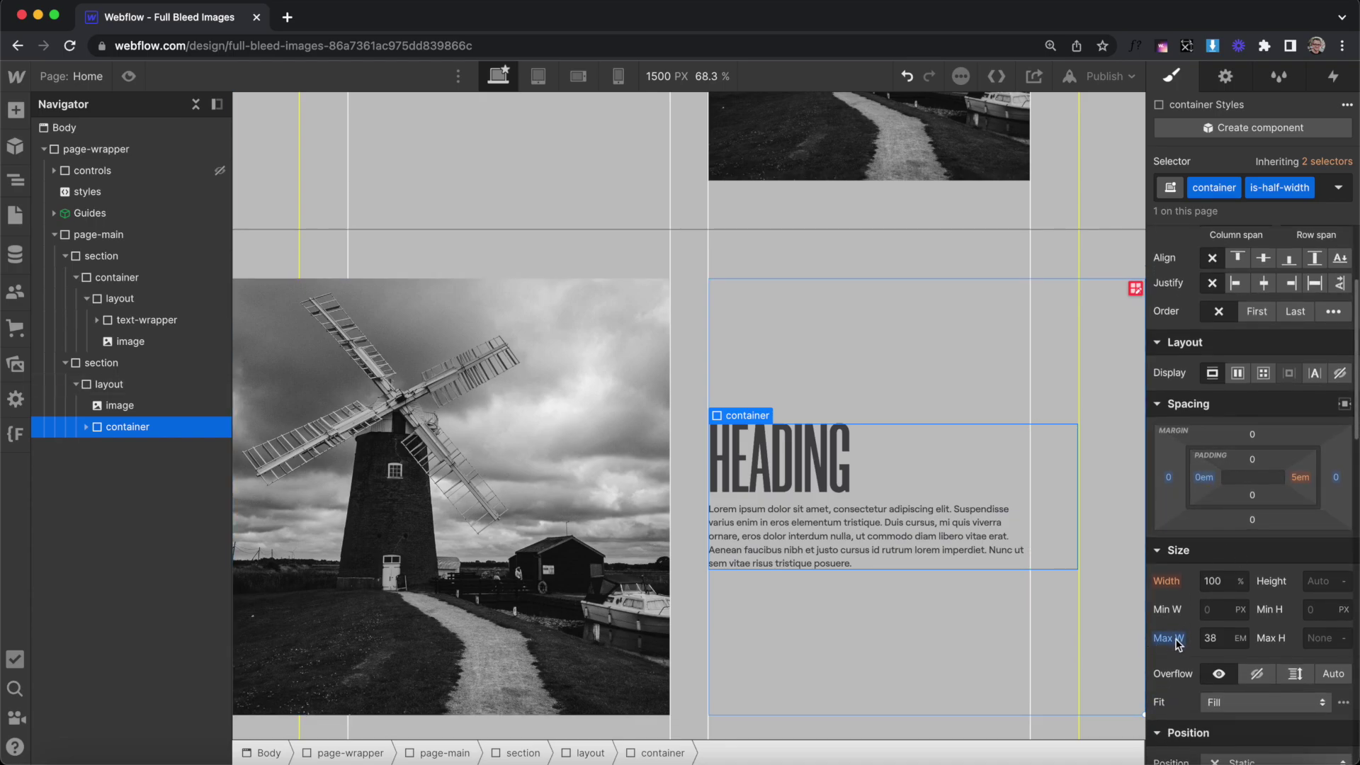
scroll(1204, 539, down, 2)
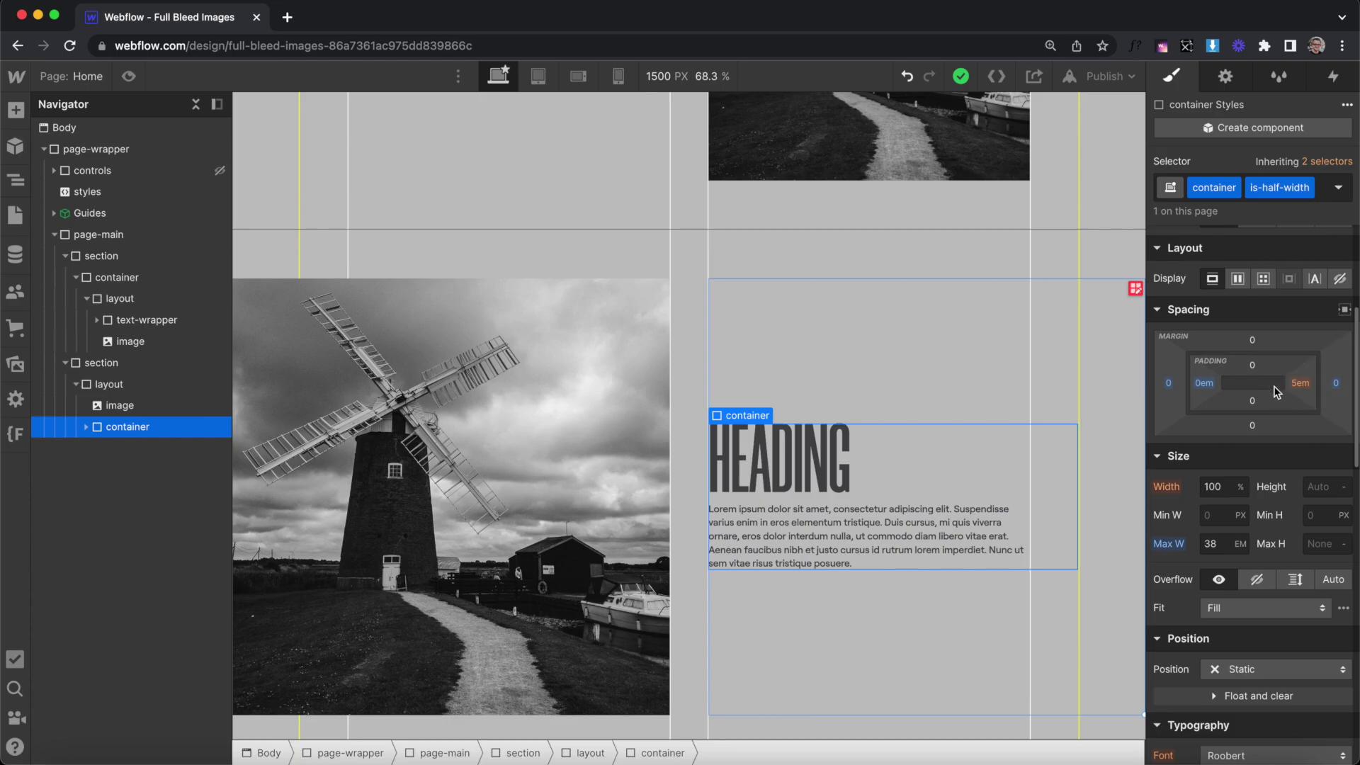
drag(1177, 547, 1204, 510)
drag(1204, 382, 1166, 385)
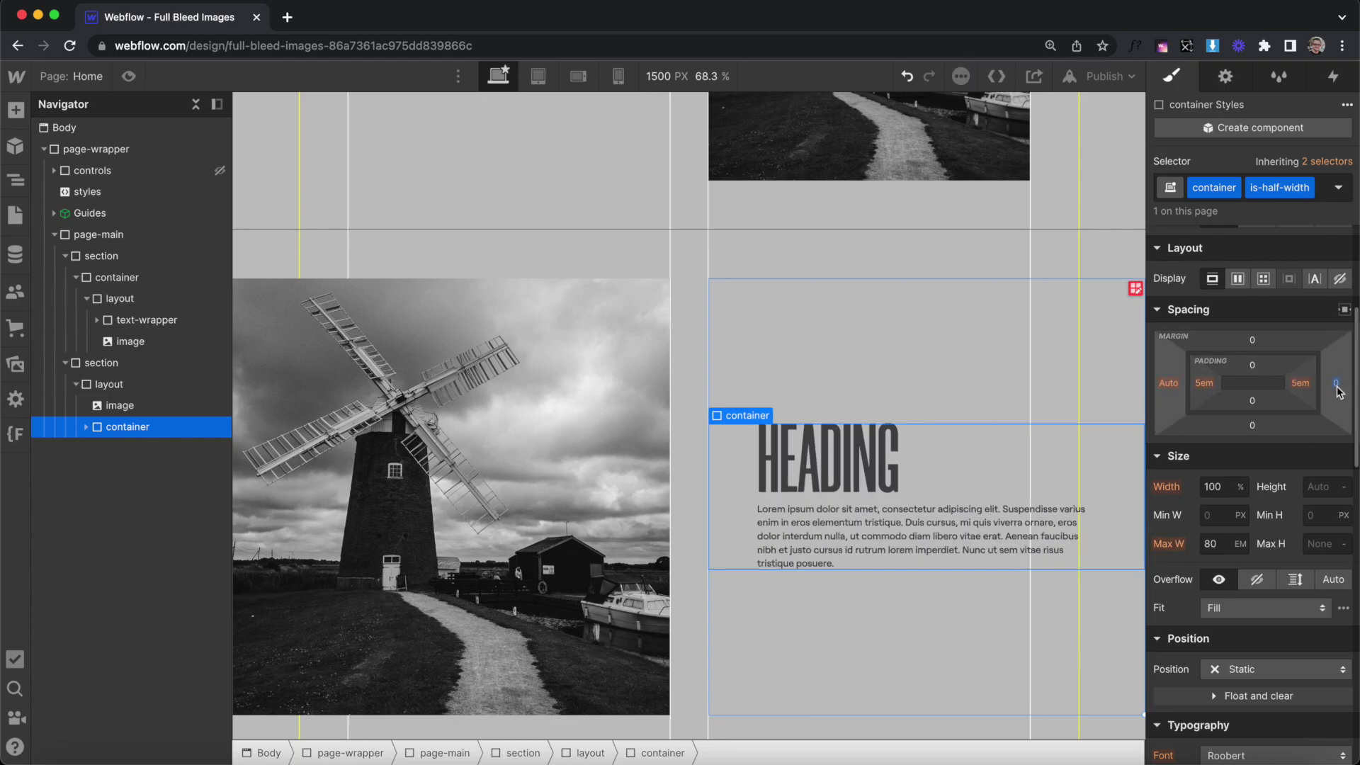
Step: Open the styles embed's custom code for editing at the empty line inside the min-width:992px media query
click(87, 191)
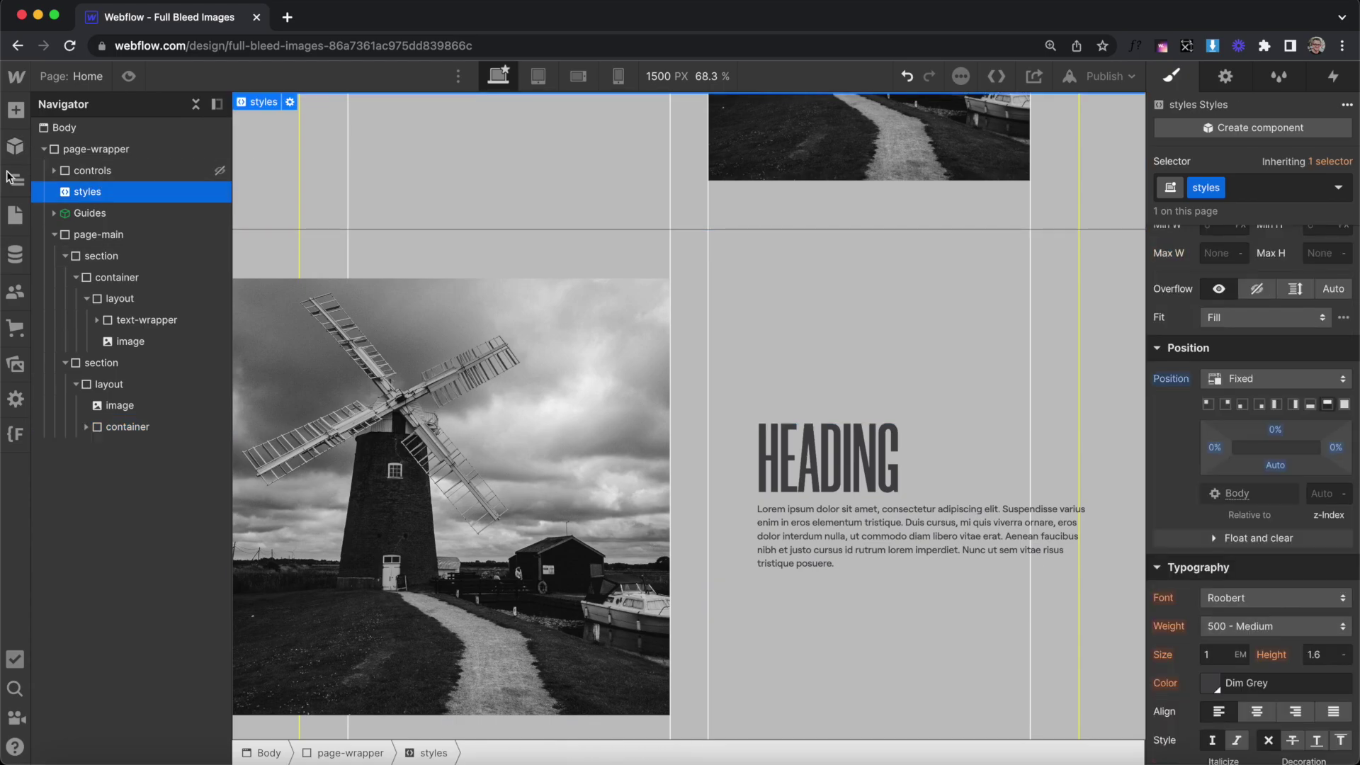
key(z)
click(87, 102)
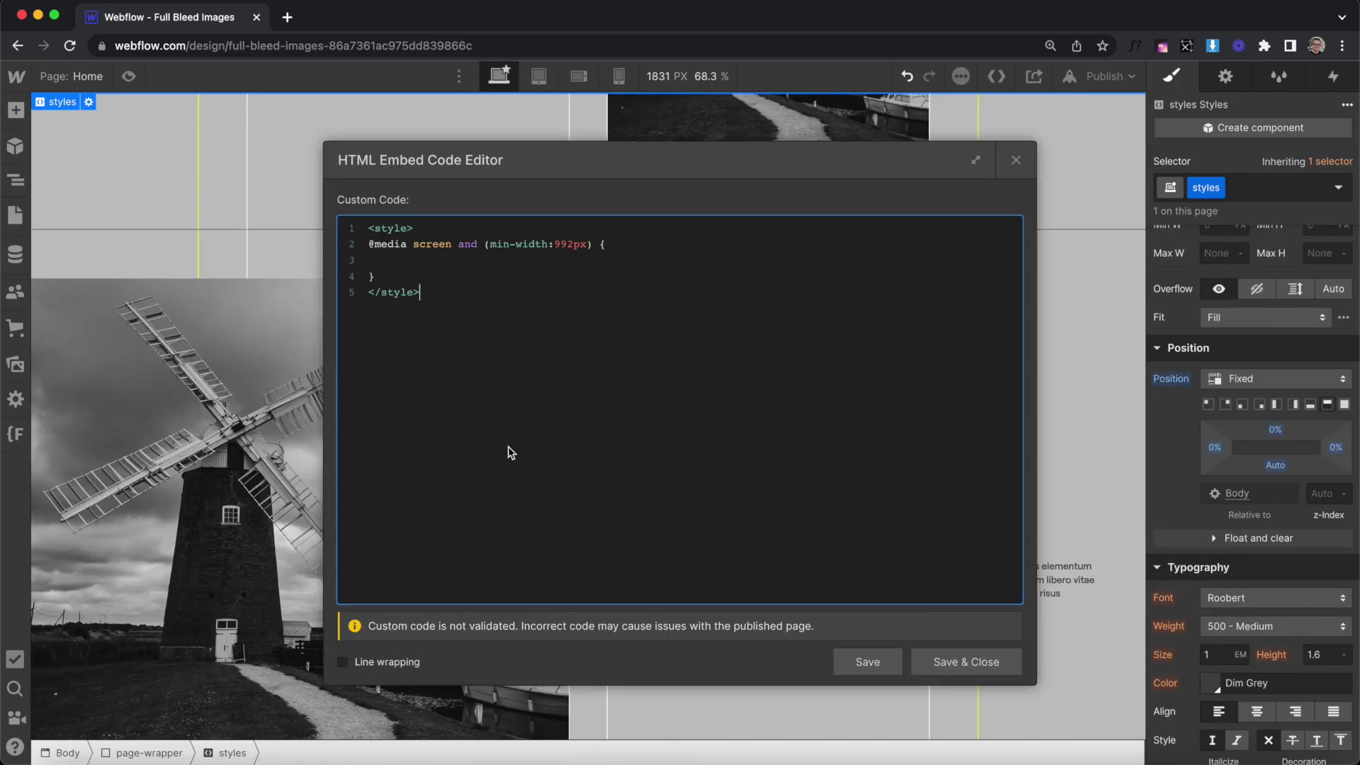
drag(411, 244, 665, 237)
click(562, 246)
drag(459, 246, 637, 246)
click(473, 256)
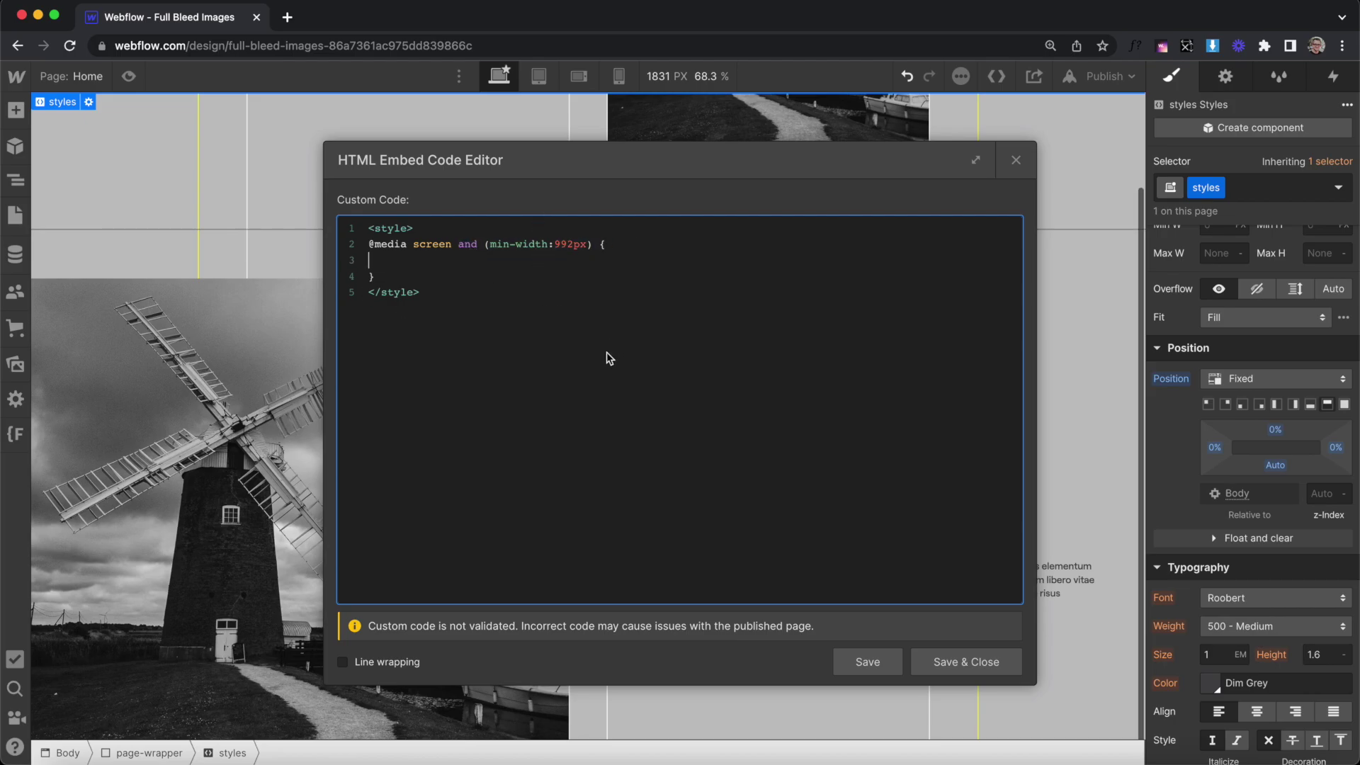
Step: Add an .is-half-width rule with margin: 0 and max-width: 38em to the media query, and save and close the code
text(.is-half-width {)
key(Return)
text(mar)
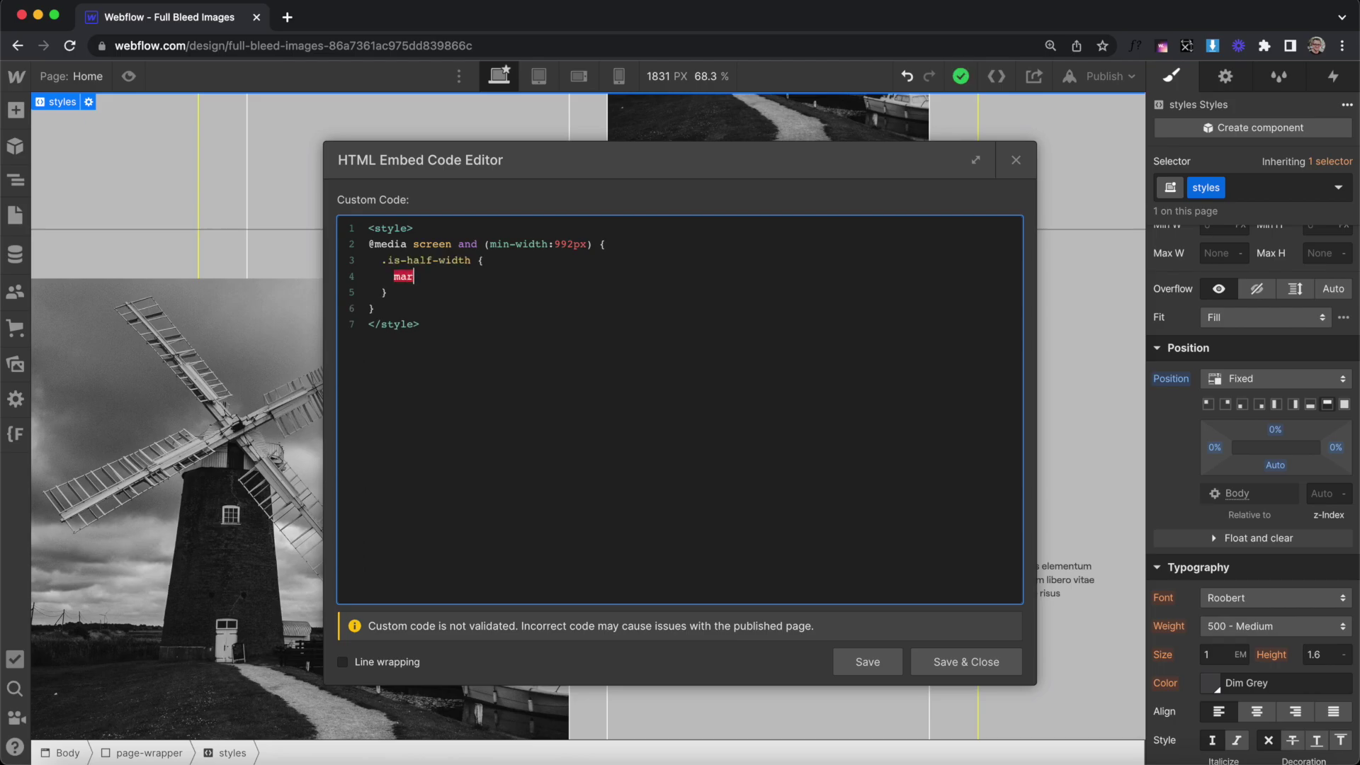
text(gin: 0;)
key(Return)
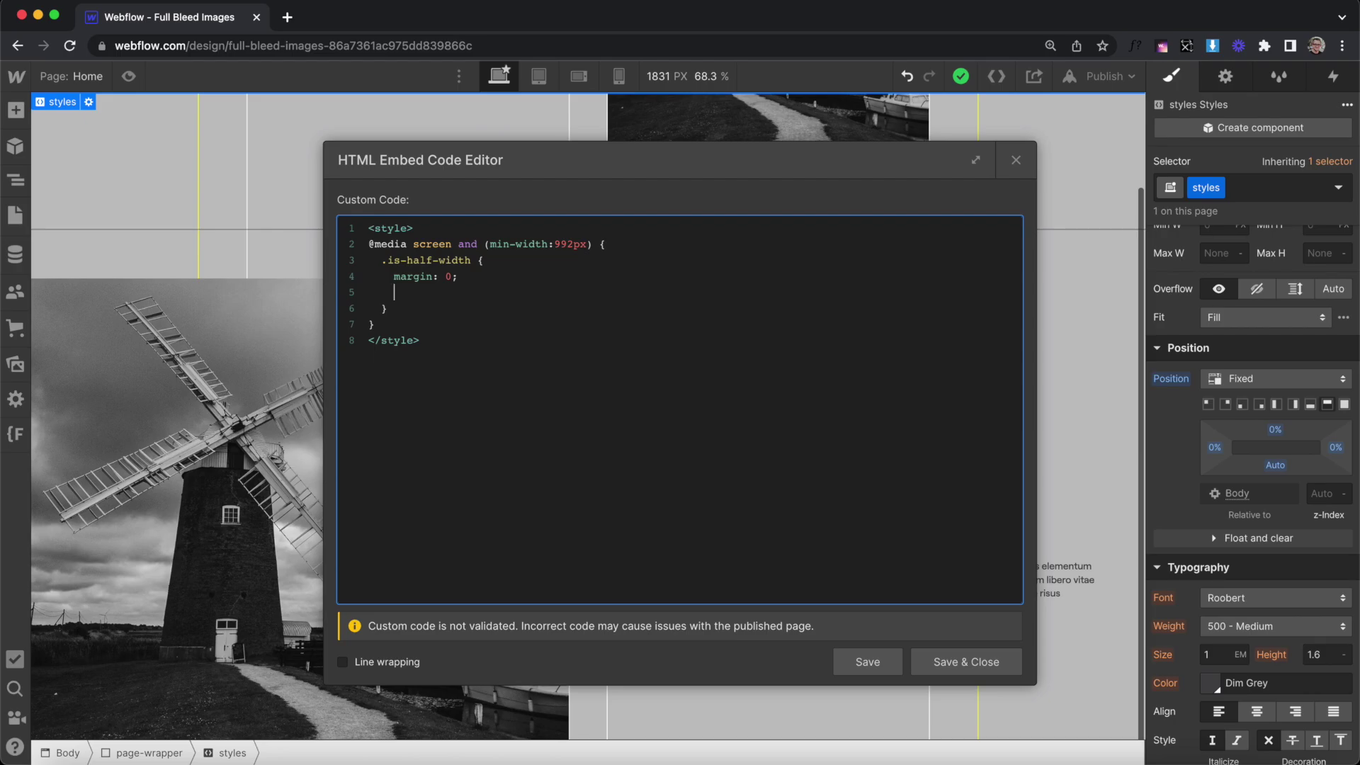
text(max-width: 38em;)
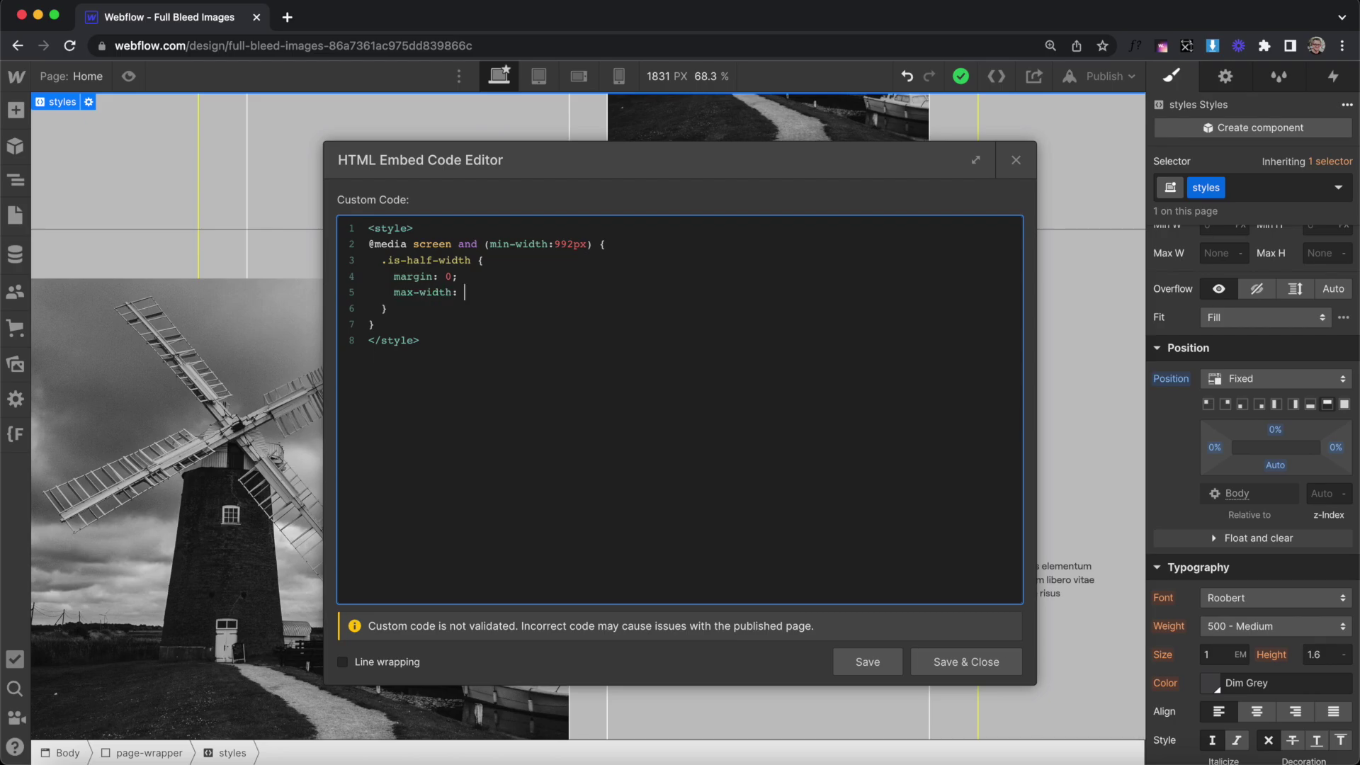
click(984, 657)
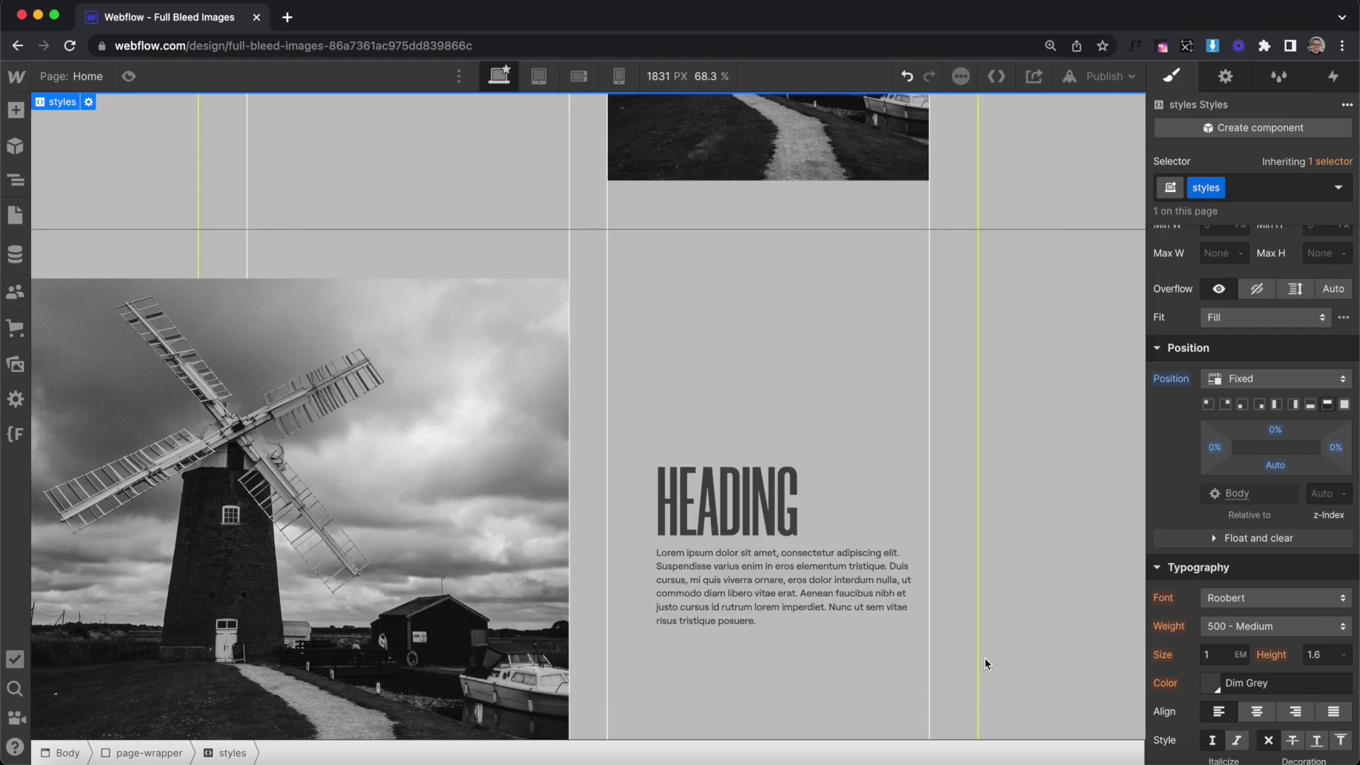
Step: Add a new combo class named is-pad-left-0 to the second section's half-width container
click(645, 550)
click(1325, 200)
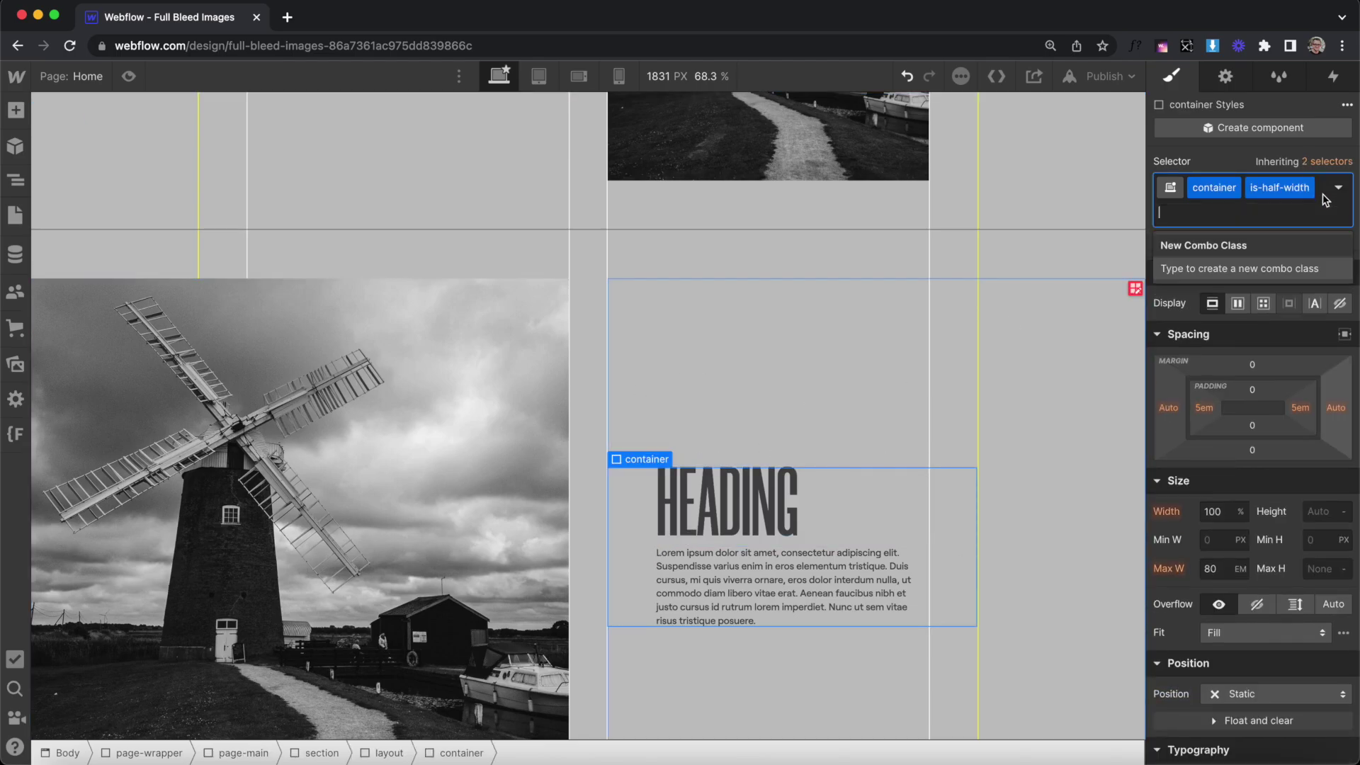
text(is-pad-left-0)
key(Return)
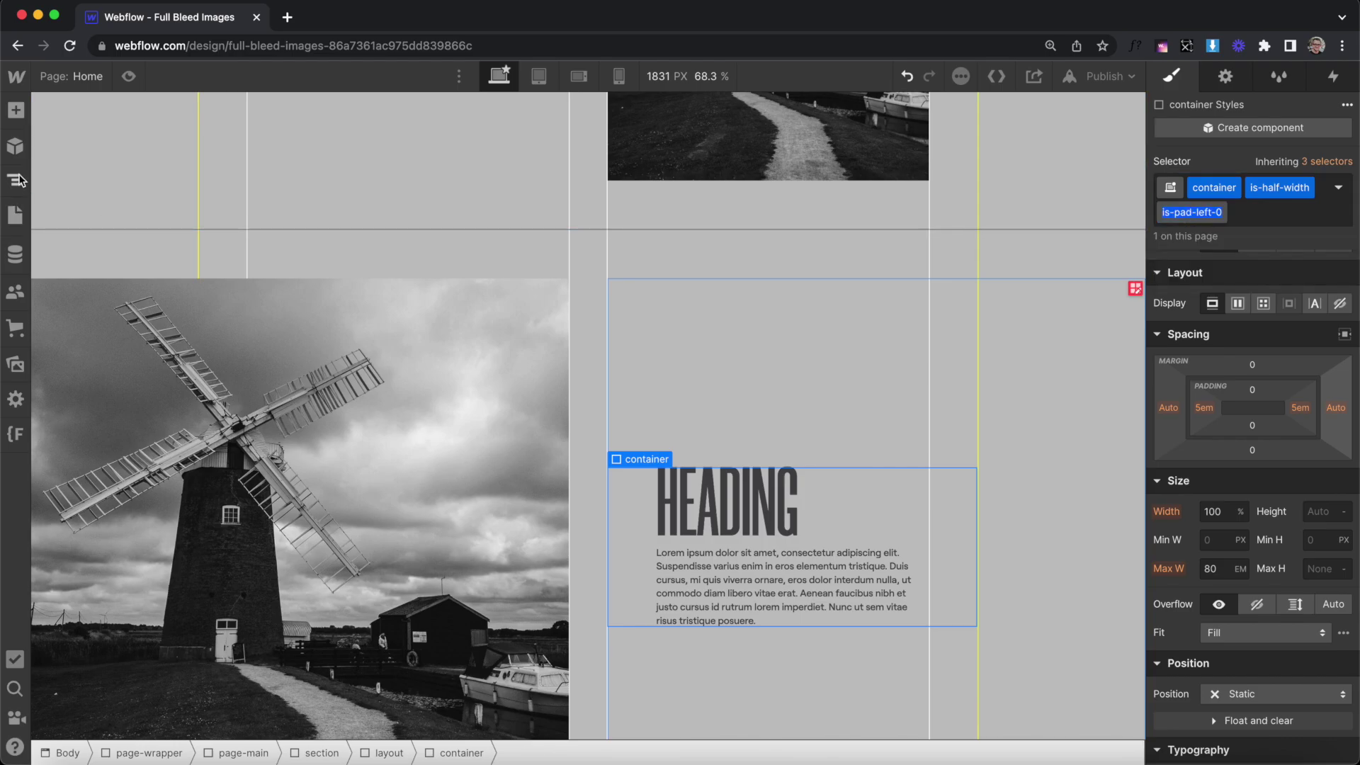
Step: Add an .is-pad-left-0 rule with padding-left: 0em to the styles embed's media query, and save and close it
click(16, 180)
click(87, 191)
click(195, 104)
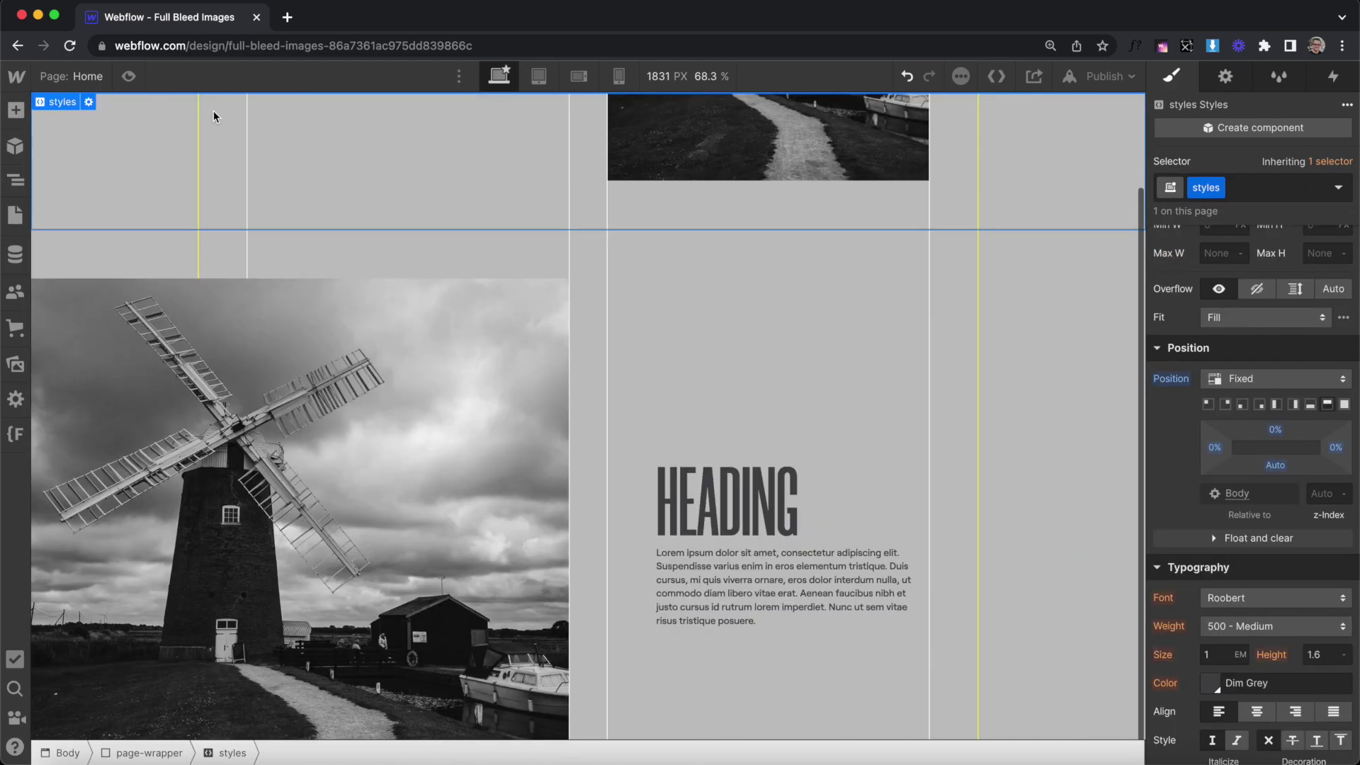
click(89, 103)
click(434, 310)
text(.is-pad-left-0 {     padding-left:    })
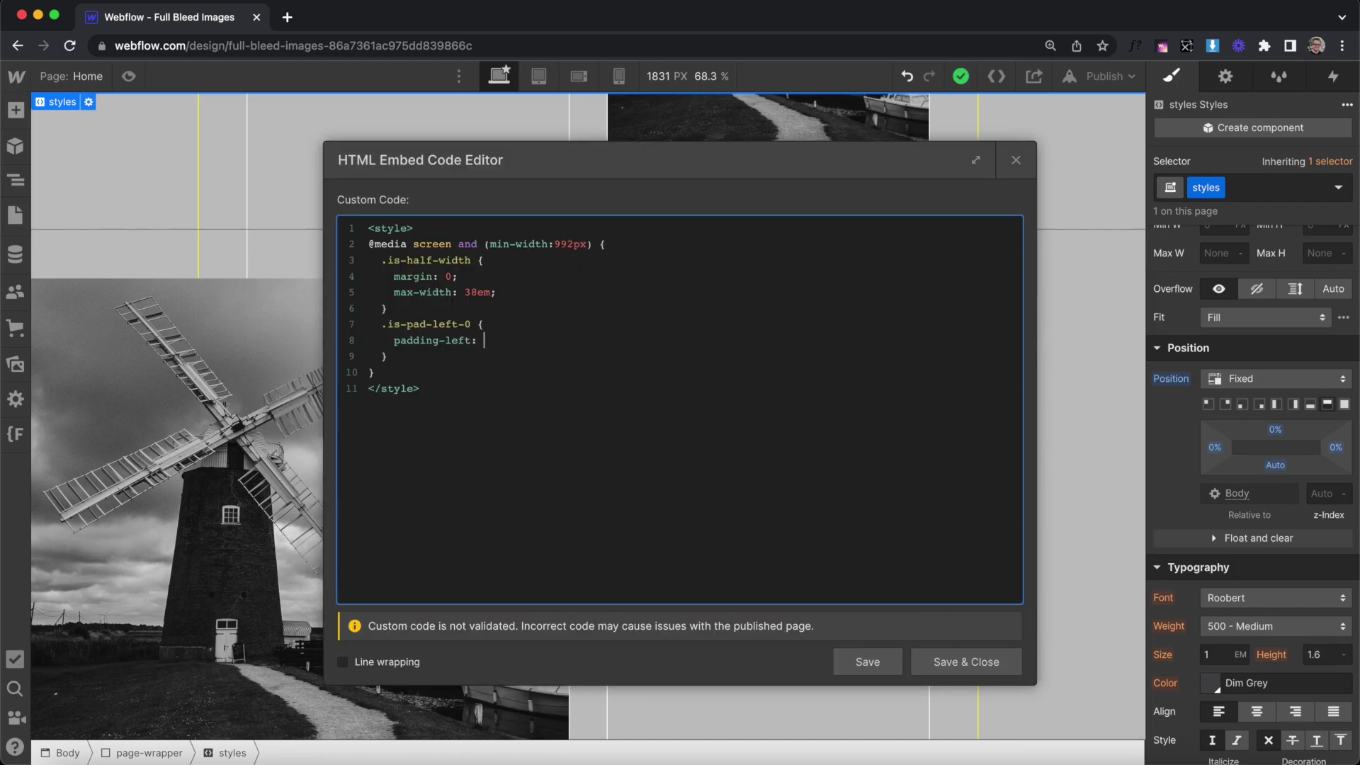
text(0em)
click(981, 672)
Step: Select the second section's container to check its padding and alignment against the guides
click(841, 507)
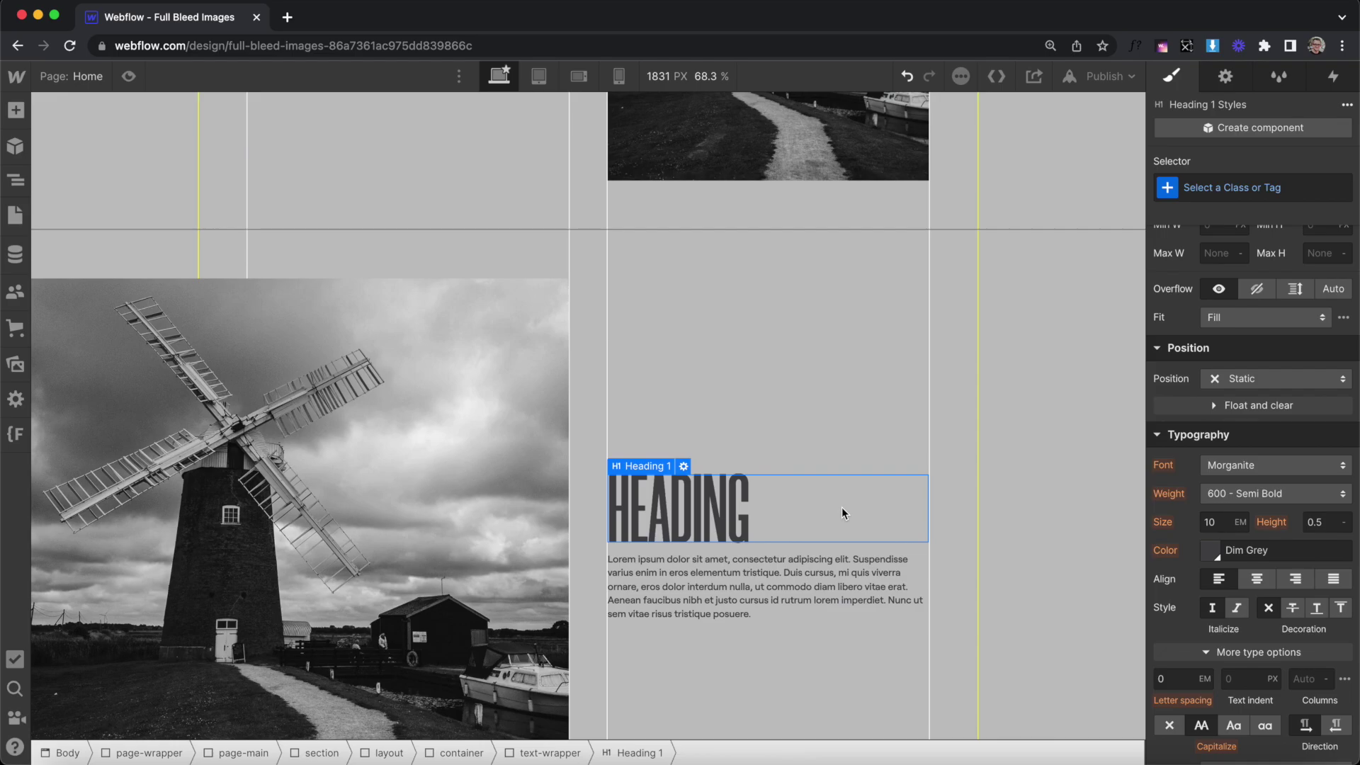
key(super+Up)
key(super+Up)
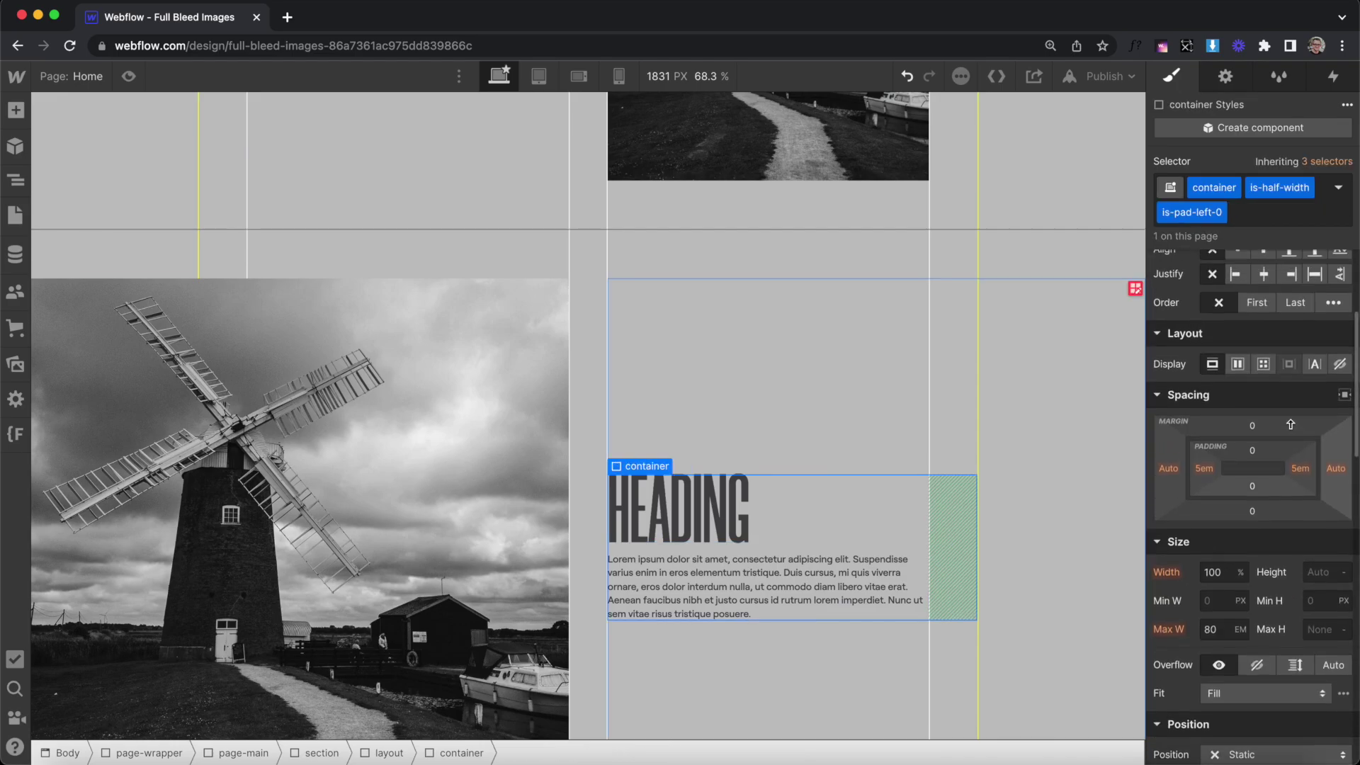
Step: Duplicate the second section with the full-bleed image
click(65, 241)
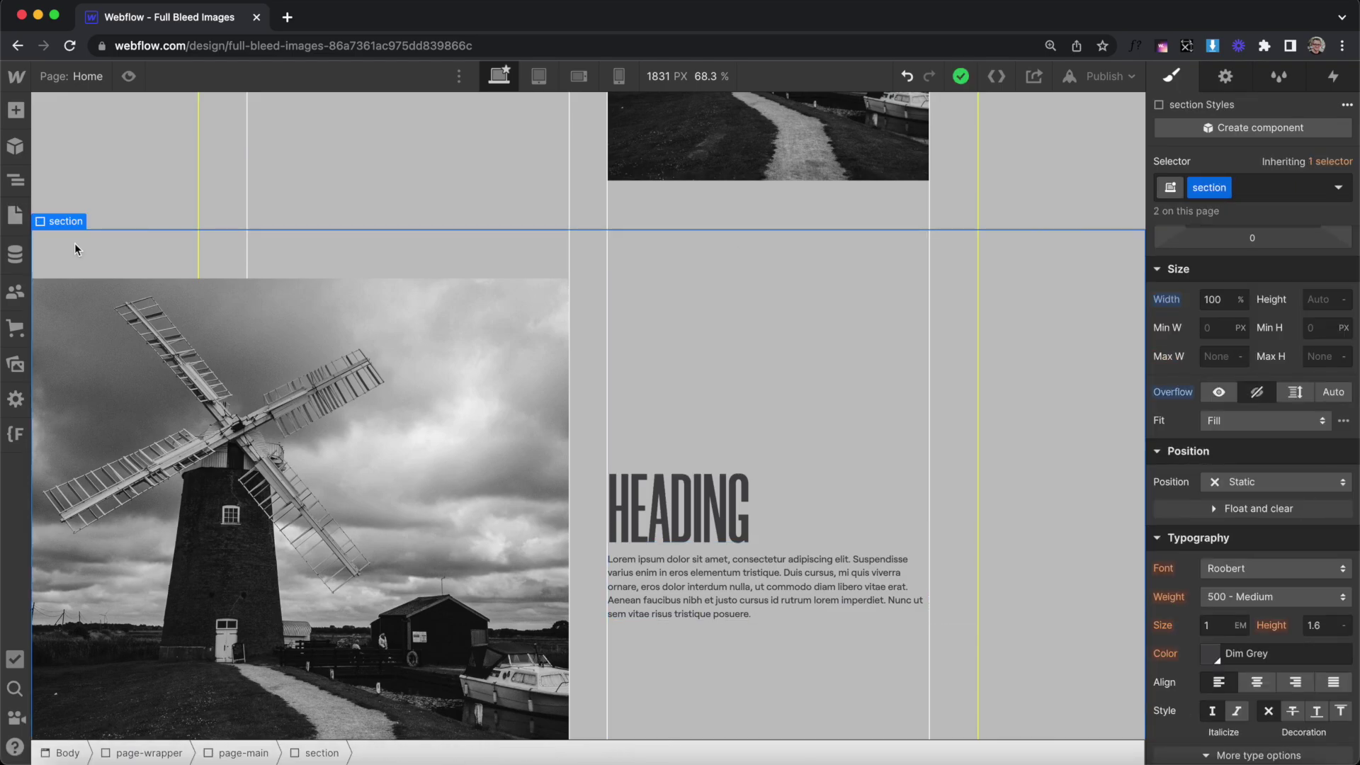
right_click(76, 223)
click(137, 367)
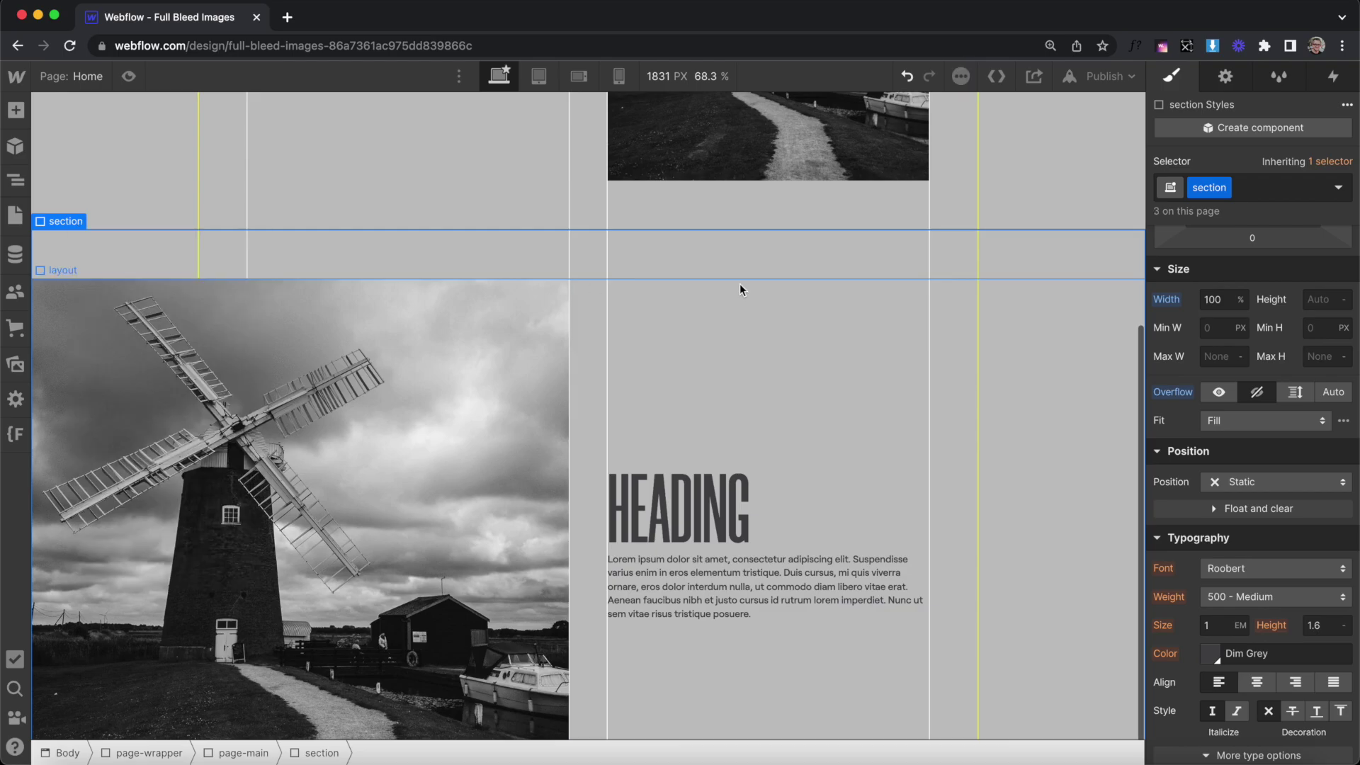
scroll(691, 253, down, 5)
scroll(691, 253, up, 2)
Step: Place the container before the image in the second section's layout
click(689, 310)
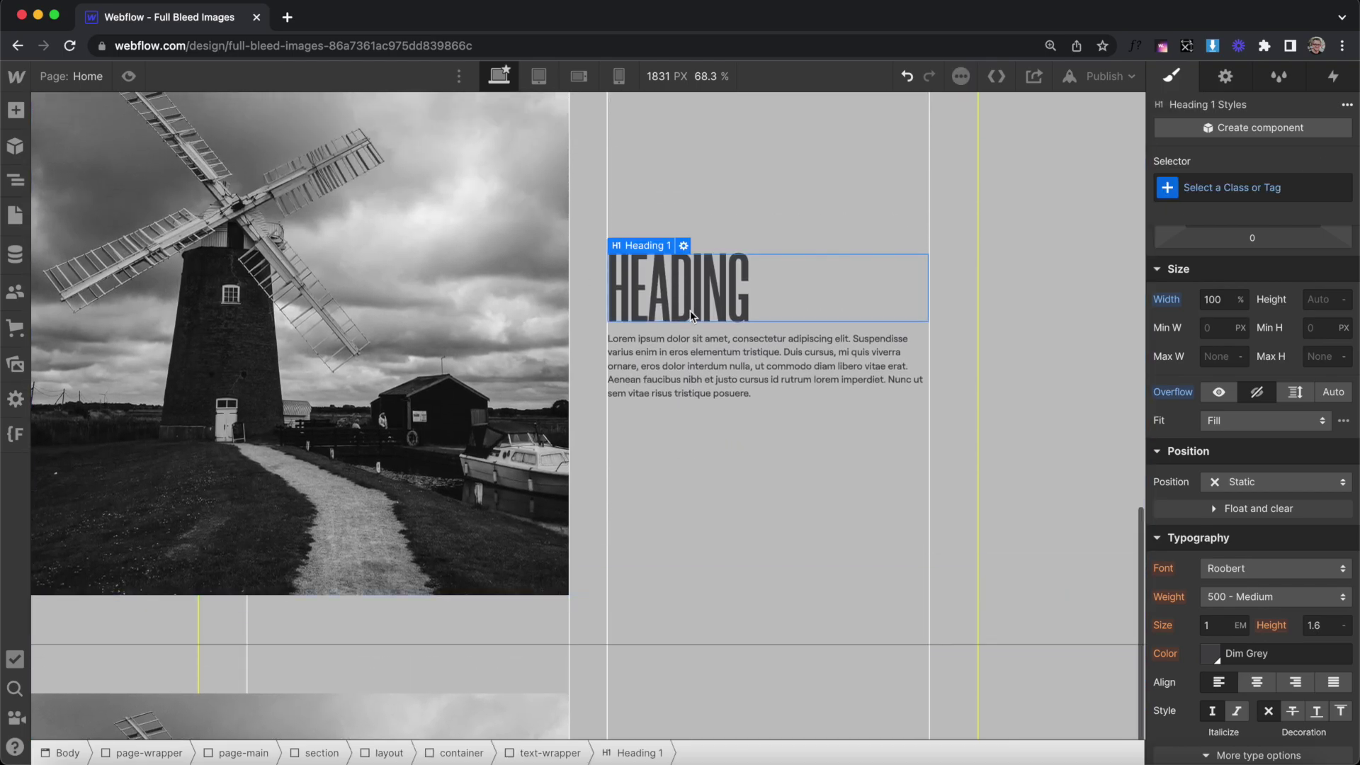
click(14, 180)
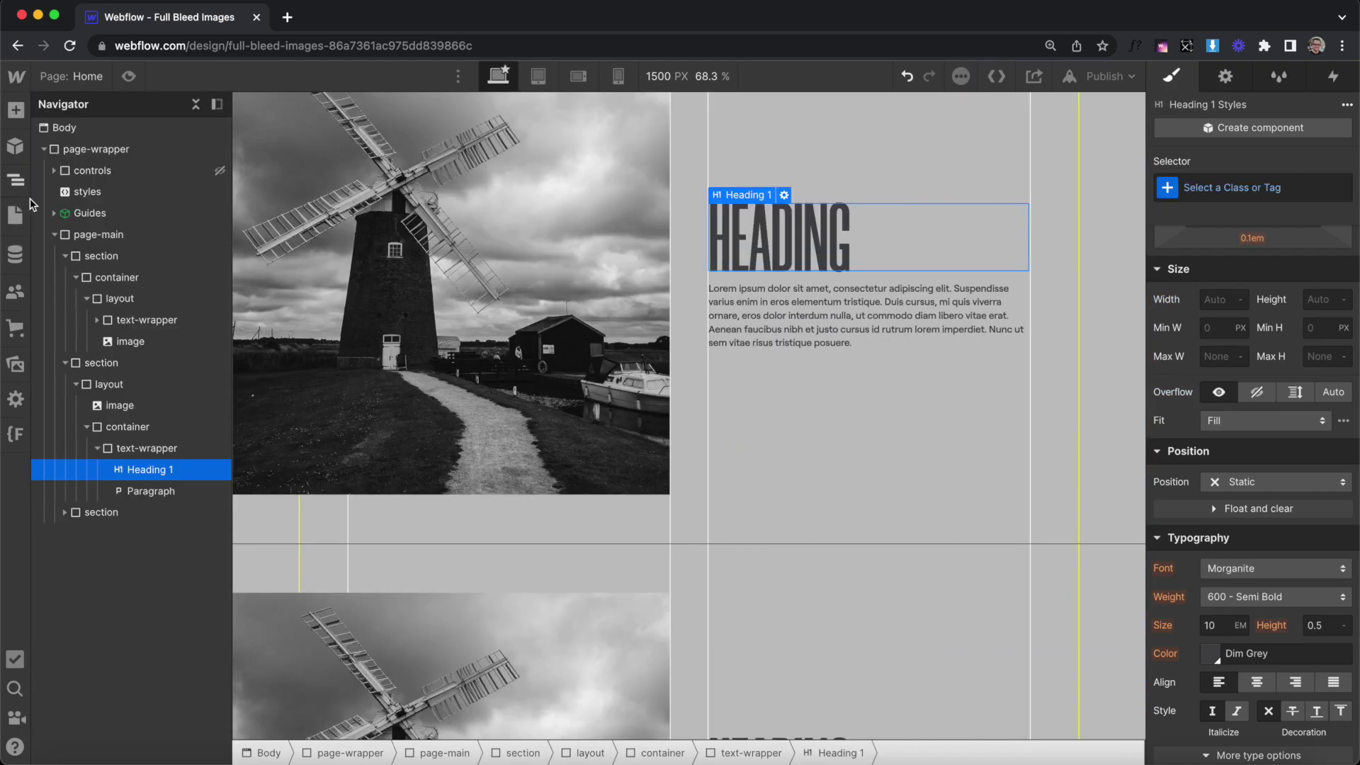
click(106, 426)
drag(106, 426, 110, 403)
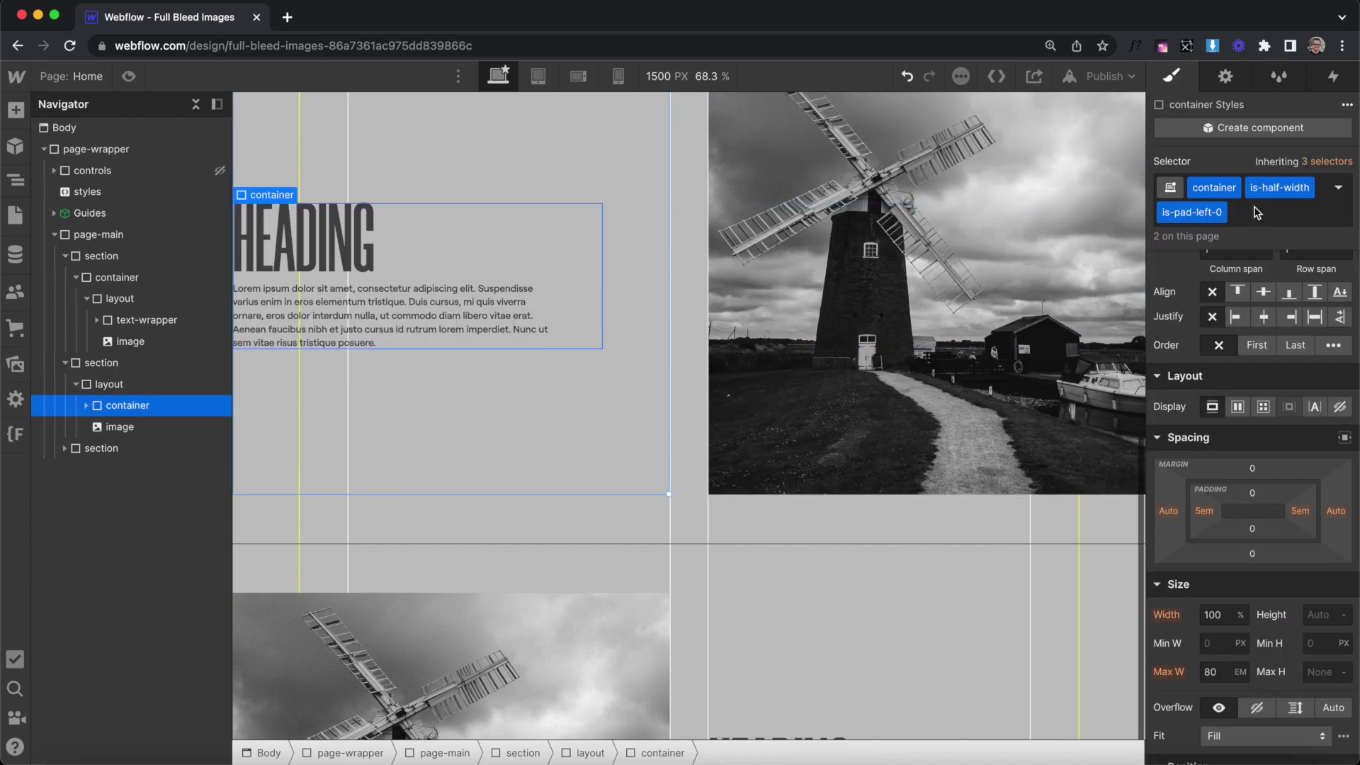
Step: Replace the is-pad-left-0 combo class on the second section's container with a new class named is-pad-right-0
click(1255, 213)
key(BackSpace)
text(is-pad)
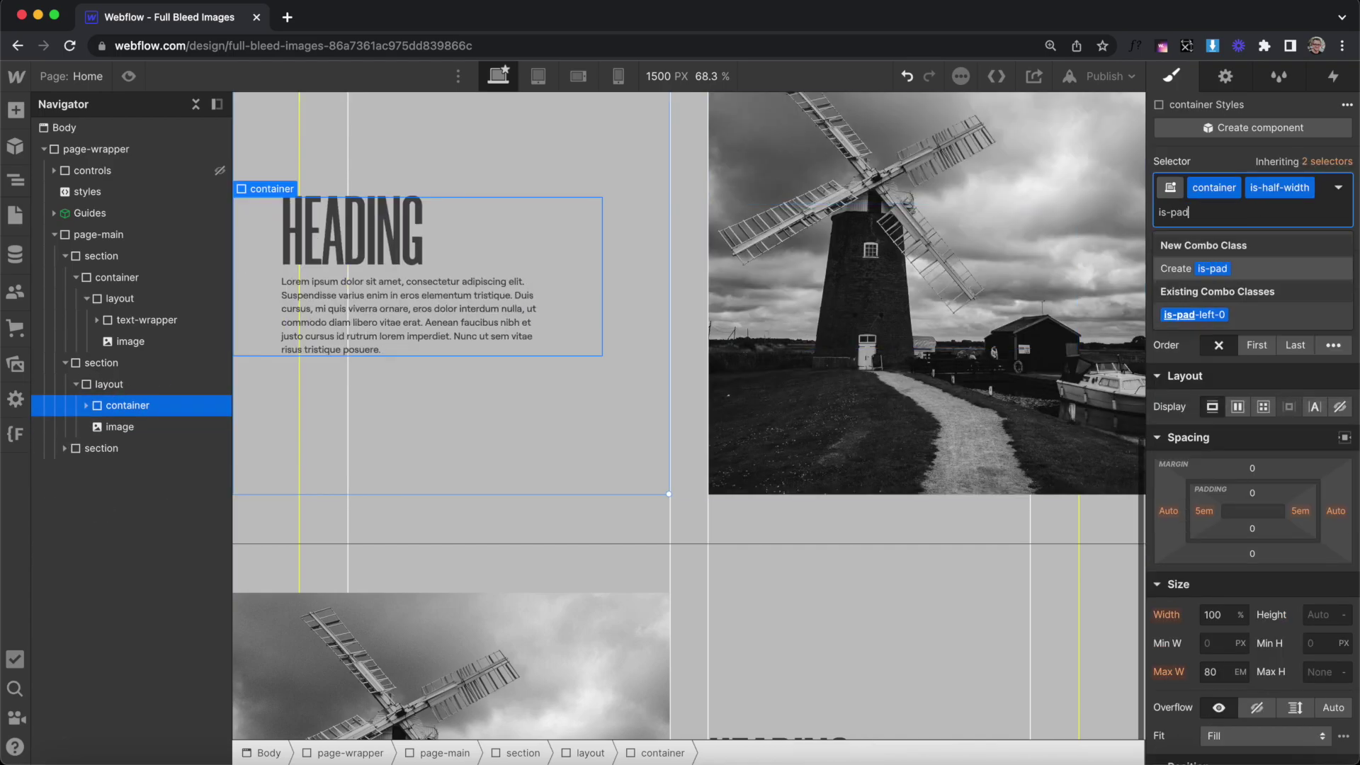
text(-ri)
key(Return)
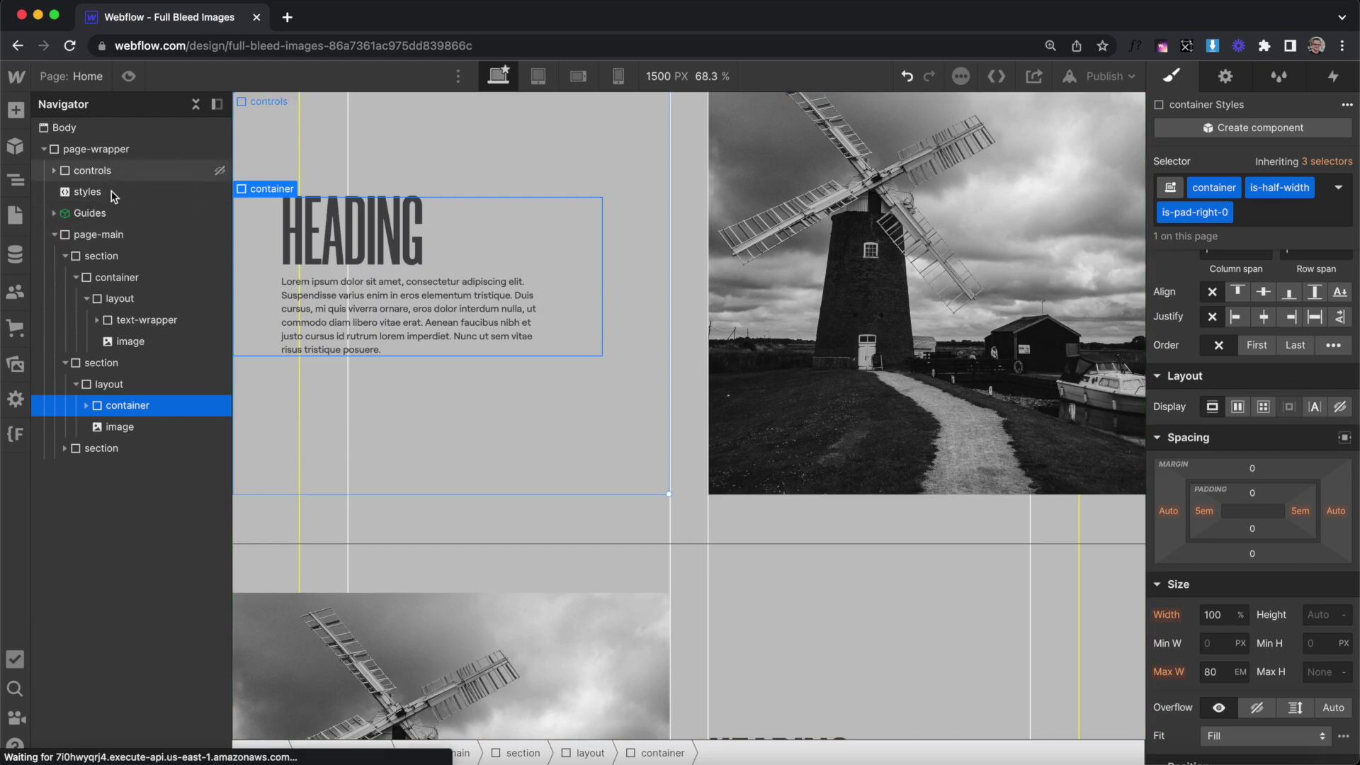
Step: Add an .is-pad-right-0 rule with margin-left: auto to the styles embed's media query and save the code
click(85, 191)
click(89, 102)
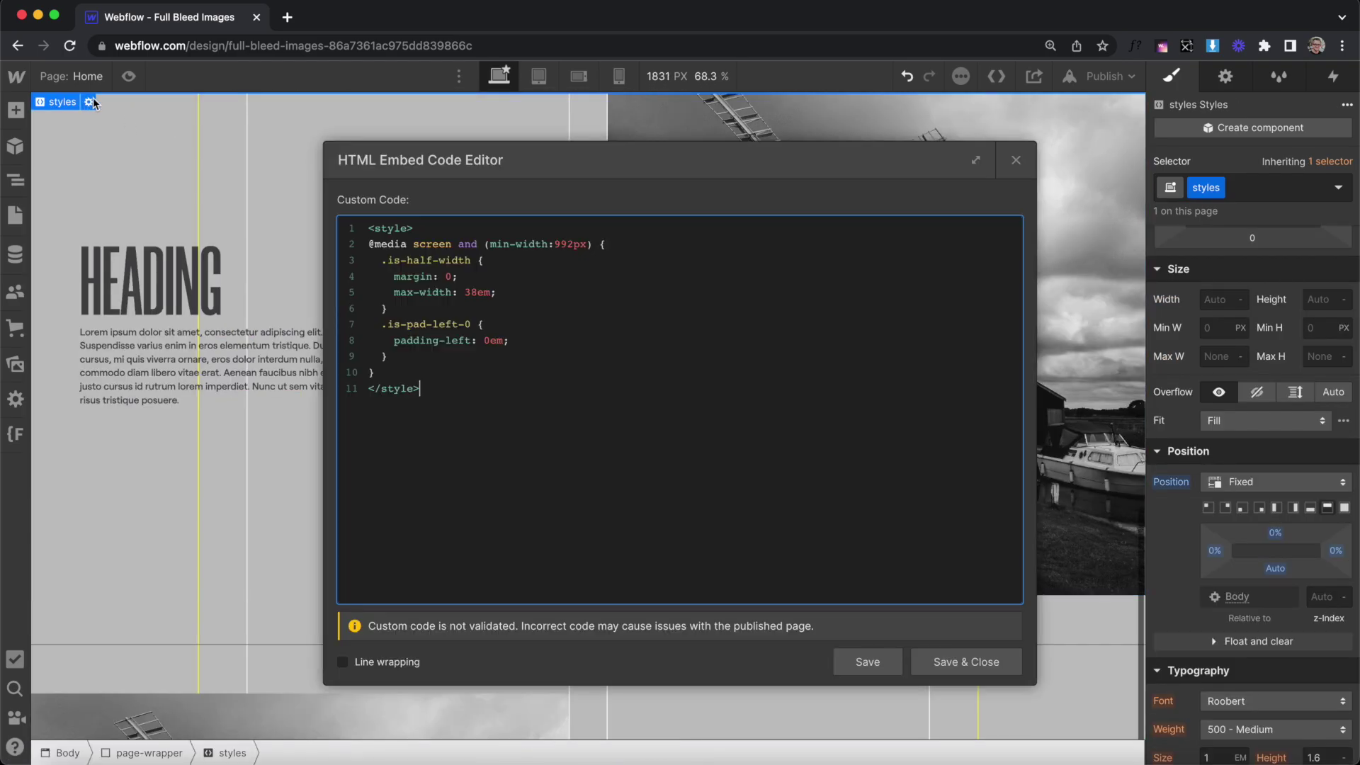
key(Return)
text(.is-pad-right-0 {)
key(Return)
key(Return)
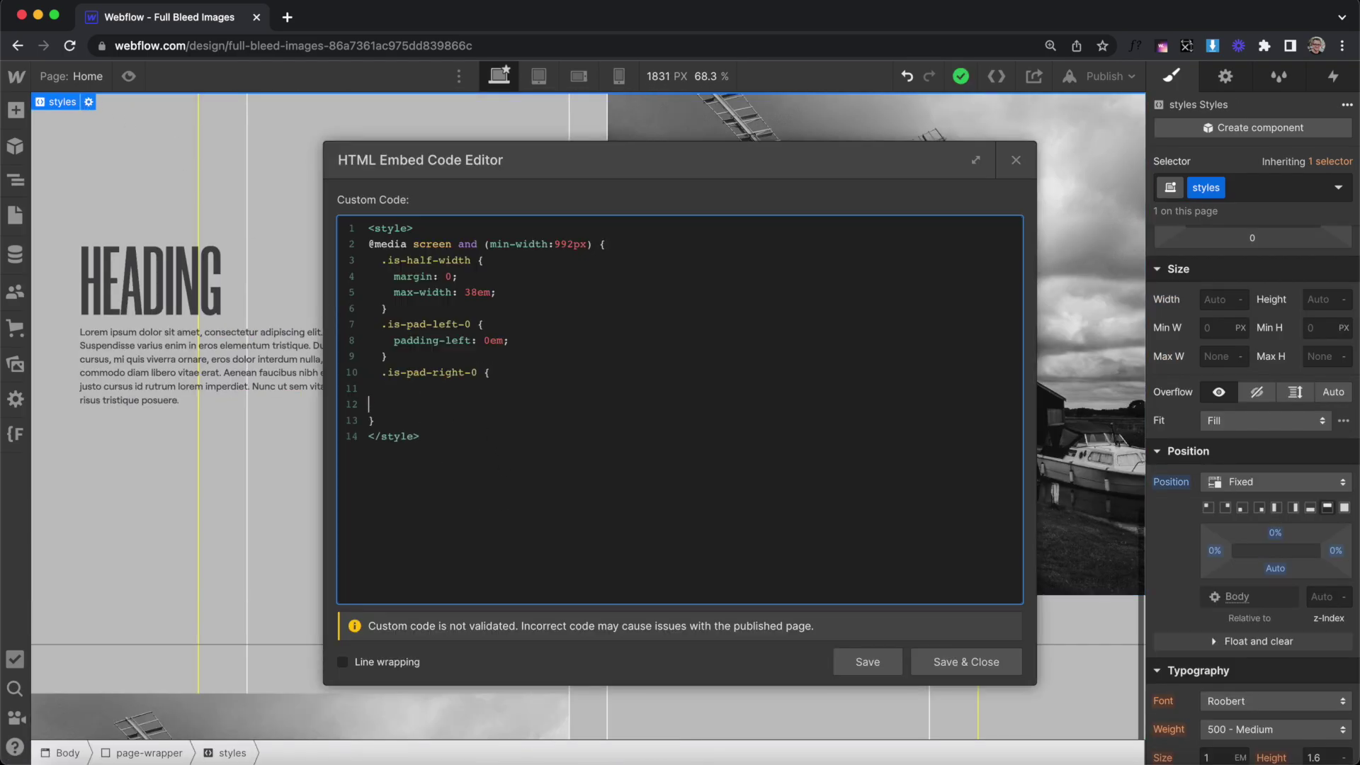
text(margin-left: auto;)
click(851, 652)
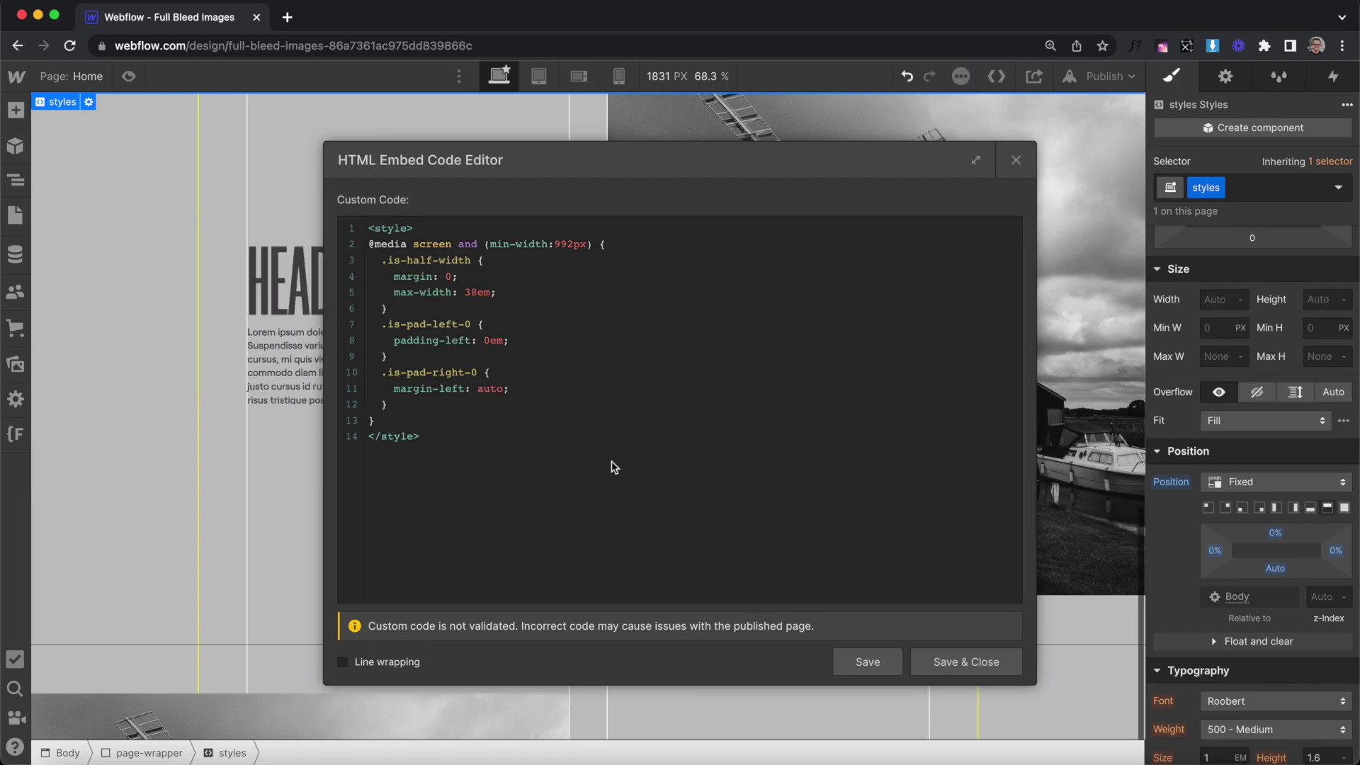
Step: Add padding-right: 0em to the .is-pad-right-0 rule in the styles embed, then save the code and close the editor
drag(564, 169, 853, 163)
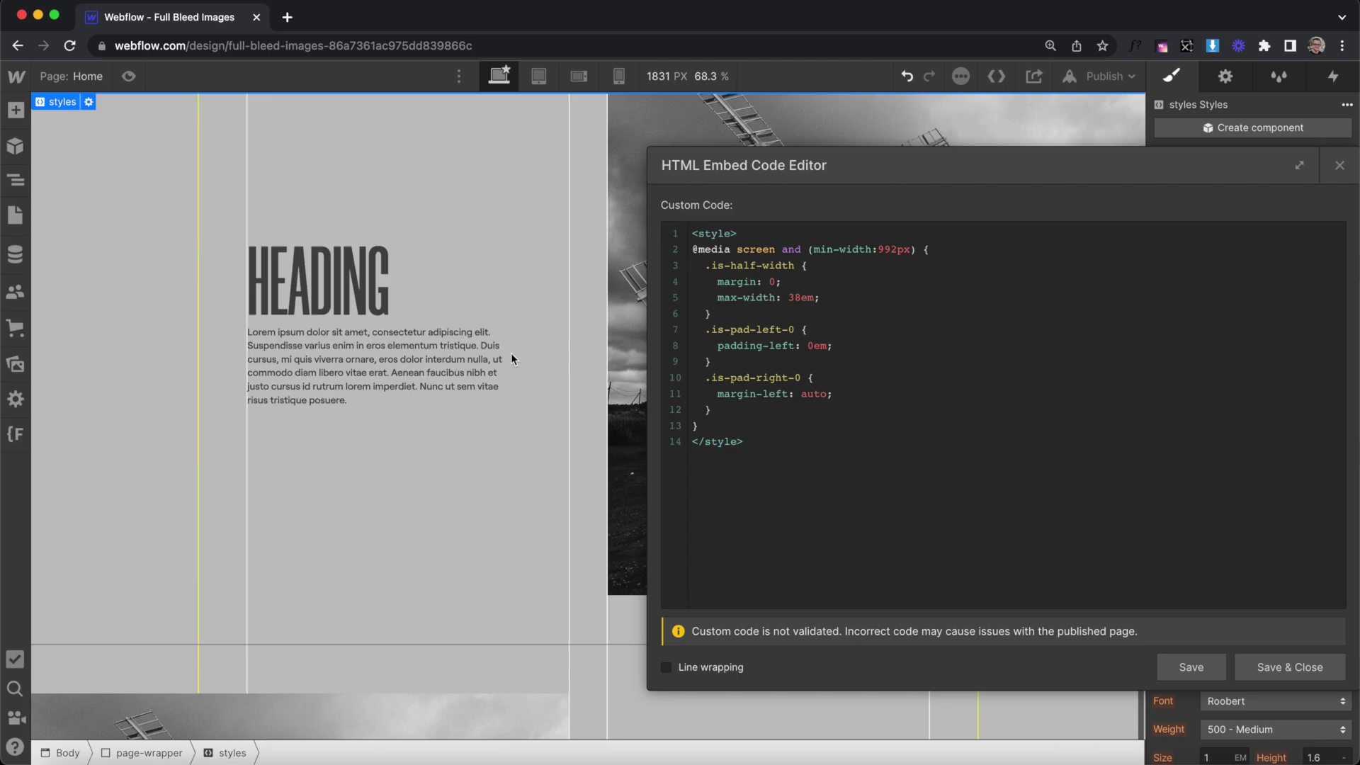
click(857, 390)
key(Return)
text(padding-right: 0em;)
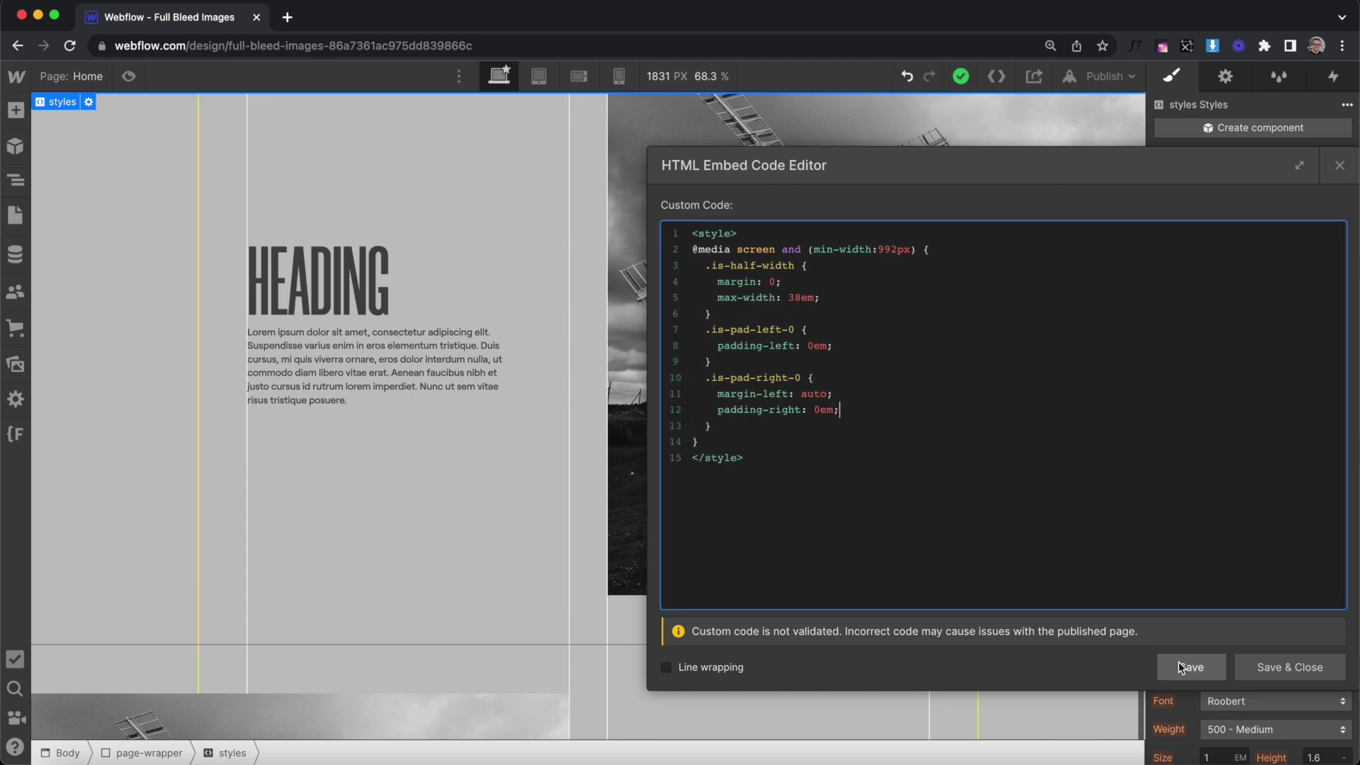
click(1191, 665)
click(1277, 668)
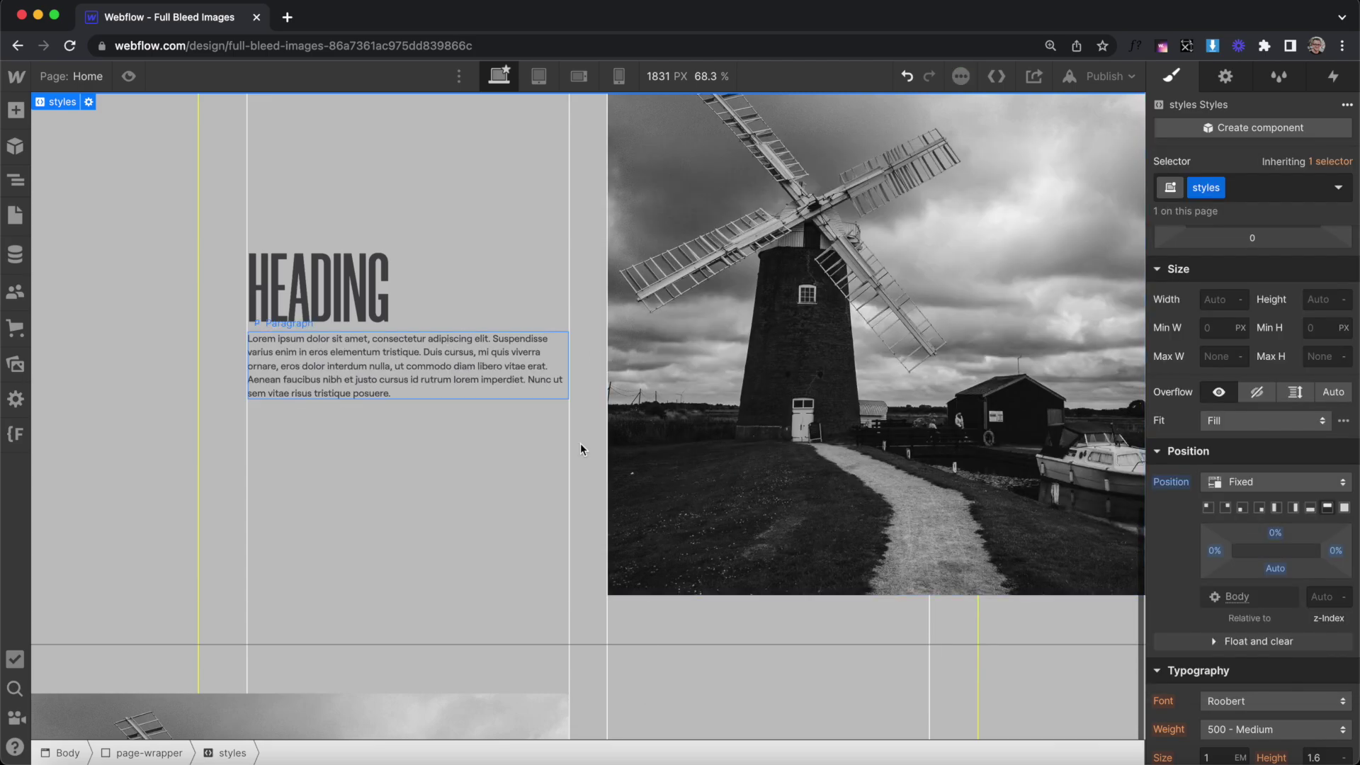
Step: Switch to the tablet breakpoint and inspect the third section's half-width container and its side padding
click(539, 75)
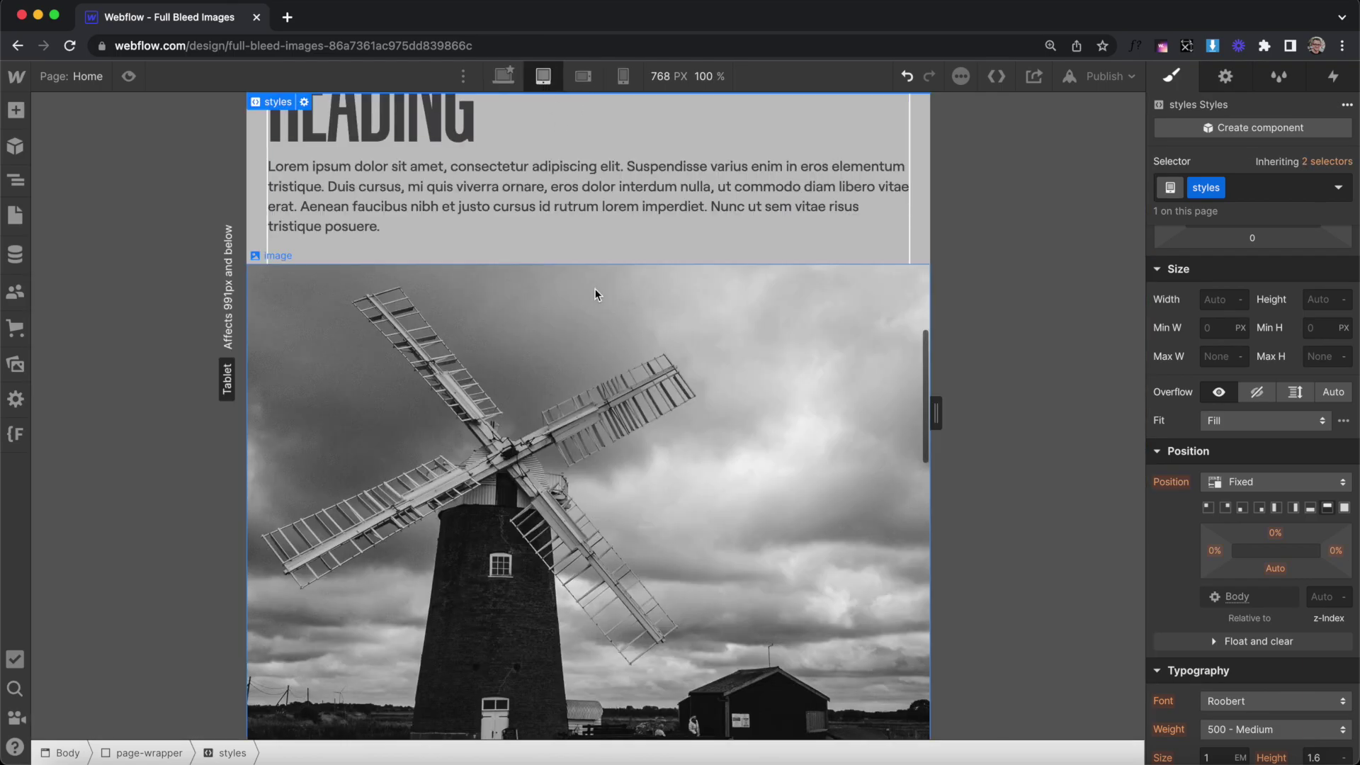
scroll(595, 288, down, 10)
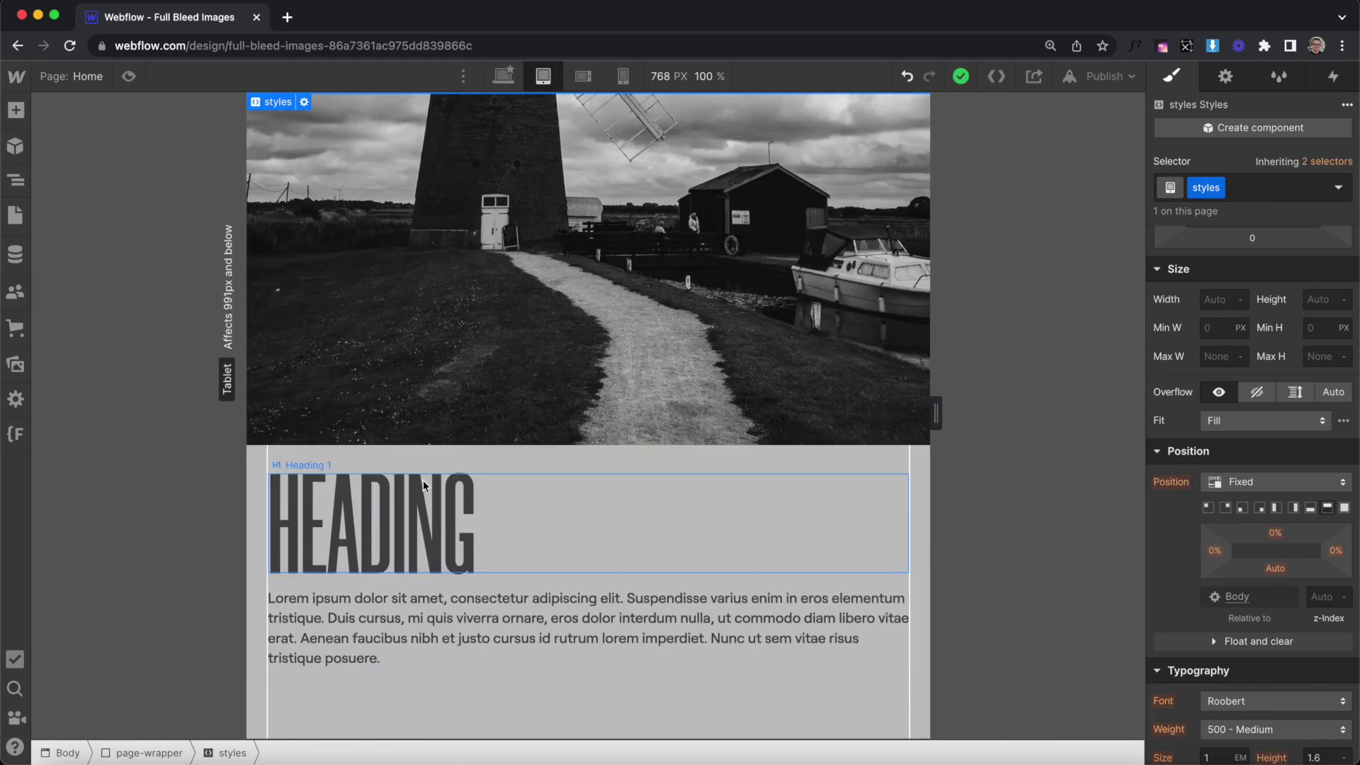
click(253, 514)
key(super+z)
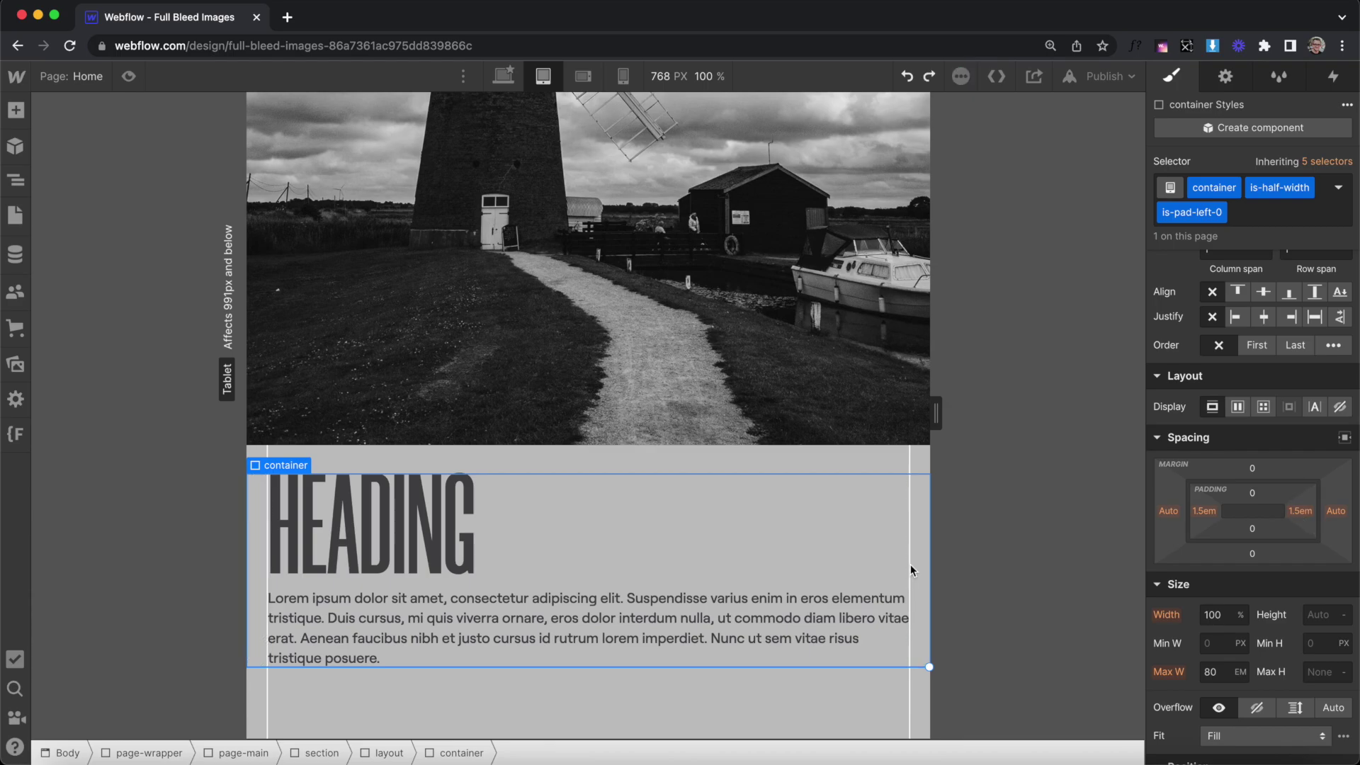
Step: Try 3.9em side padding on the base container class at the tablet breakpoint and check the third section's text
scroll(859, 500, up, 10)
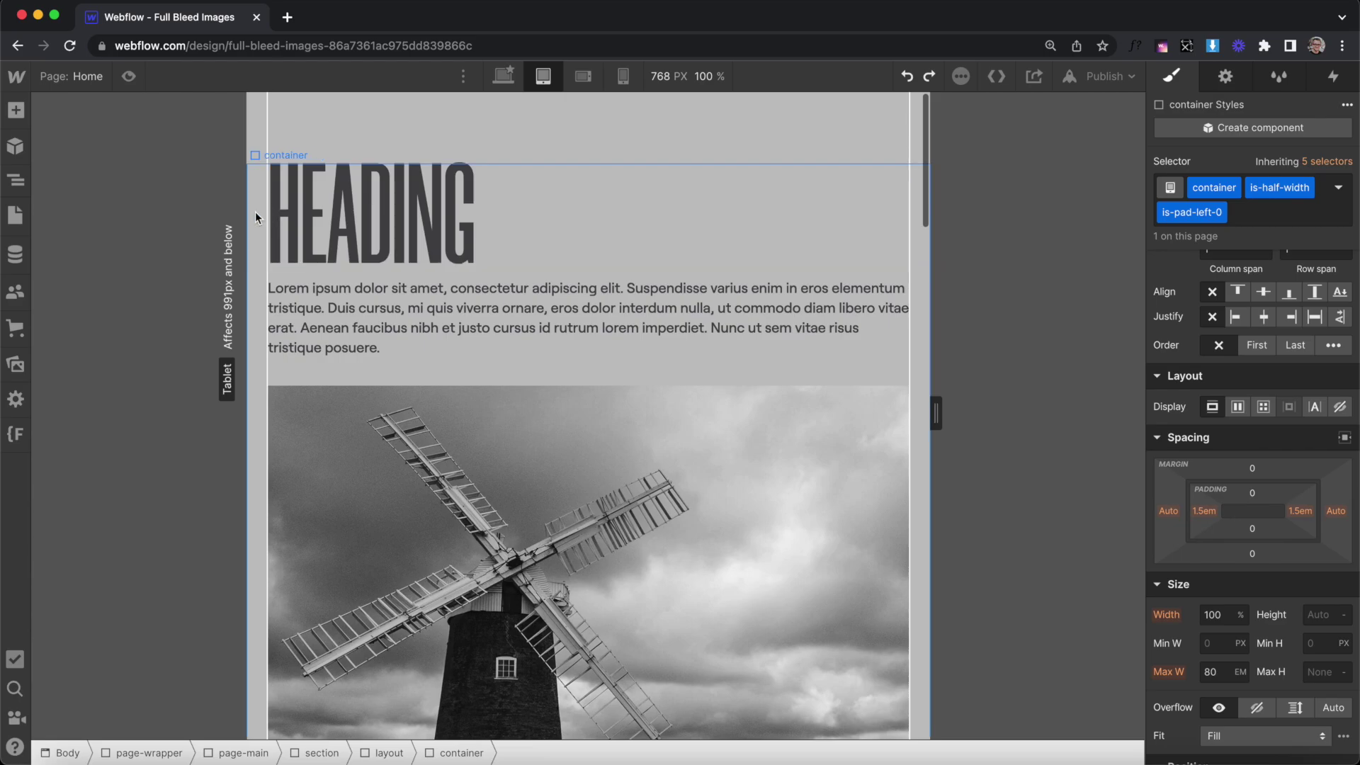
click(256, 214)
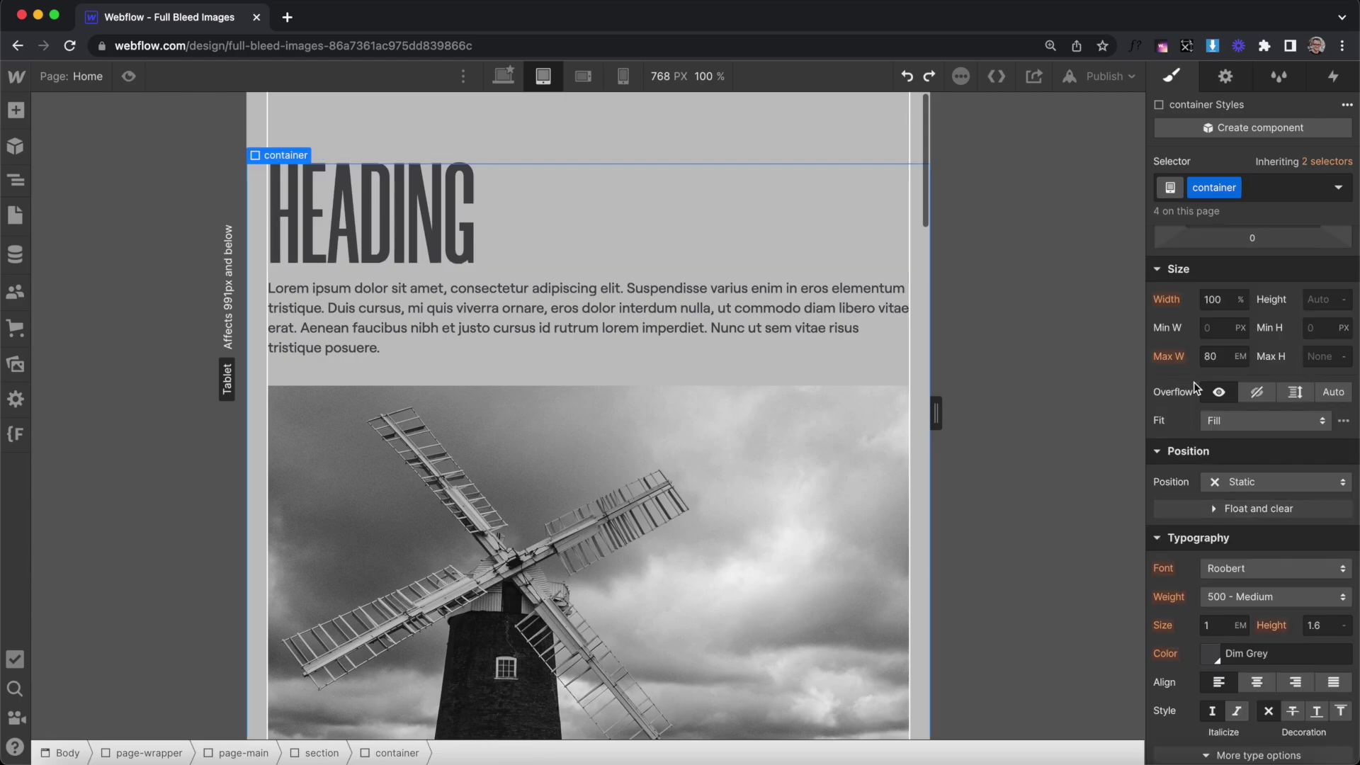
scroll(1193, 381, up, 3)
key(super+shift+z)
scroll(606, 367, down, 4)
scroll(606, 367, down, 15)
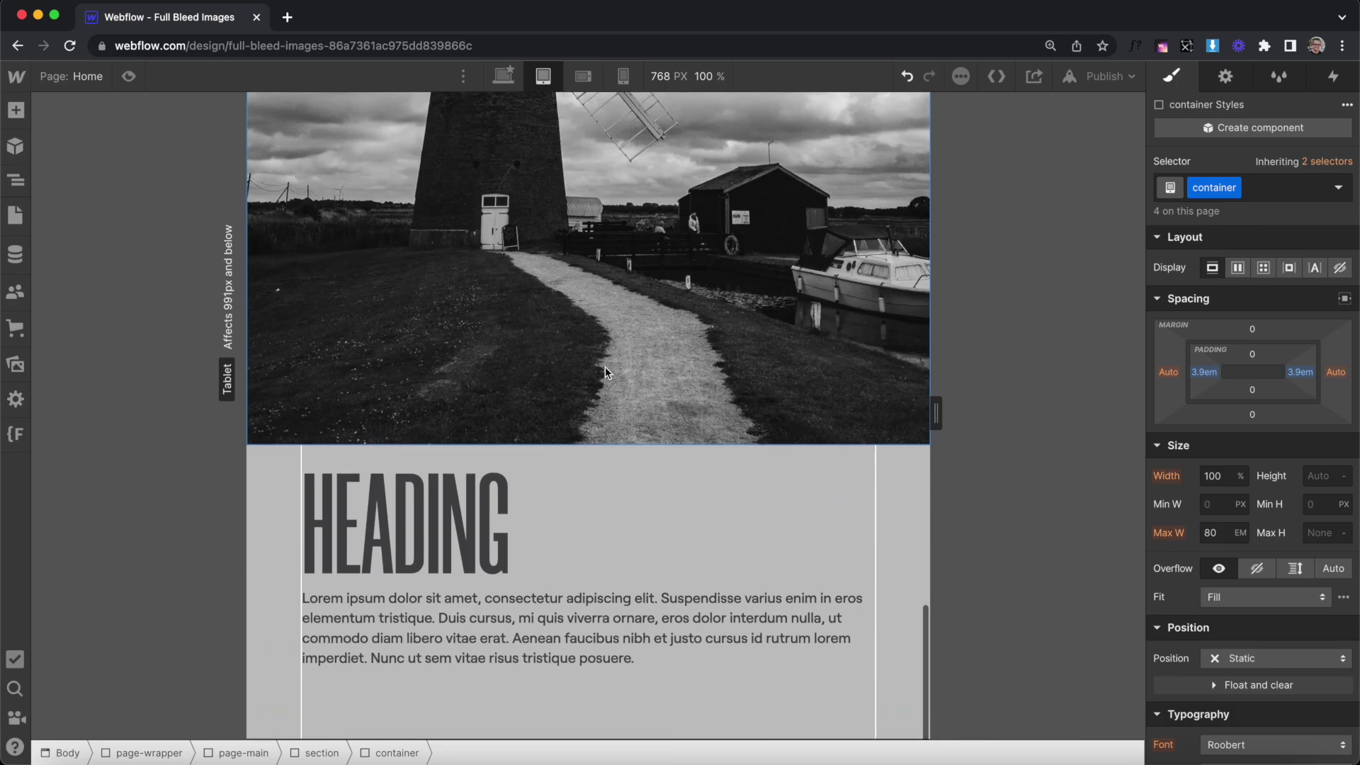
click(282, 519)
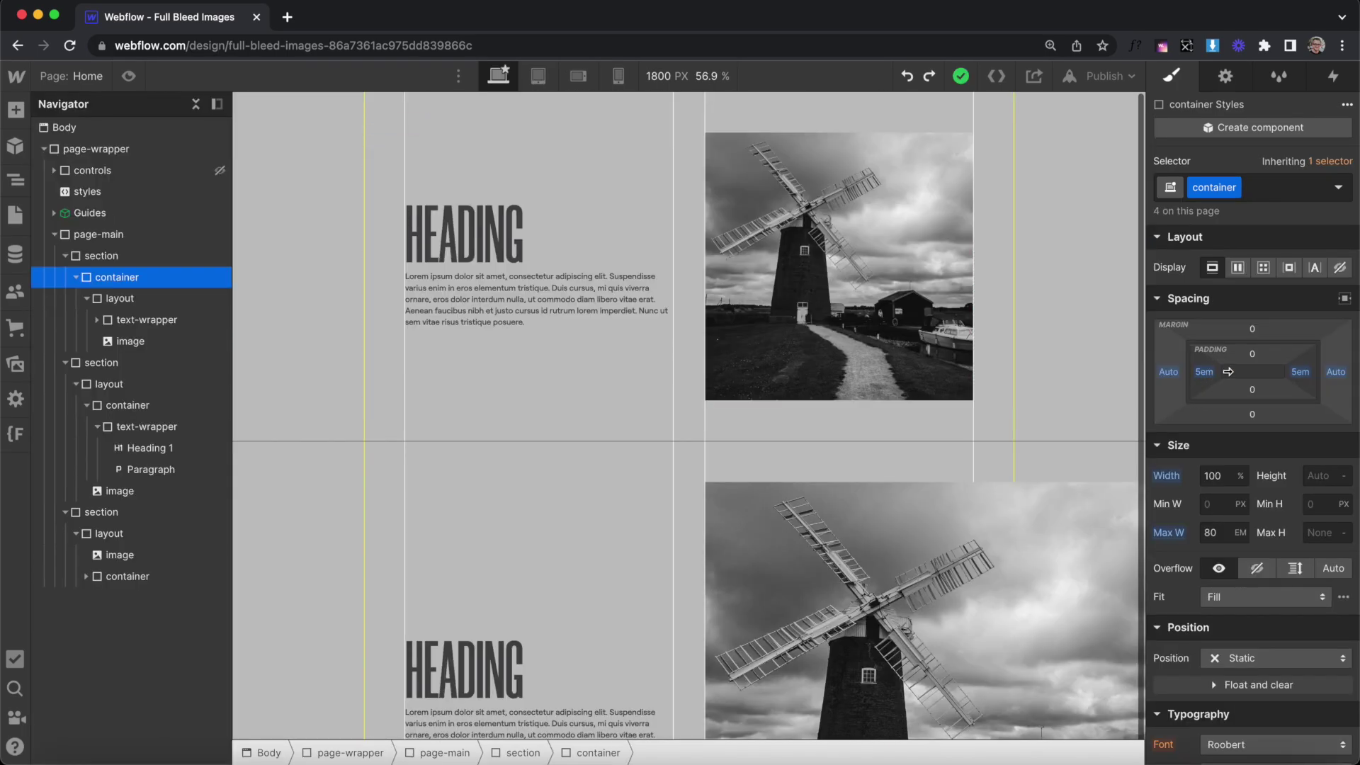
Step: Try a 70em maximum width on the base container class at desktop size and compare the second section's container
drag(1205, 375, 506, 283)
click(1220, 535)
scroll(647, 427, down, 3)
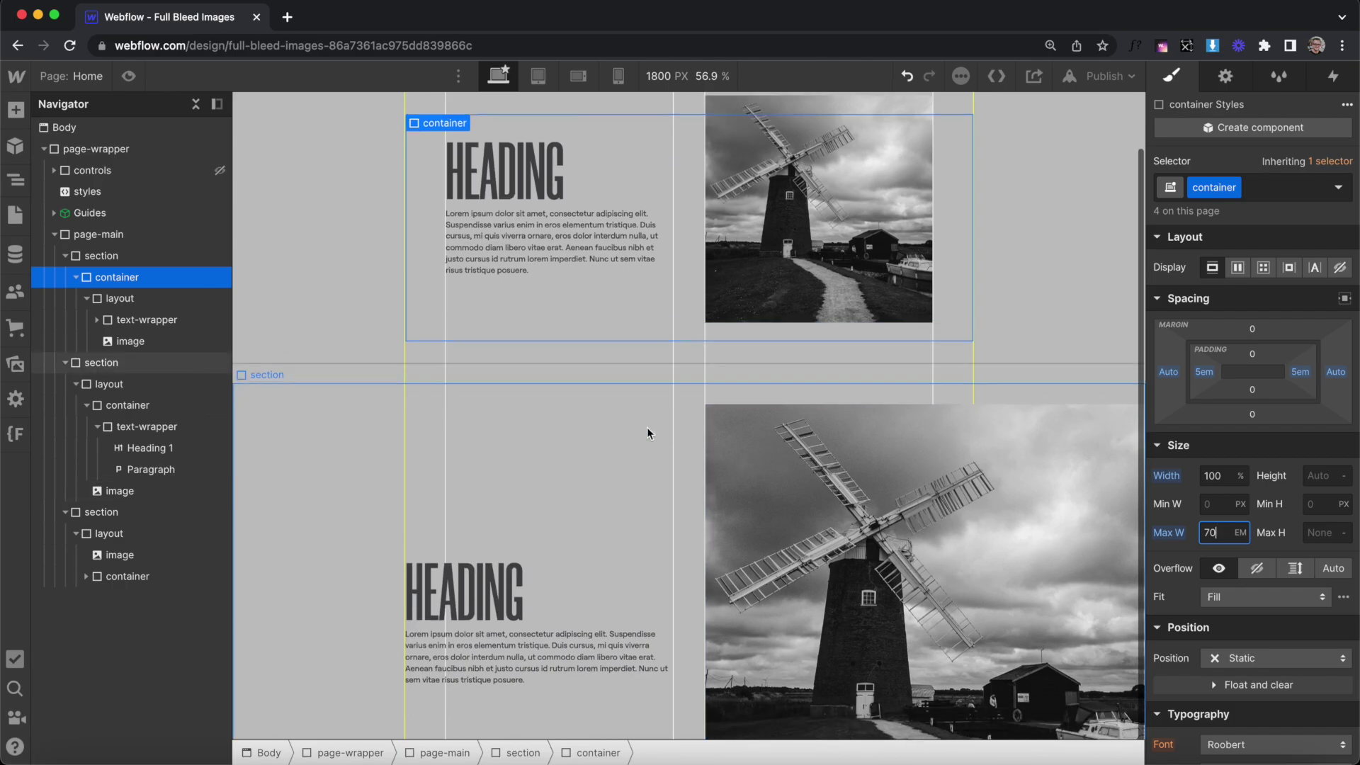
click(382, 552)
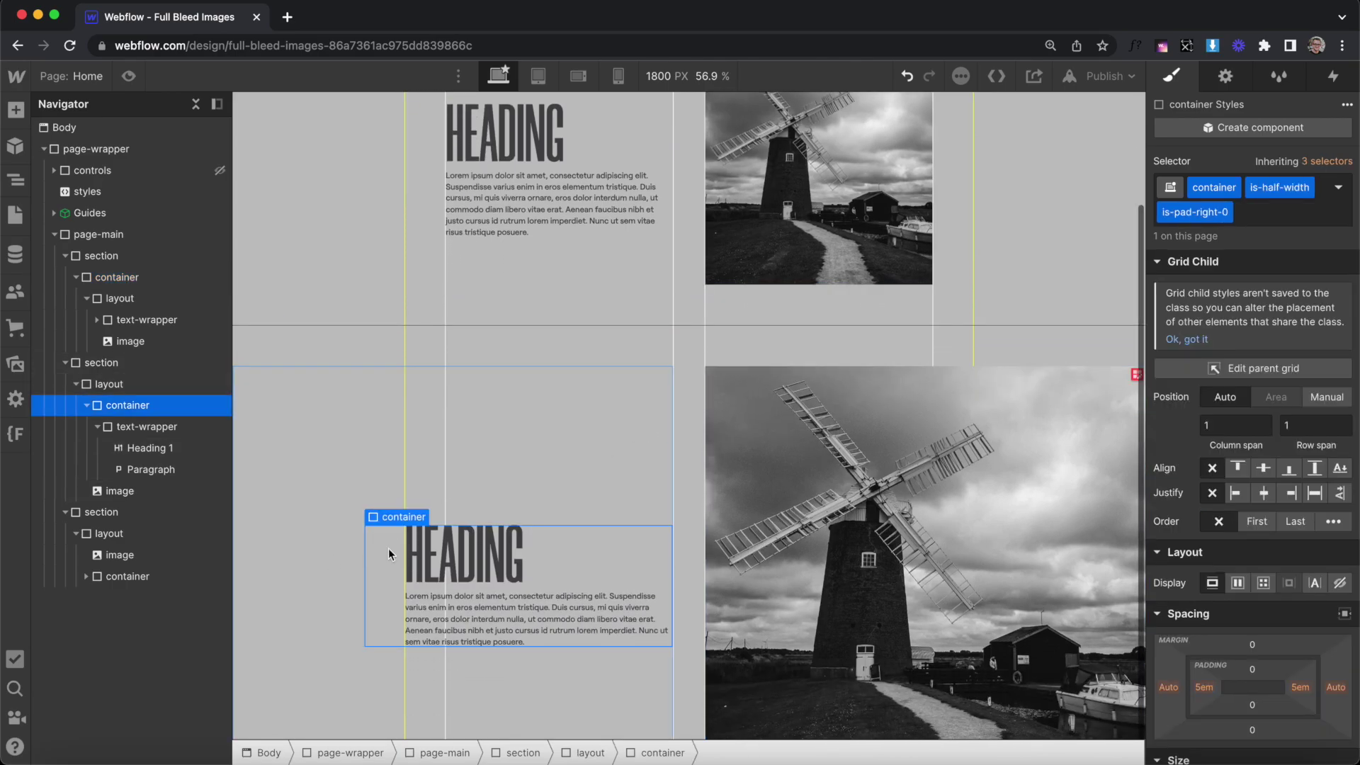
Step: Set the first section container's maximum width back to 80em
click(435, 219)
click(1208, 533)
text(80)
key(Return)
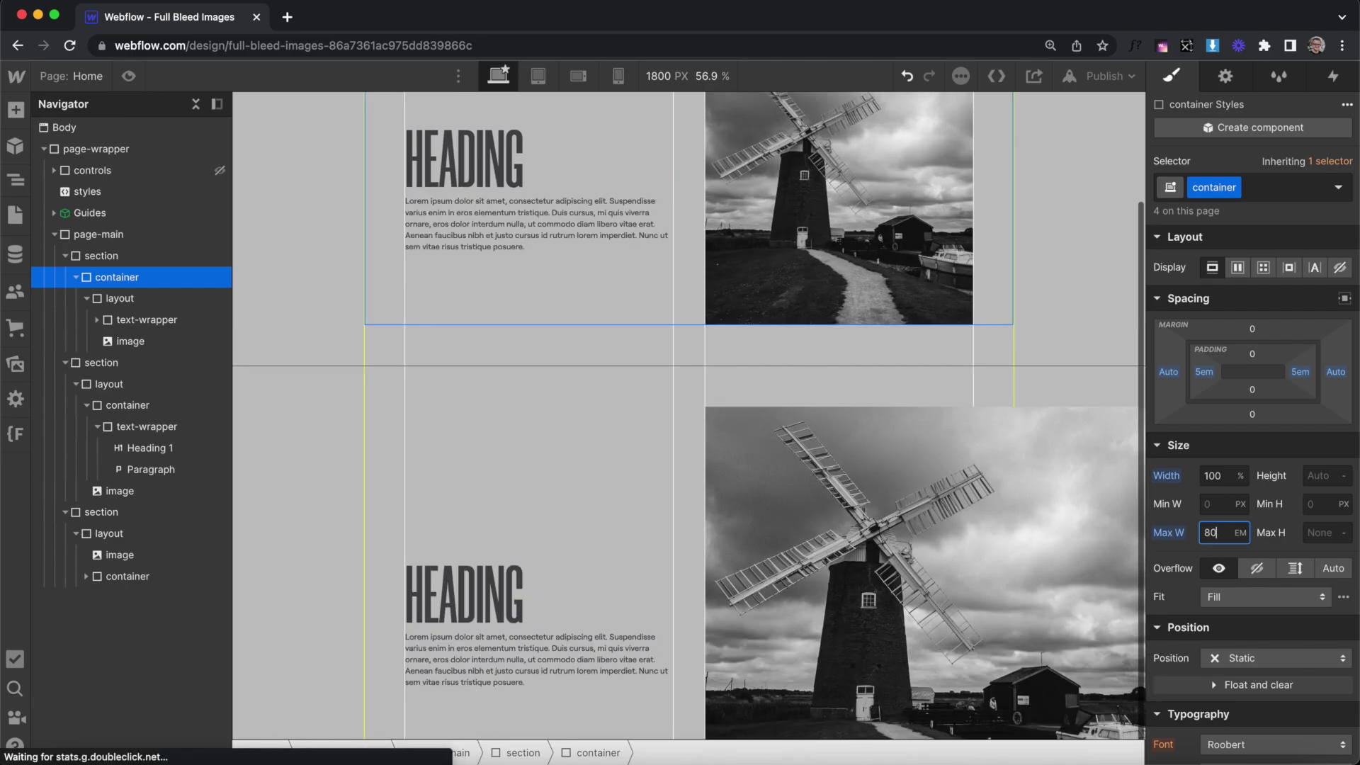
Step: Set the layout grid's column gap to 8em and check the second section's container alignment
click(693, 393)
click(714, 519)
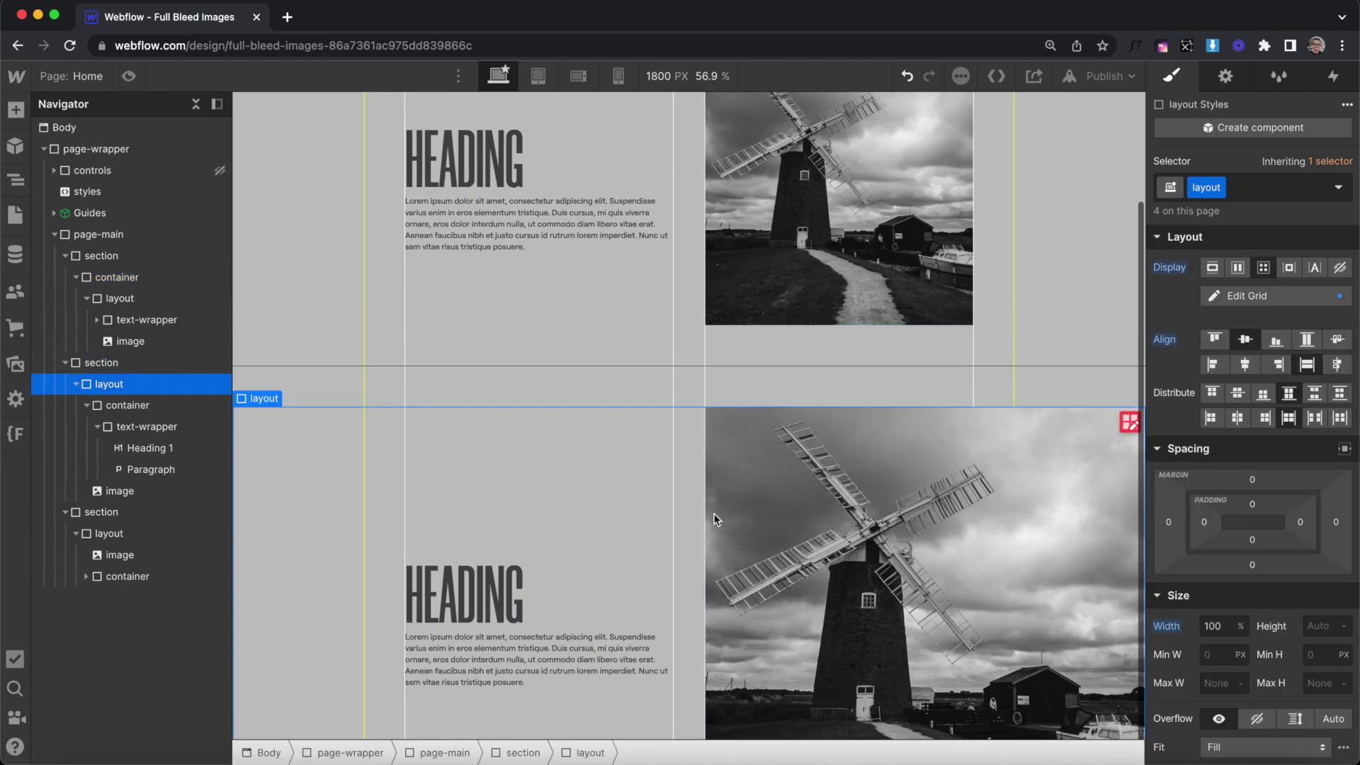
click(1289, 292)
click(1224, 328)
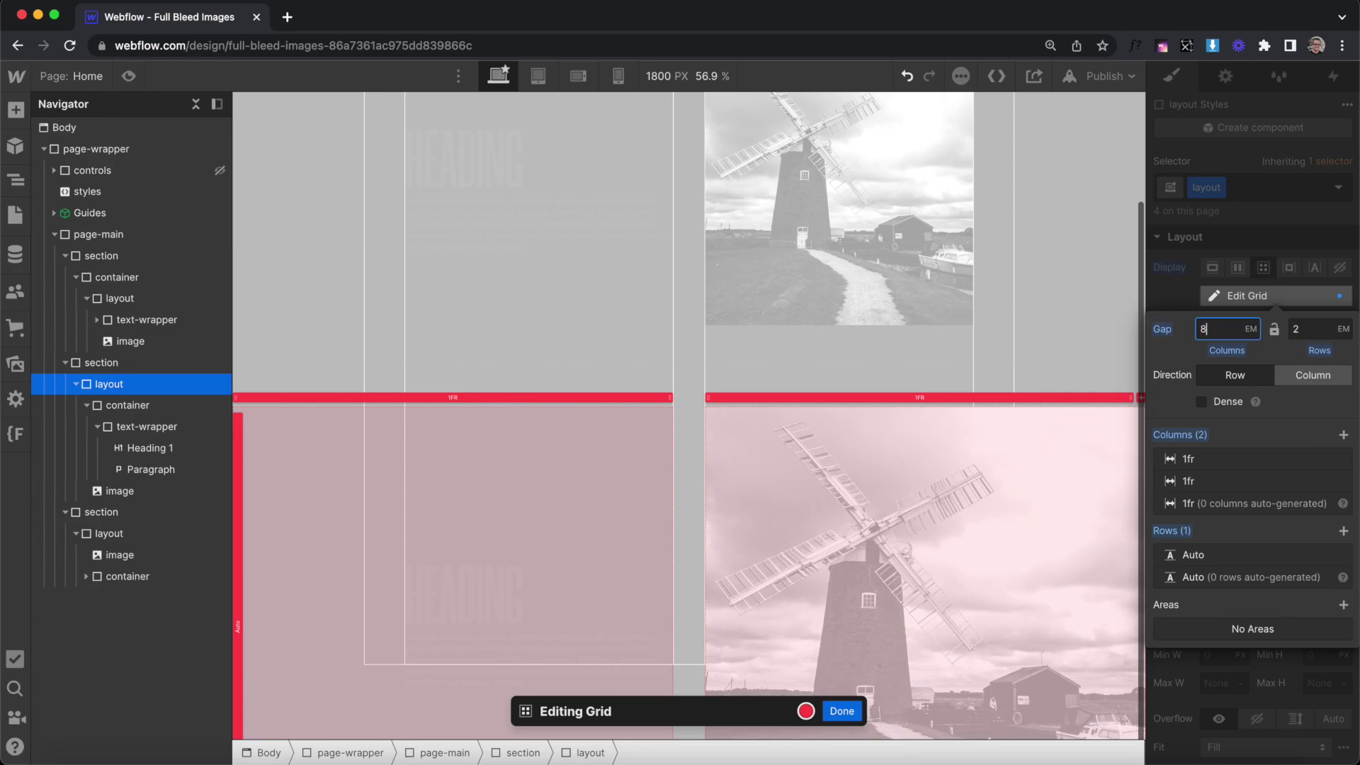
key(Return)
key(Escape)
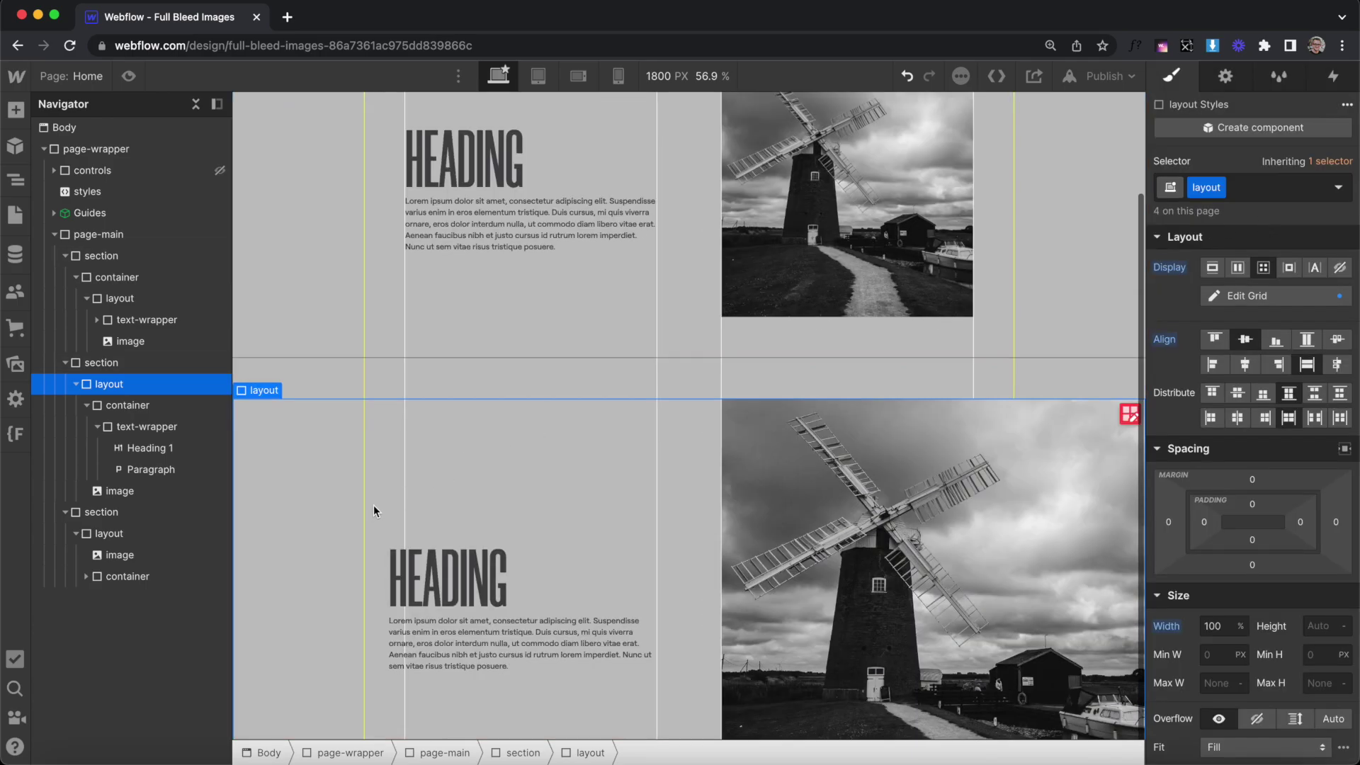
click(381, 596)
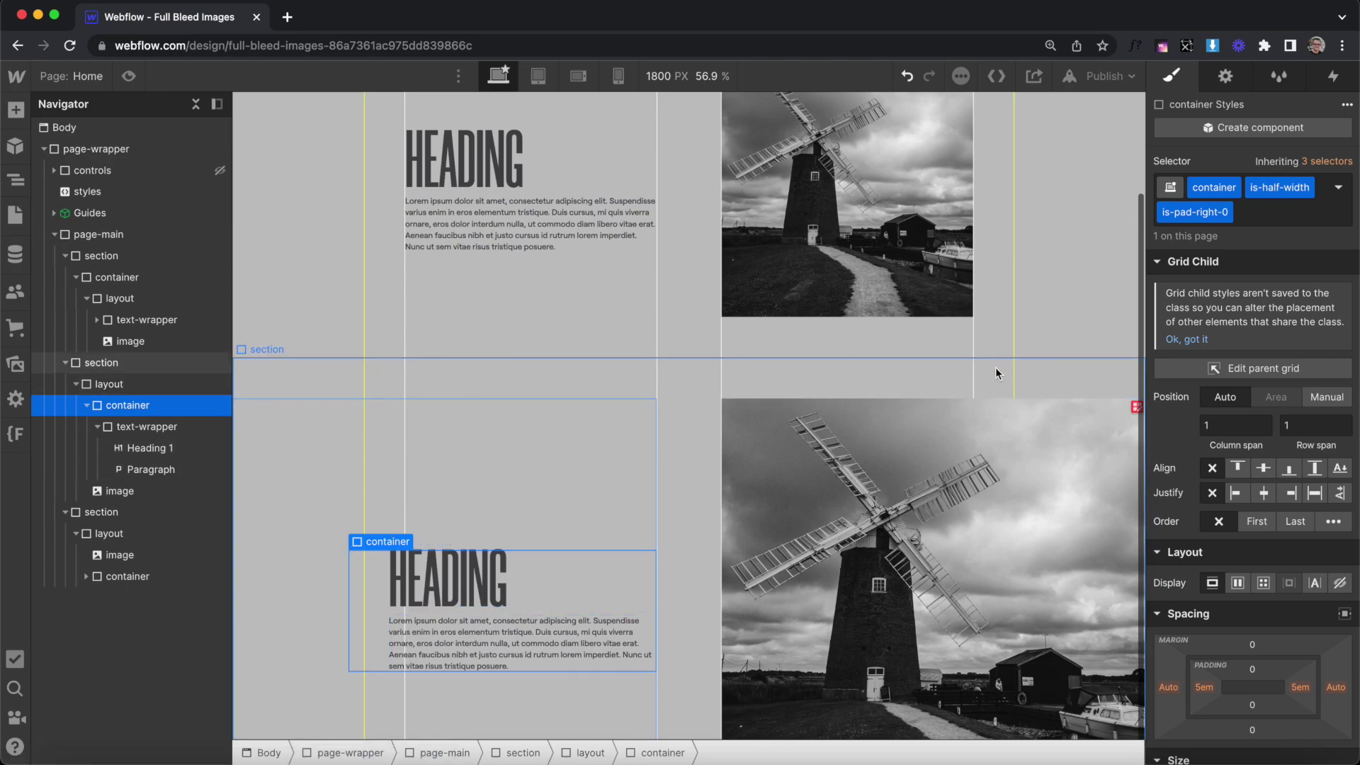
Step: Set the layout grid's column gap to 0 and reset the container class's maximum width
click(686, 453)
click(1293, 296)
click(1218, 337)
text(0)
key(Escape)
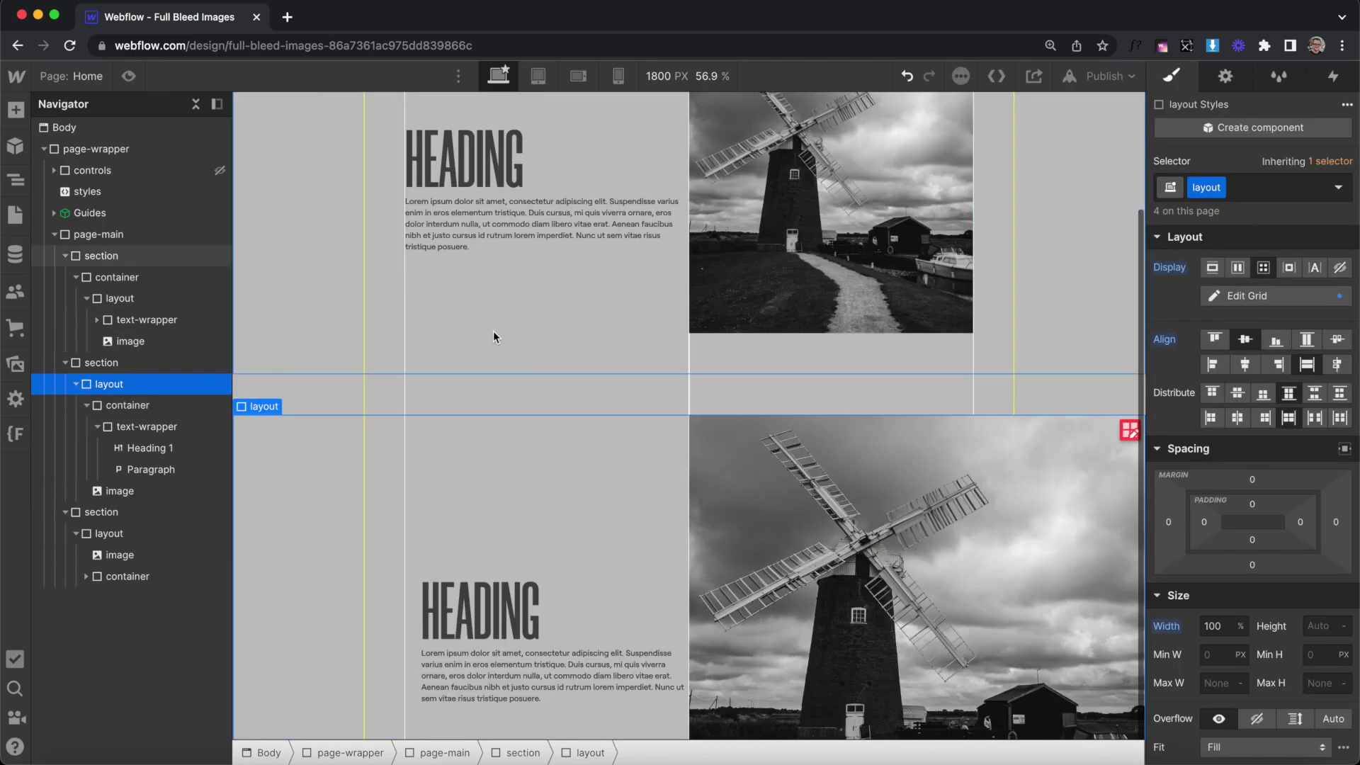
click(389, 308)
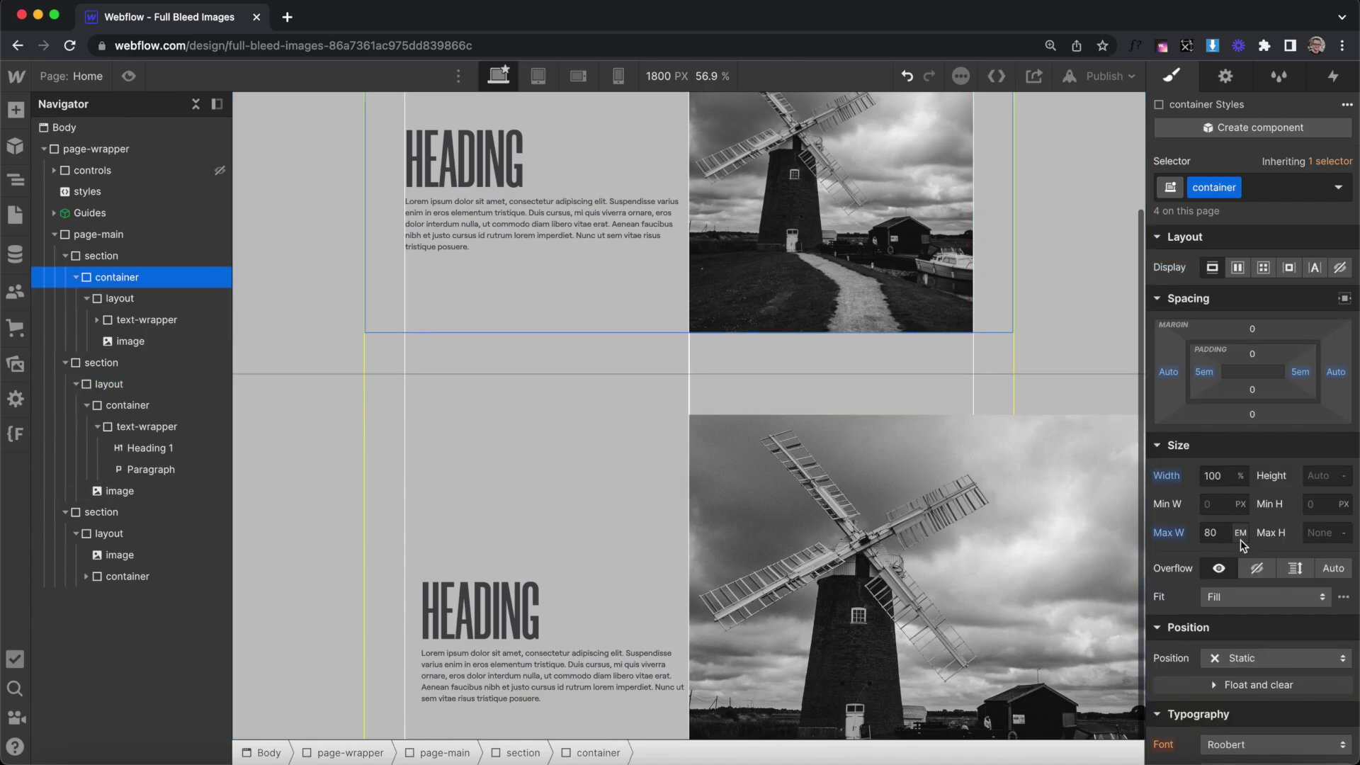
alt+click(1176, 538)
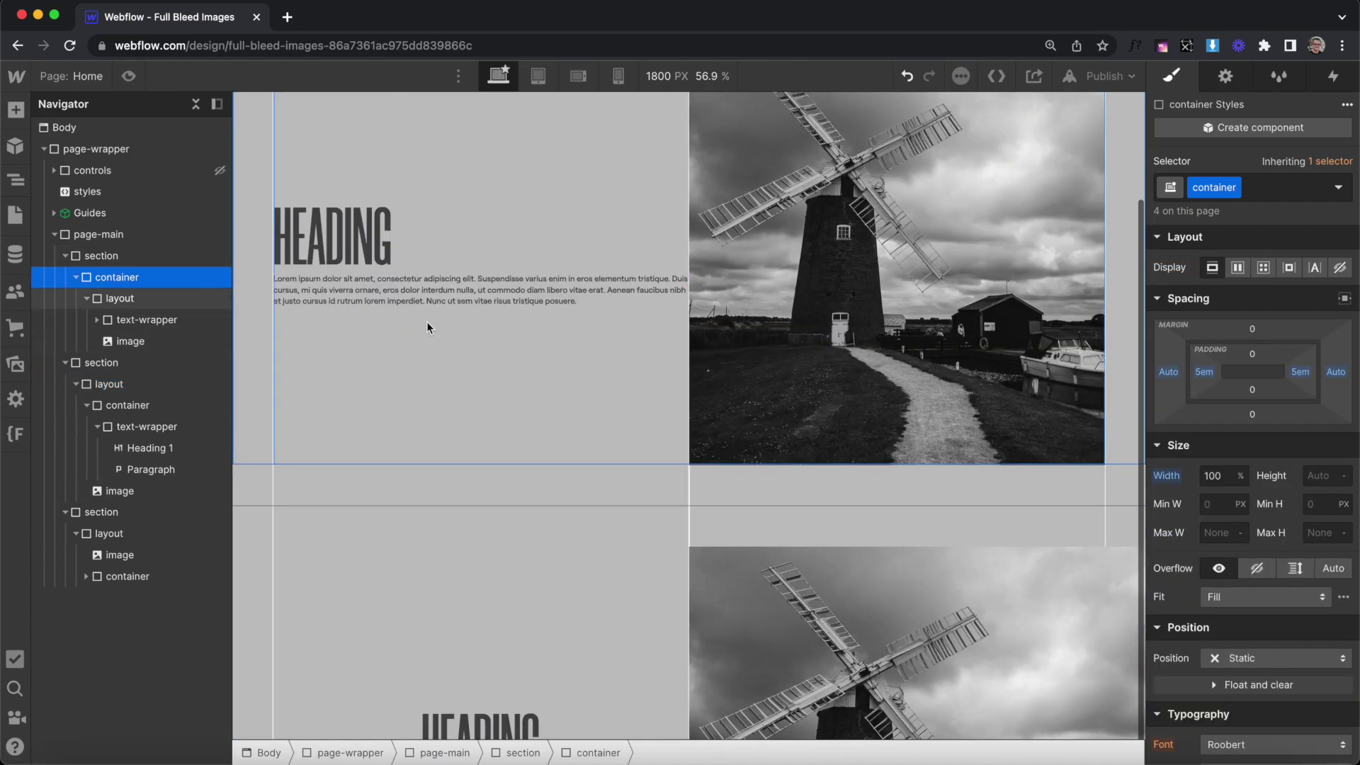
Step: Add an html rule at the start of the styles embed defining --container-width: 80em and --column-gap: 4em
click(291, 106)
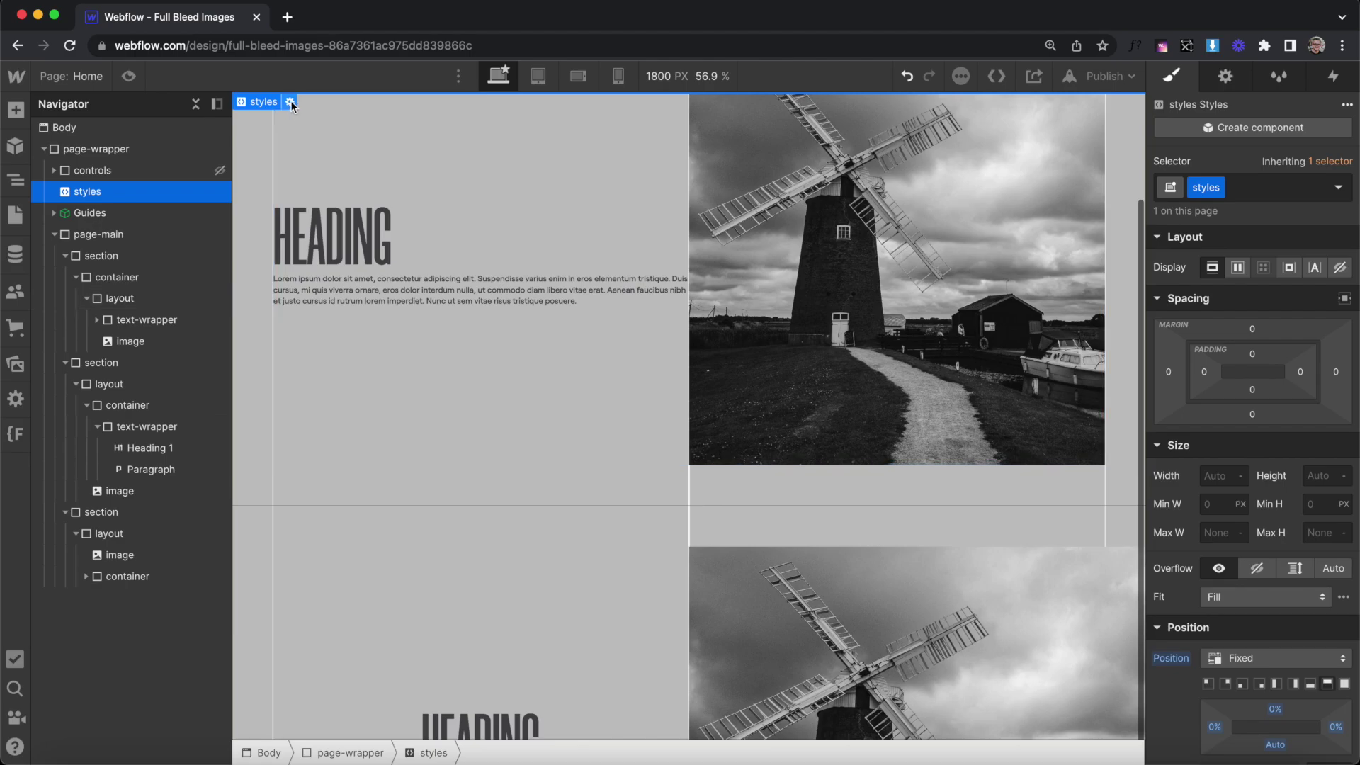
click(291, 104)
click(449, 226)
key(Return)
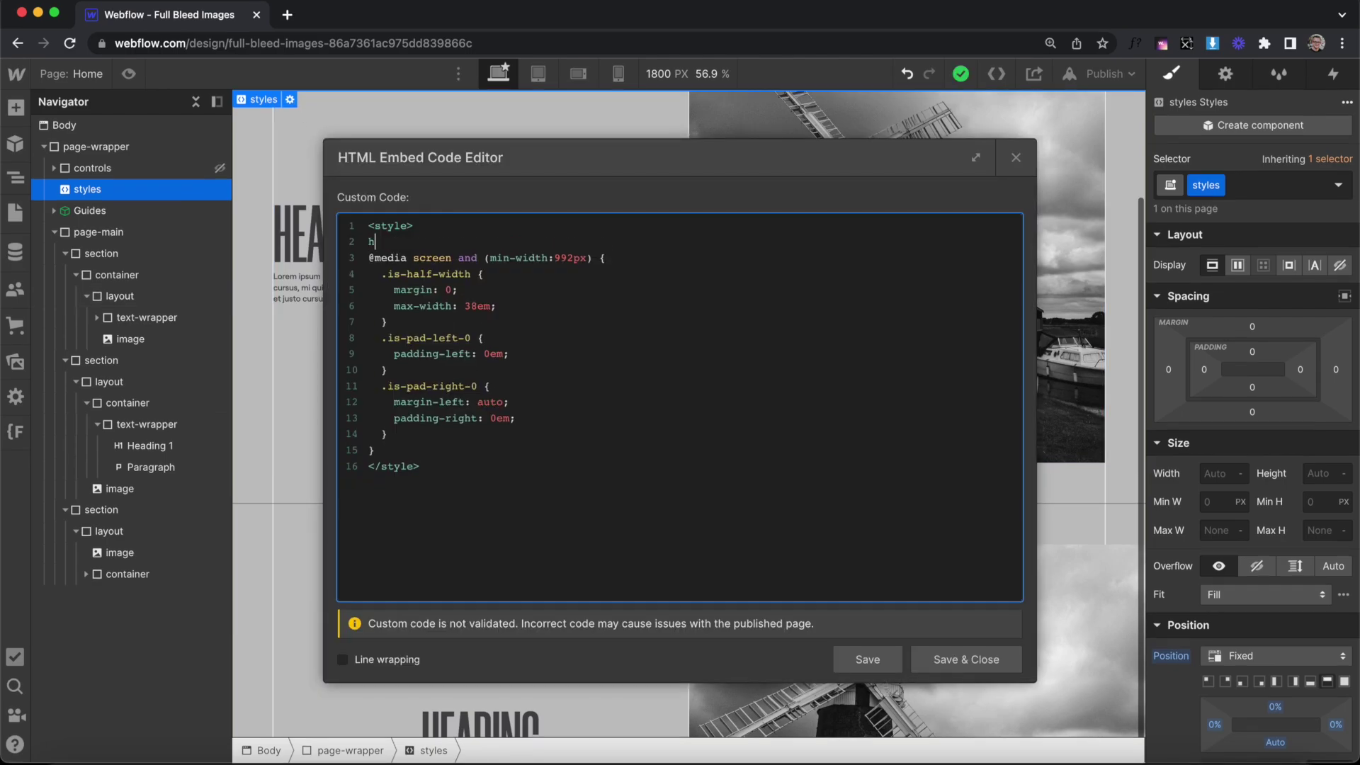
text(html {)
key(Return)
key(Return)
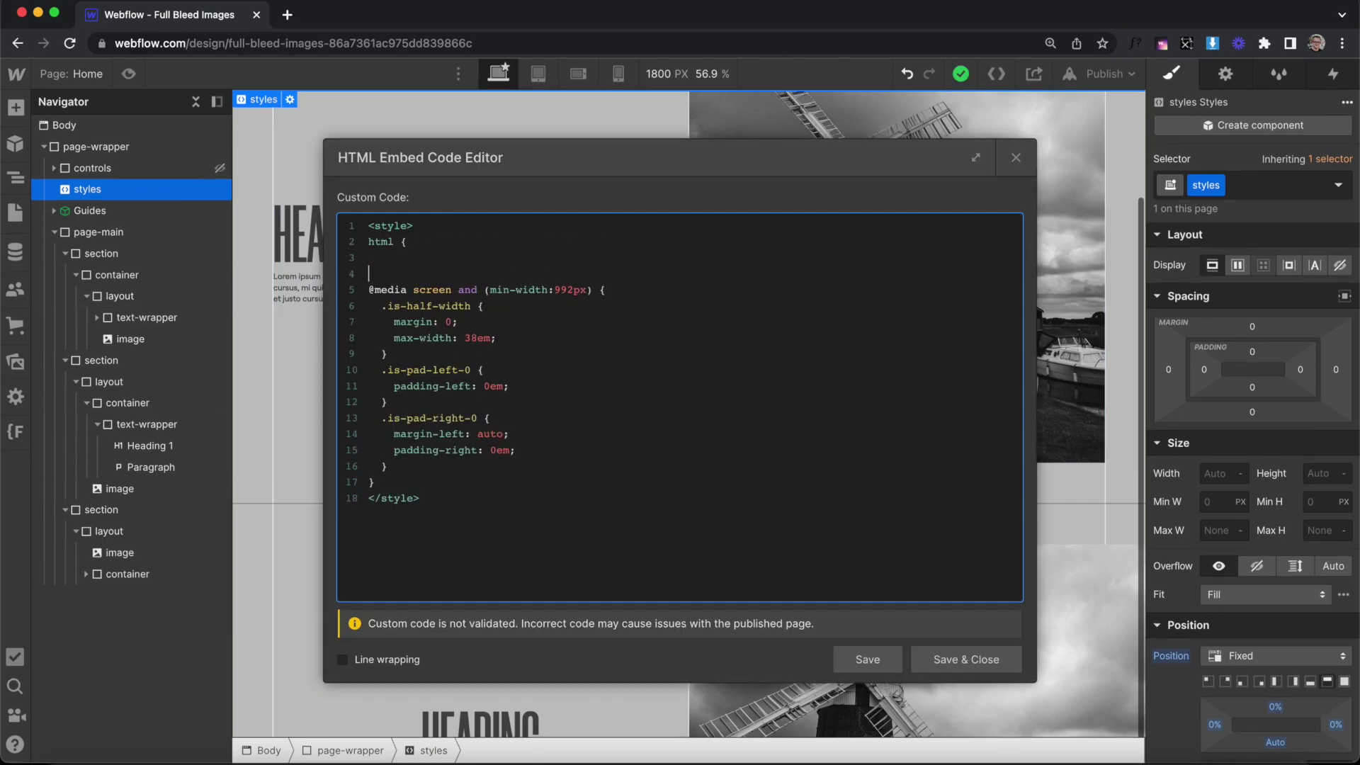
key(Return)
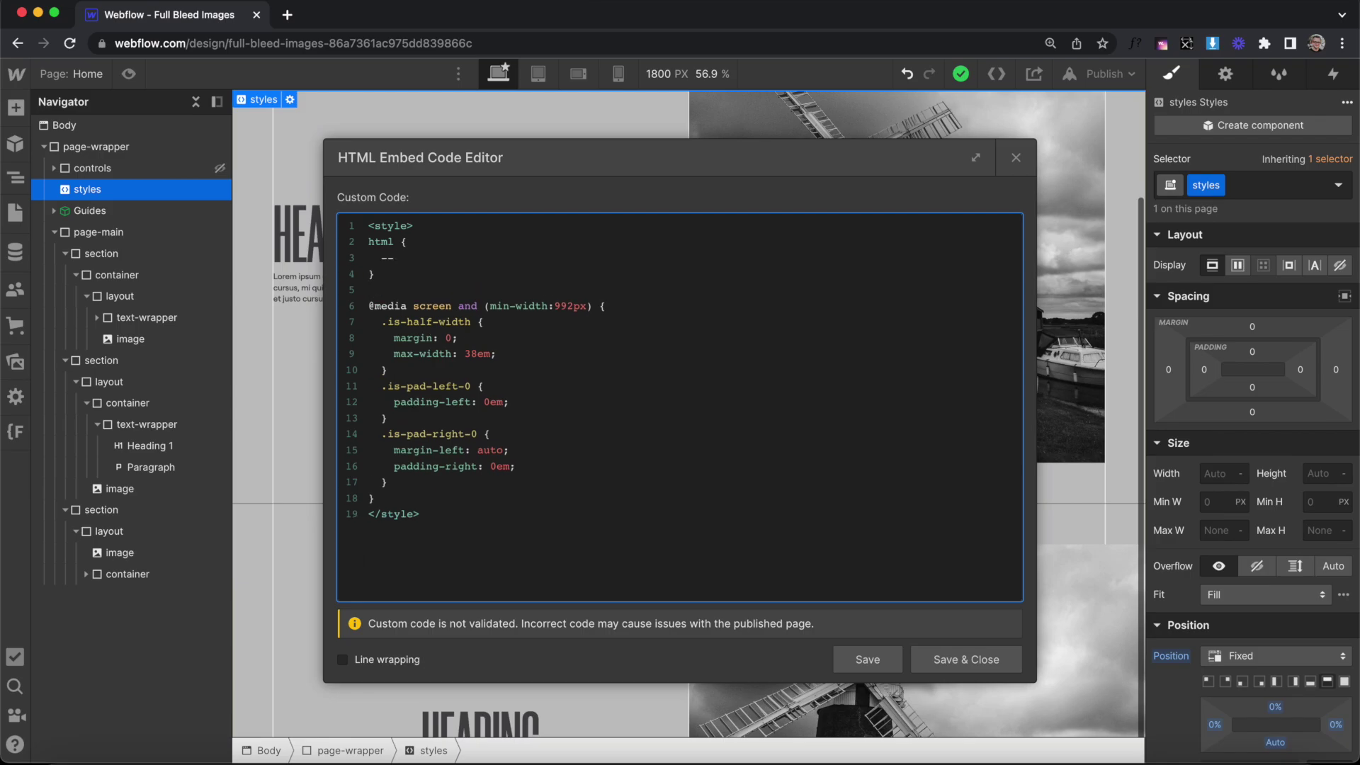
text(--container-width: 80em;)
key(Return)
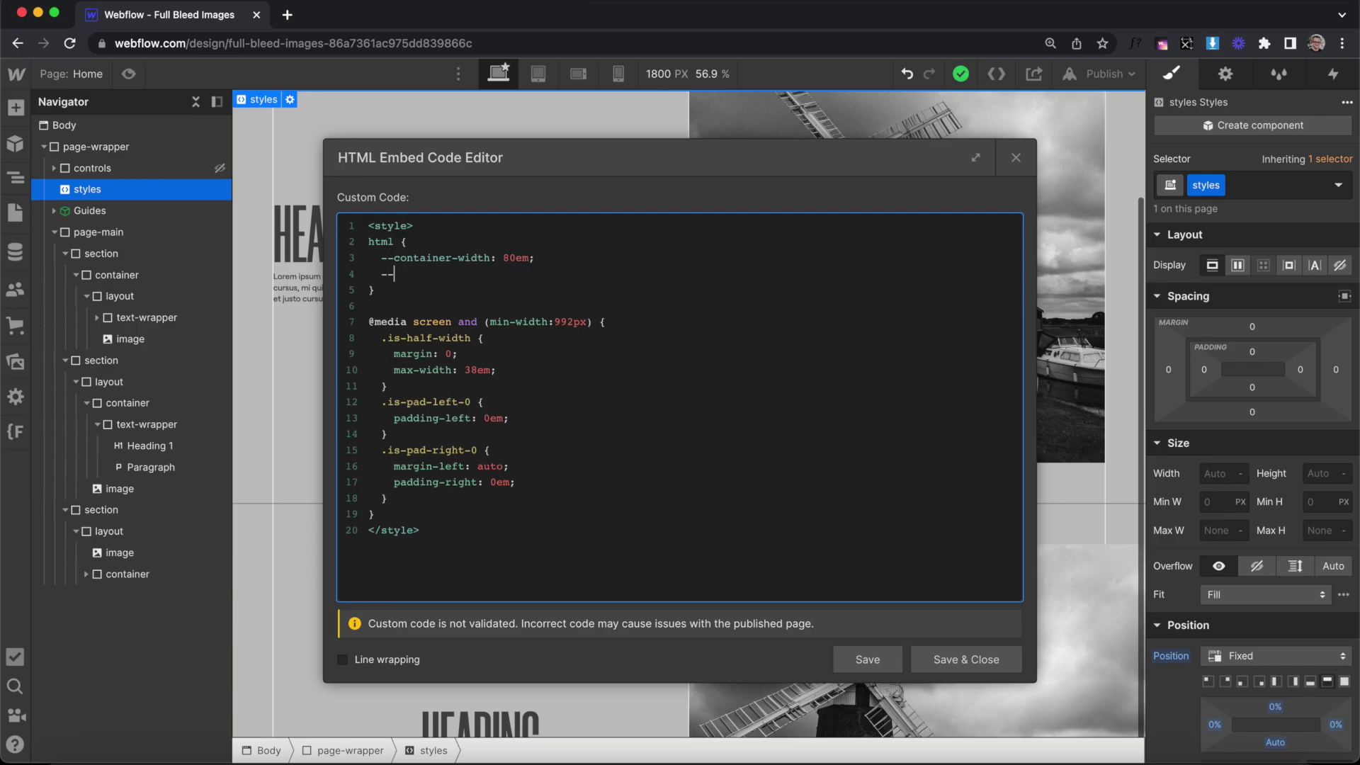
text(--column-gap: 4em;)
Step: Add a .layout rule with grid-column-gap: 4em and a .container rule with max-width: 80em below the html rule
key(Down)
key(Return)
text(.layout {   grid-column-gap: 4em; } .container {   max-width: 80em; })
drag(413, 306, 368, 306)
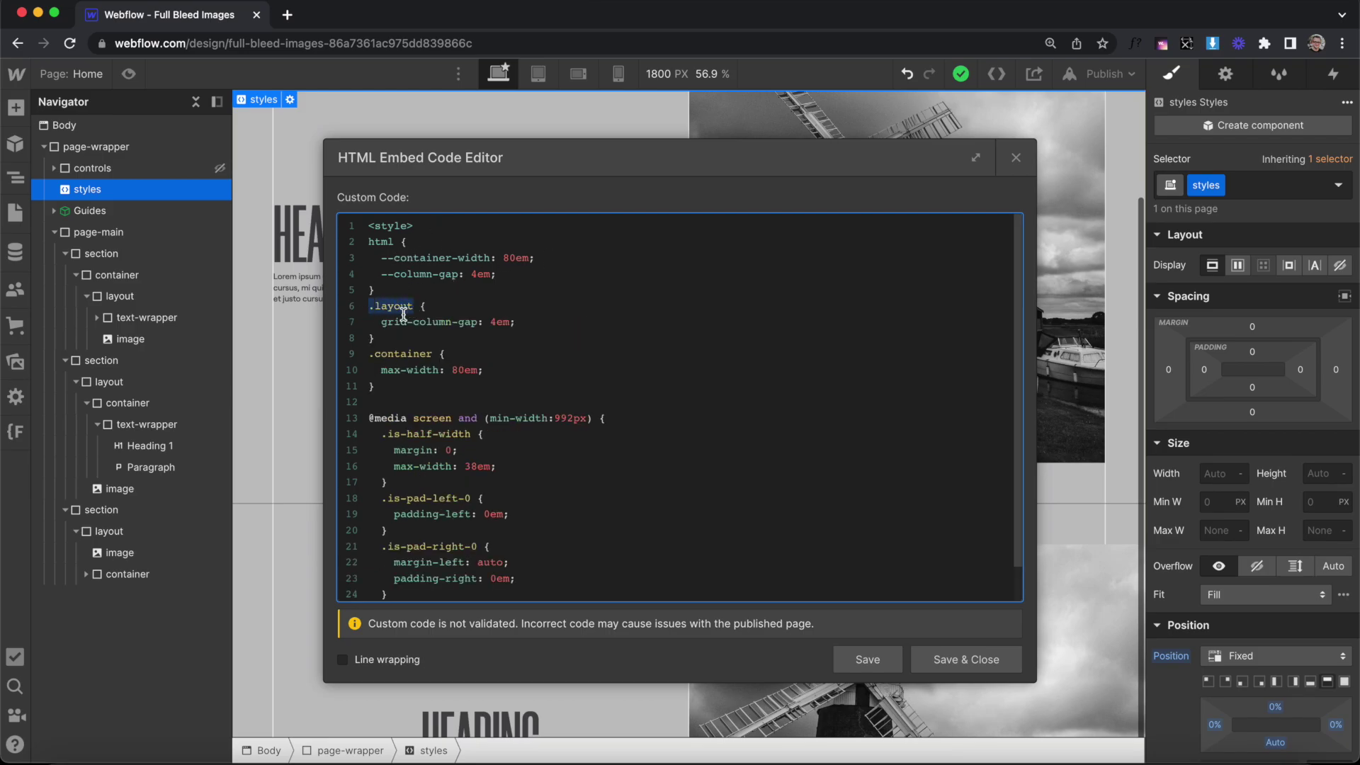
Step: Replace the .layout rule's grid-column-gap value with var(--column-gap)
click(489, 323)
key(Delete)
key(Delete)
key(Delete)
text(var()
drag(459, 274, 396, 276)
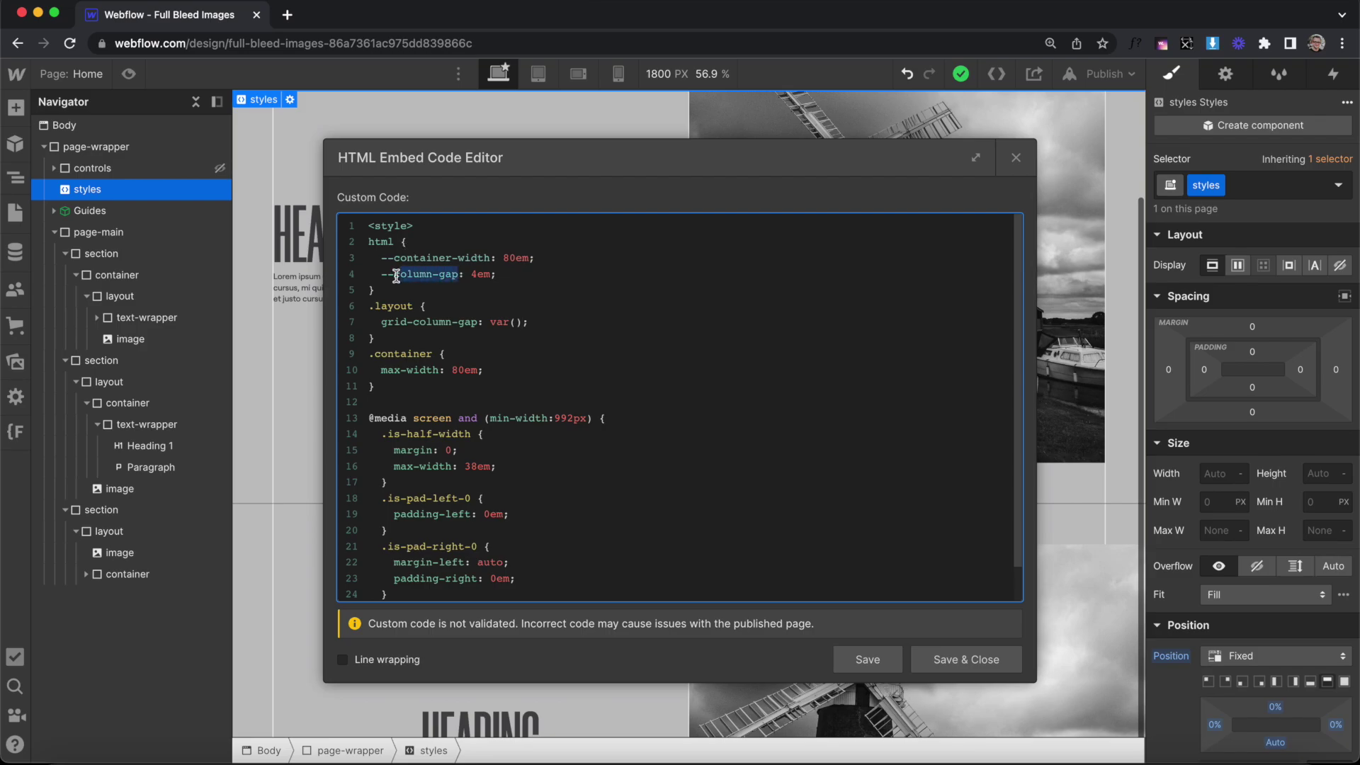
click(517, 323)
text(--column-gap)
Step: Replace the .container rule's max-width value with var(--container-width)
drag(605, 322, 486, 323)
key(super+c)
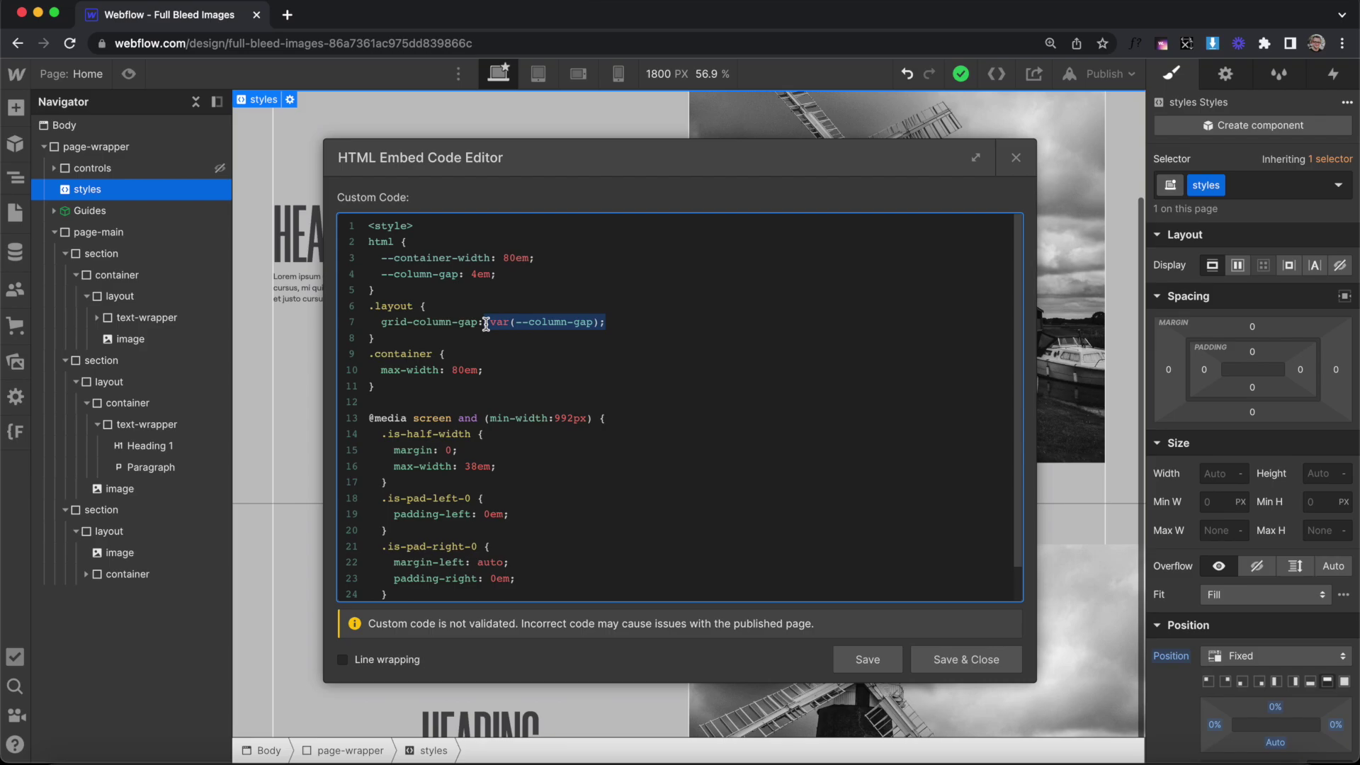
drag(503, 371, 445, 372)
key(super+v)
drag(489, 258, 381, 258)
key(super+c)
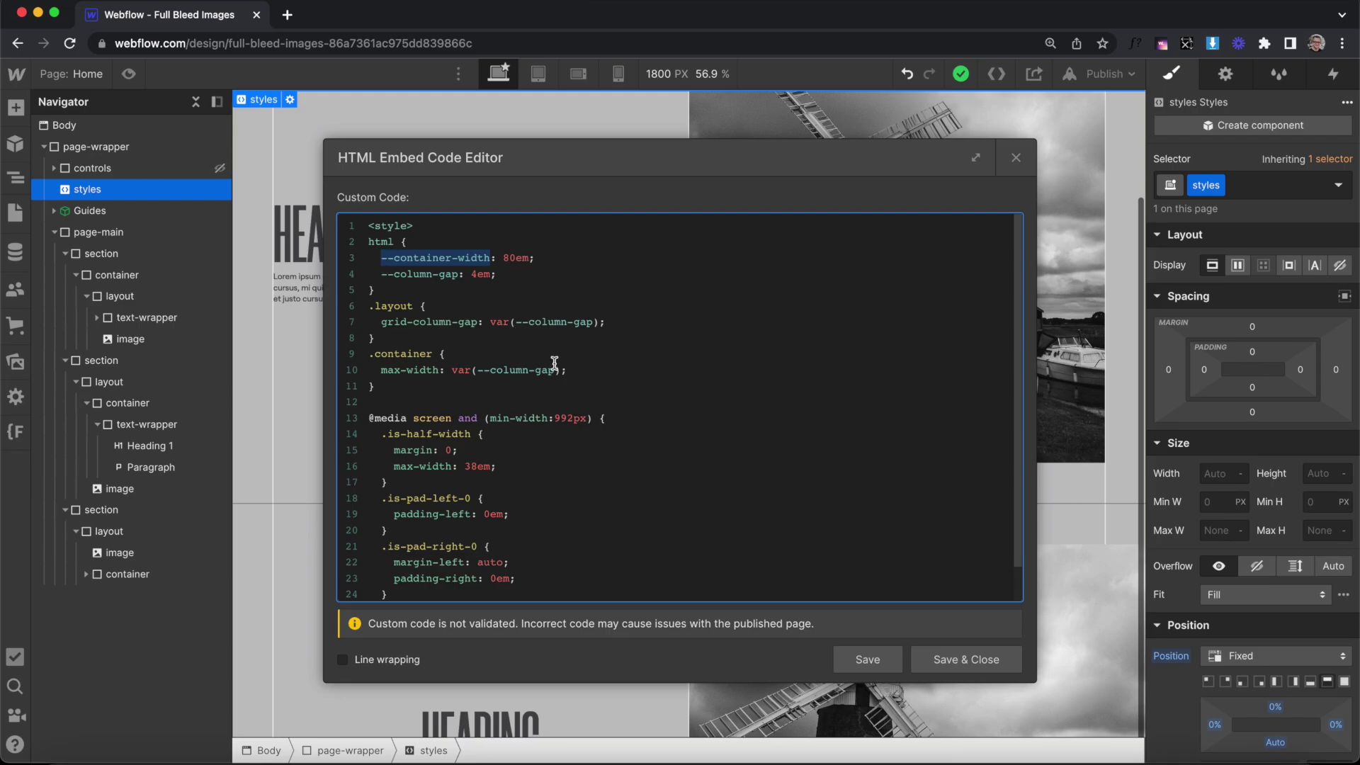
drag(555, 370, 478, 371)
key(super+v)
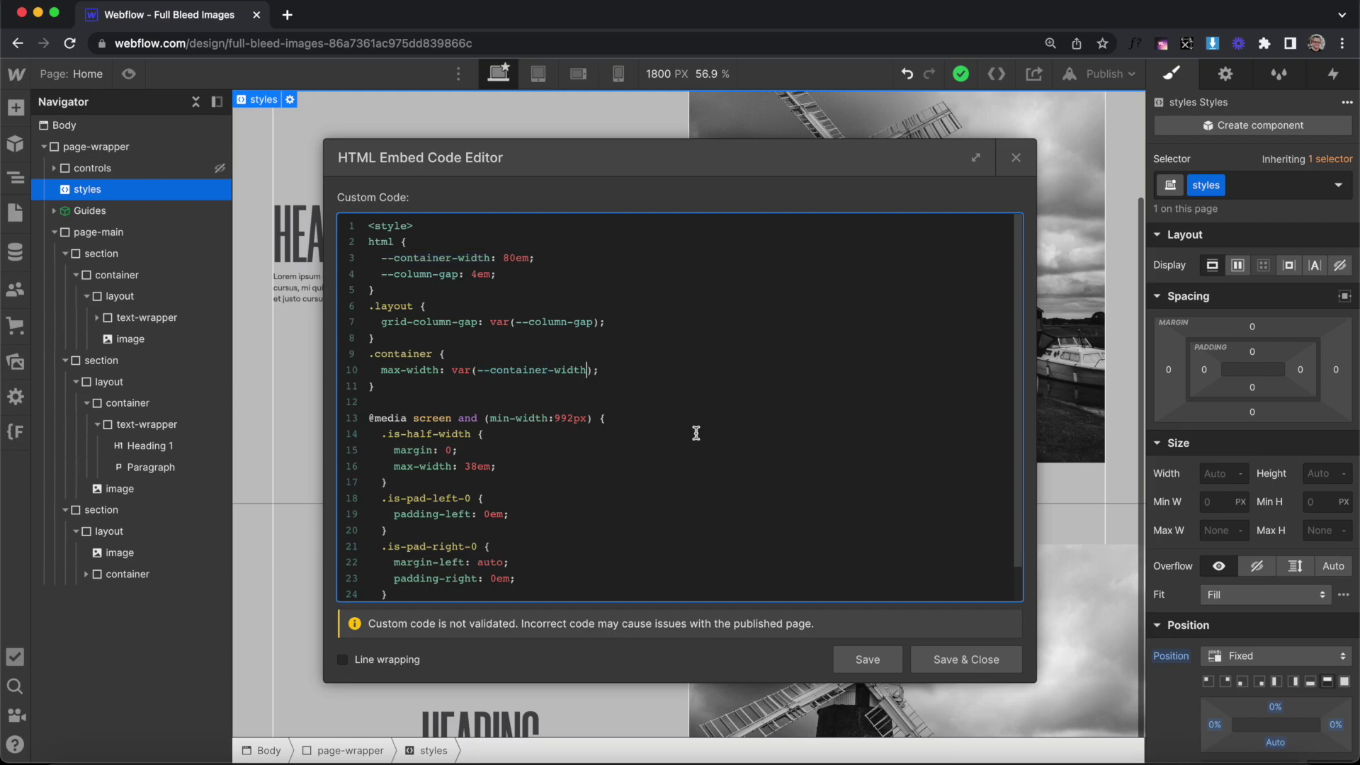
Step: Set the .is-half-width rule's max-width to calc(80em / 2 - 4em / 2)
drag(408, 434, 463, 466)
text(calc(80em / 2 - 4em / 2)
click(524, 474)
drag(567, 466, 582, 466)
click(605, 466)
Step: Replace 80em in the .is-half-width calculation with var(--container-width)
drag(452, 369, 594, 369)
key(super+c)
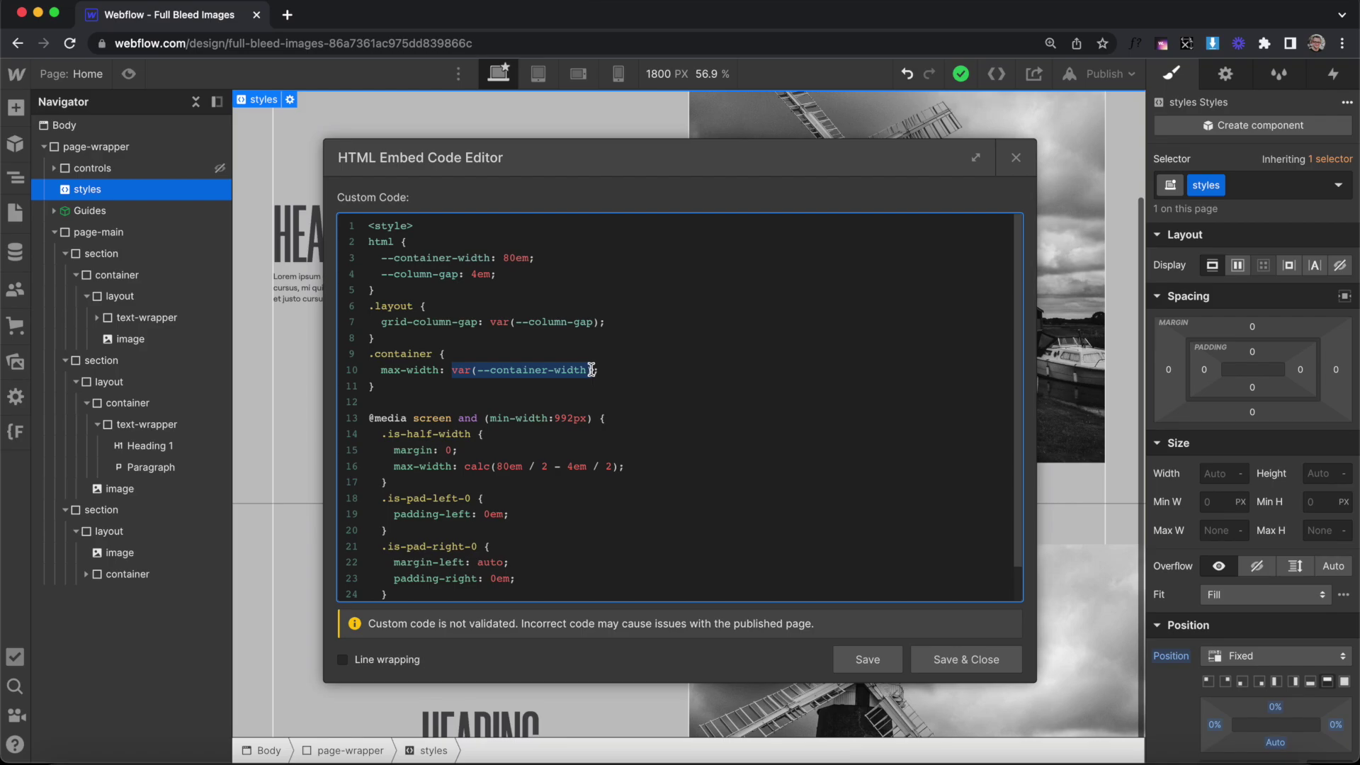
click(522, 466)
key(BackSpace)
key(BackSpace)
key(BackSpace)
key(BackSpace)
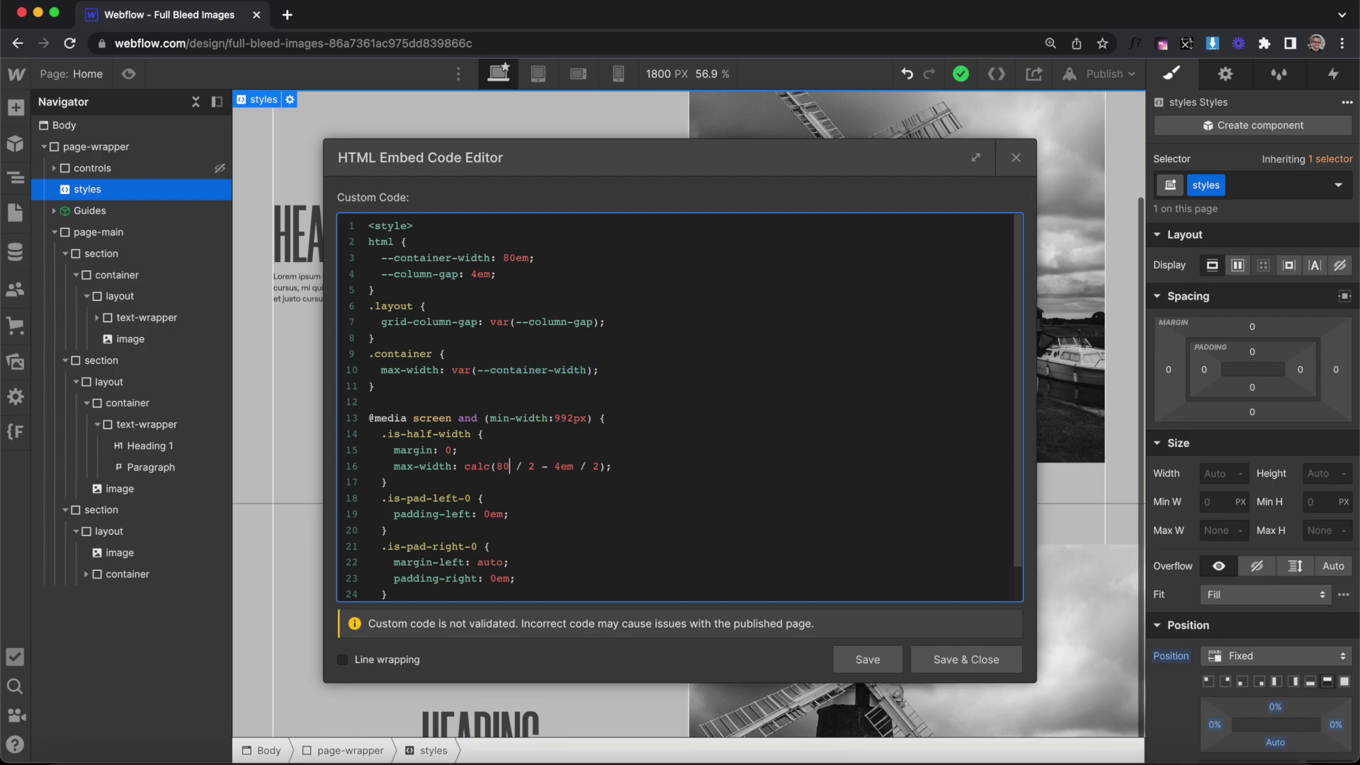
key(super+v)
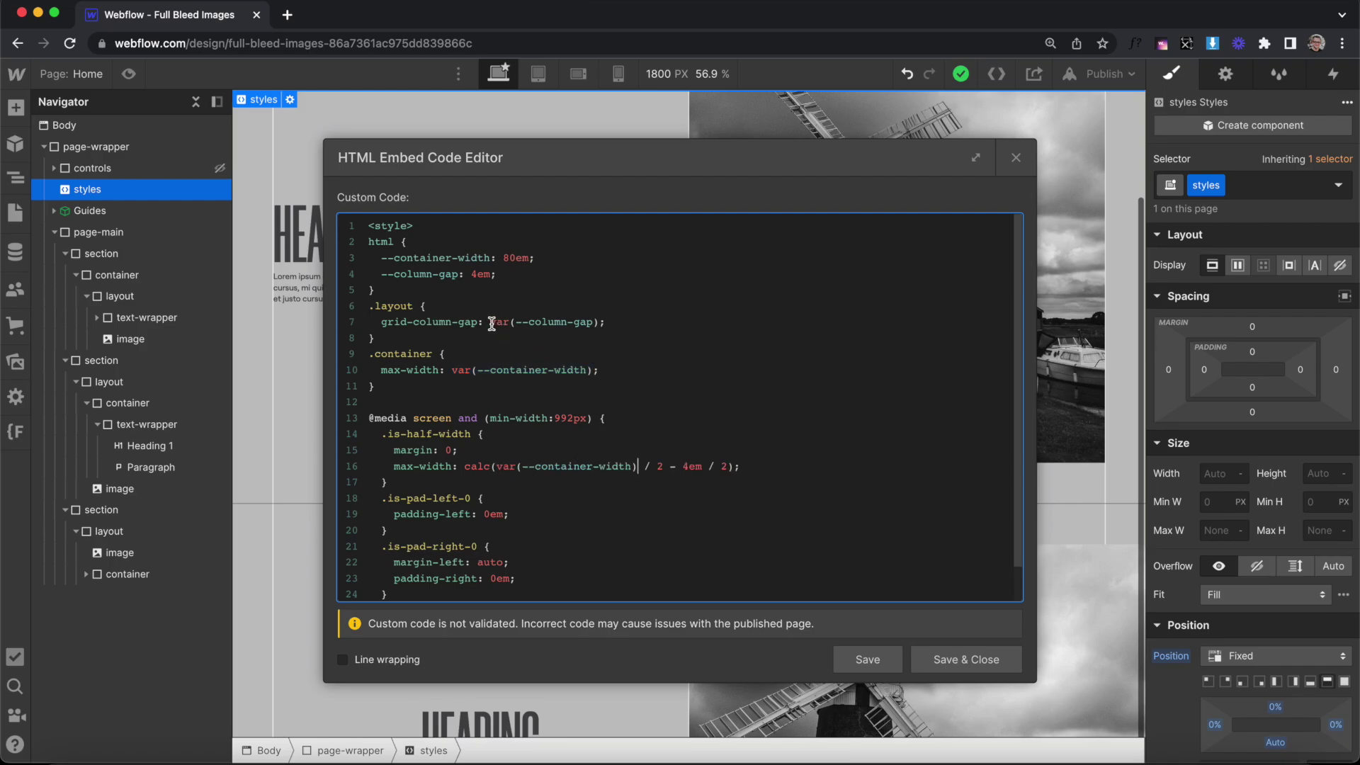
Step: Replace 4em in the .is-half-width calculation with var(--column-gap)
drag(491, 322, 599, 324)
double_click(691, 466)
key(BackSpace)
text(var(--column-gap))
drag(382, 434, 423, 482)
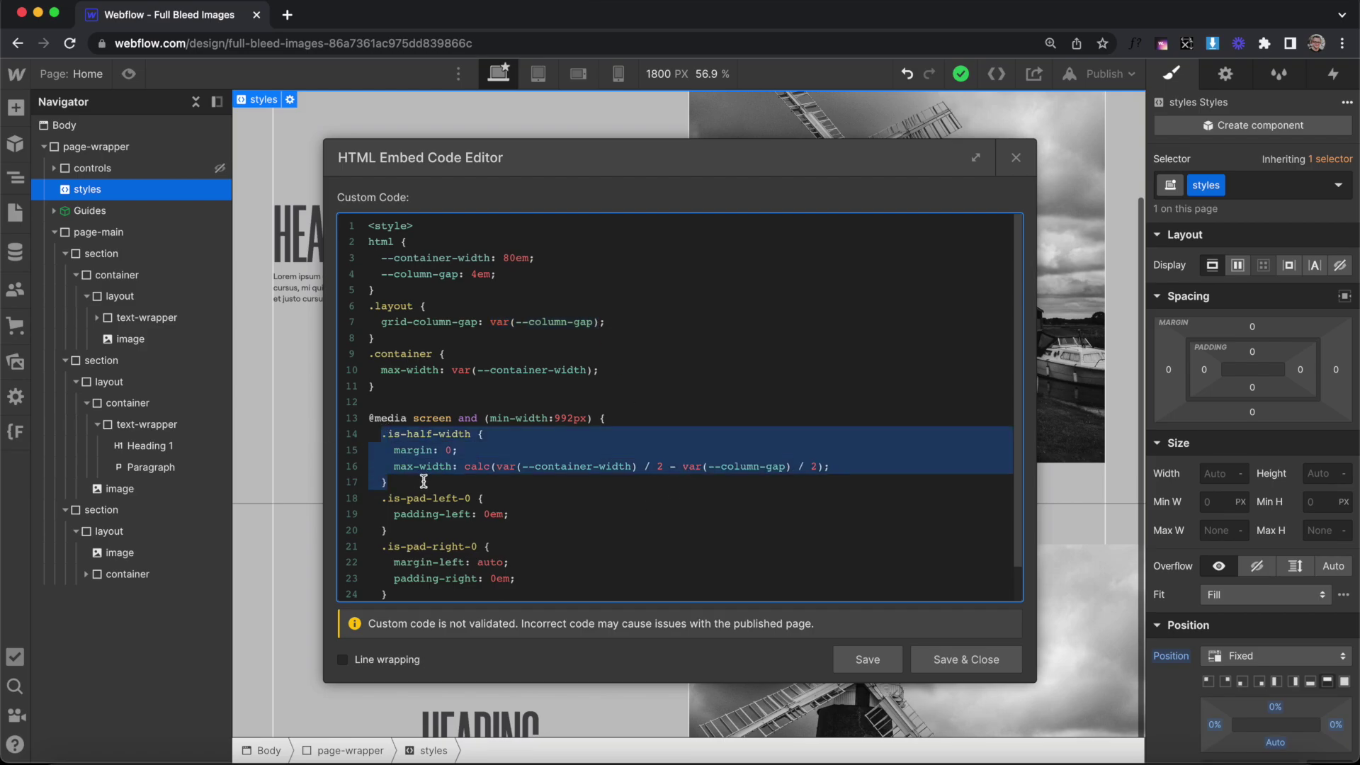
Step: Save the styles embed's code and close the code editor
click(936, 652)
click(456, 247)
click(987, 658)
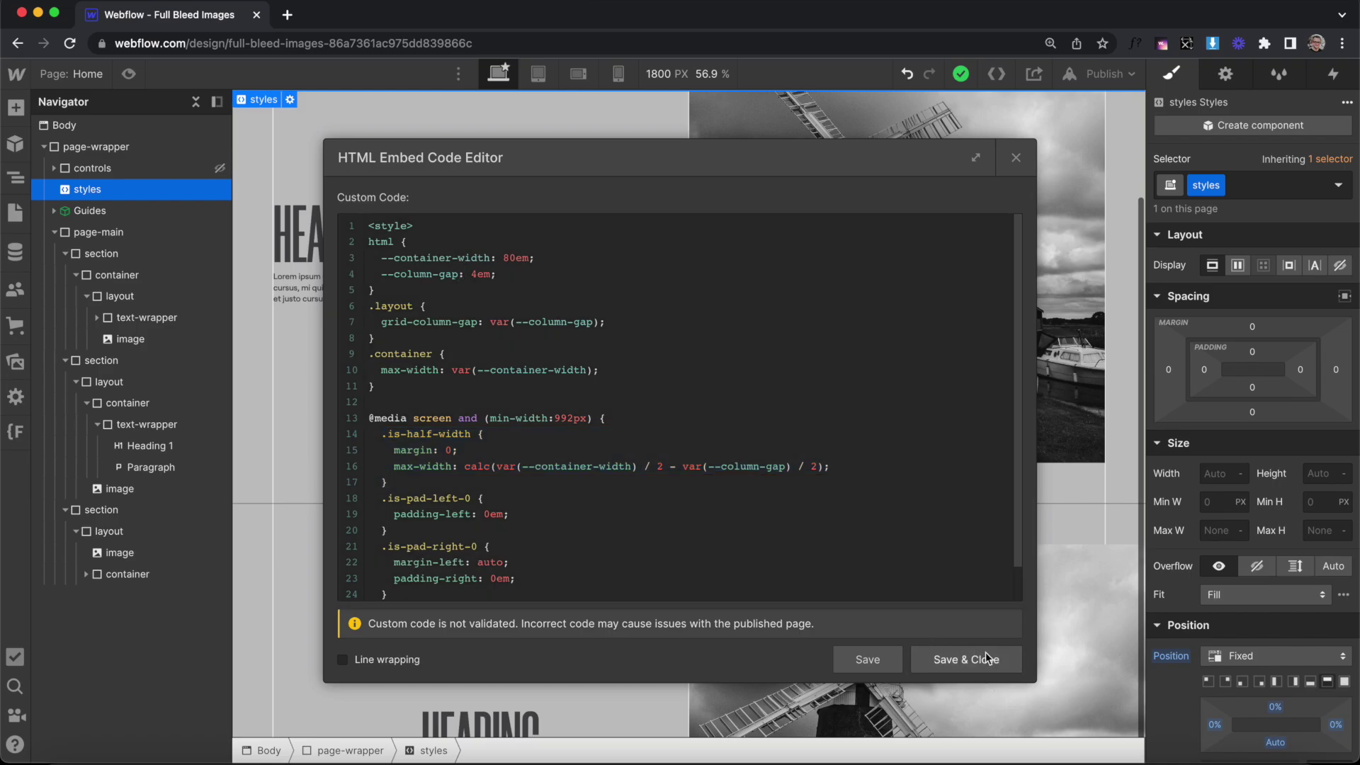
Step: Save and close the styles embed, and make the hidden controls element visible with block display
click(986, 658)
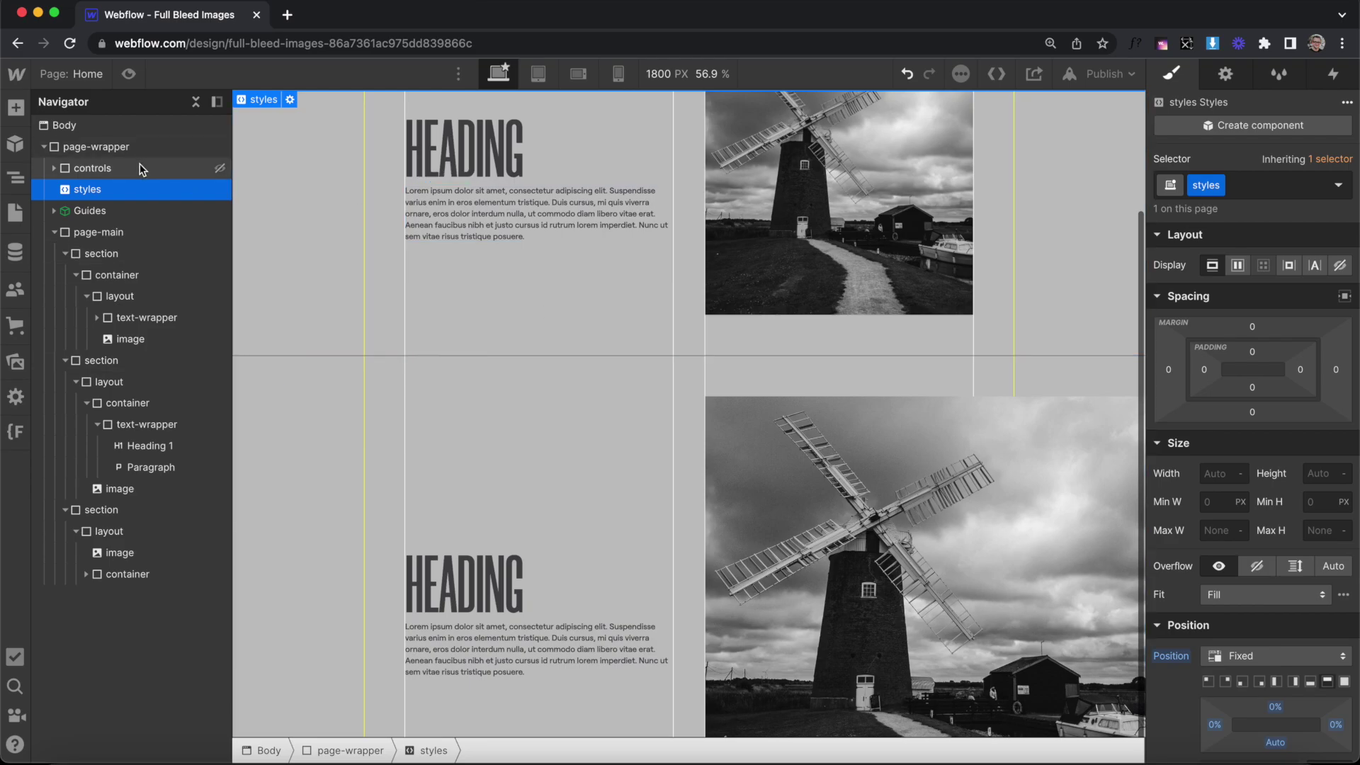
click(92, 168)
click(1211, 266)
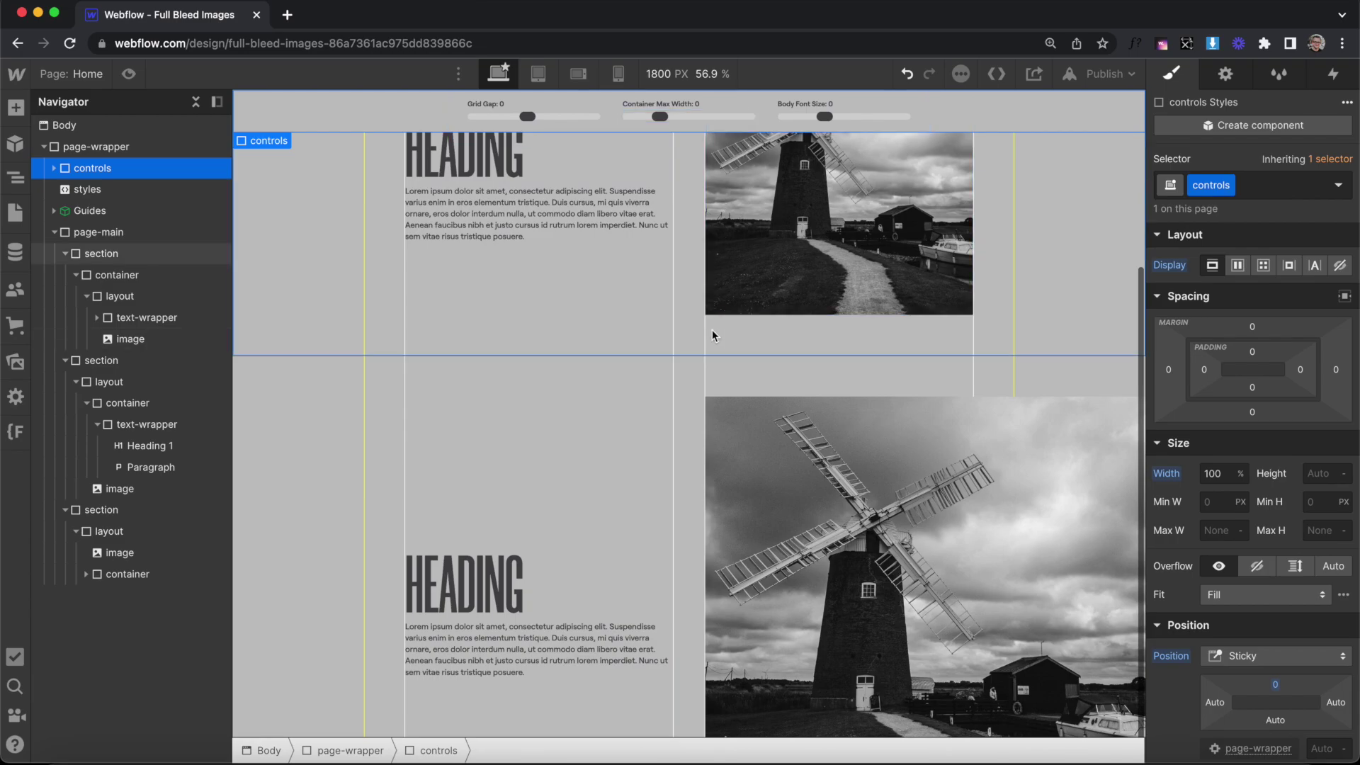
Step: Add the combo class is-large to the image in the first section
scroll(715, 332, up, 2)
click(813, 211)
click(1252, 185)
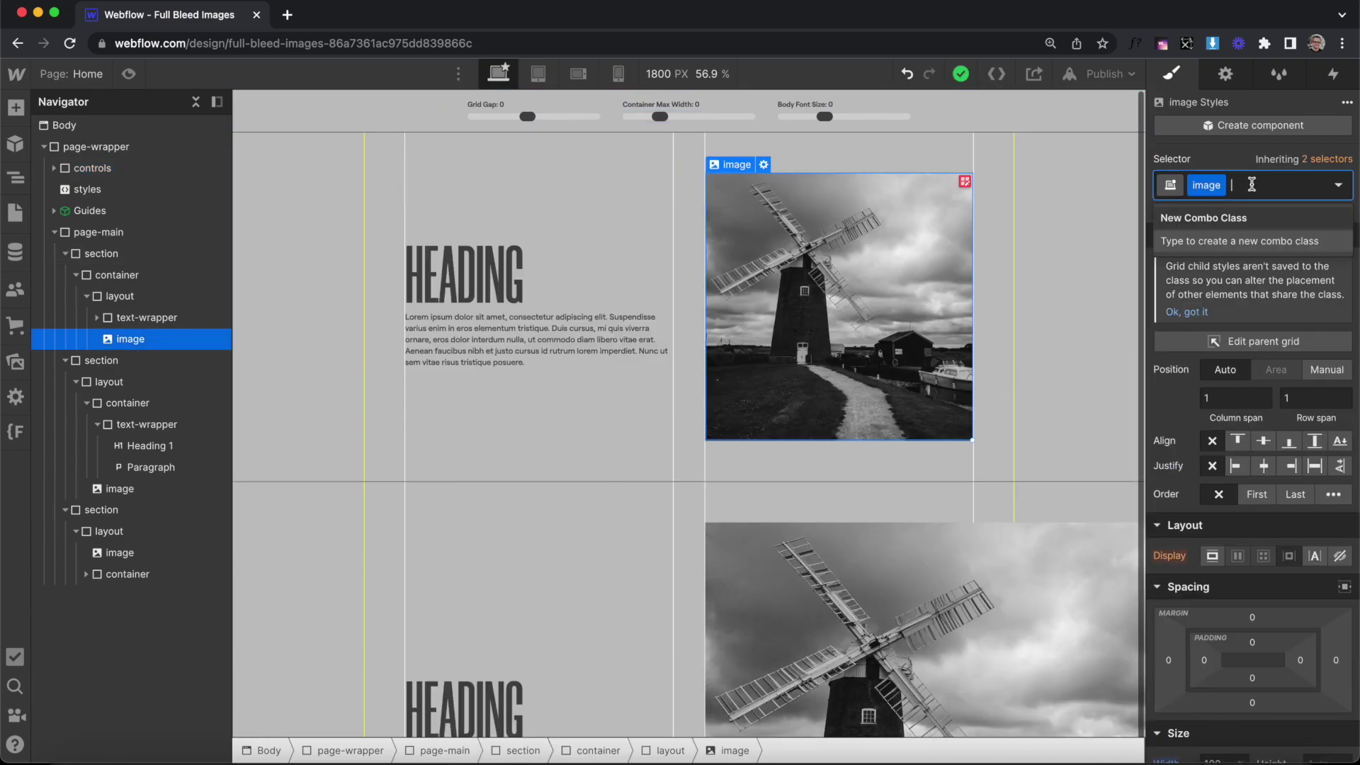
text(is-large)
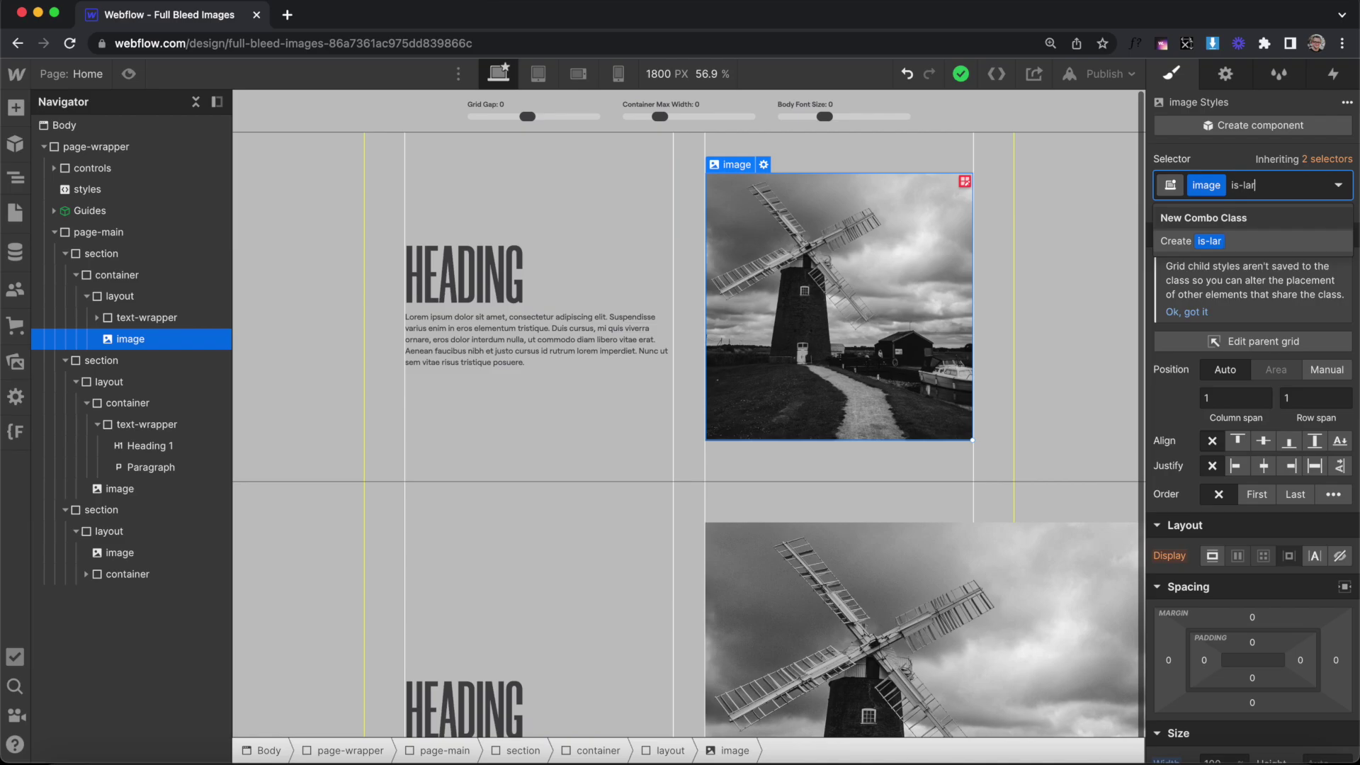
key(Return)
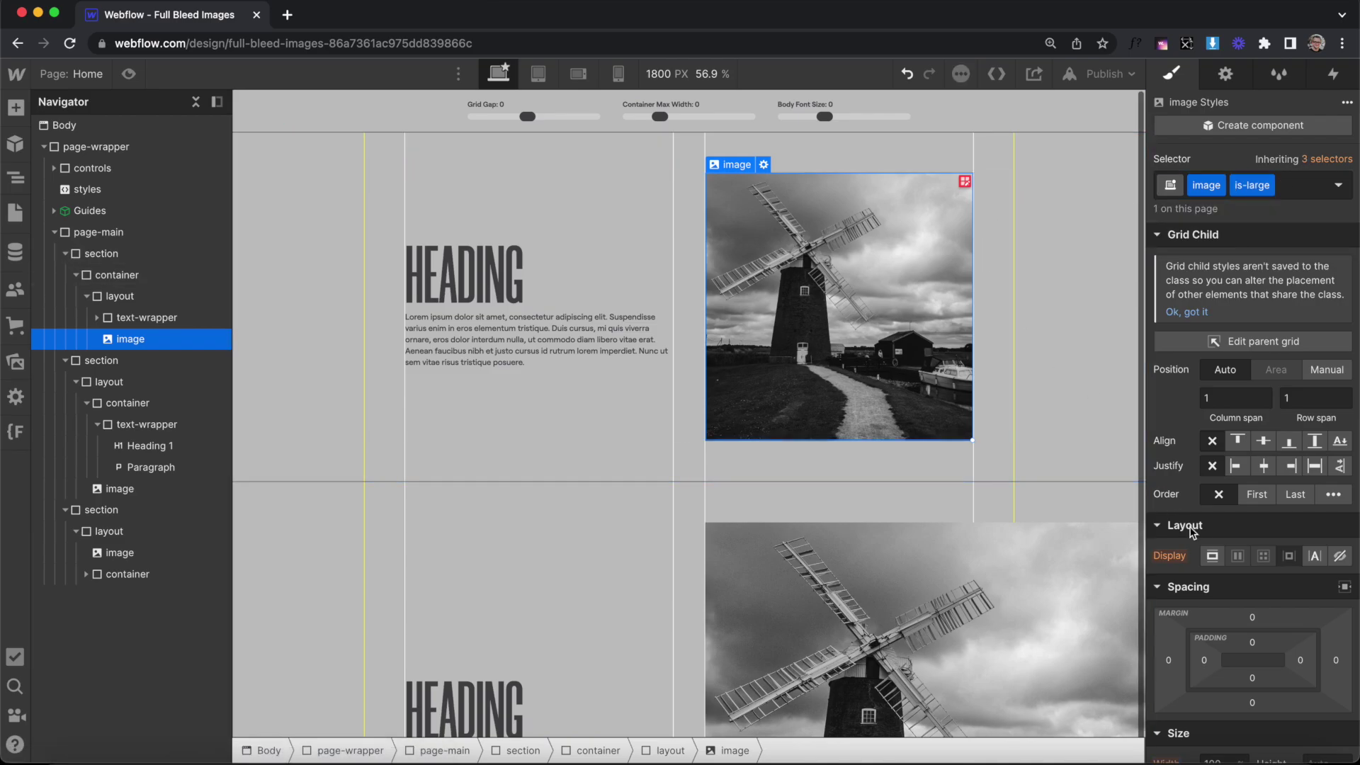
Step: Start an .image.is-large rule inside the min-width:992px media query of the styles embed
scroll(1225, 419, down, 5)
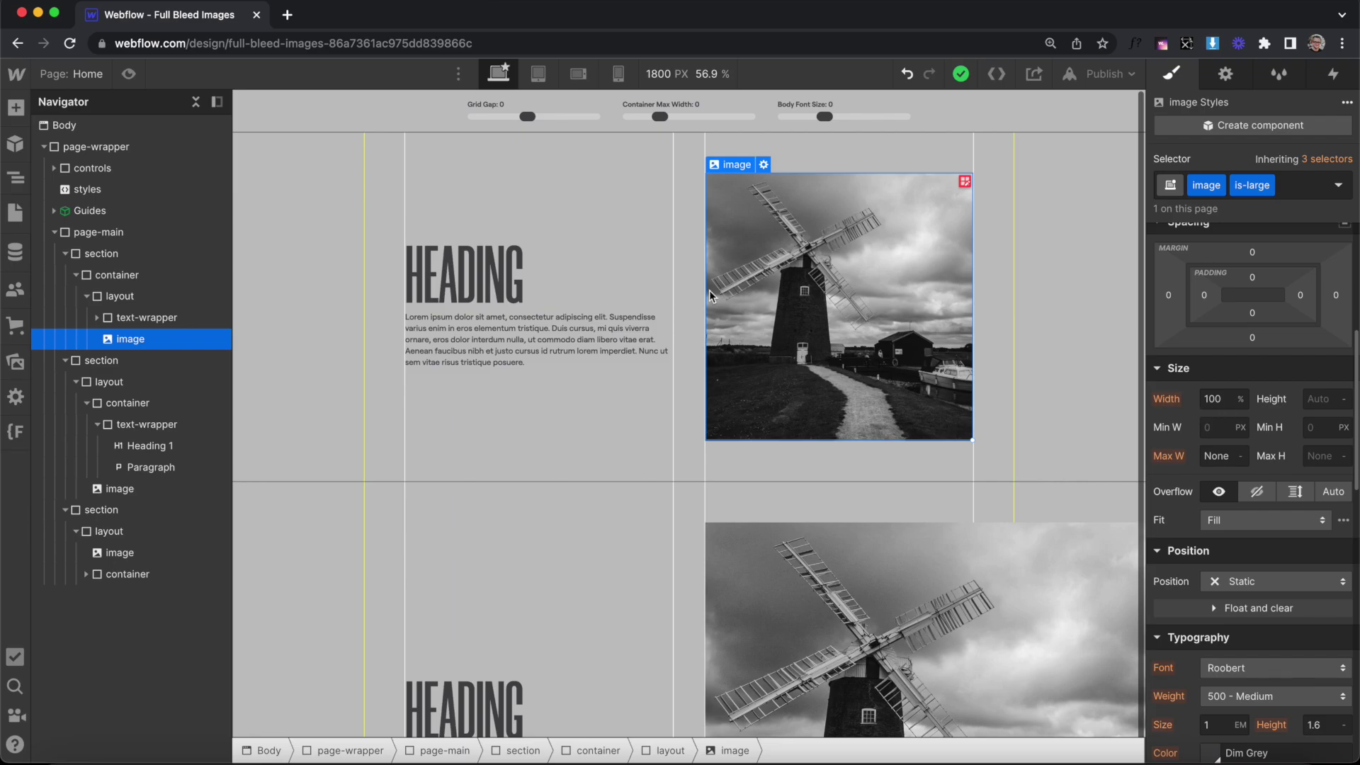
click(991, 289)
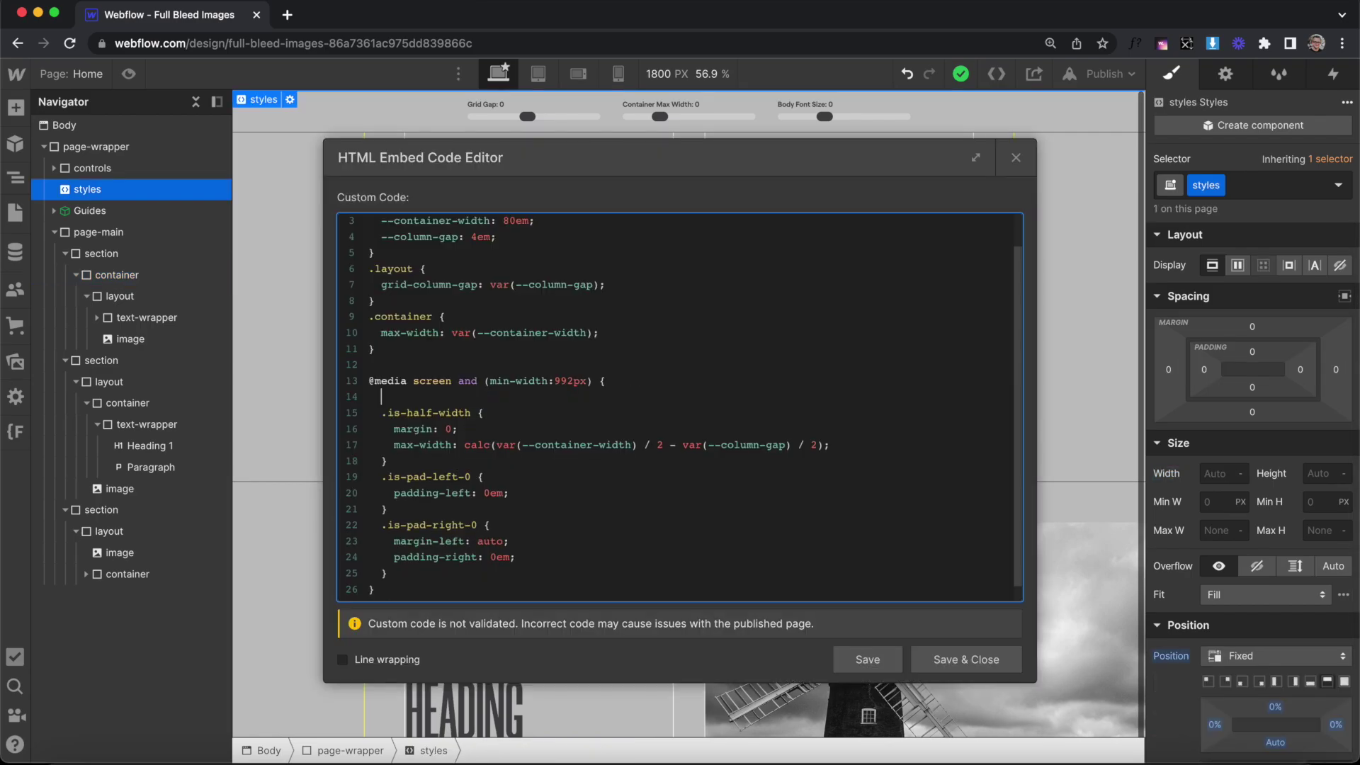
text(image.is-large)
key(Return)
key(Return)
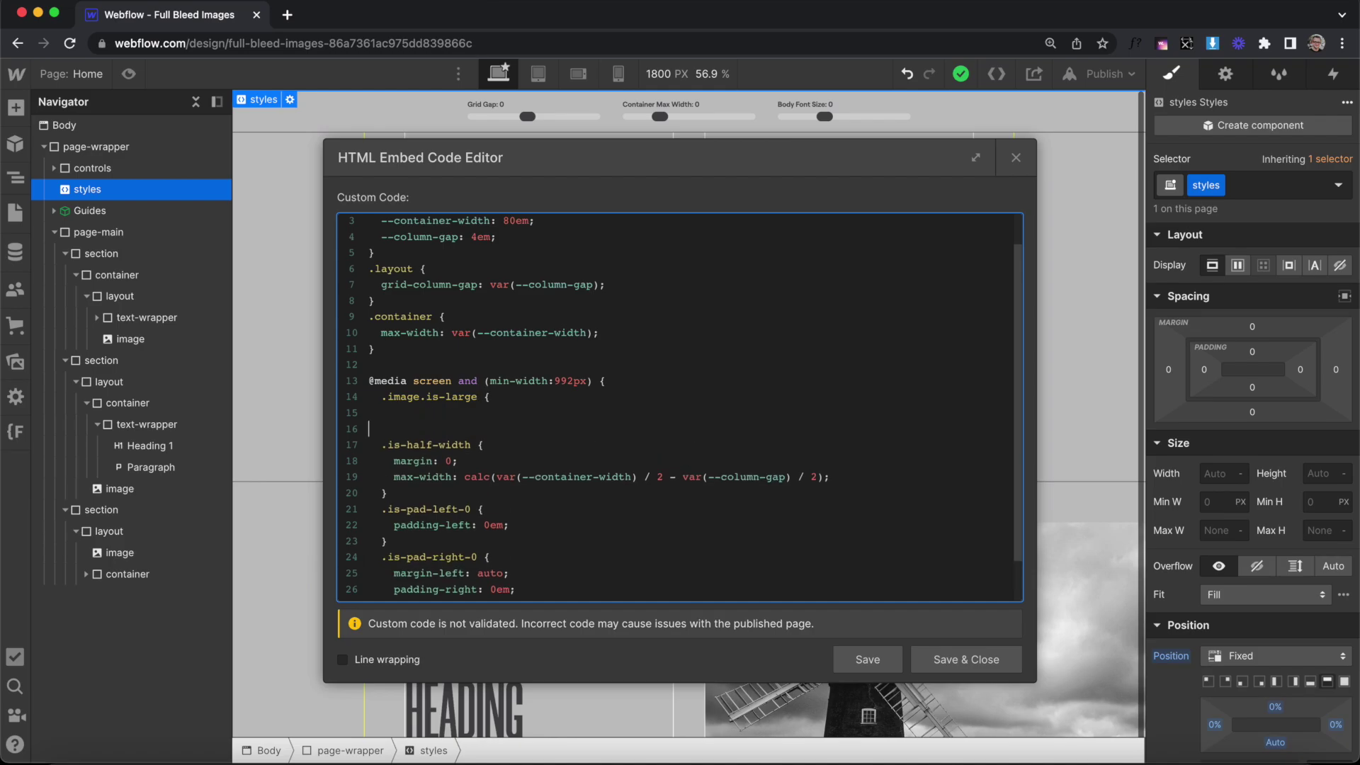
Step: Set the .image.is-large rule's width to calc(100% + 5em), then save the code and check the image on a narrower canvas
click(382, 412)
text(width: calc()100% + 5em);)
click(966, 659)
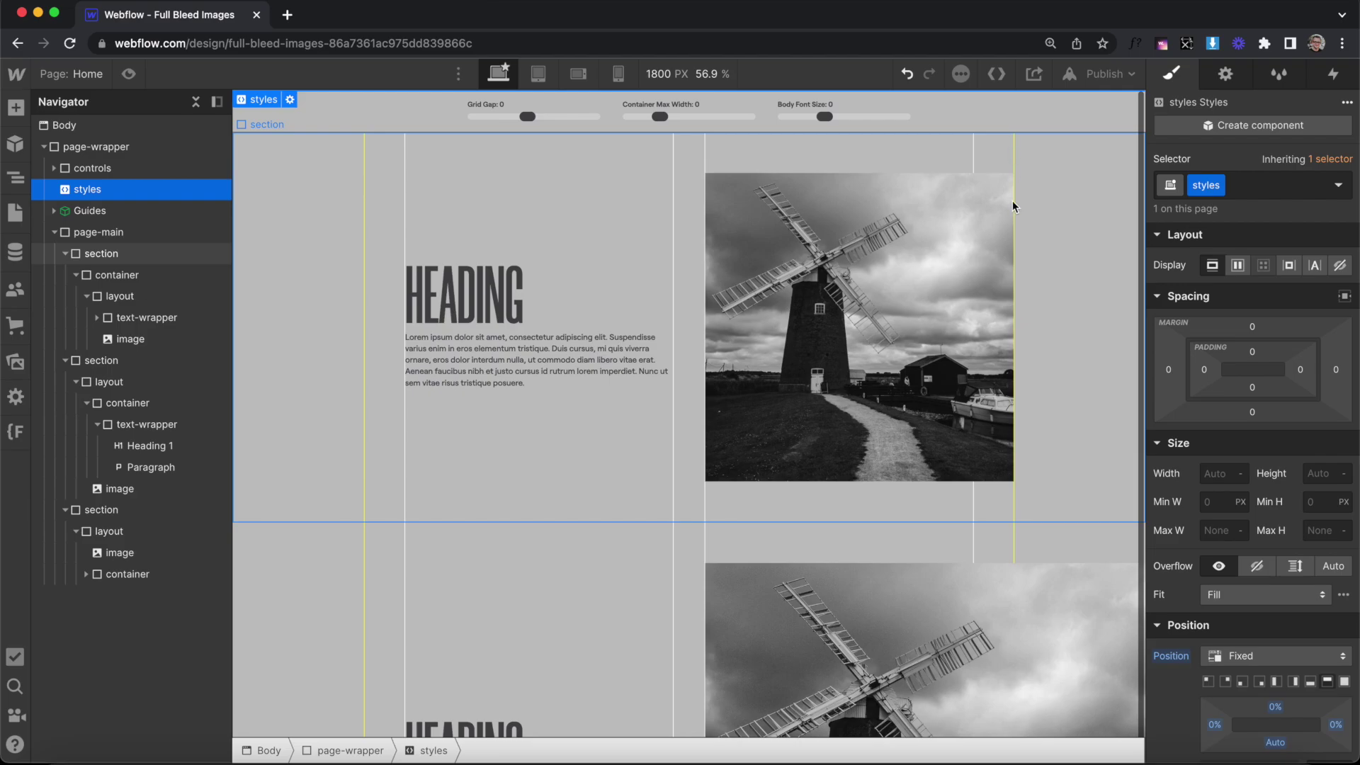
click(1141, 258)
drag(1143, 258, 1145, 322)
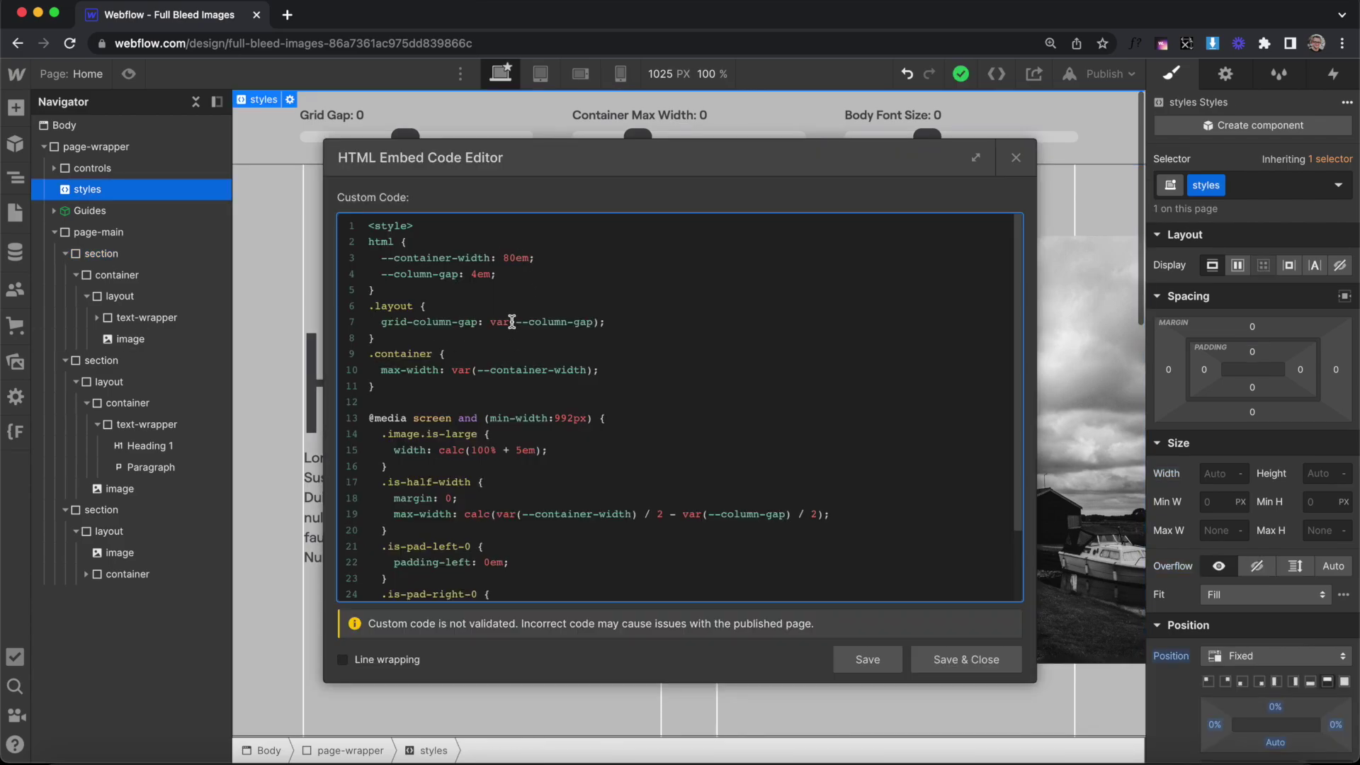
Step: Define --container-padding: 5em in the html rule and add a .container rule using that variable for its left and right padding
key(Return)
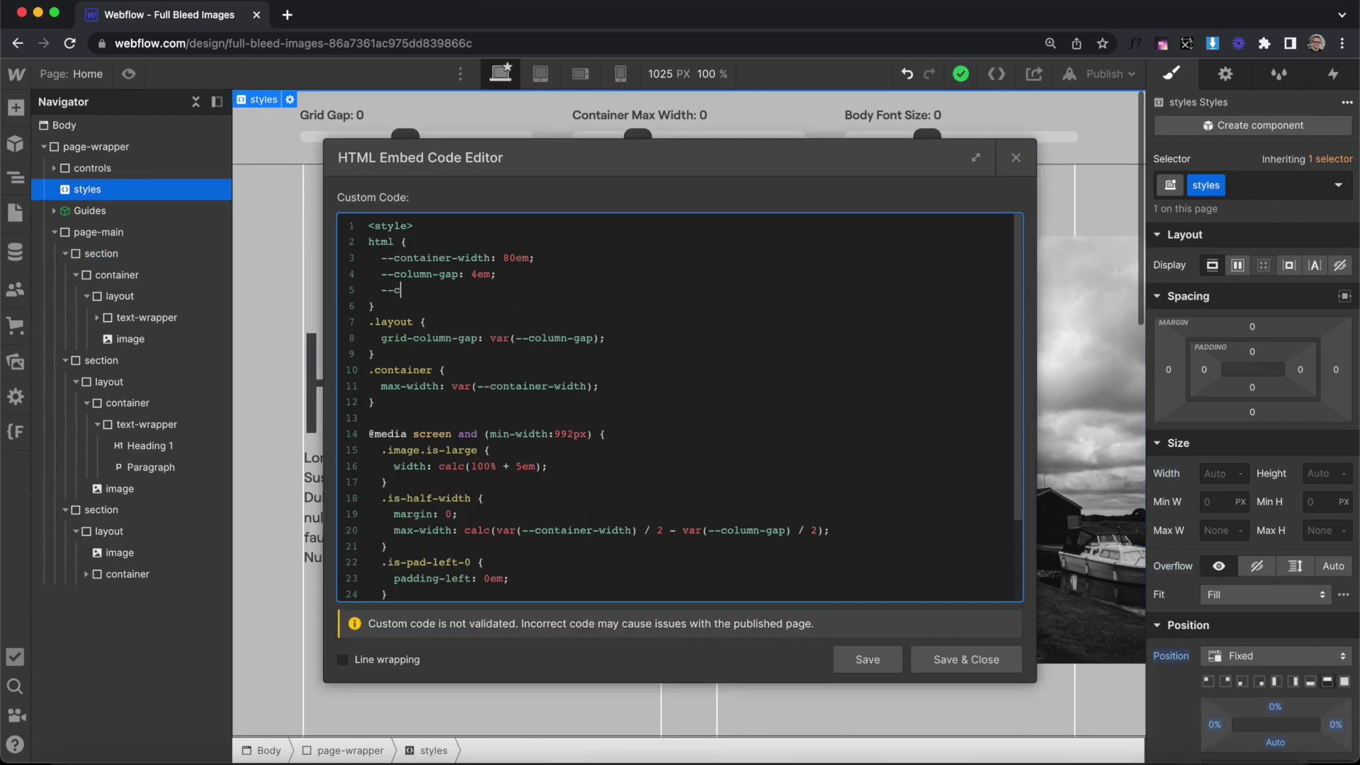
text(--container-padding: 5em;)
click(432, 309)
key(Return)
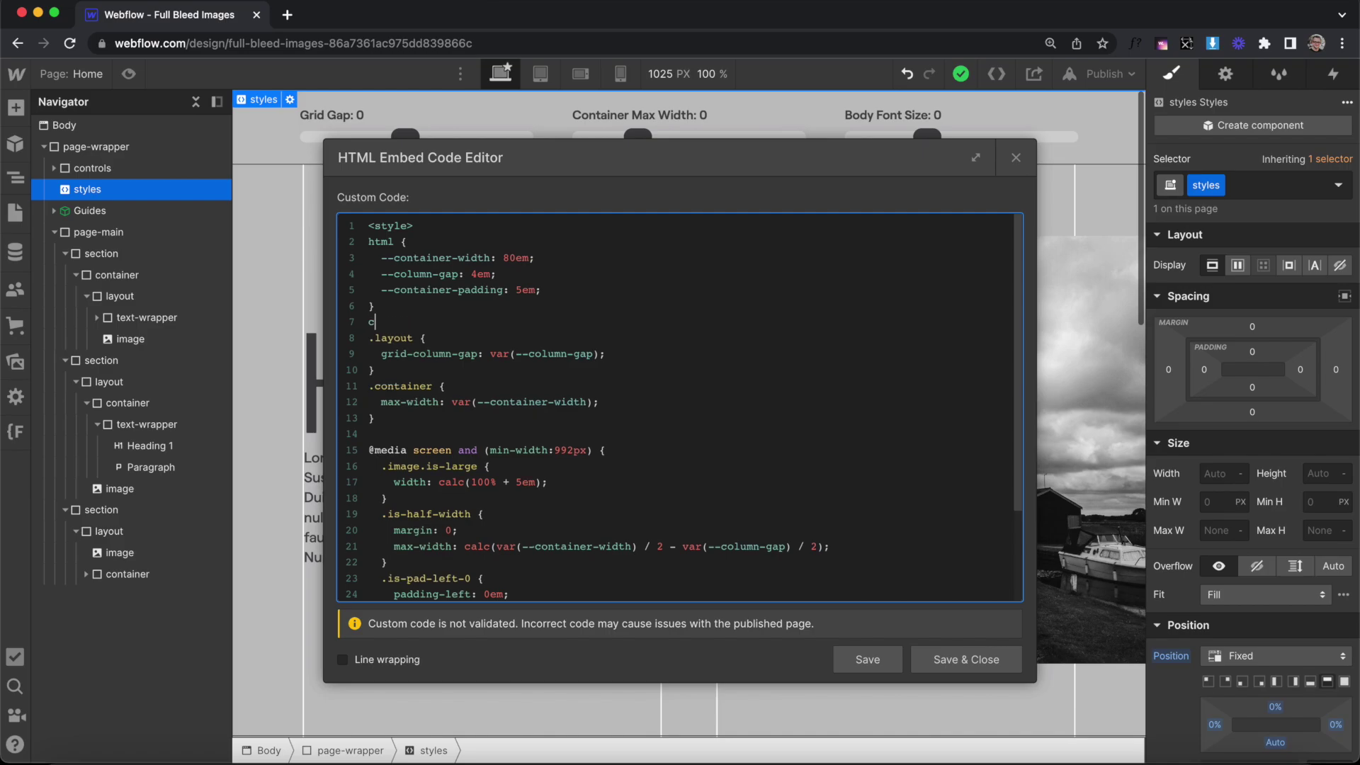
text(.container {)
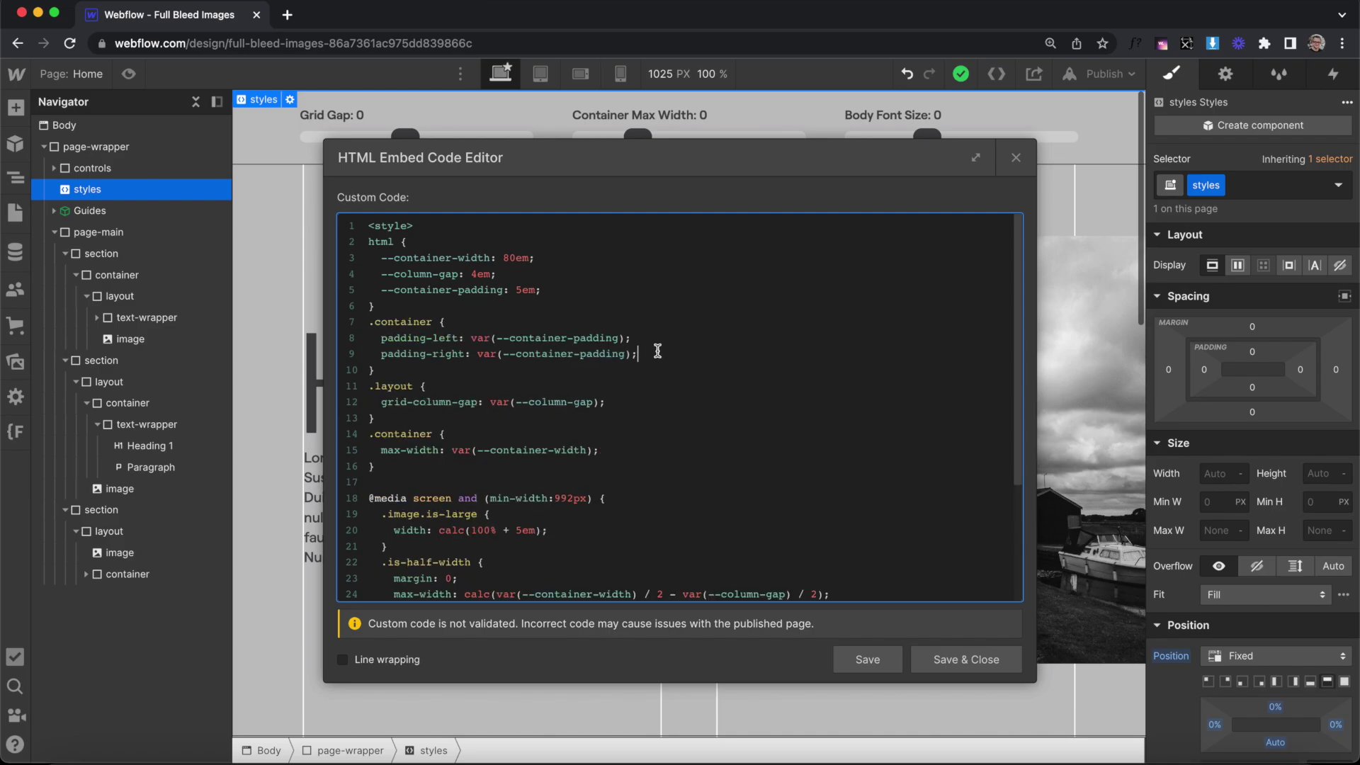
Step: Replace 5em in the .image.is-large width calculation with var(--container-padding) and remove the extra space before it
drag(652, 352, 356, 344)
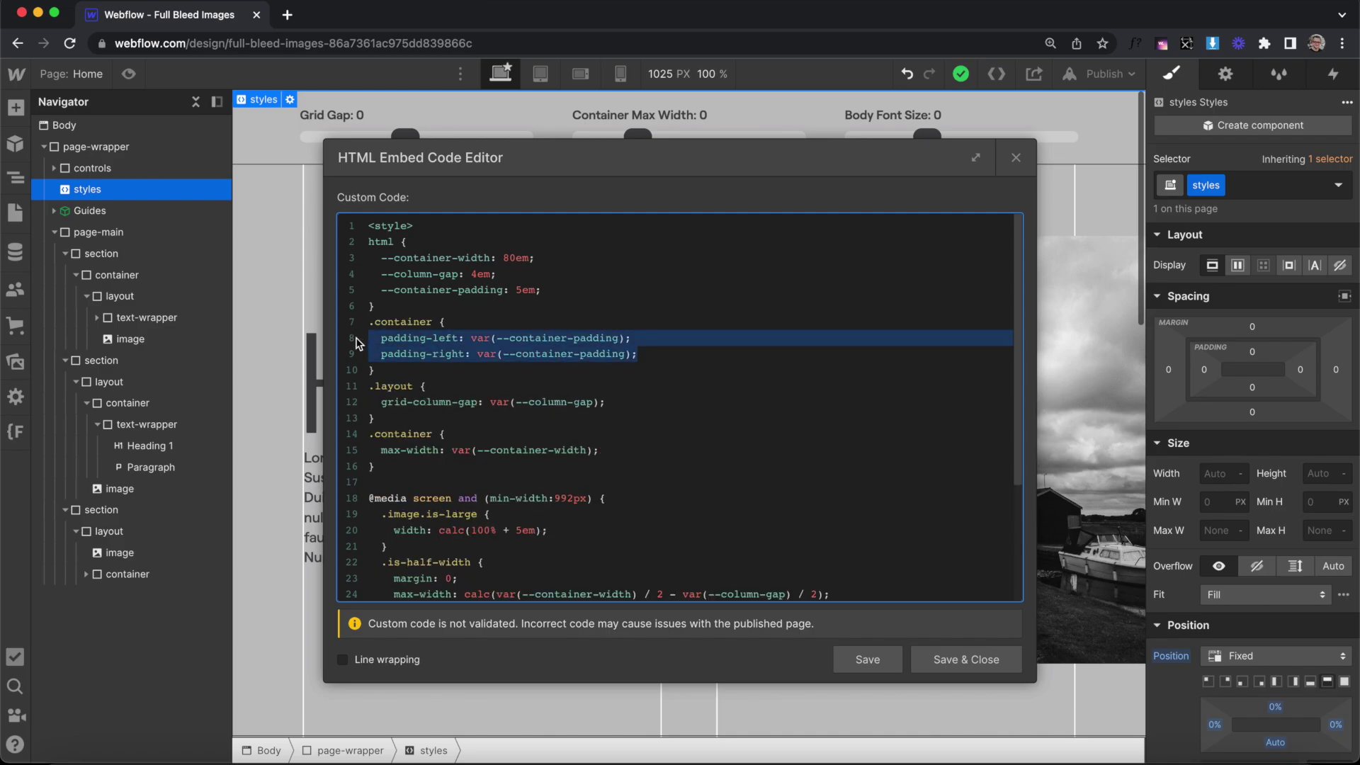
click(589, 343)
drag(477, 353, 626, 354)
click(539, 529)
key(BackSpace)
key(BackSpace)
key(BackSpace)
text(var(--container-padding))
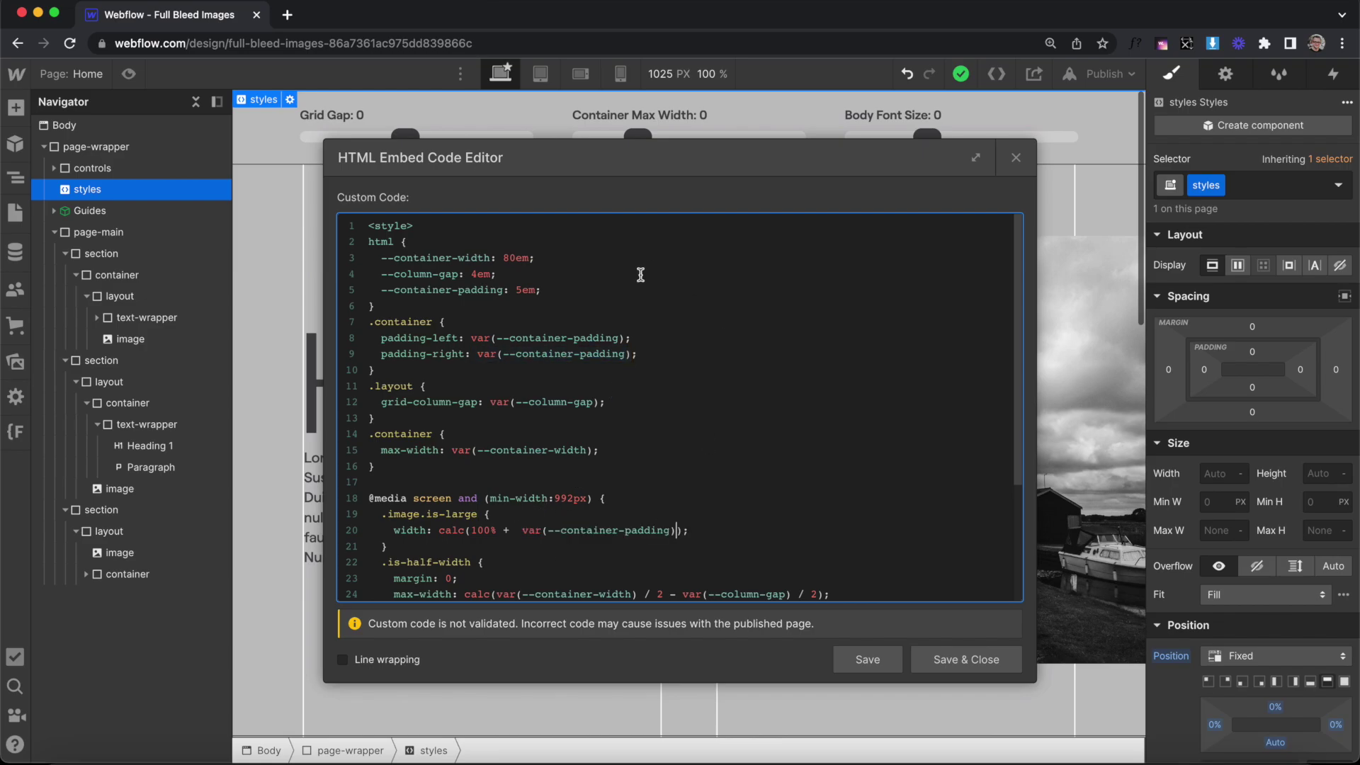
click(516, 530)
key(BackSpace)
Step: Save and close the styles embed and preview the first section's image at a 1500 px canvas width
drag(409, 515, 610, 517)
click(762, 528)
click(1106, 435)
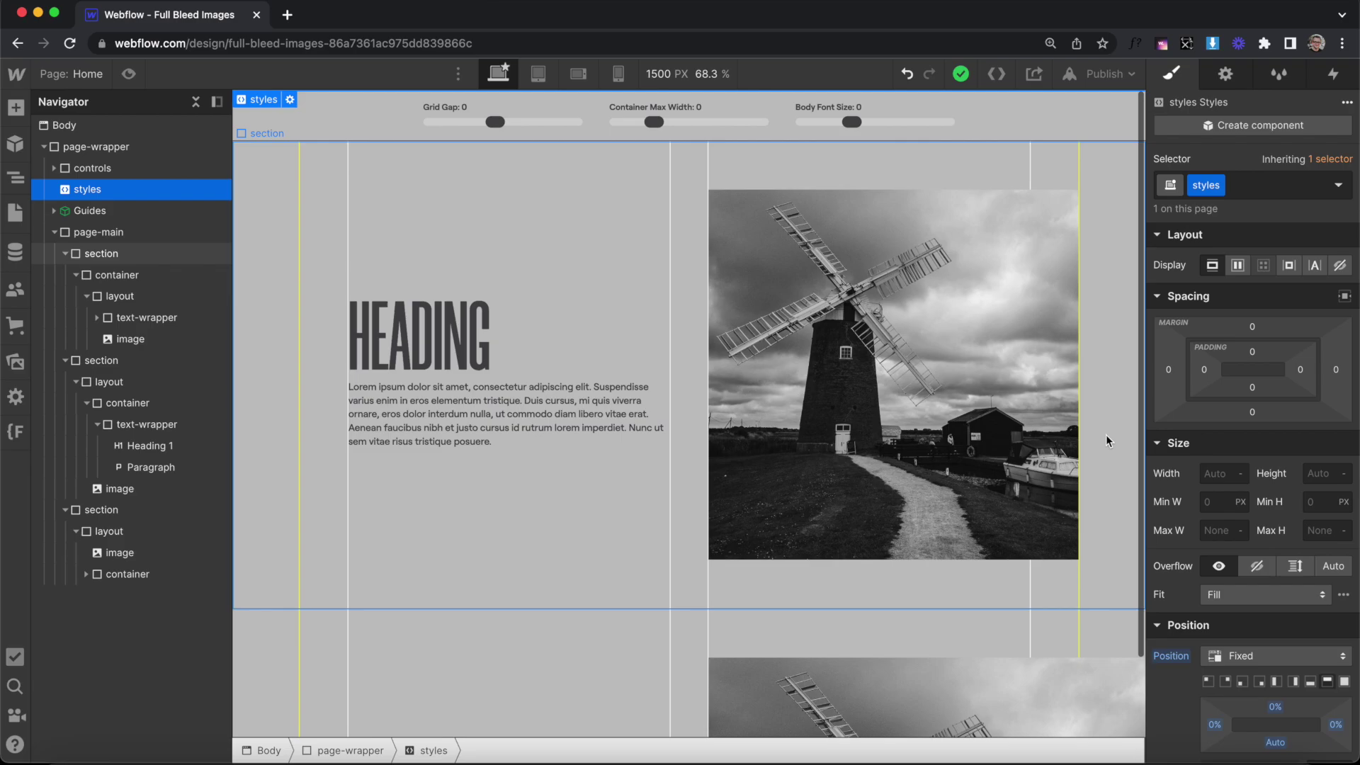